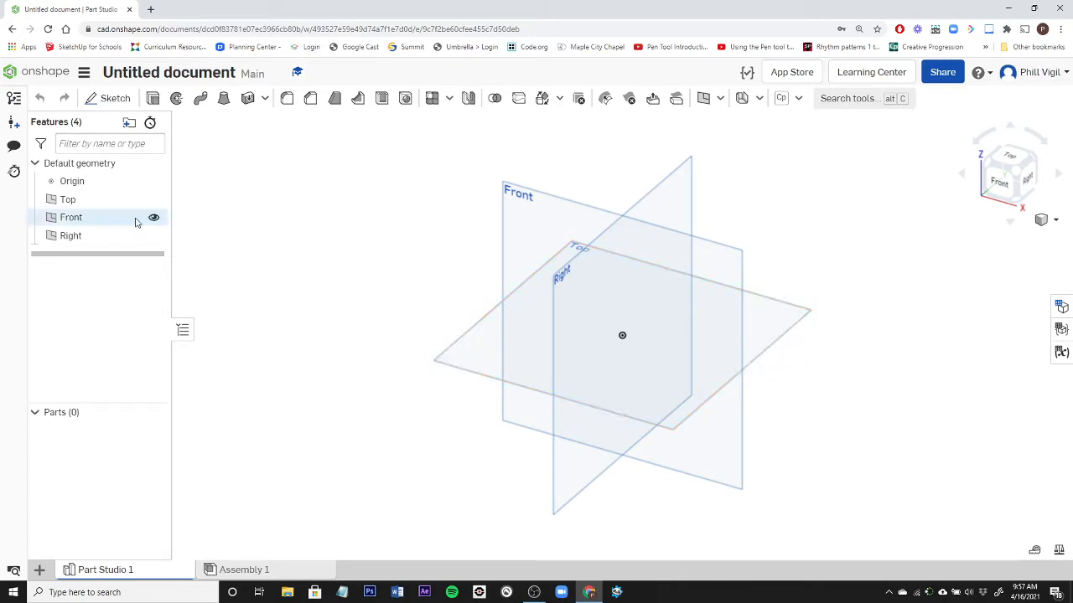
Step: Start a sketch on the Top plane, view it normal to the sketch plane, and hide the default planes
left_click(76, 201)
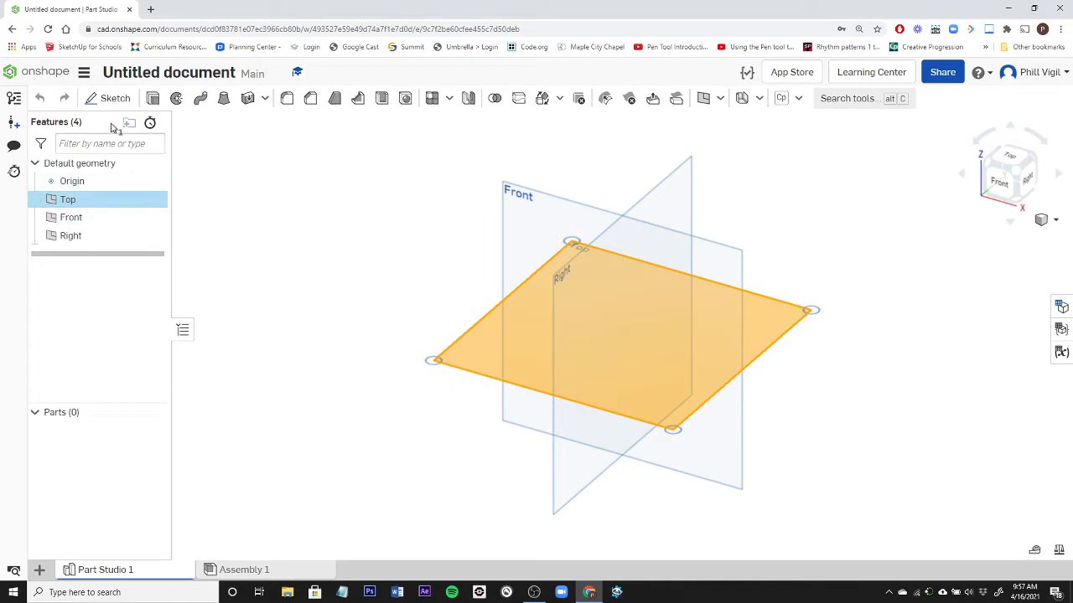
left_click(113, 98)
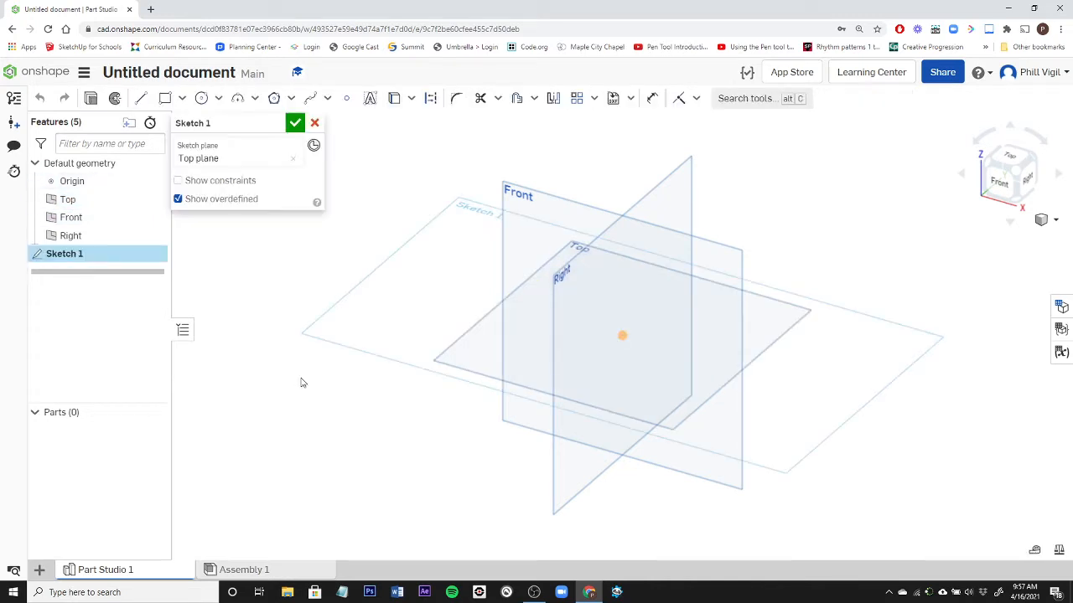
right_click(339, 350)
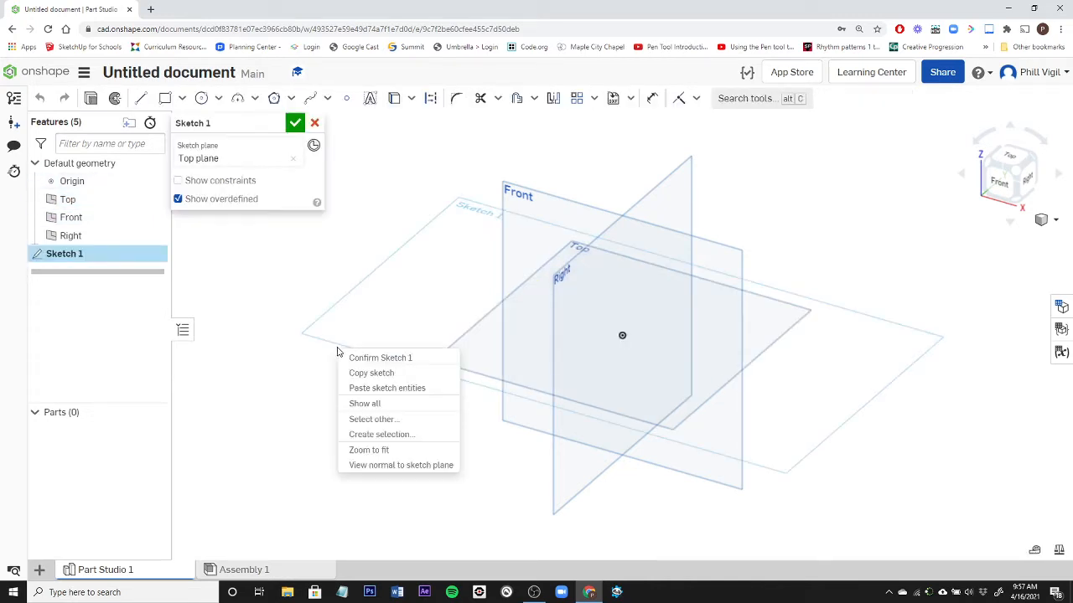
left_click(379, 465)
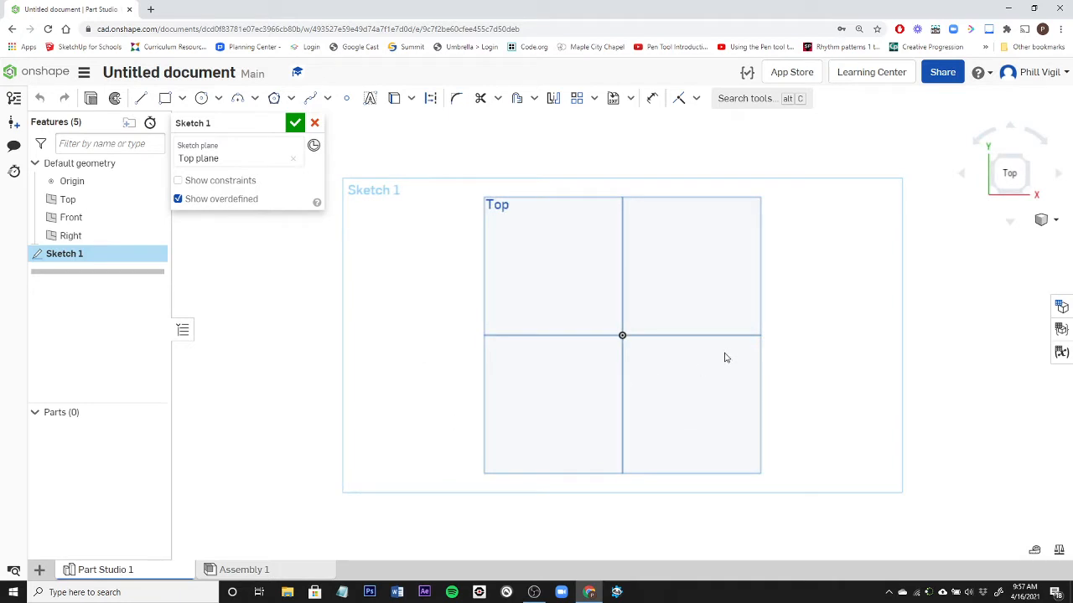
key("p")
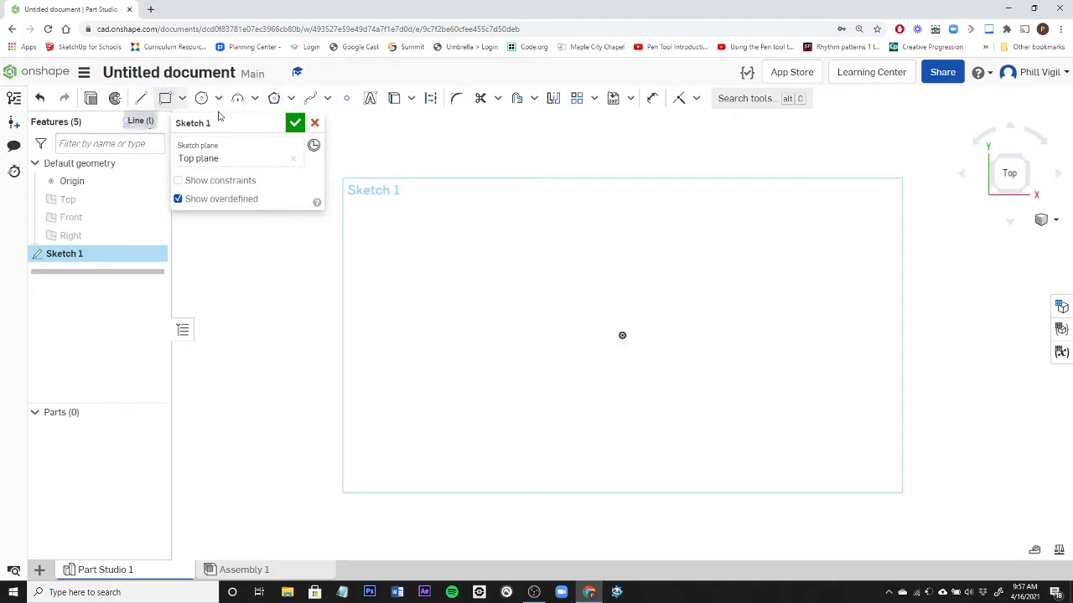
Step: Draw a vertical construction line about 96 mm long to the right of the origin
left_click(431, 98)
left_click(139, 99)
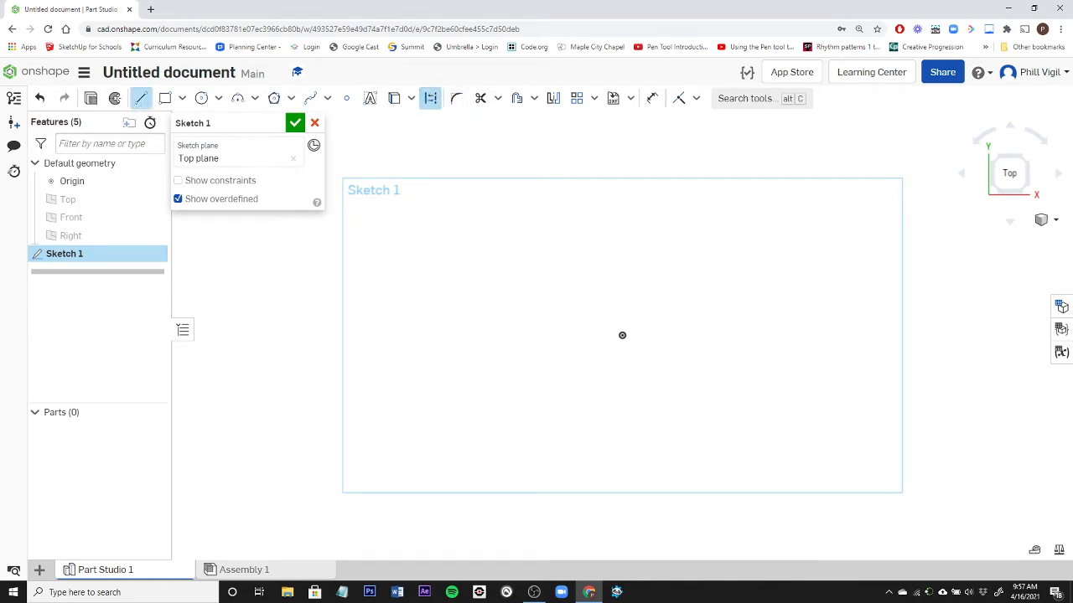
left_click_drag(694, 375, 704, 239)
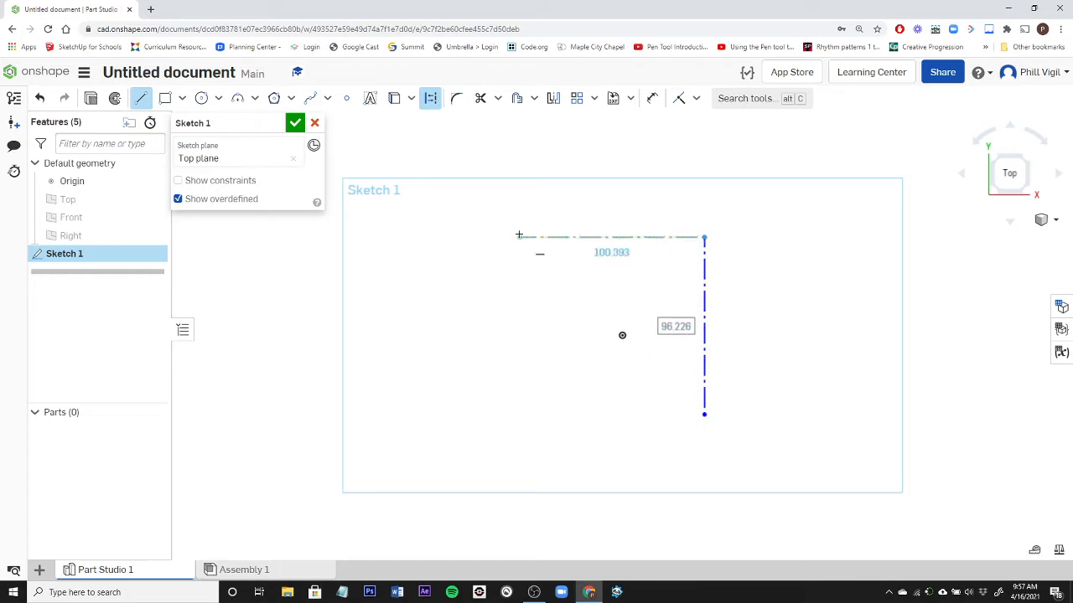
key("Escape")
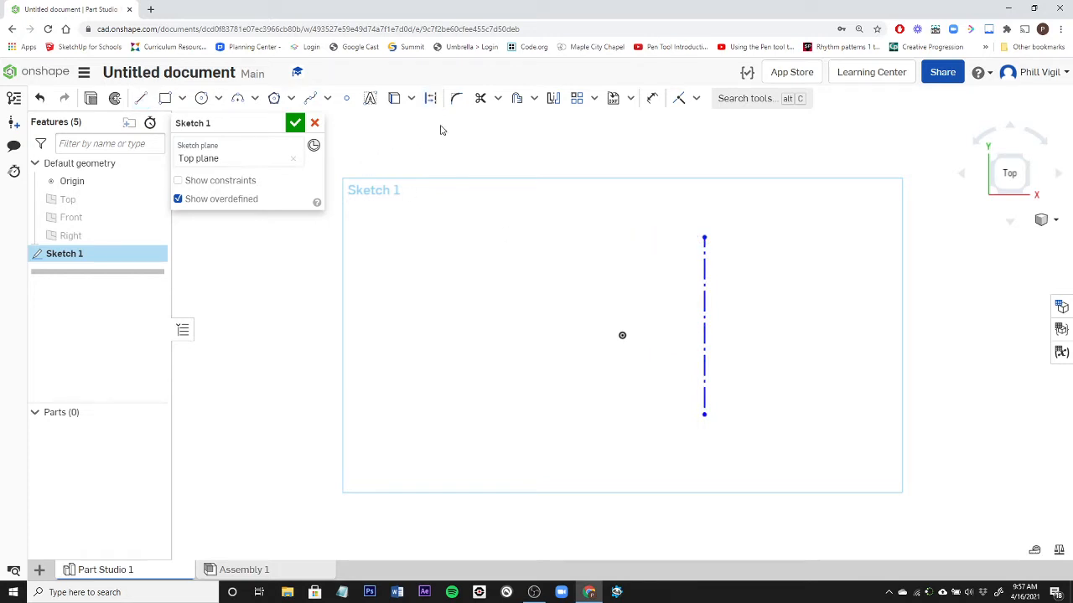
Step: Dimension the vertical construction line to 100 mm
left_click(652, 98)
left_click(704, 320)
left_click(807, 322)
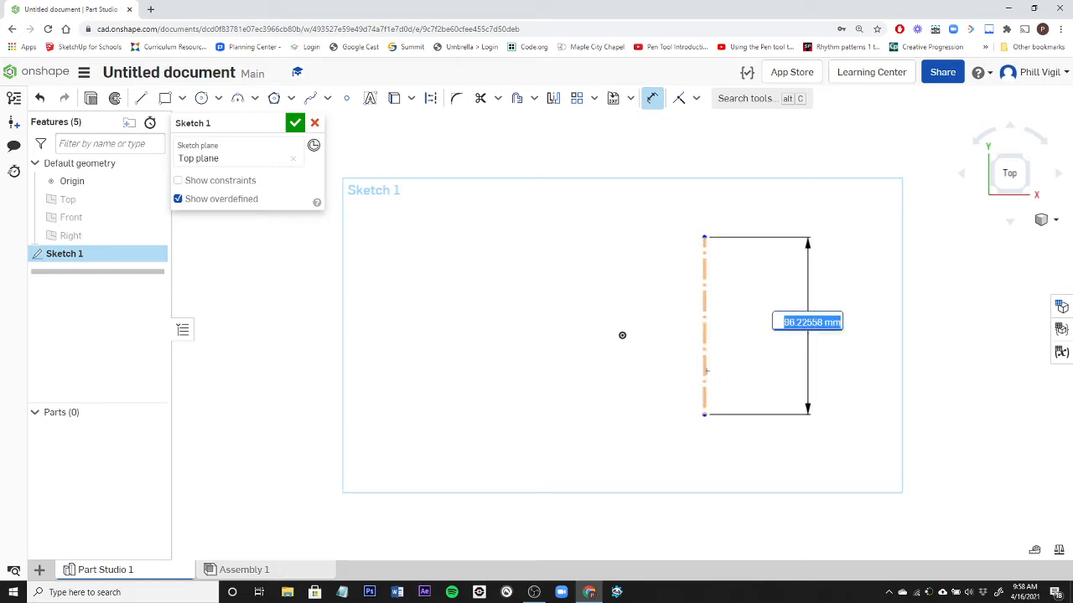
type("10")
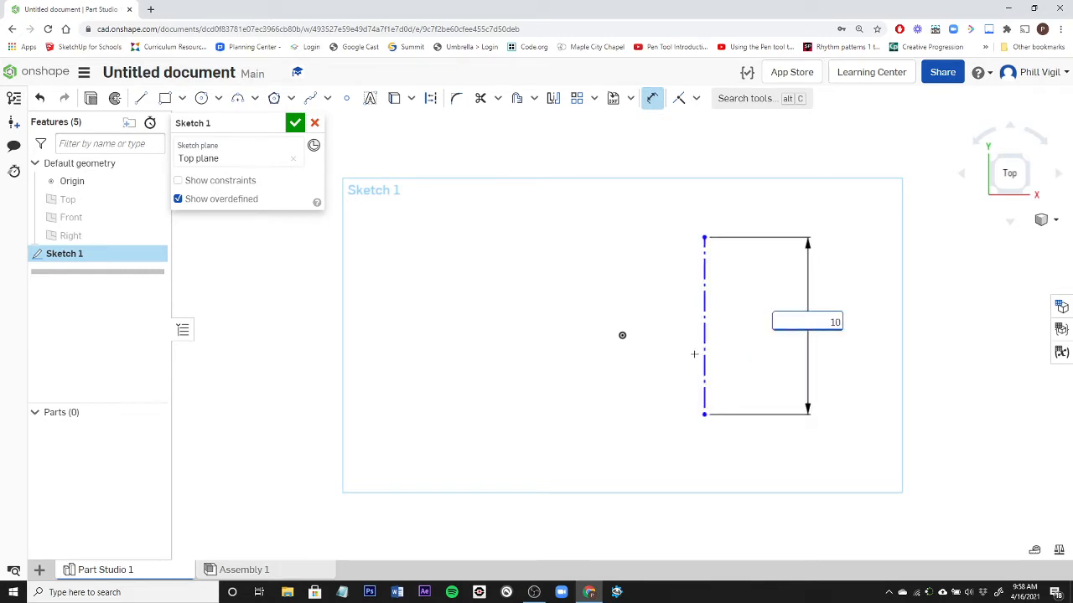
key("Escape")
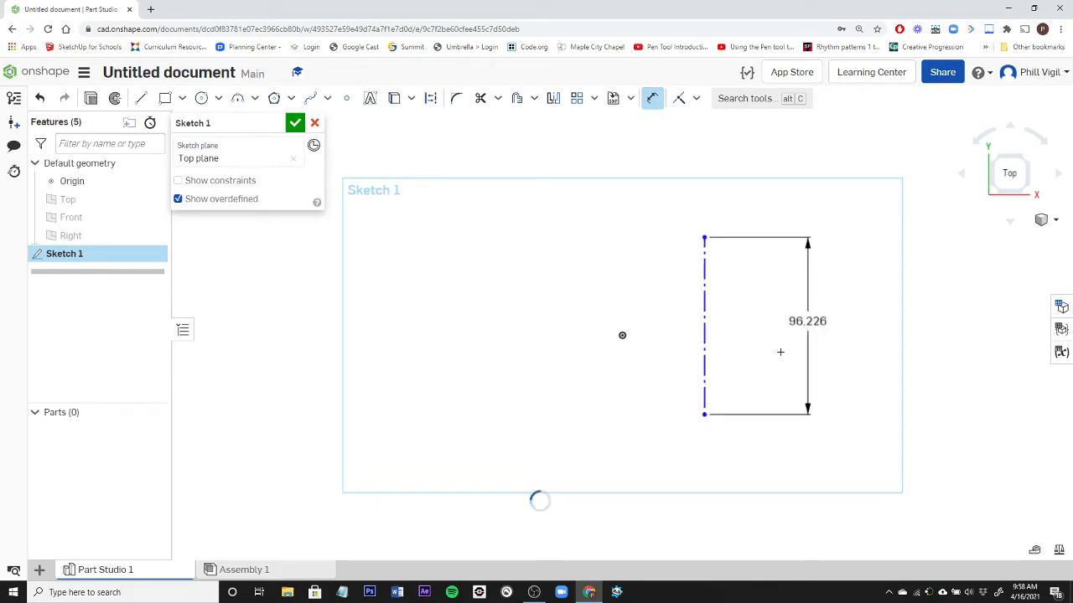
Step: Apply a Midpoint constraint between the construction line and the origin so the line is centered on it
left_click(696, 98)
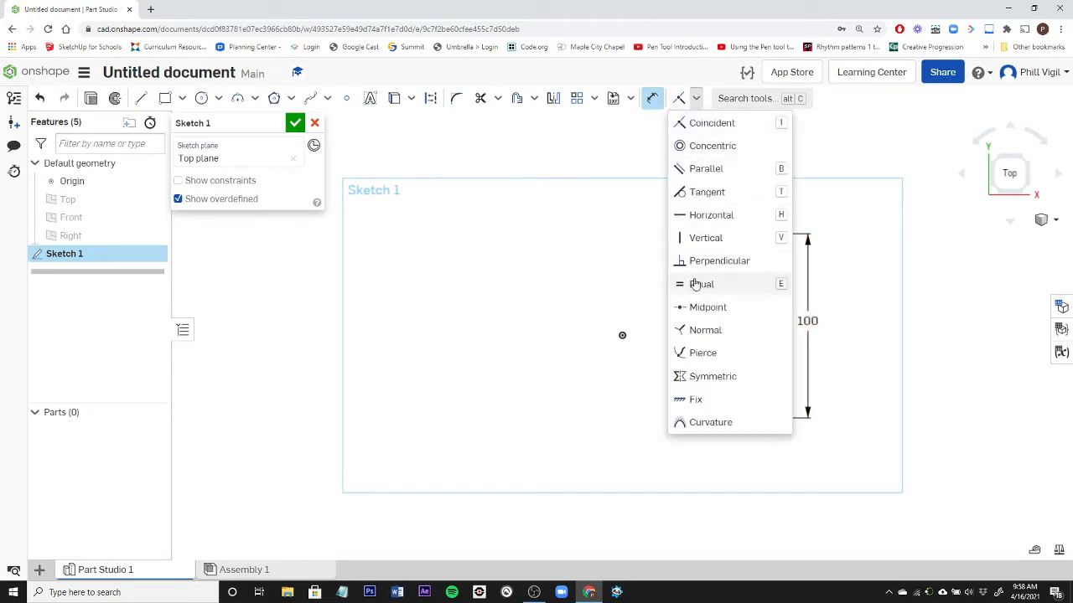
left_click(695, 308)
left_click(703, 328)
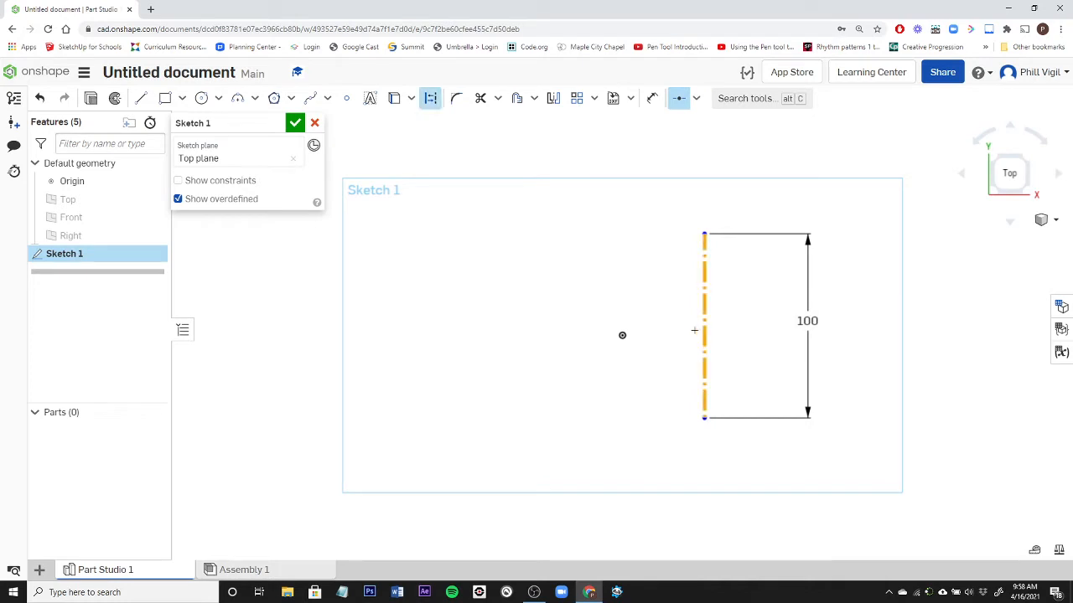
left_click(622, 335)
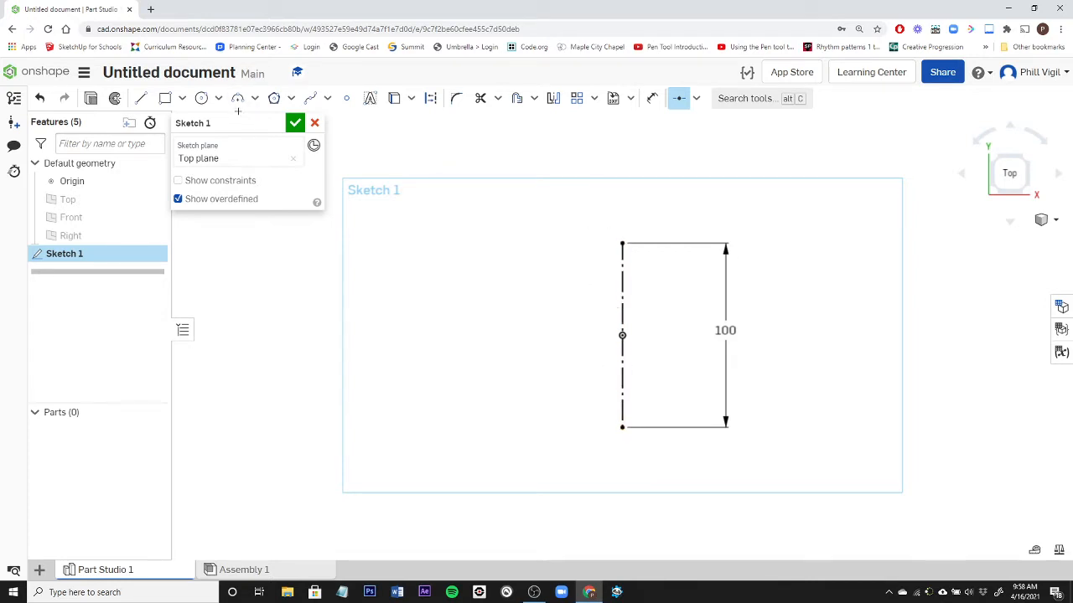
Step: Draw a horizontal line about 16 mm long rightward from the upper construction line, continuing in a vertical line about 41 mm downward
left_click(141, 98)
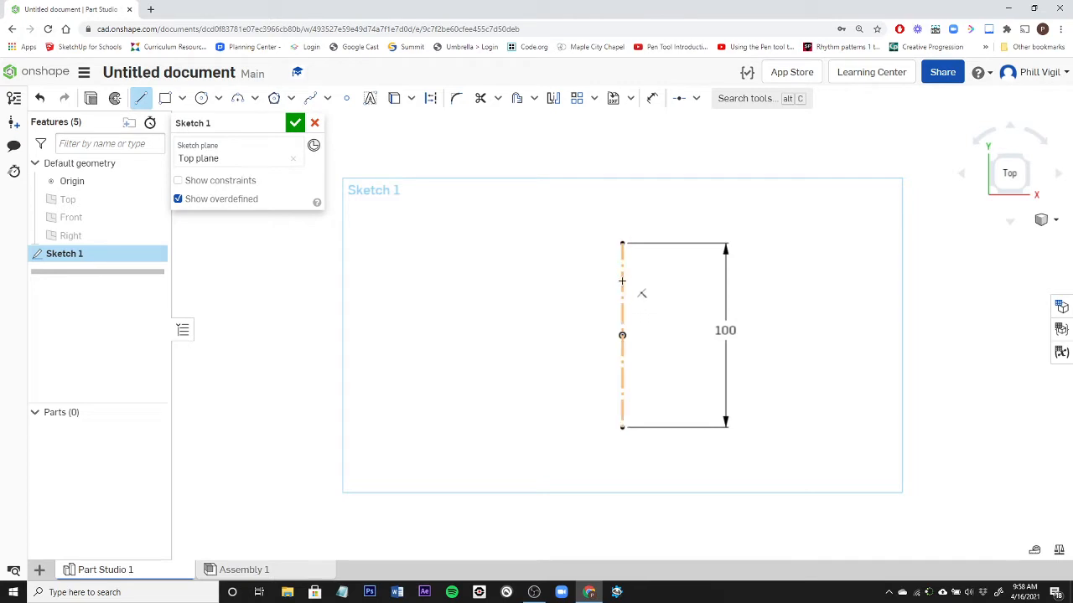
left_click(622, 289)
left_click(652, 290)
left_click(652, 365)
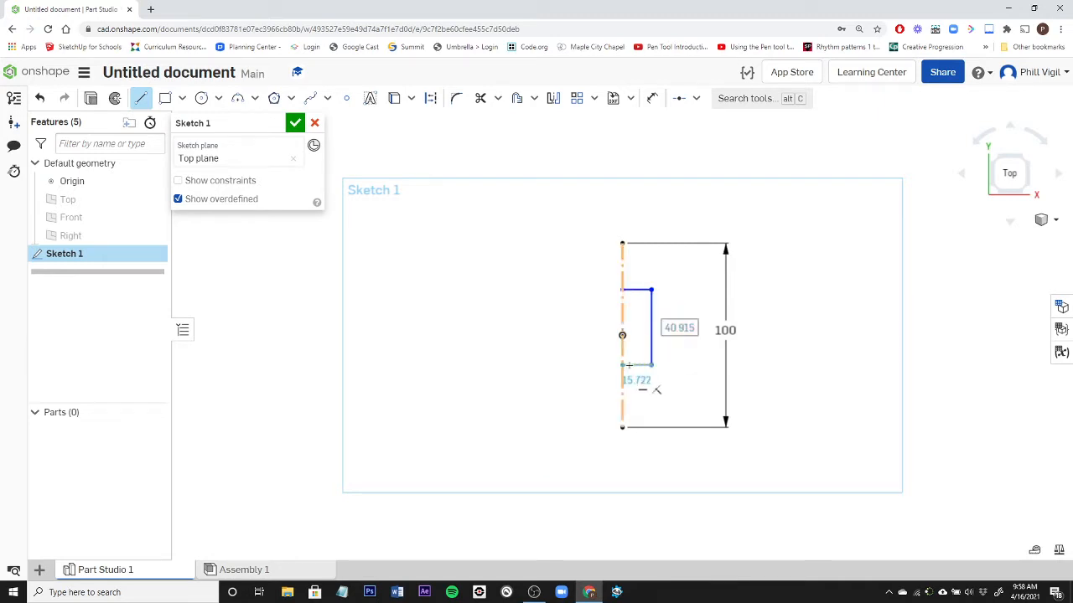
Step: Continue the profile back to the construction line with a bottom edge containing a rectangular notch about 8.6 mm wide and 7.8 mm deep
scroll(643, 366, "up", 5)
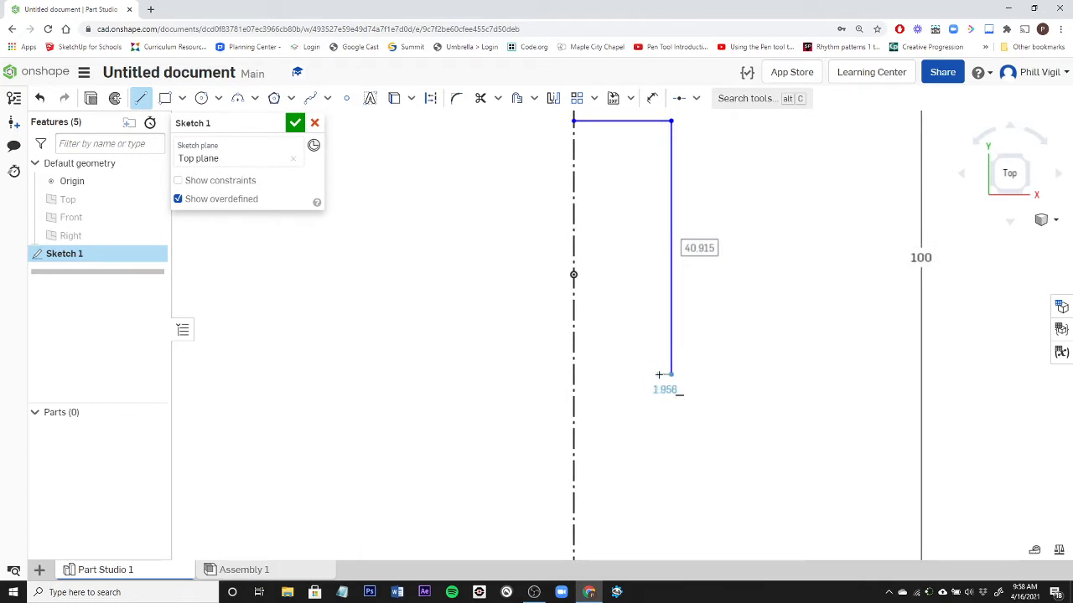
left_click(659, 374)
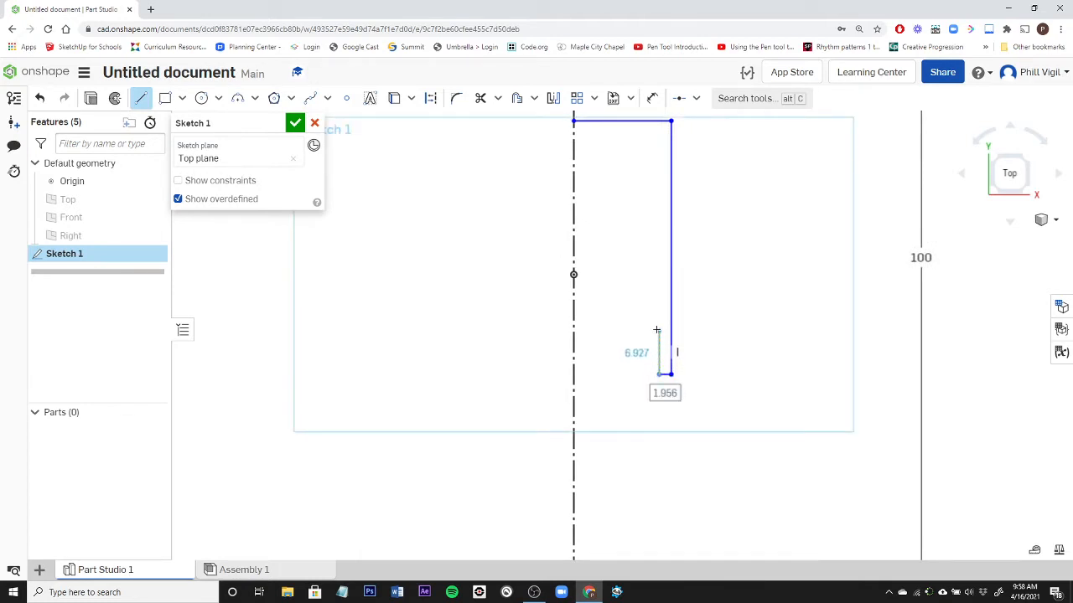
left_click(659, 327)
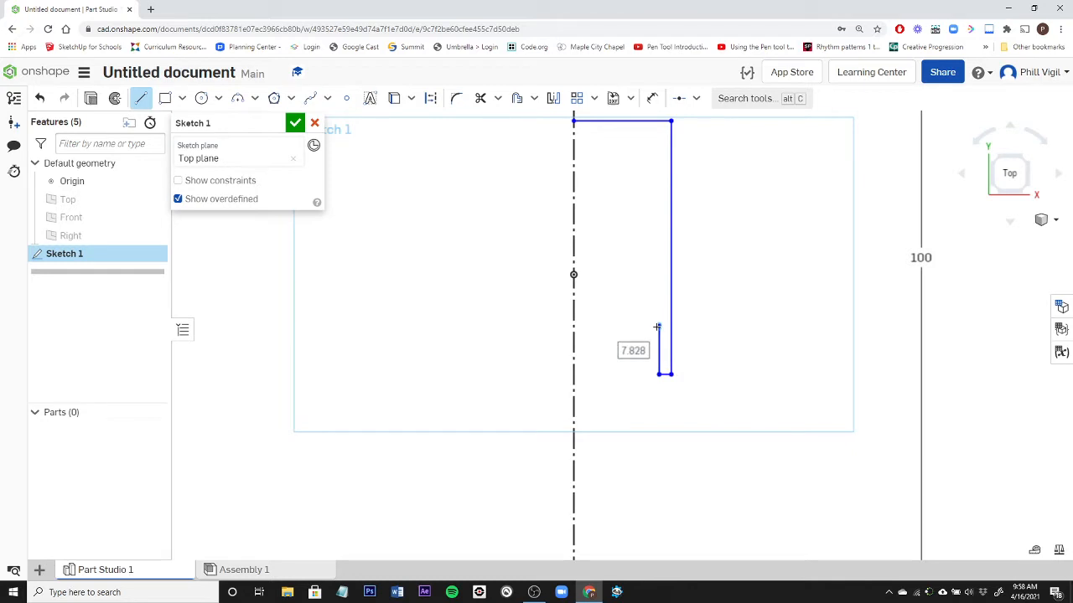
left_click(606, 326)
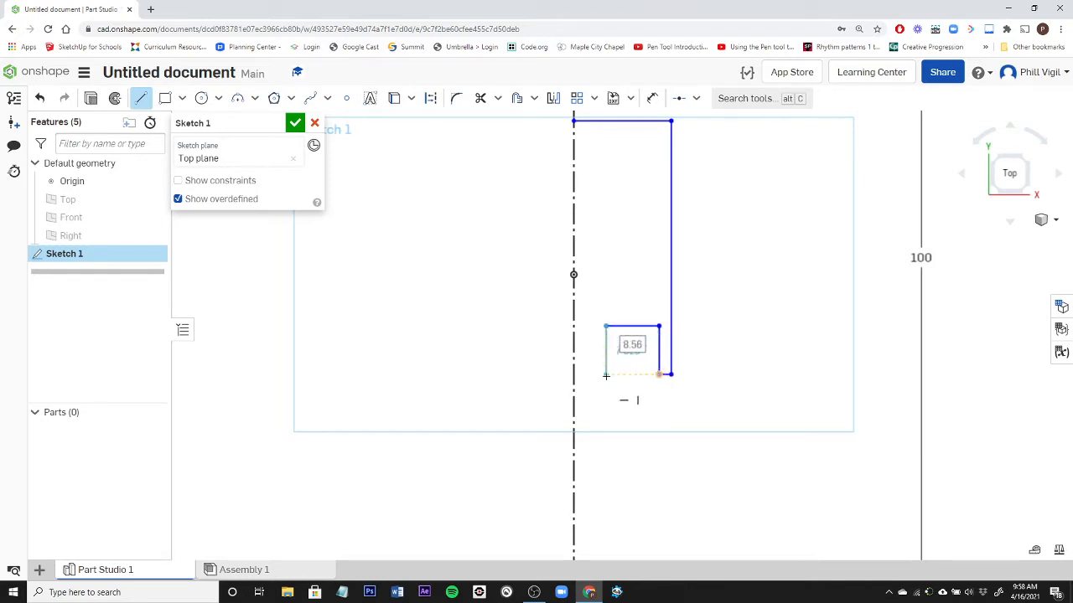
left_click(606, 374)
left_click(573, 374)
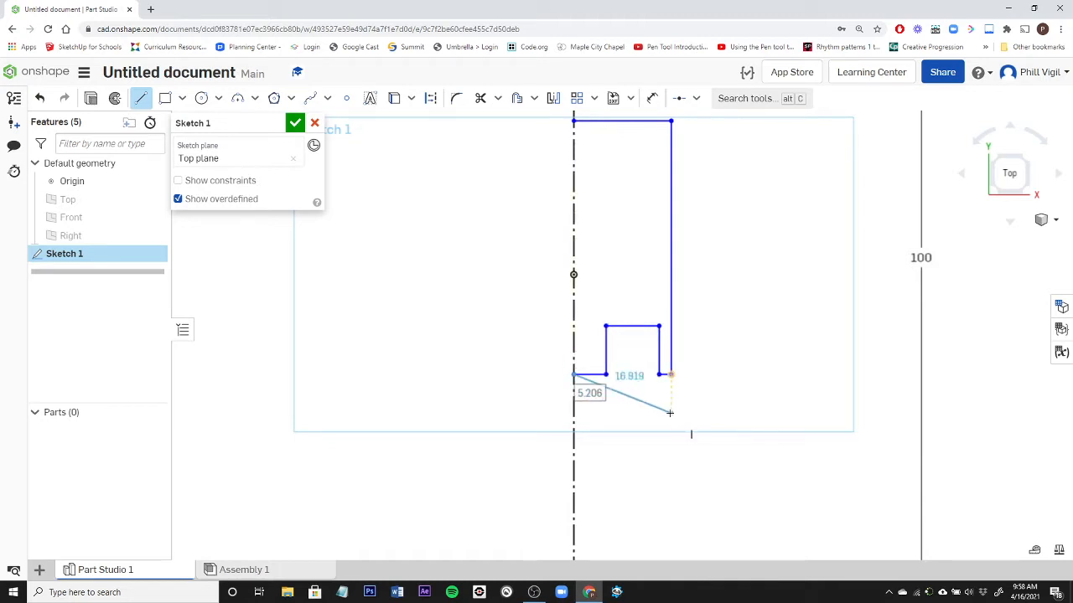
key("Escape")
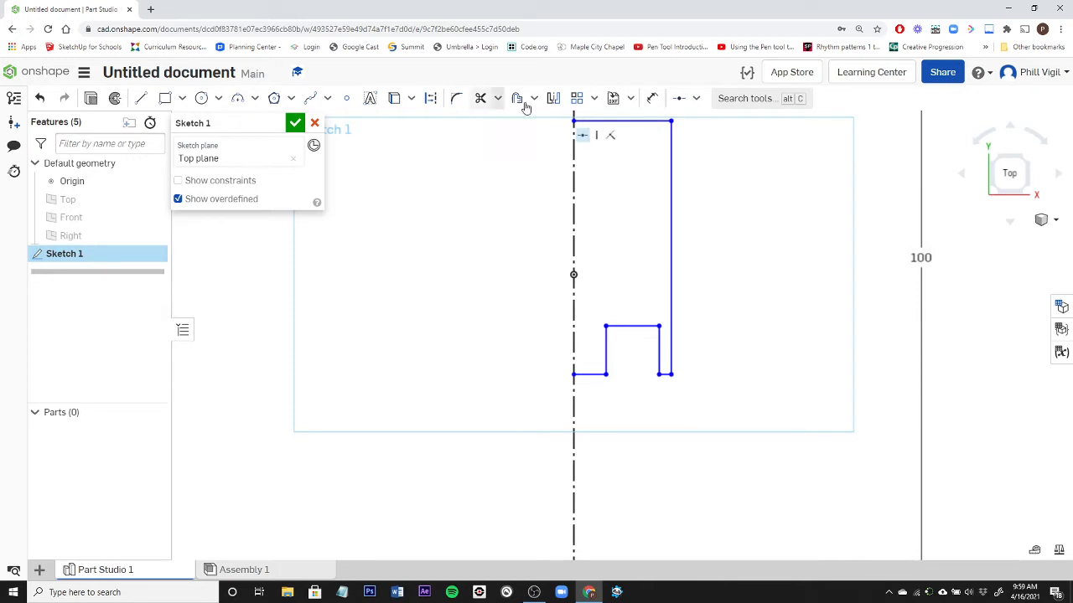
Step: Dimension the bottom notch to 10 mm wide and 10 mm deep
left_click(652, 99)
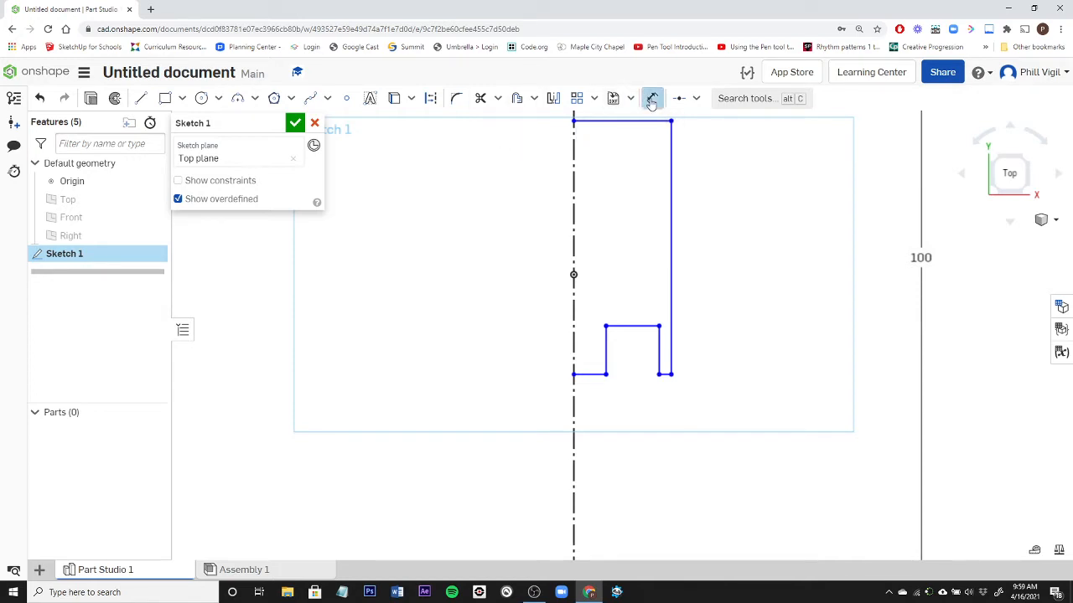
left_click(625, 326)
left_click(631, 249)
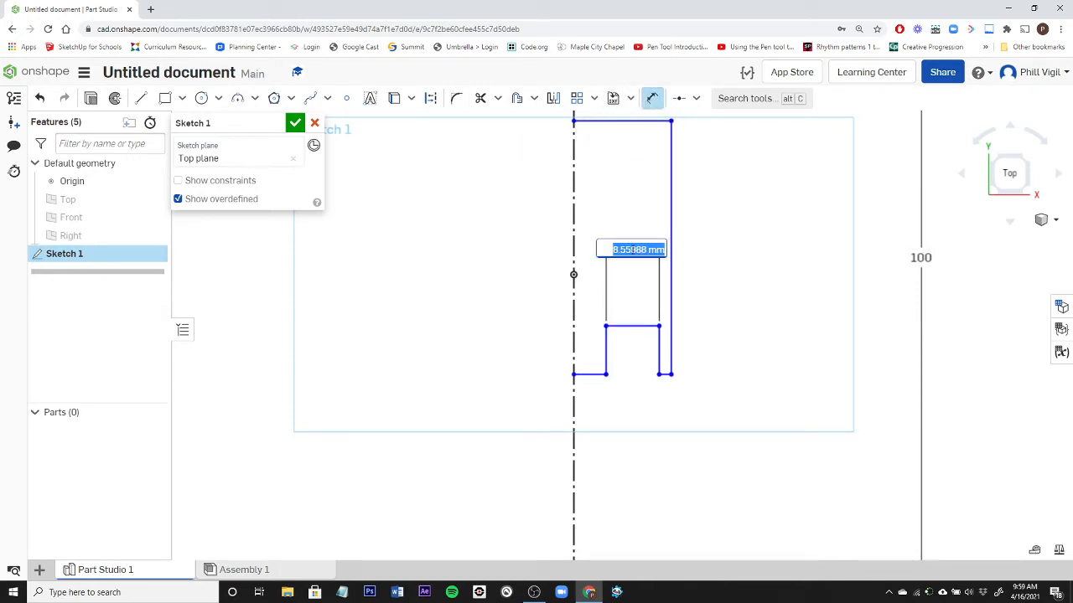
type("10")
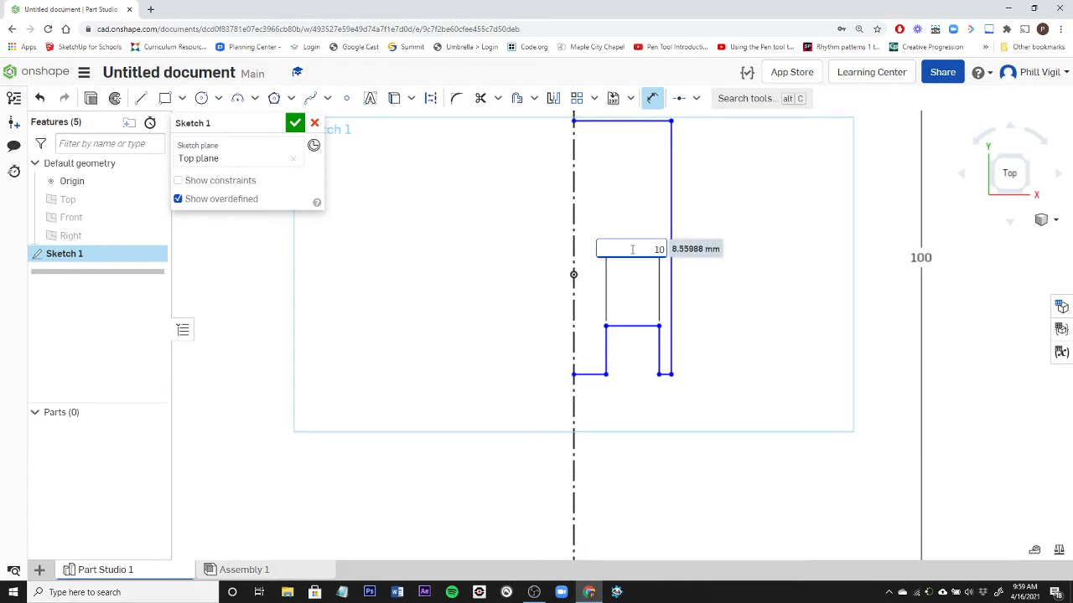
key("Return")
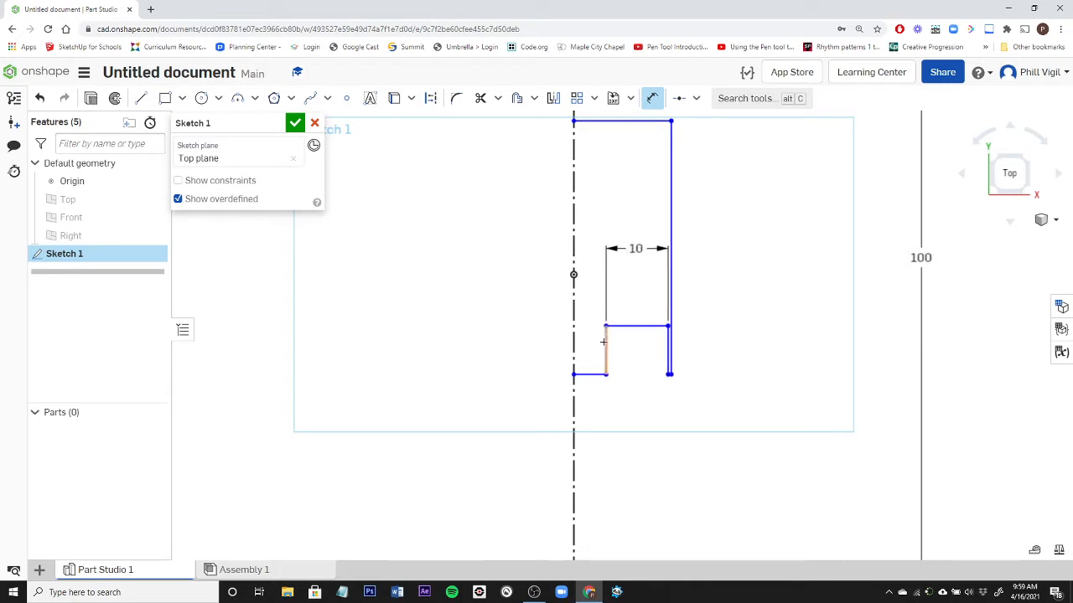
left_click(604, 342)
left_click(592, 342)
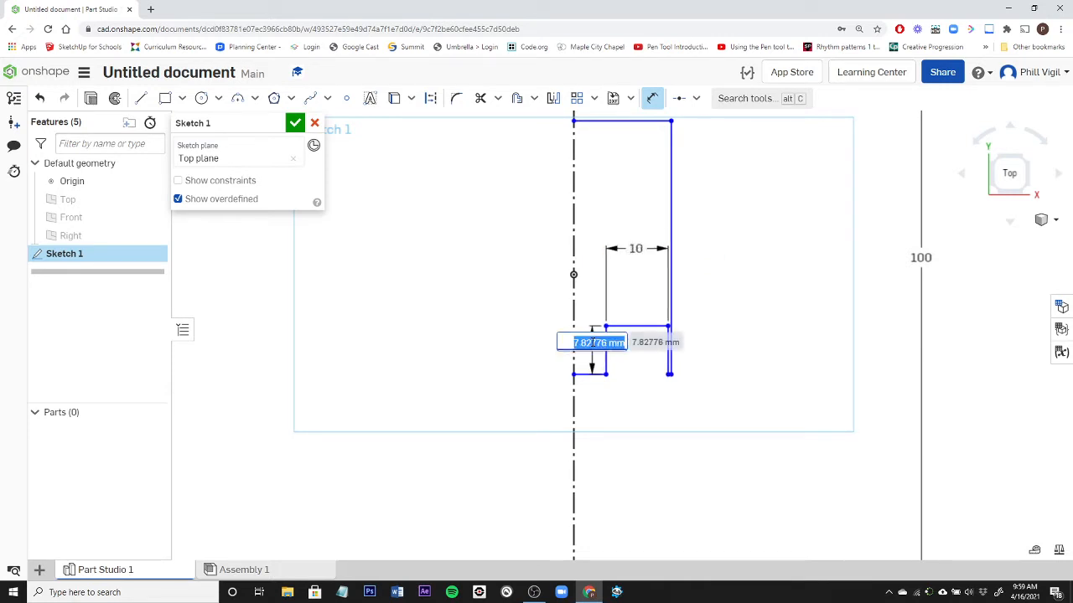
type("10")
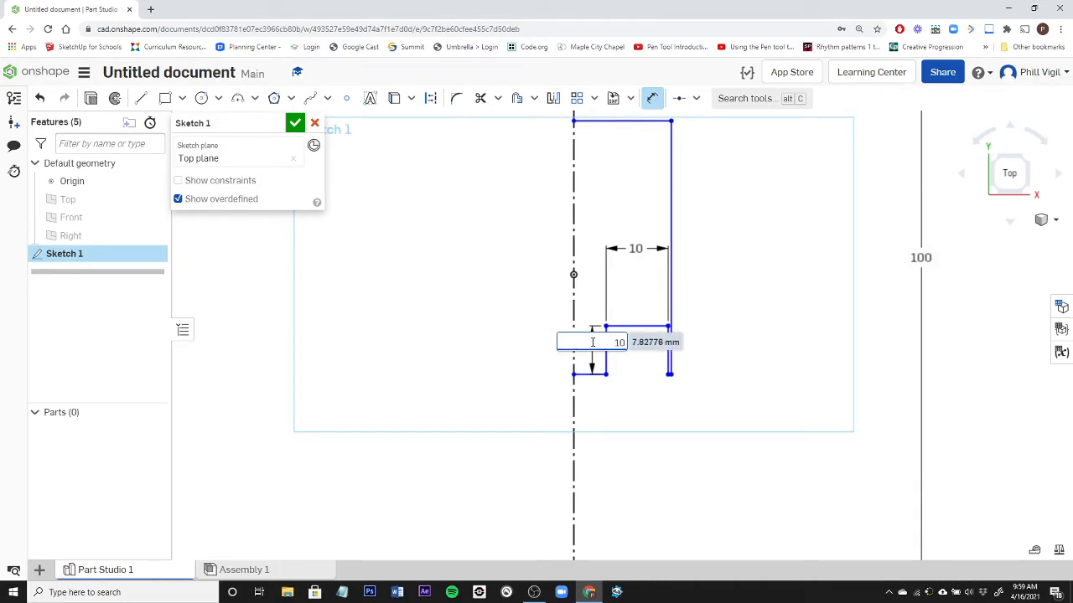
key("Return")
Step: Dimension the short bottom edge between the notch and the profile's outer side to 3 mm
scroll(671, 381, "up", 8)
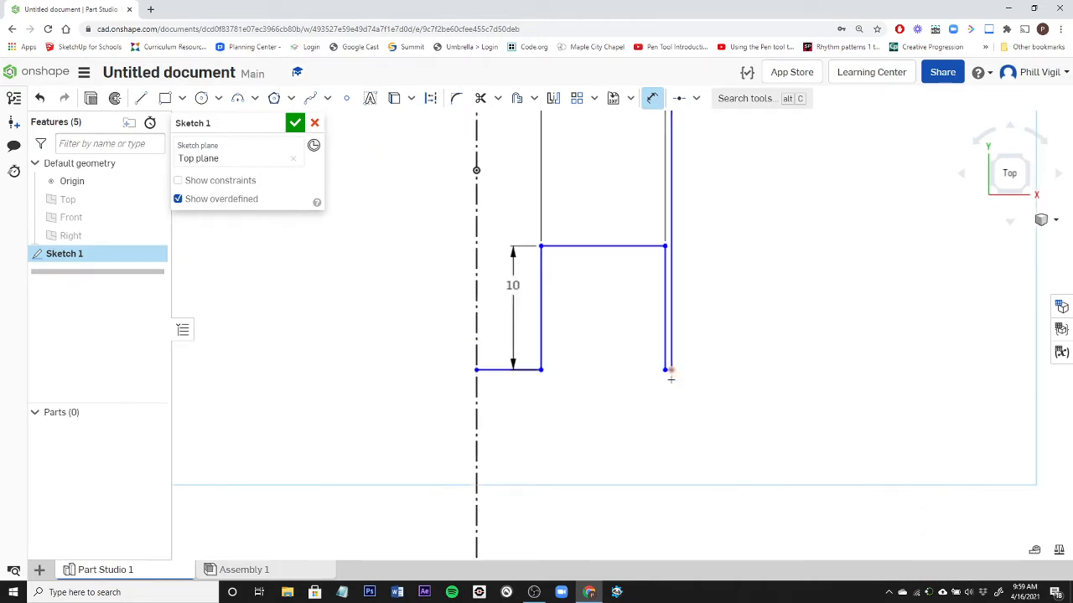
left_click(663, 357)
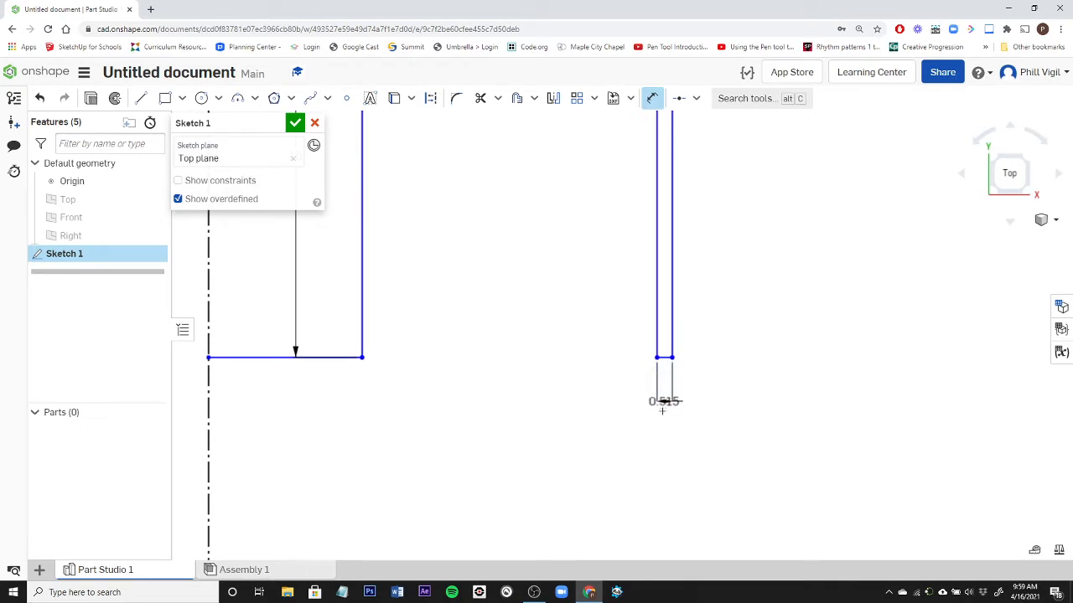
left_click(660, 457)
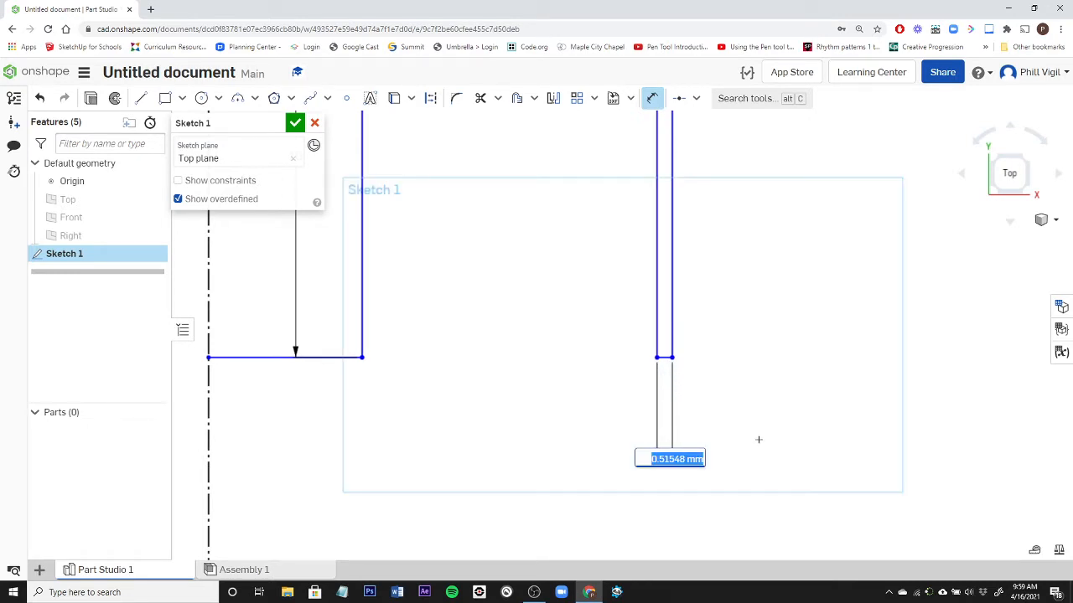
type("3")
key("Return")
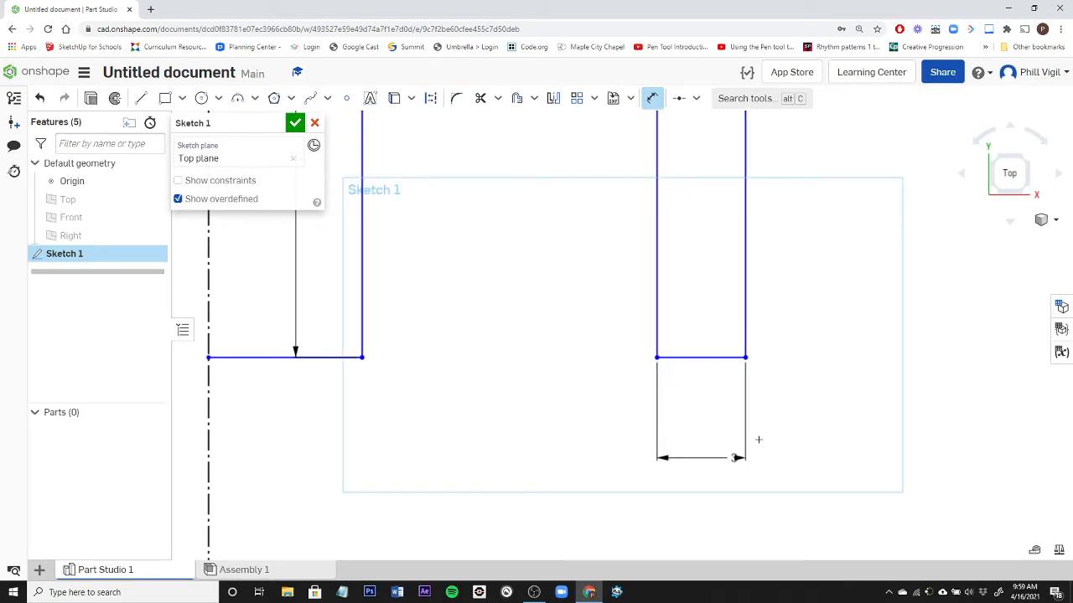
Step: Dimension the bottom edge between the construction line and the notch to 3 mm
scroll(771, 365, "down", 5)
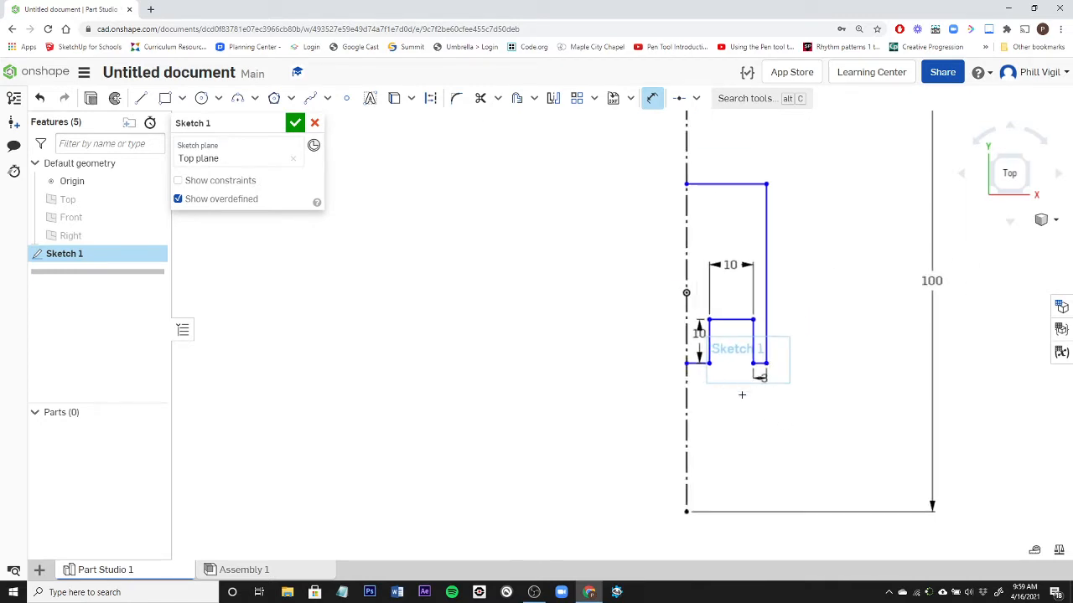
left_click(698, 363)
left_click(700, 396)
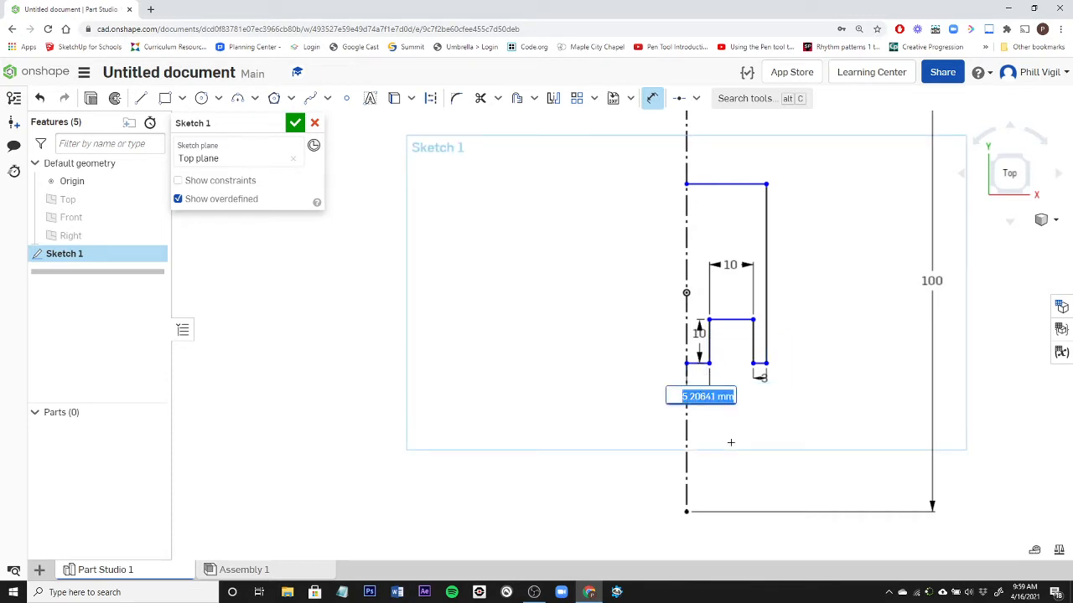
type("3")
key("Return")
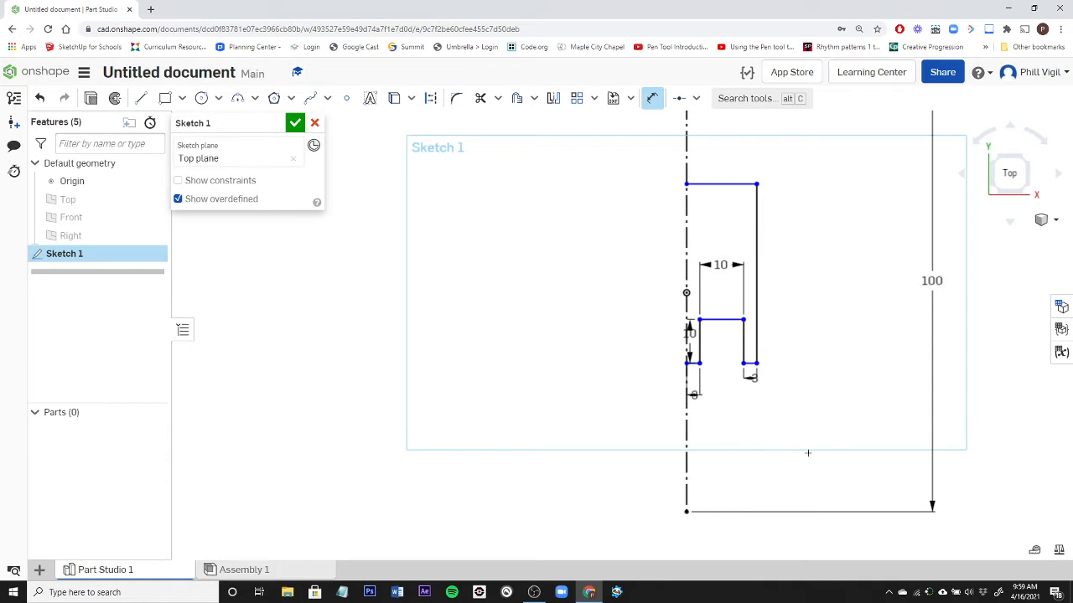
Step: Offset the notch's top edge and both of its sides inward by 0.5 mm
key("Escape")
left_click(702, 348)
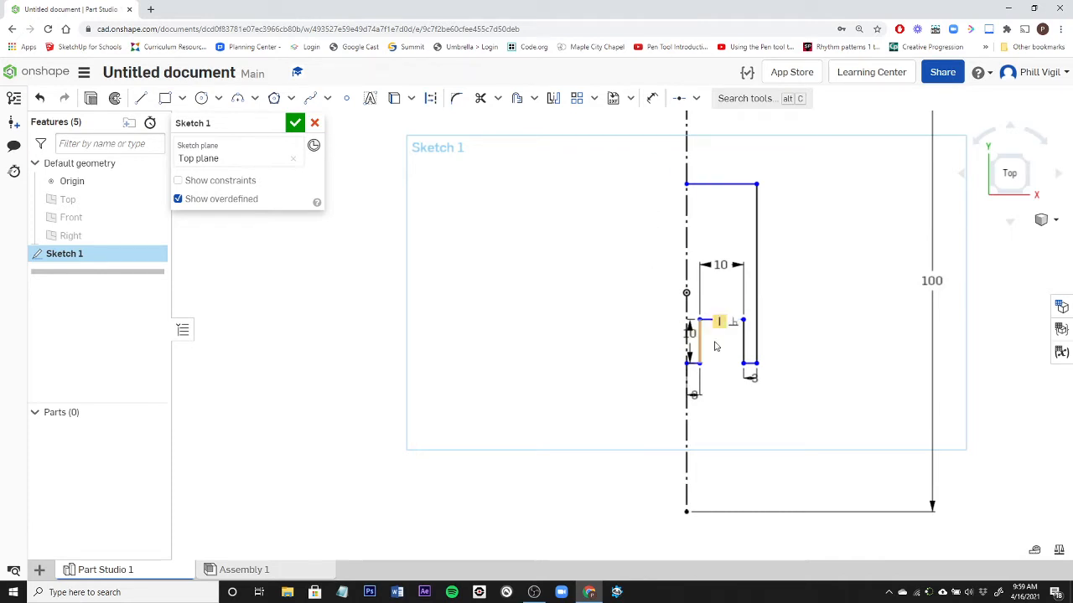
left_click(717, 345)
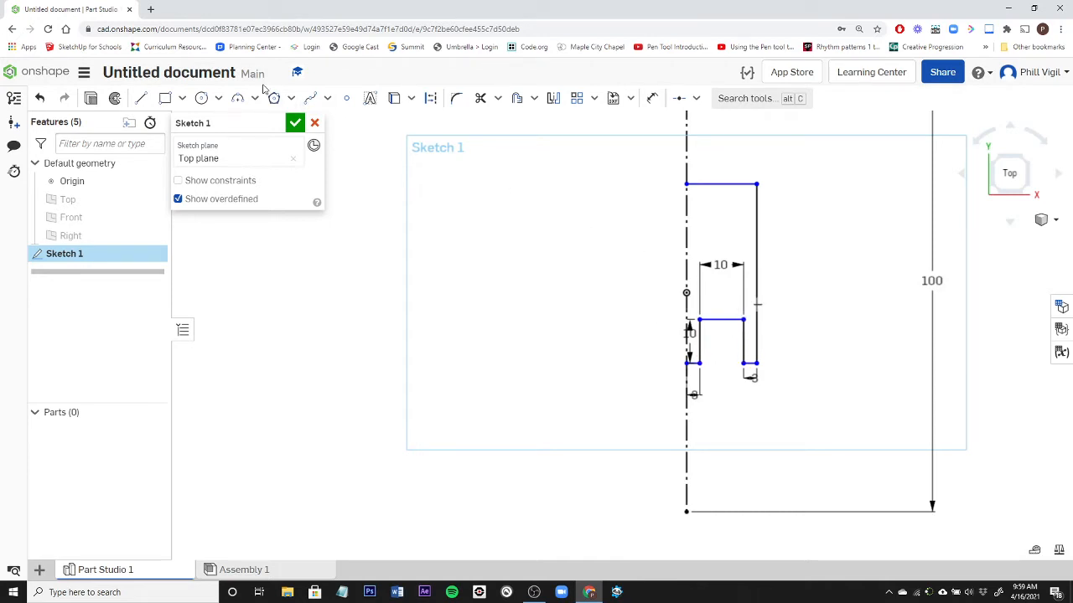
left_click(516, 99)
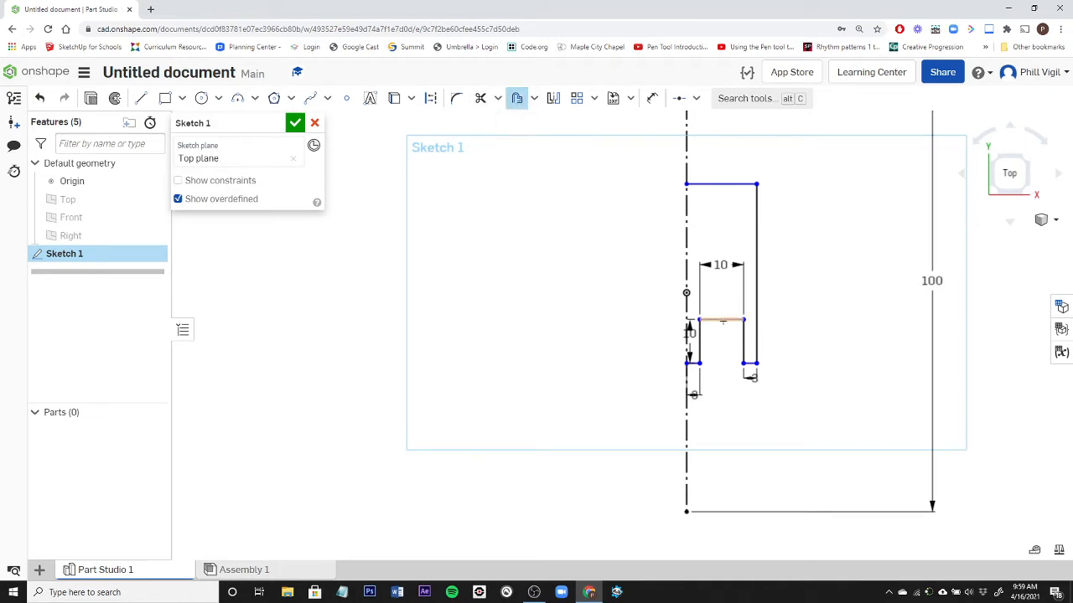
left_click(721, 319)
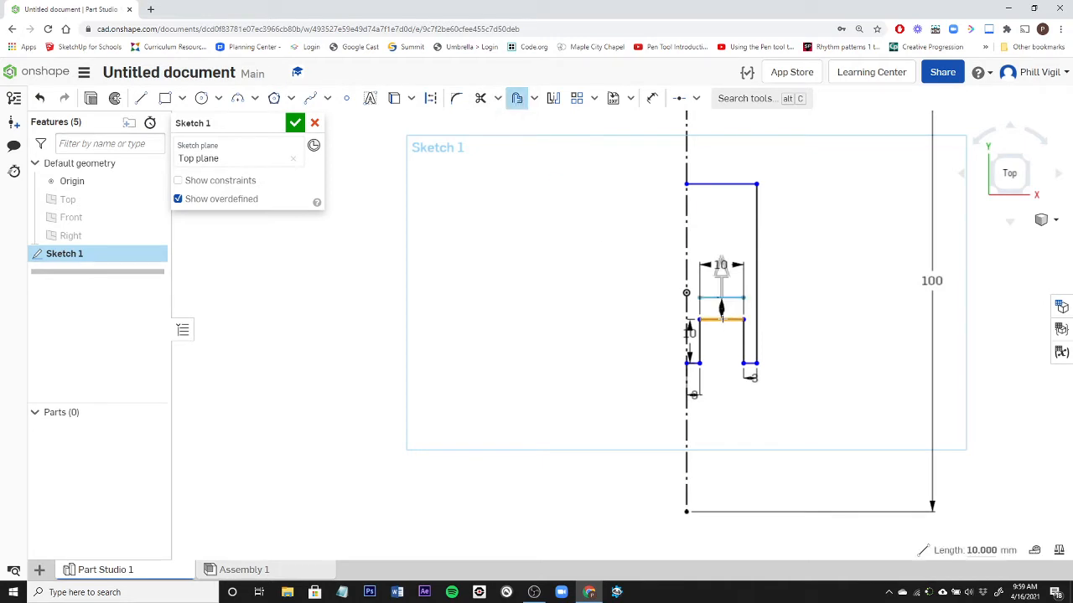
left_click_drag(722, 270, 719, 358)
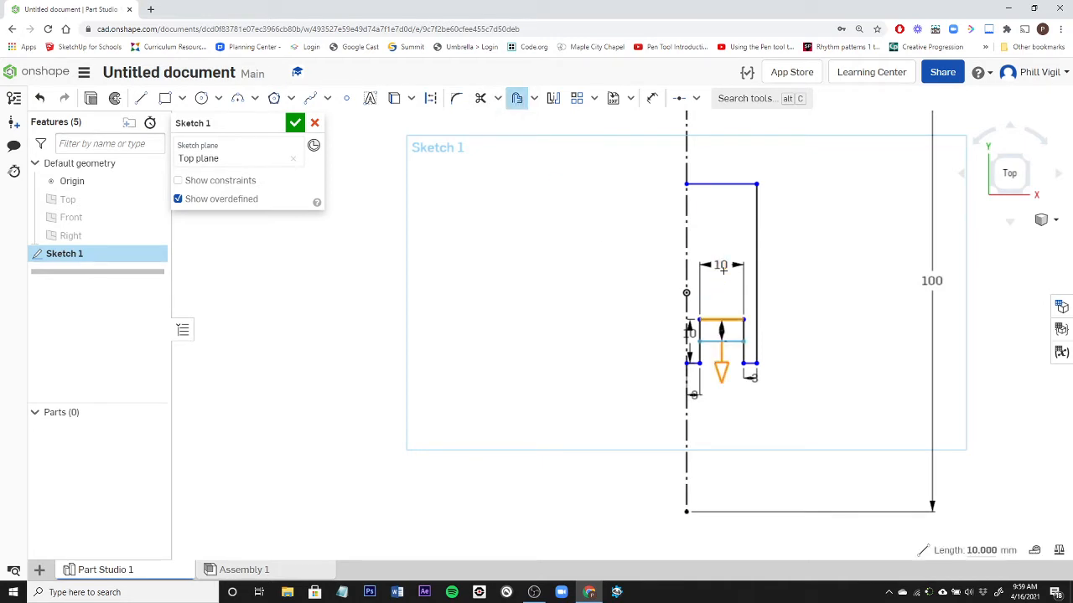
scroll(725, 336, "up", 8)
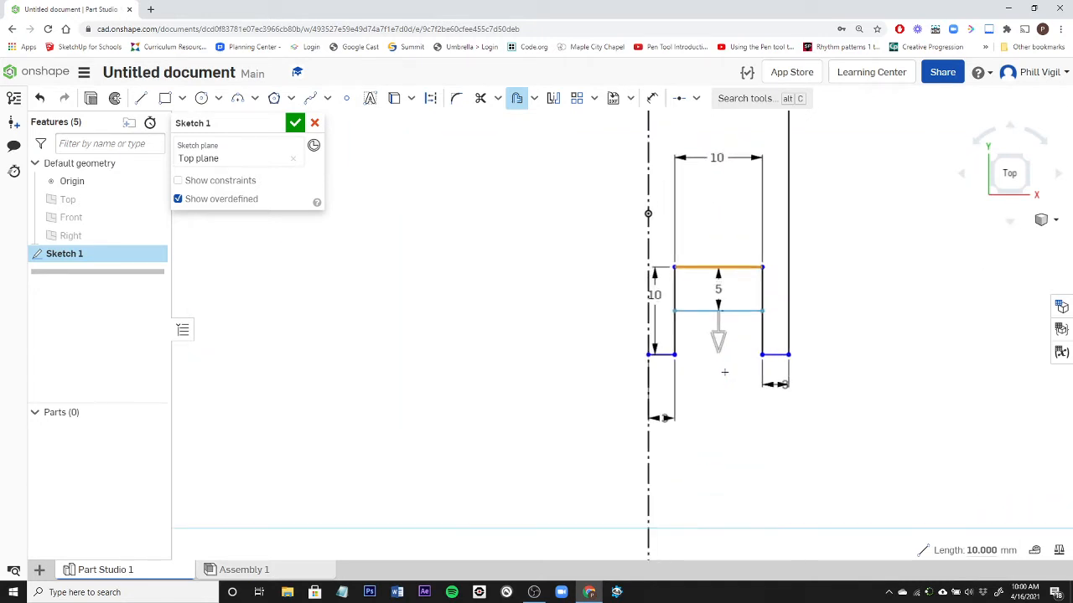
left_click_drag(713, 284, 707, 202)
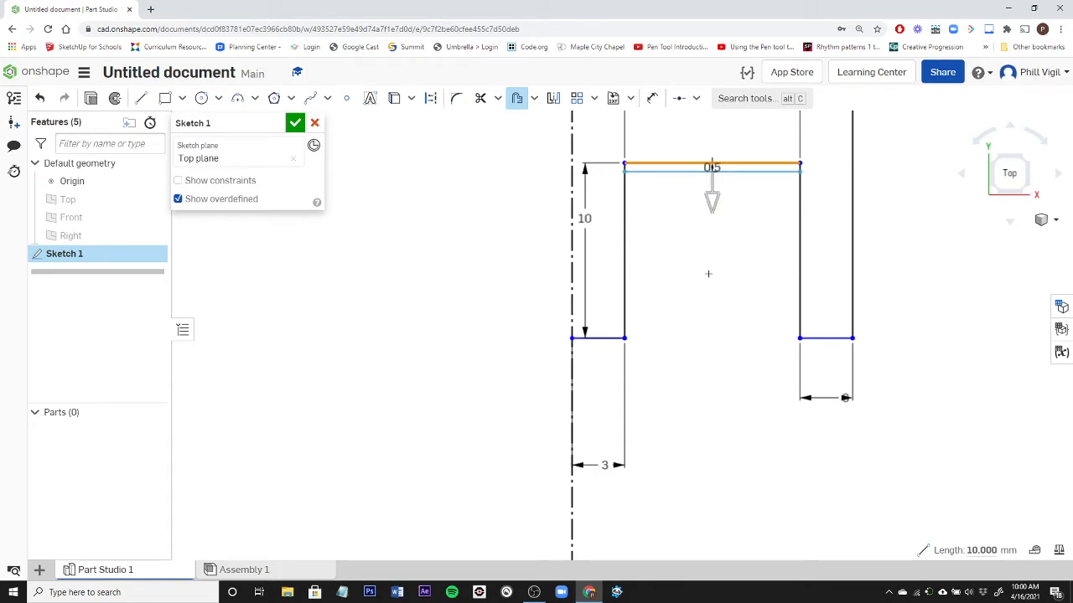
left_click(800, 247)
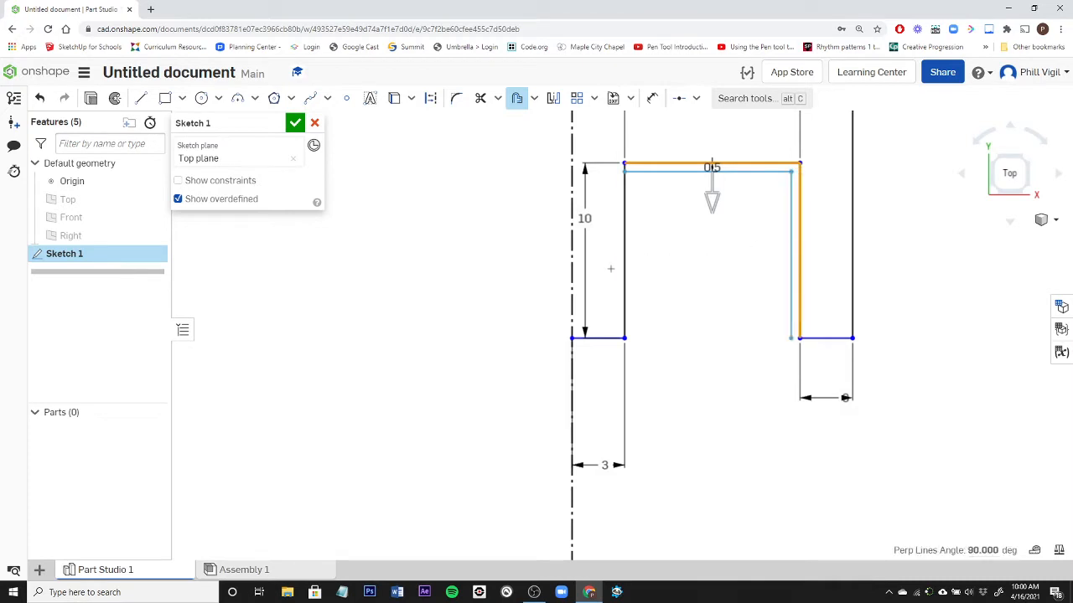
left_click(625, 261)
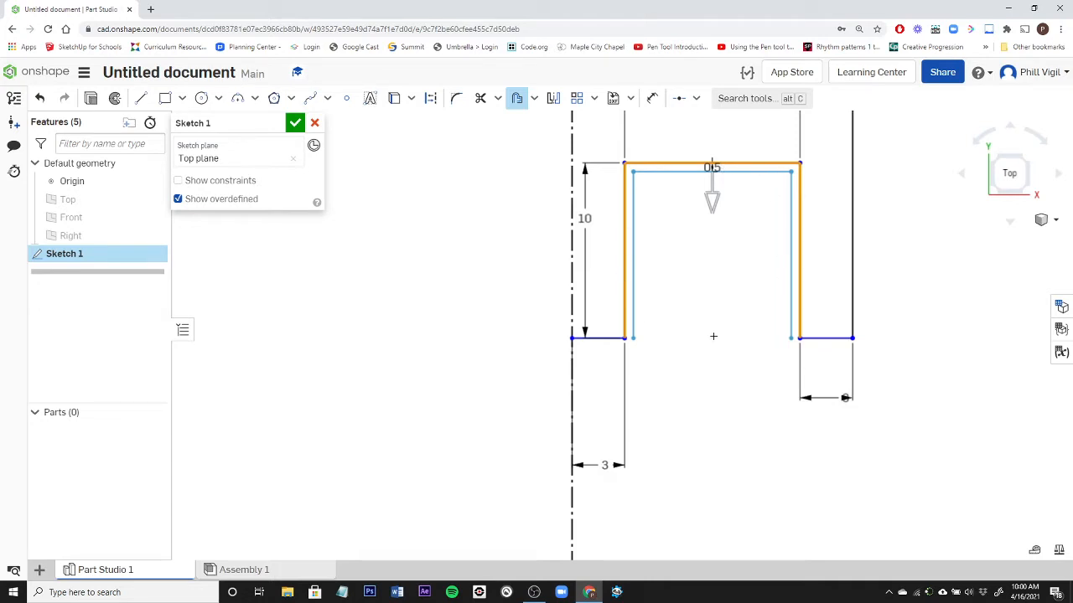
left_click(513, 195)
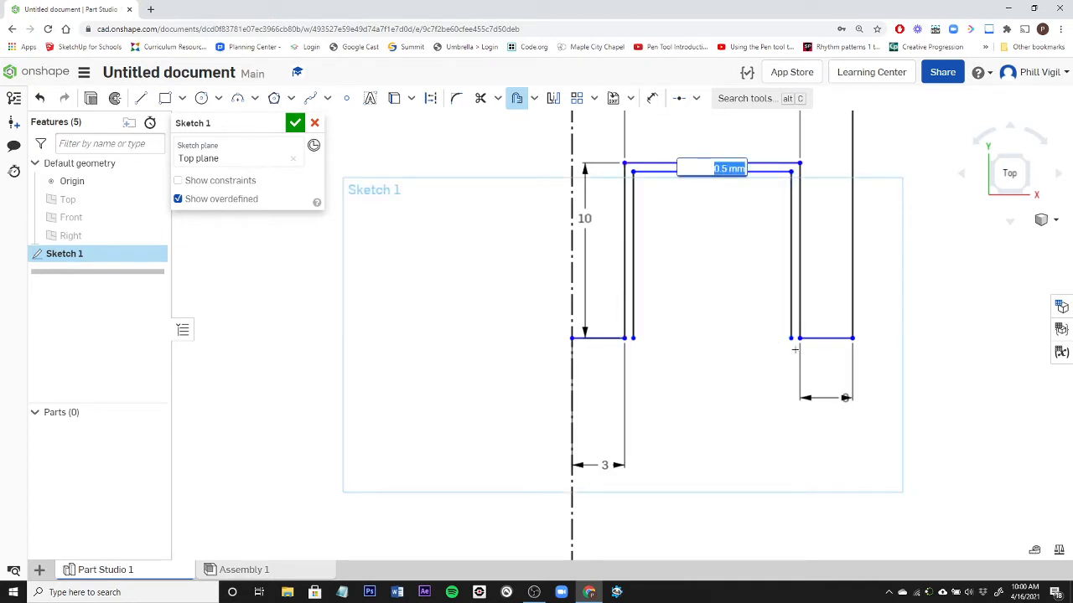
Step: Draw a line about 30 mm down from the offset's outer lower end, with a bottom edge about 9.5 mm long toward the construction line
scroll(795, 349, "down", 5)
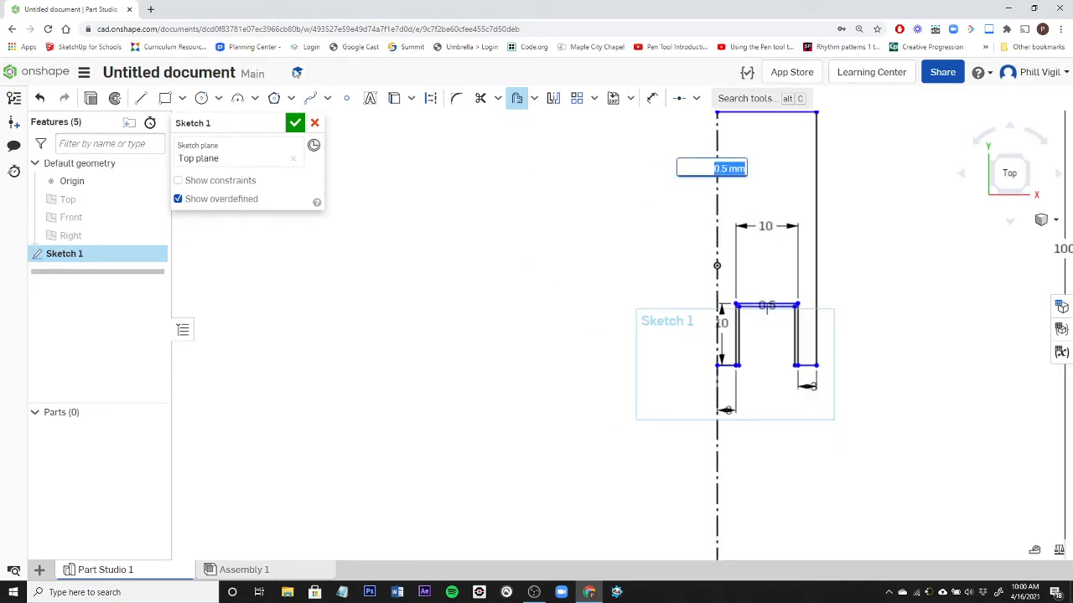
left_click(141, 98)
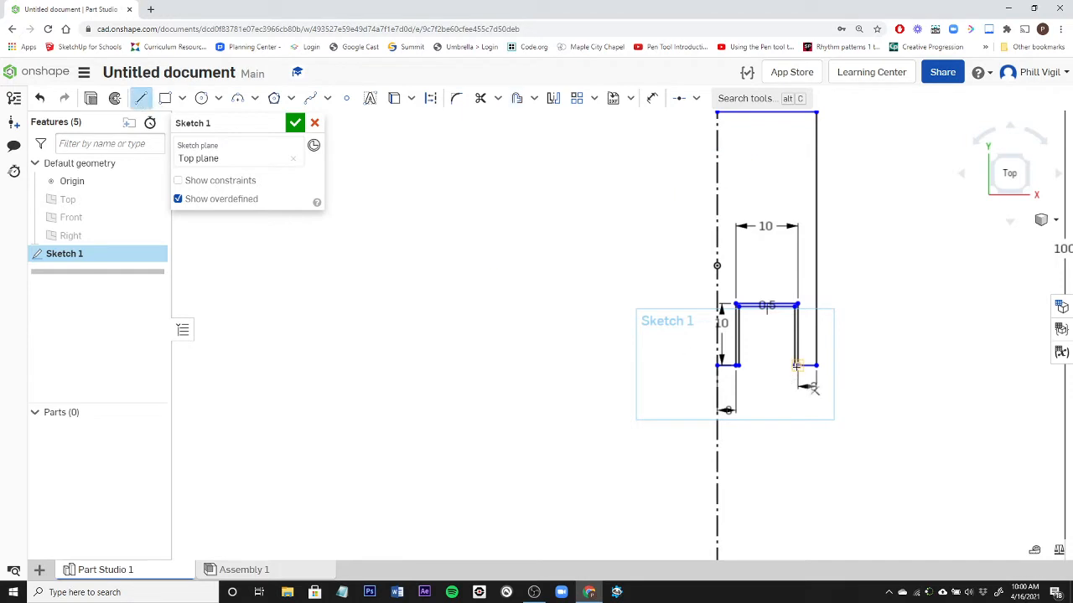
scroll(794, 365, "up", 5)
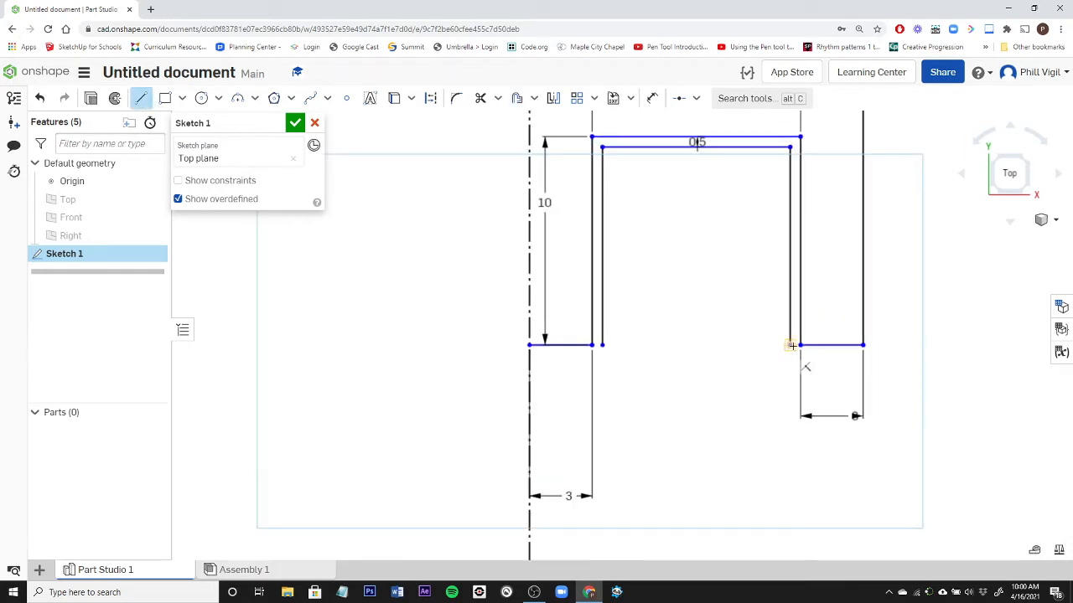
left_click(789, 346)
scroll(796, 436, "down", 8)
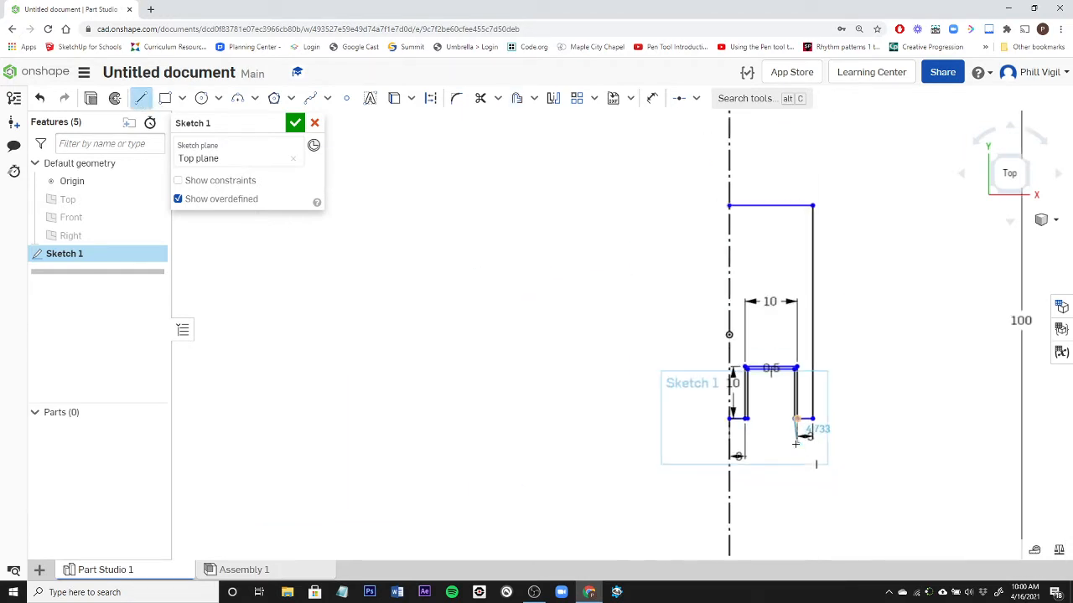
scroll(794, 499, "down", 1)
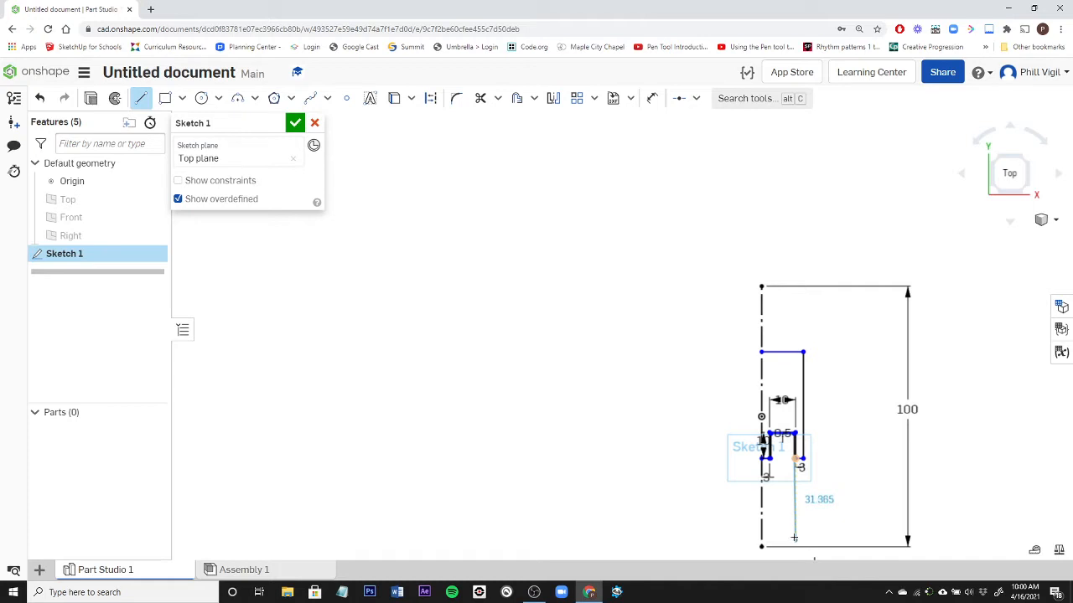
left_click(793, 536)
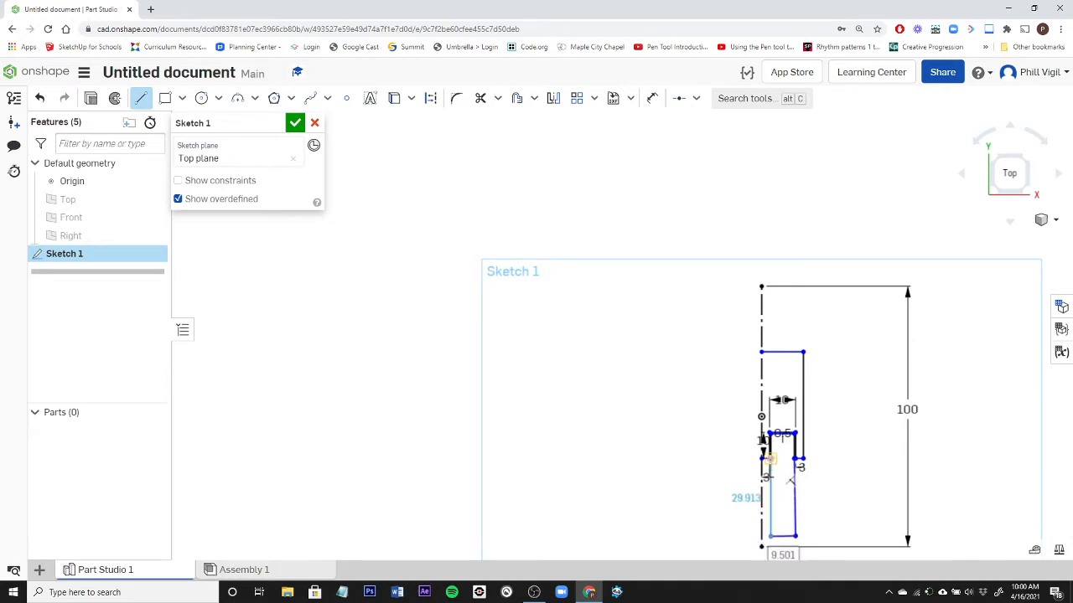
Step: Close the leg with a vertical line about 29.9 mm long up to the offset's inner lower end
scroll(790, 479, "up", 5)
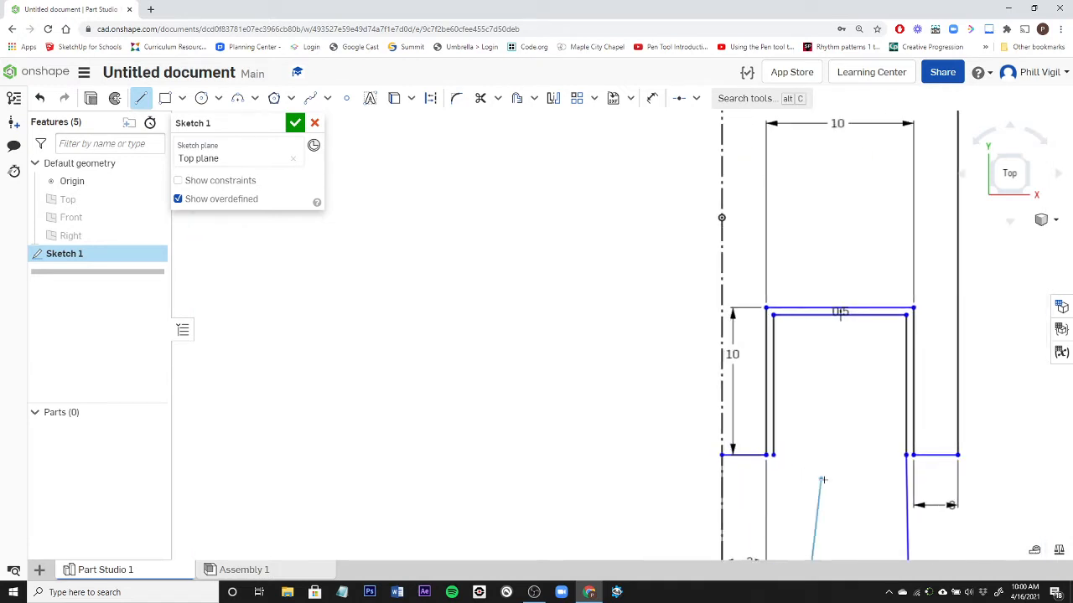
scroll(791, 492, "down", 5)
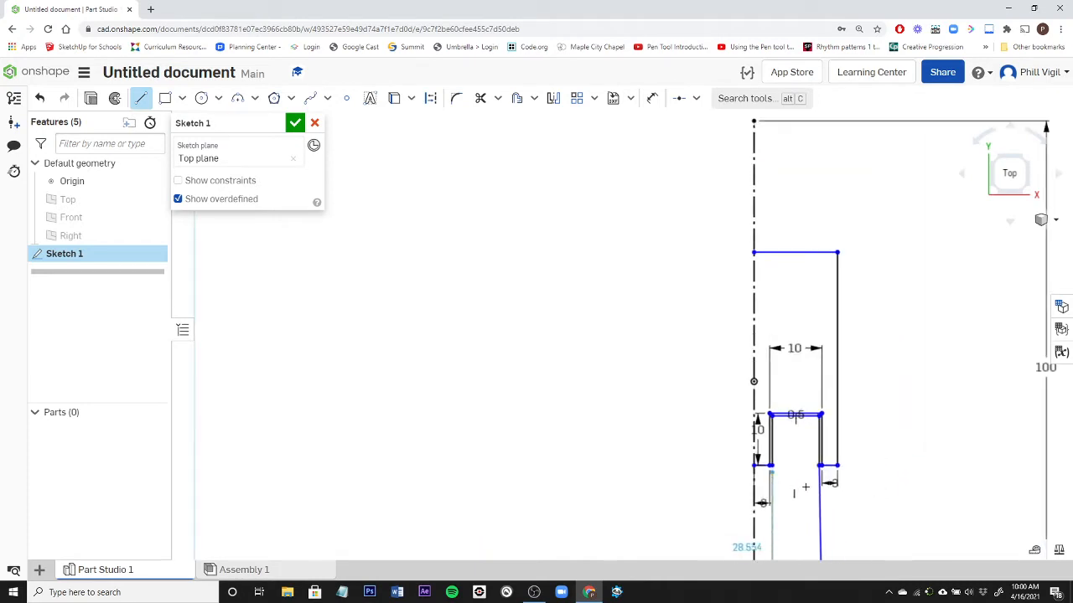
scroll(798, 493, "up", 3)
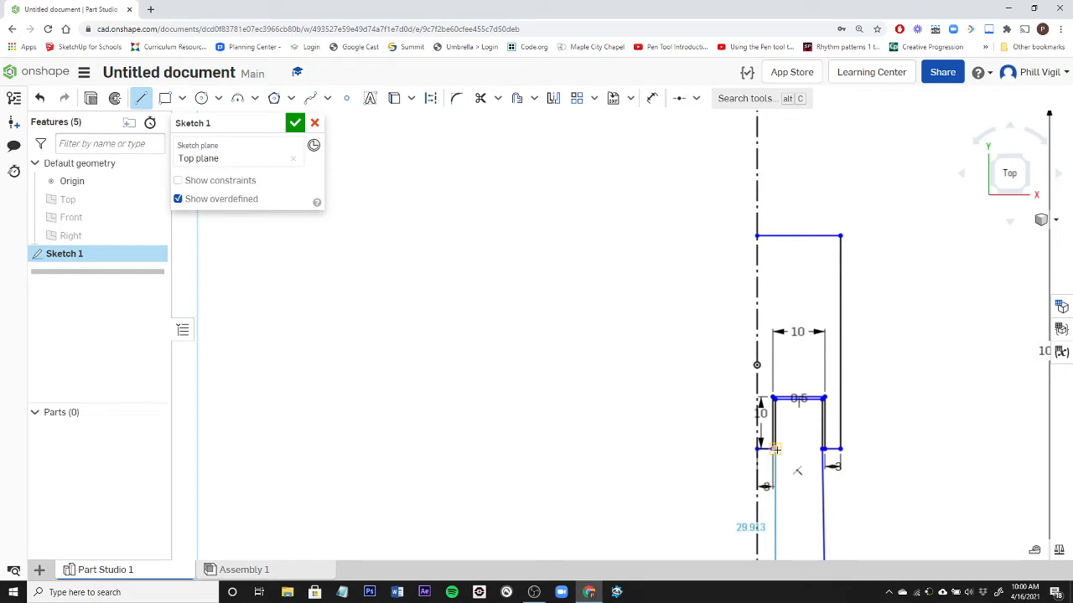
scroll(776, 450, "down", 5)
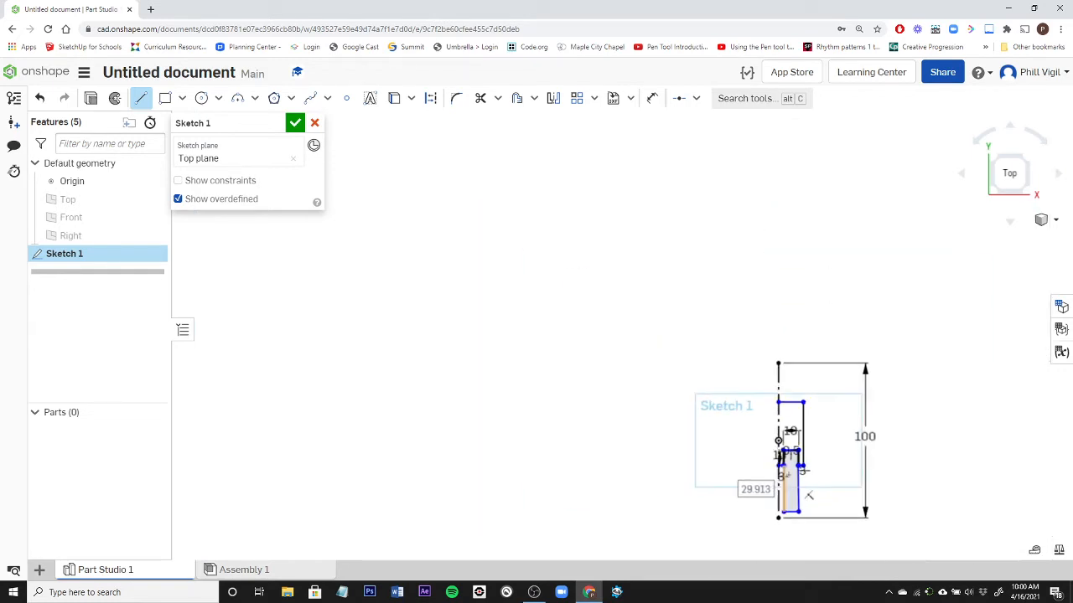
Step: Show the sketch constraints, examine those at the leg's lower corners, and hide them again
scroll(779, 526, "up", 5)
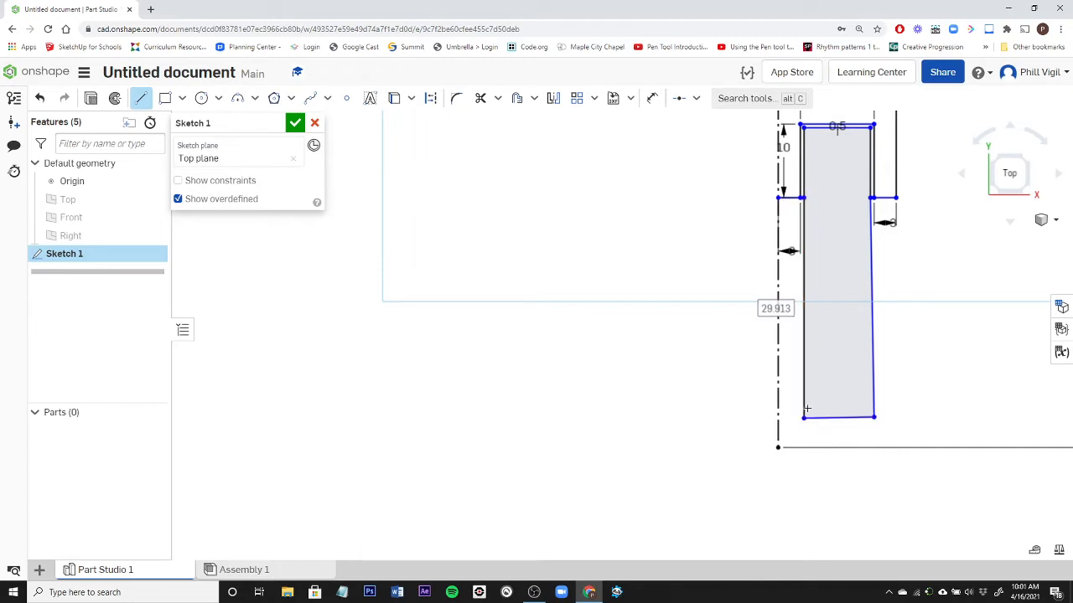
left_click(178, 181)
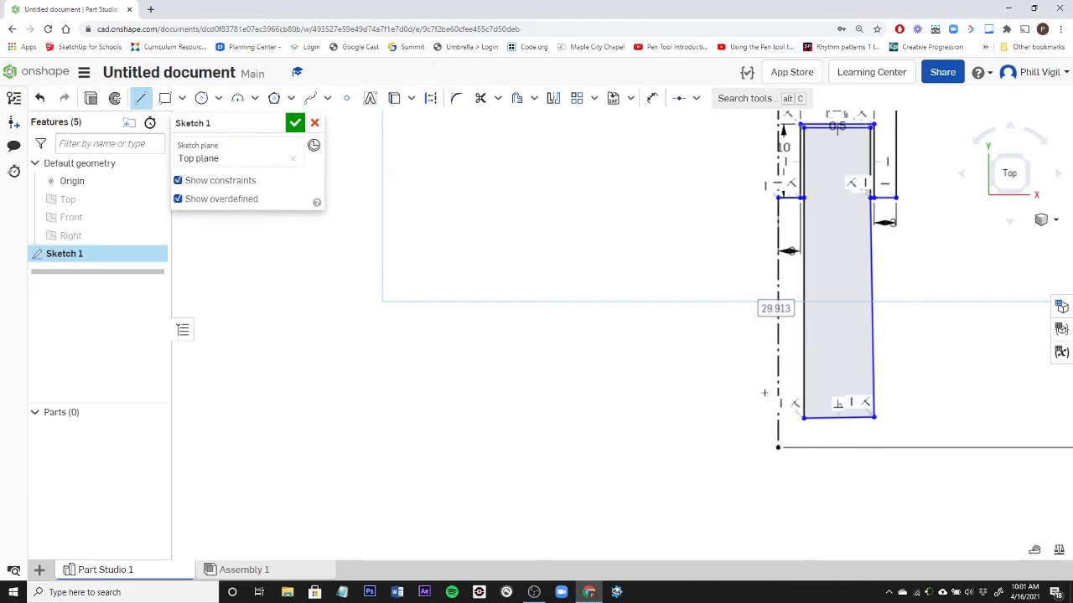
scroll(788, 382, "up", 5)
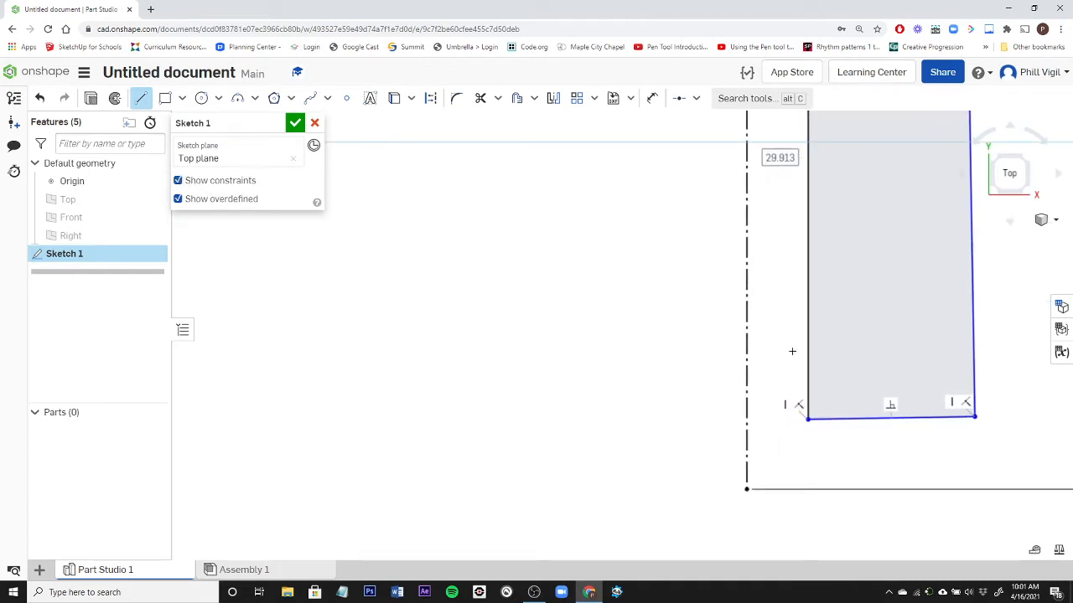
scroll(804, 418, "down", 2)
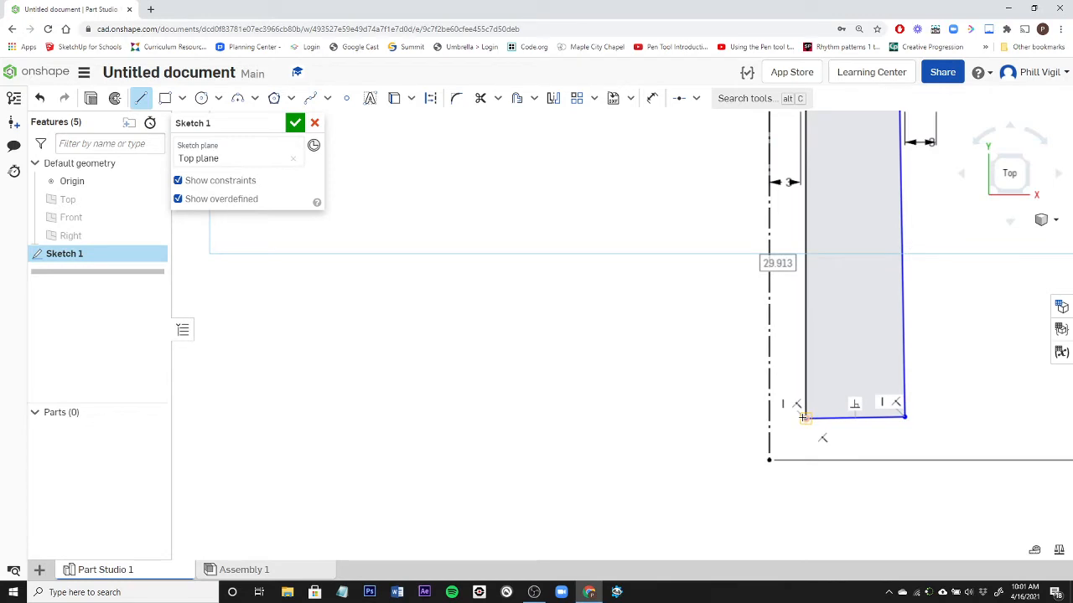
scroll(805, 417, "down", 3)
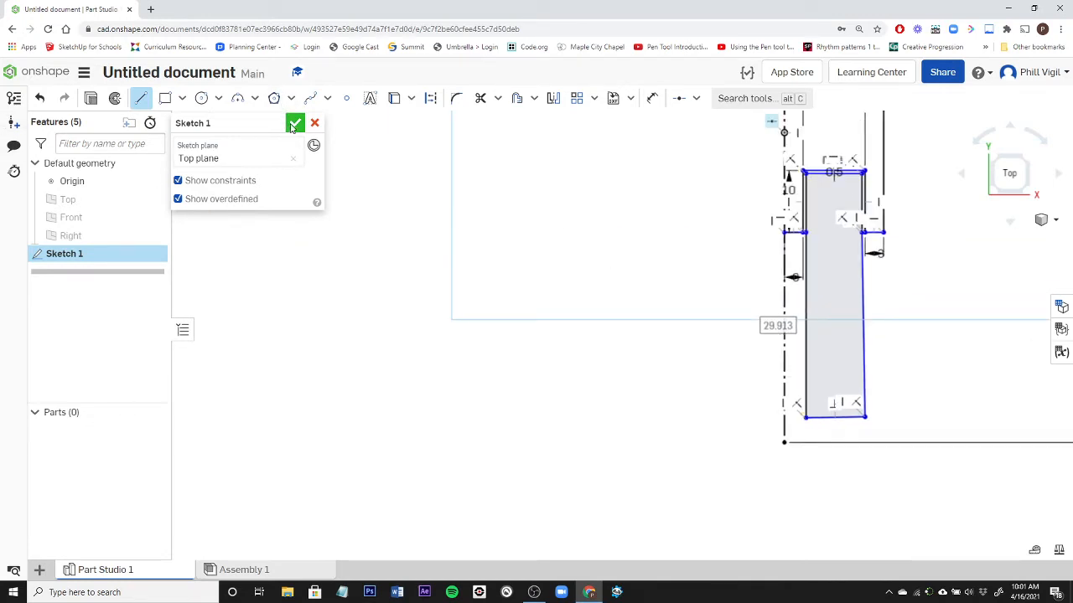
left_click(179, 180)
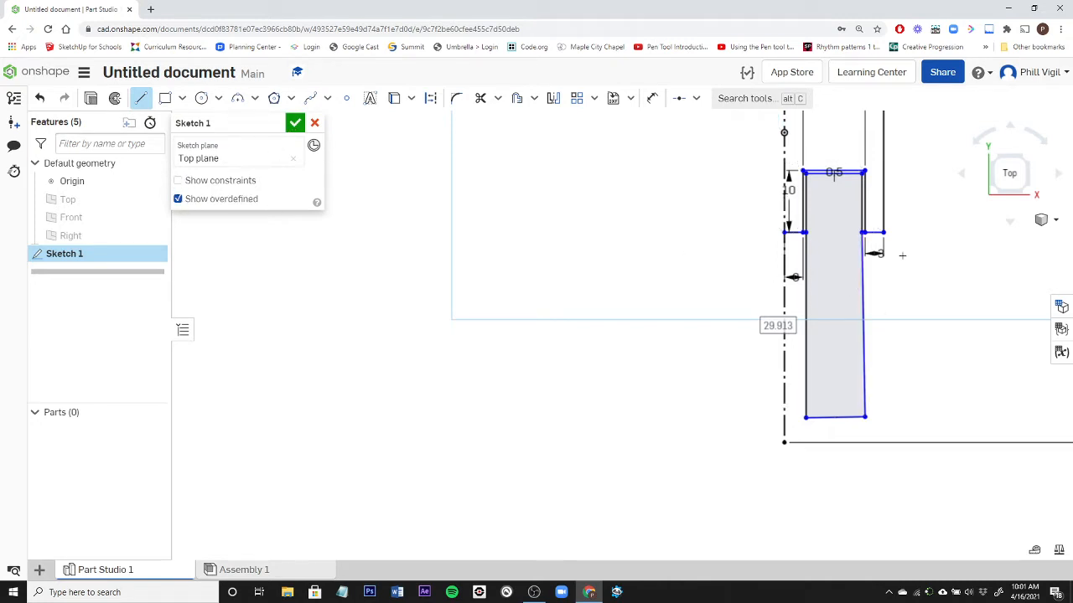
Step: Mirror the profile's top edge and long outer side across the 100 mm construction line
scroll(904, 259, "down", 2)
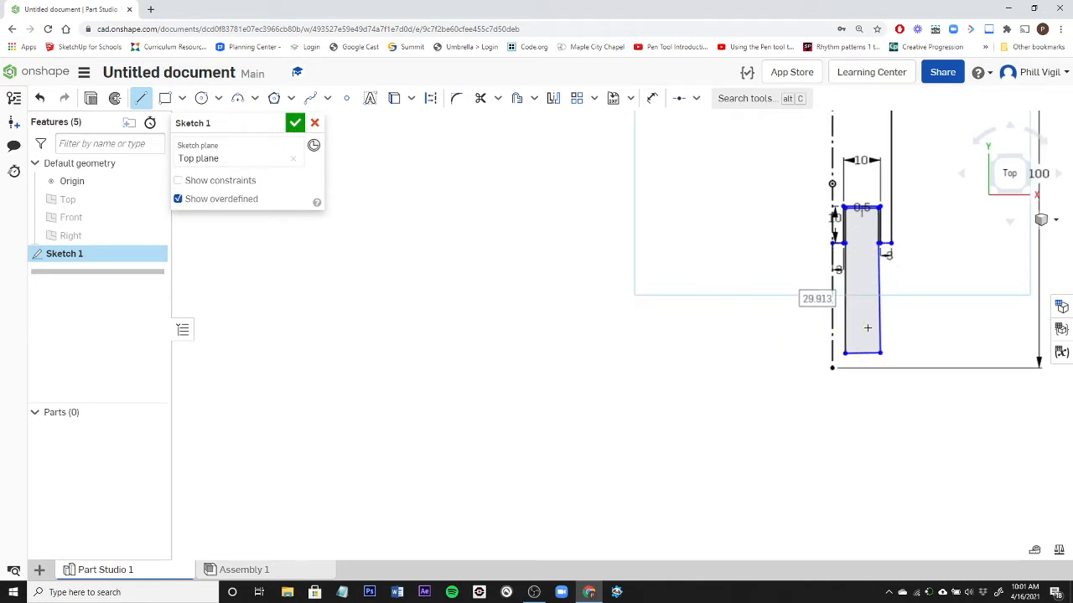
scroll(868, 328, "up", 3)
scroll(878, 232, "down", 1)
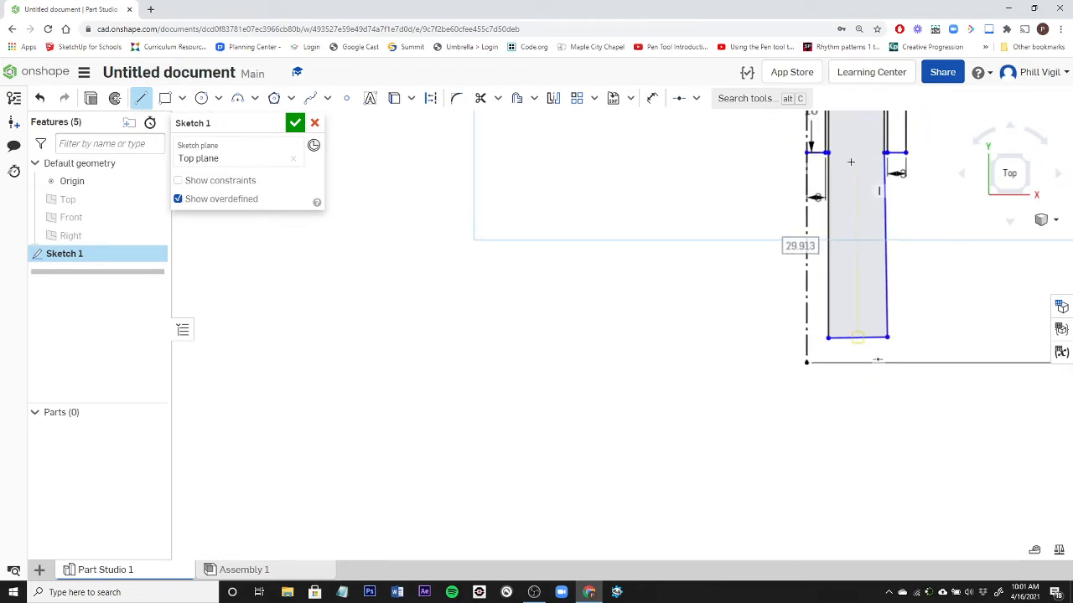
scroll(850, 161, "down", 2)
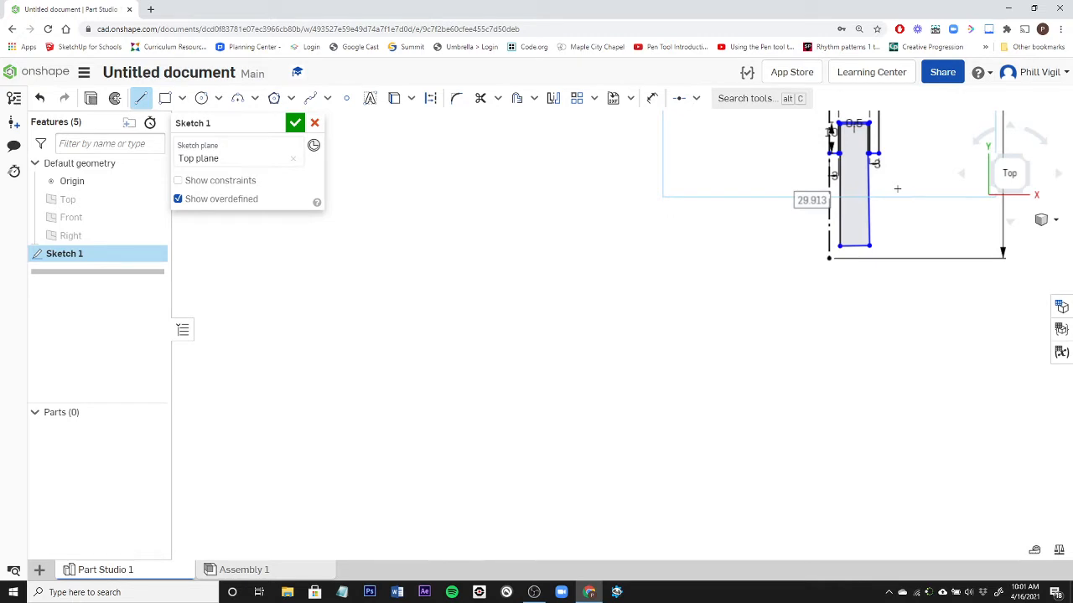
middle_click_drag(897, 188, 617, 342)
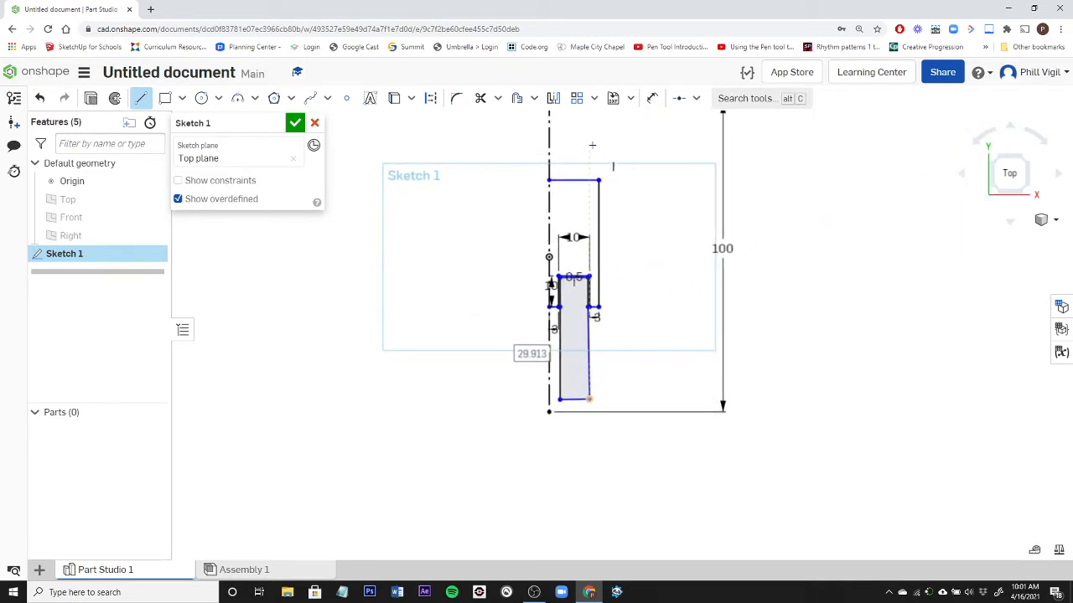
left_click(555, 99)
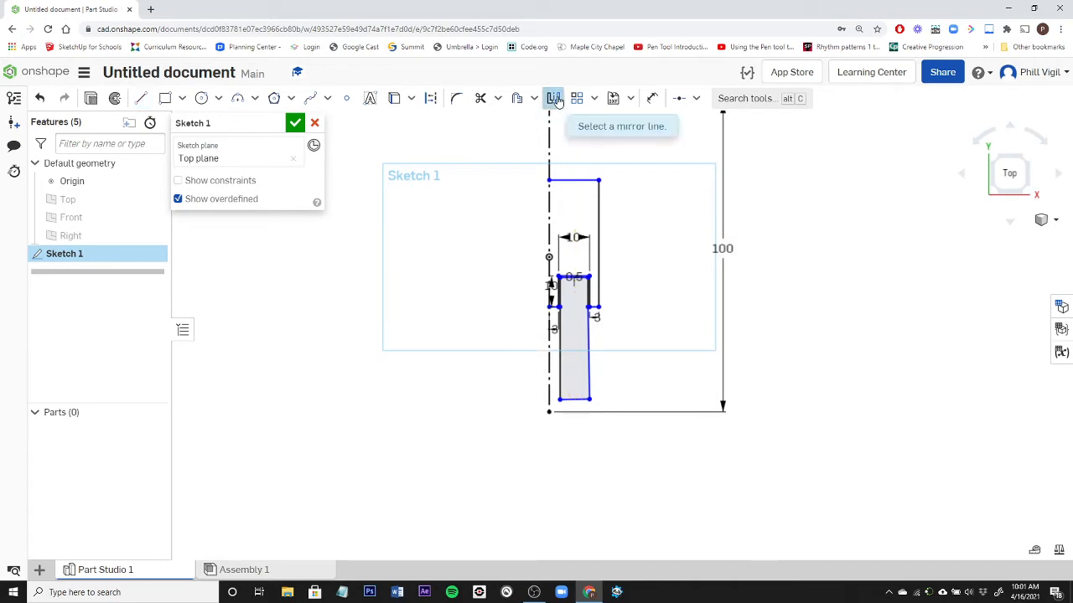
left_click(562, 188)
left_click(549, 201)
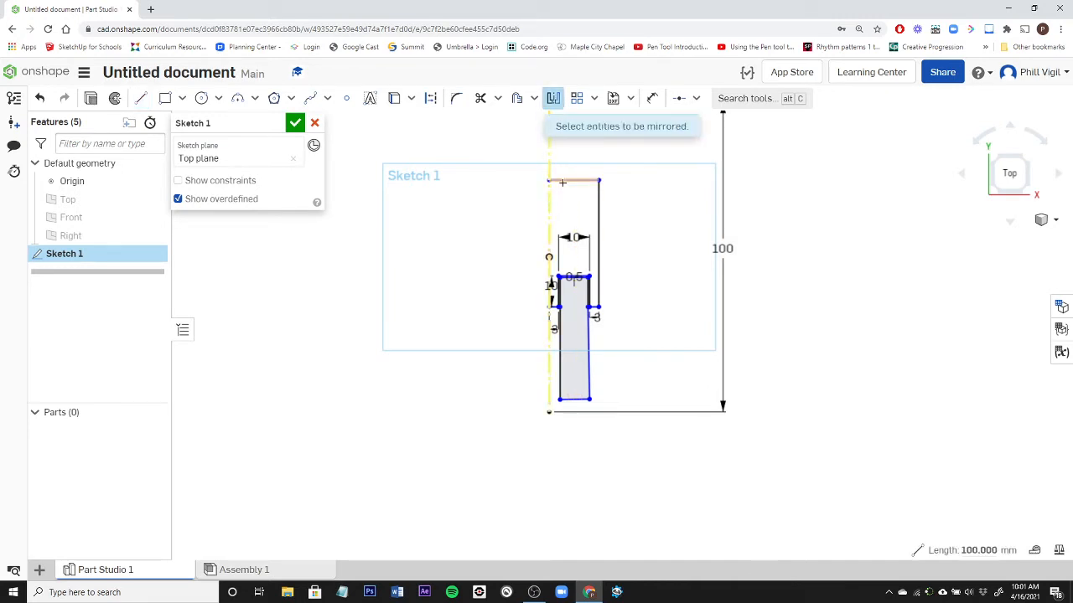
left_click(598, 199)
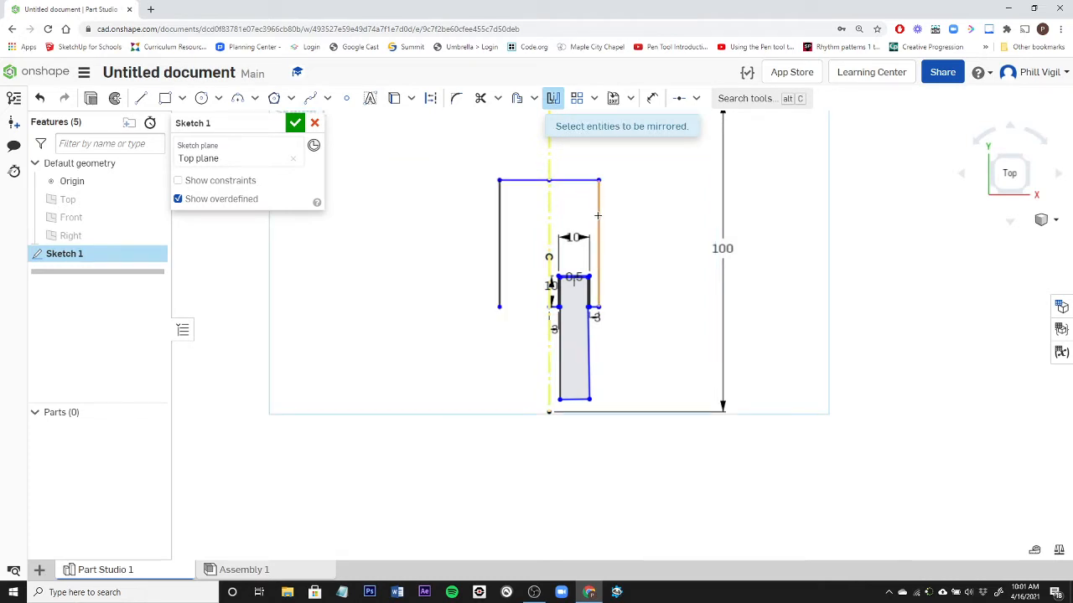
Step: Mirror the short outer bottom edge and the notch's sides and top edge across the construction line, and finish the sketch
scroll(599, 294, "up", 3)
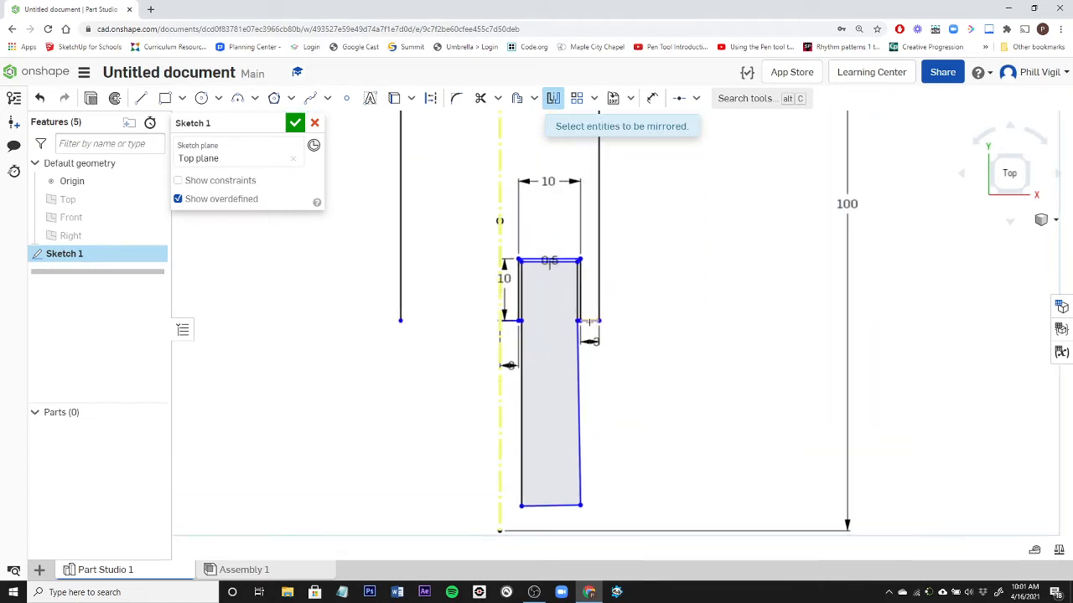
left_click(590, 321)
left_click(579, 299)
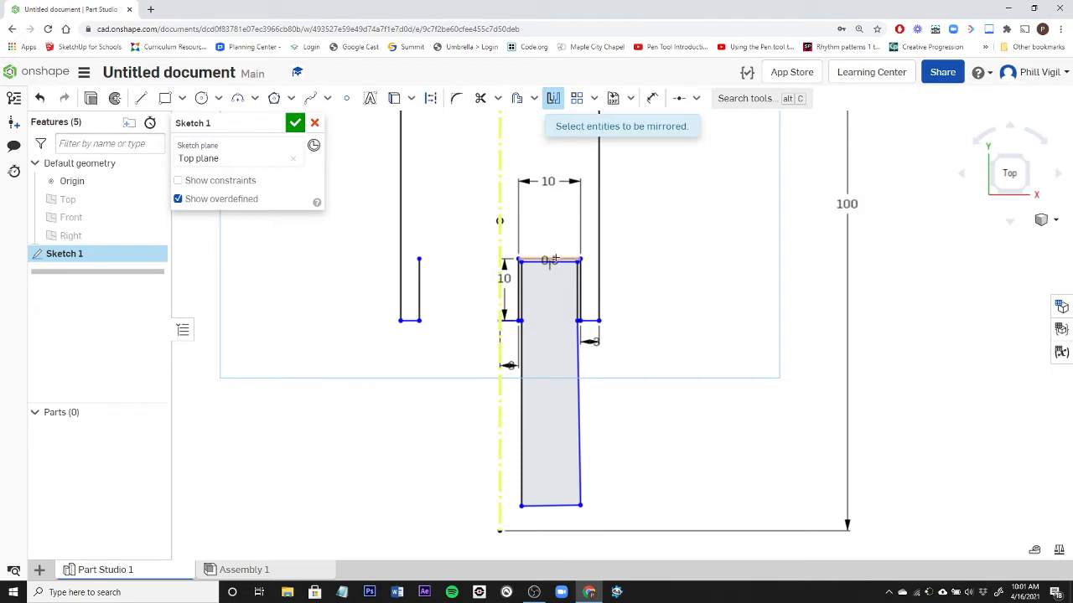
left_click(554, 260)
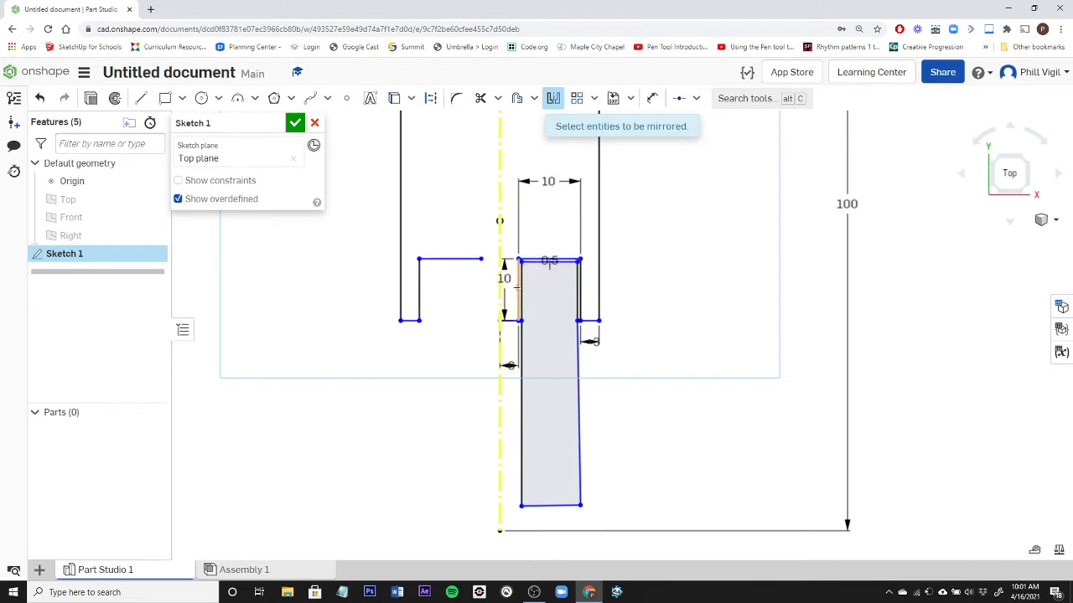
left_click(515, 301)
scroll(460, 352, "down", 3)
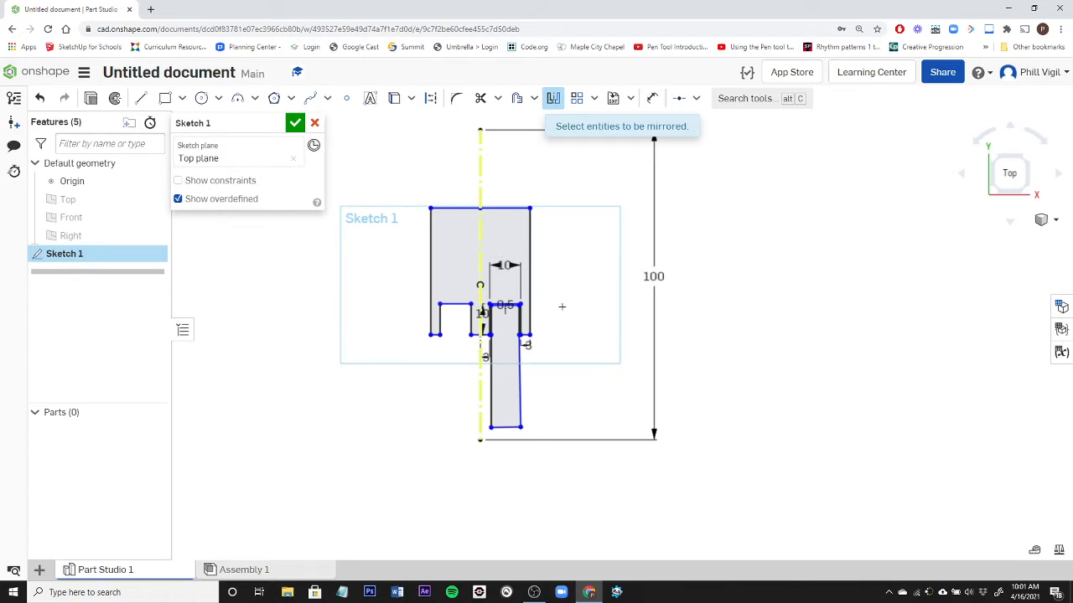
left_click(295, 124)
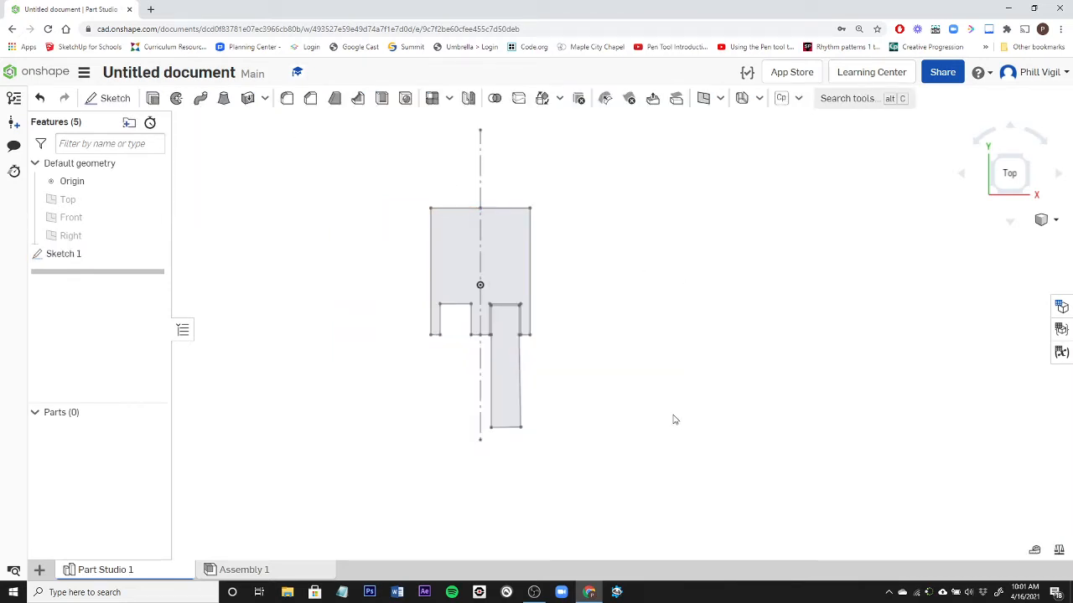
Step: Extrude the notched body region symmetrically as a new part, trying a 15 mm depth and settling on 10 mm
mouse_move(674, 419)
right_mouse_down()
mouse_move(557, 389)
mouse_move(603, 408)
mouse_move(629, 386)
mouse_move(608, 306)
mouse_move(537, 371)
mouse_move(595, 388)
mouse_move(575, 382)
right_mouse_up()
left_click(152, 98)
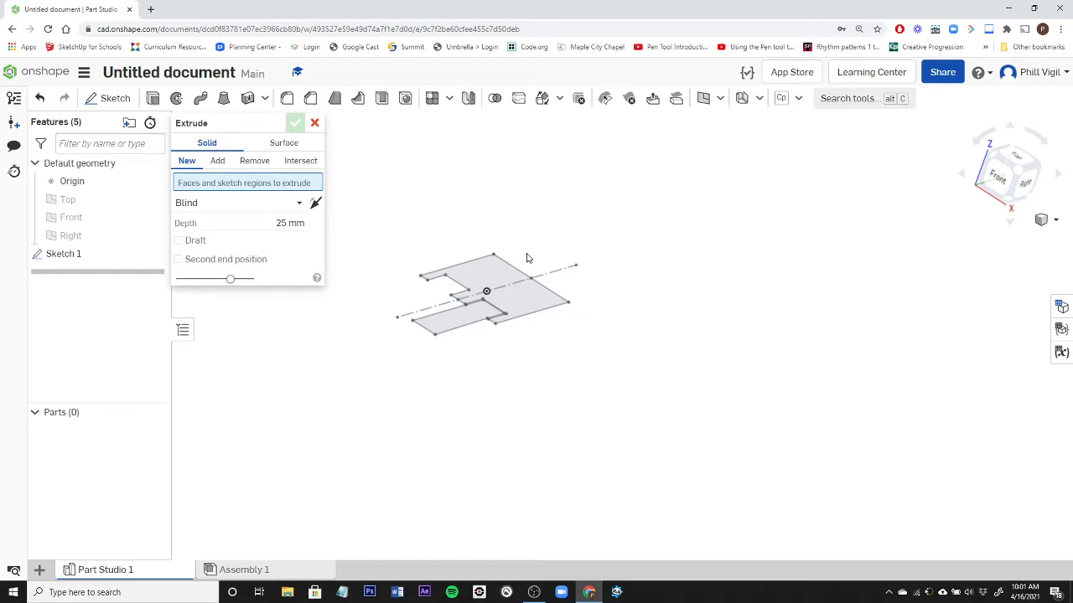
left_click(529, 301)
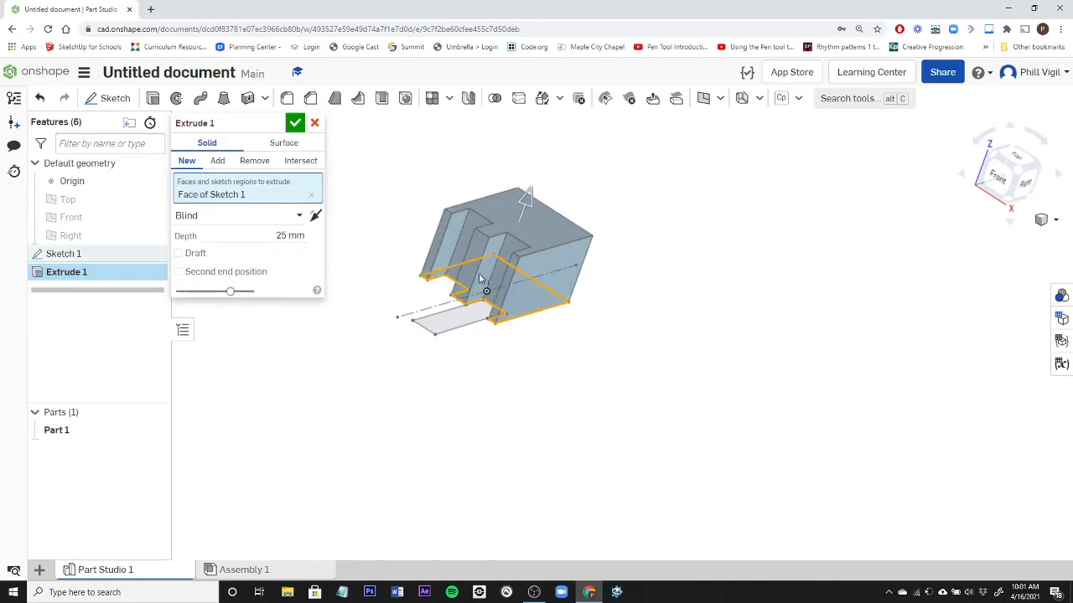
left_click(213, 215)
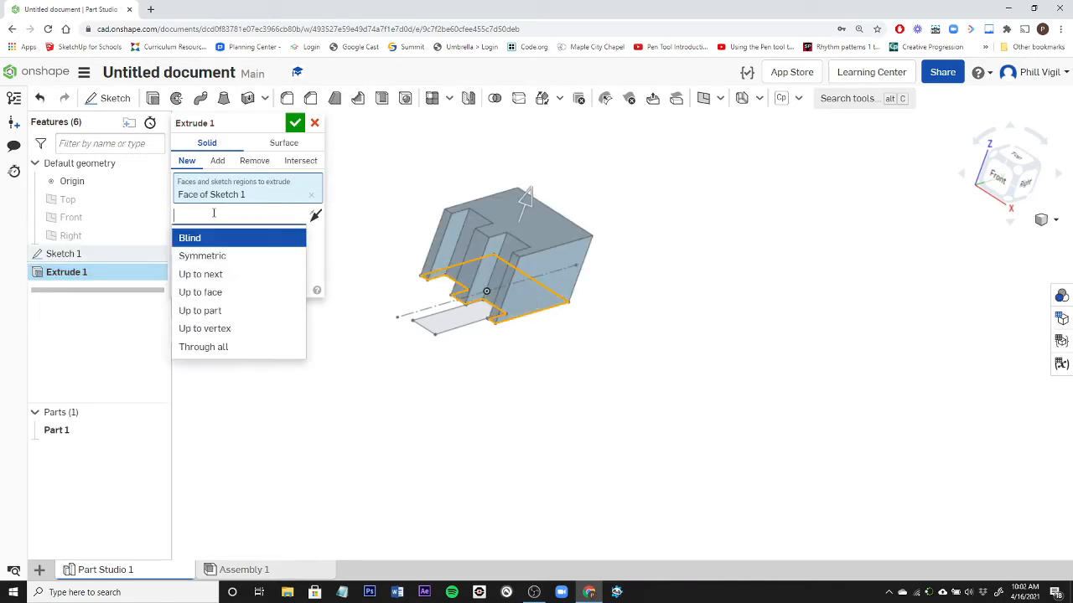
left_click(207, 257)
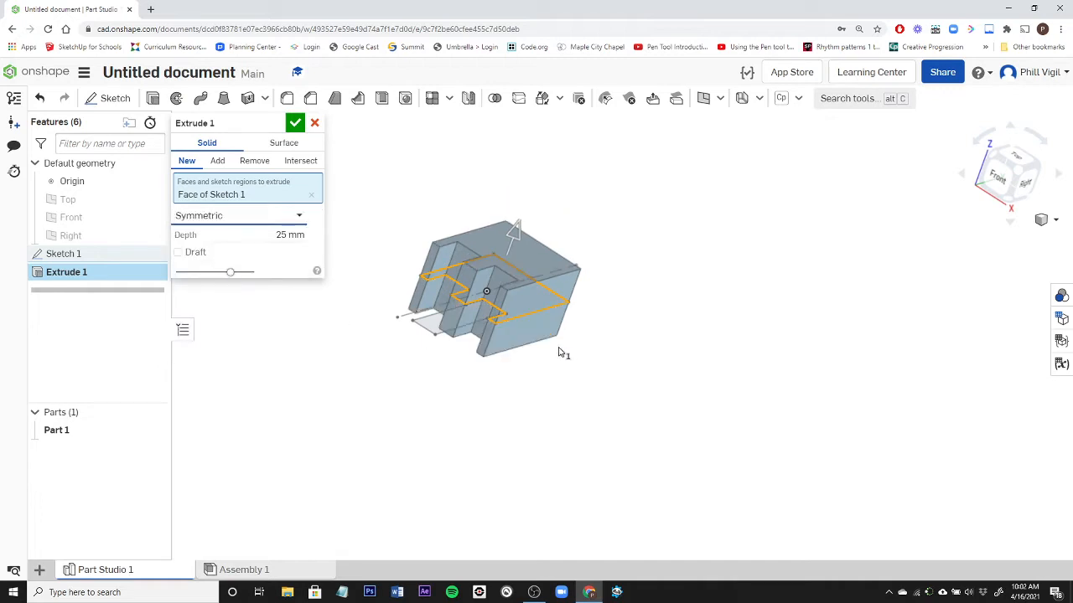
left_click(243, 235)
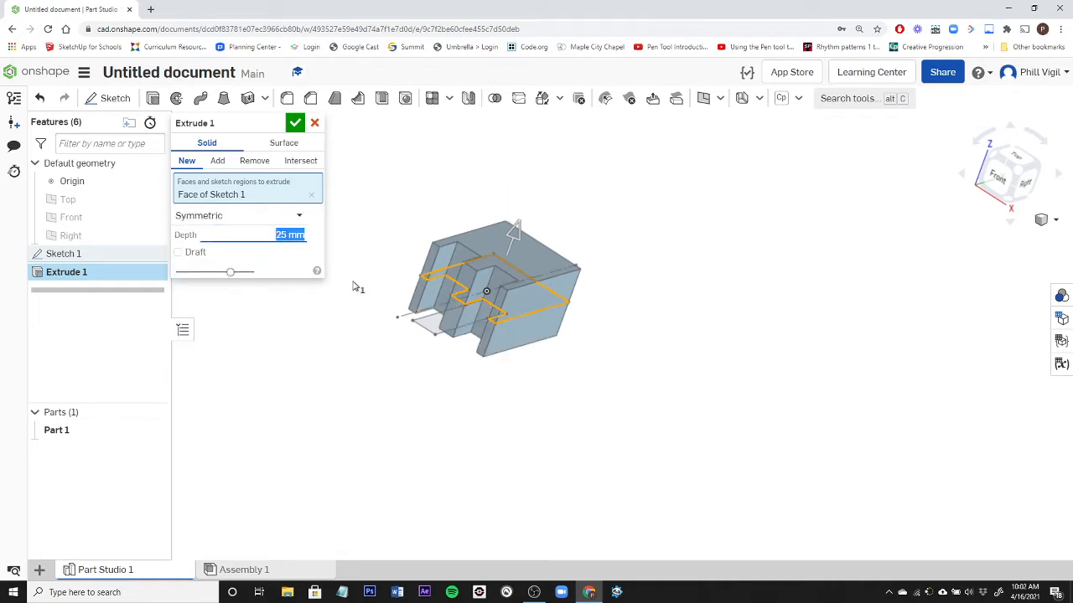
type("15")
key("Return")
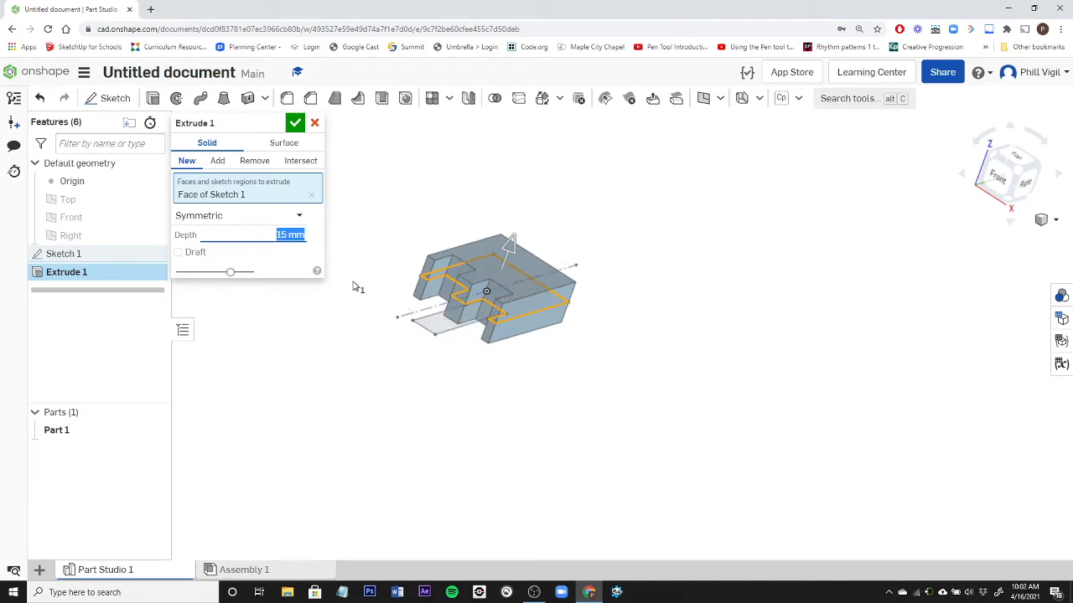
type("10")
key("Return")
scroll(438, 355, "up", 3)
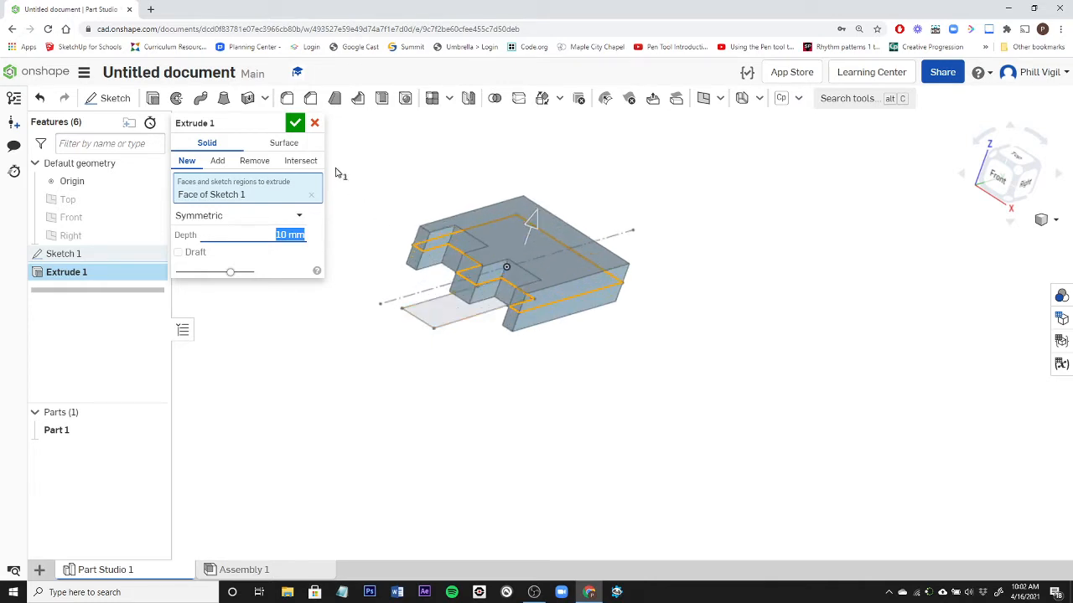
left_click(295, 123)
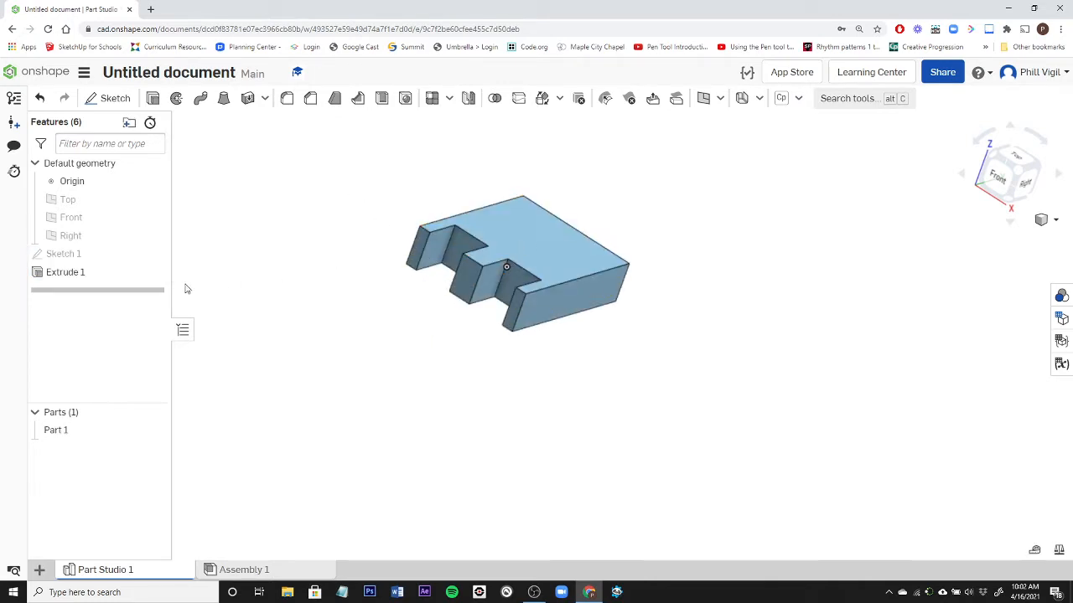
Step: Show Sketch 1 again and extrude the leg region symmetrically as a new part with a depth of 8 mm
left_click(154, 255)
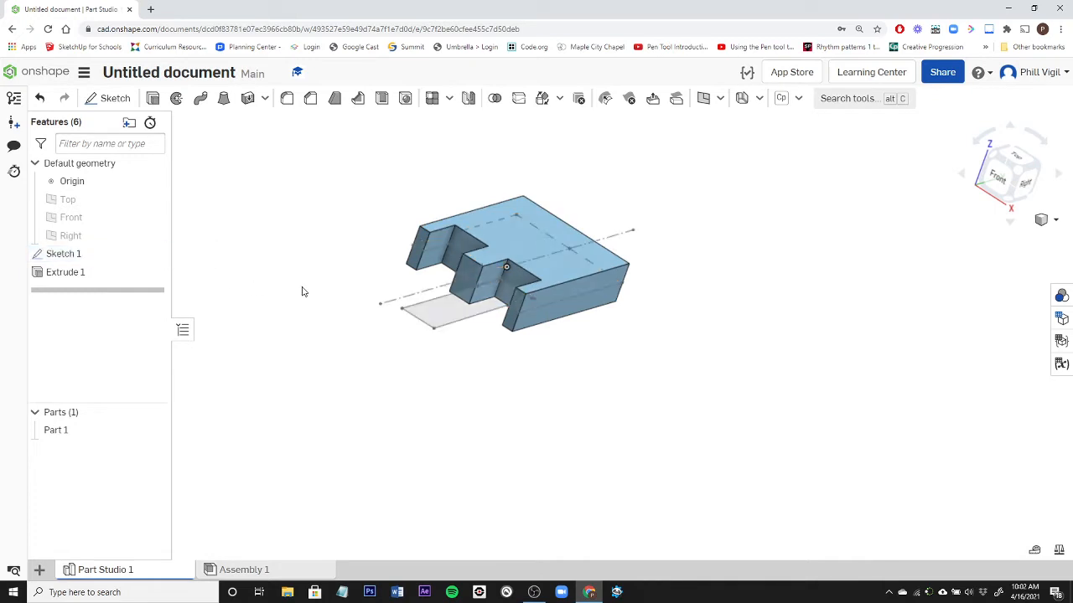
key("shift+e")
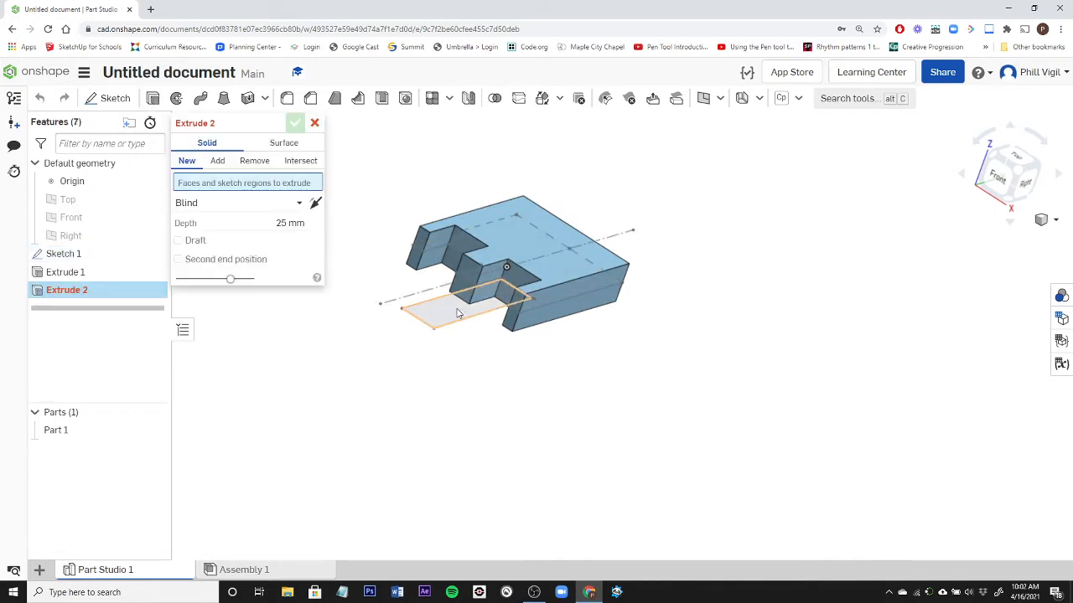
left_click(452, 310)
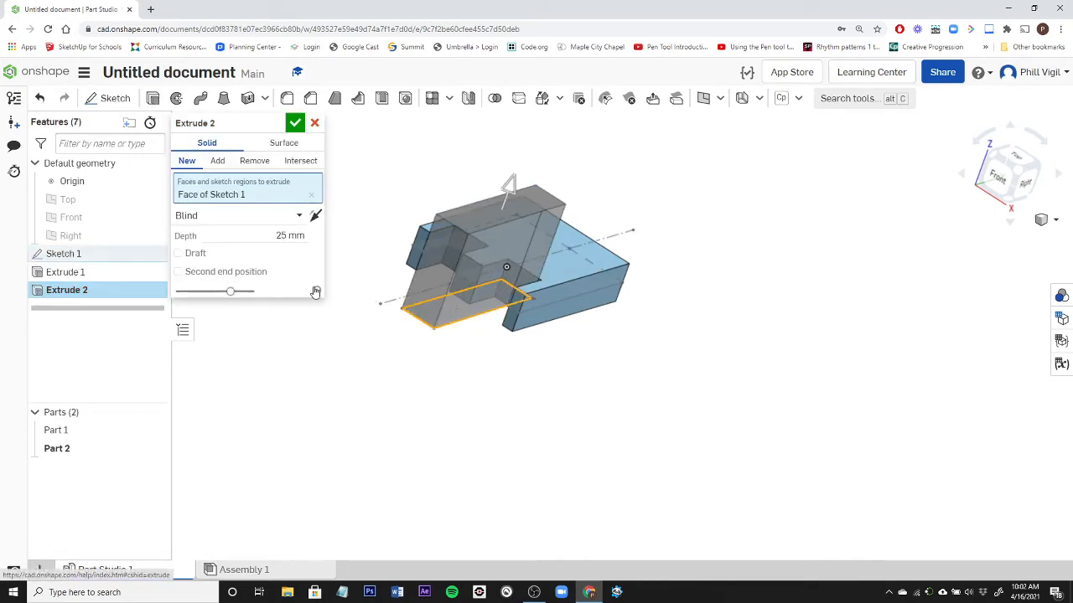
left_click(298, 217)
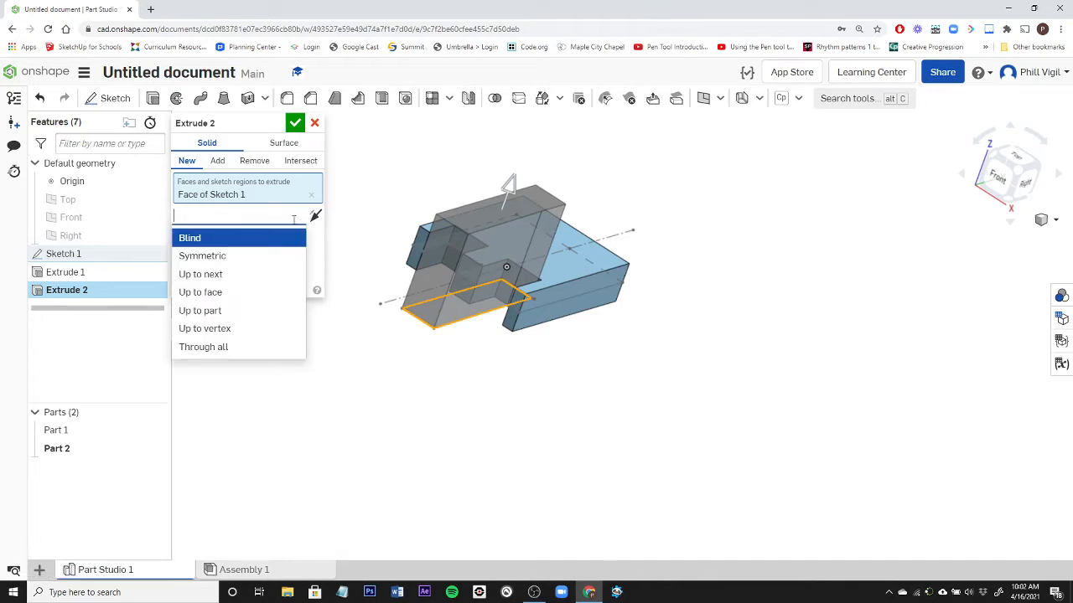
left_click(220, 256)
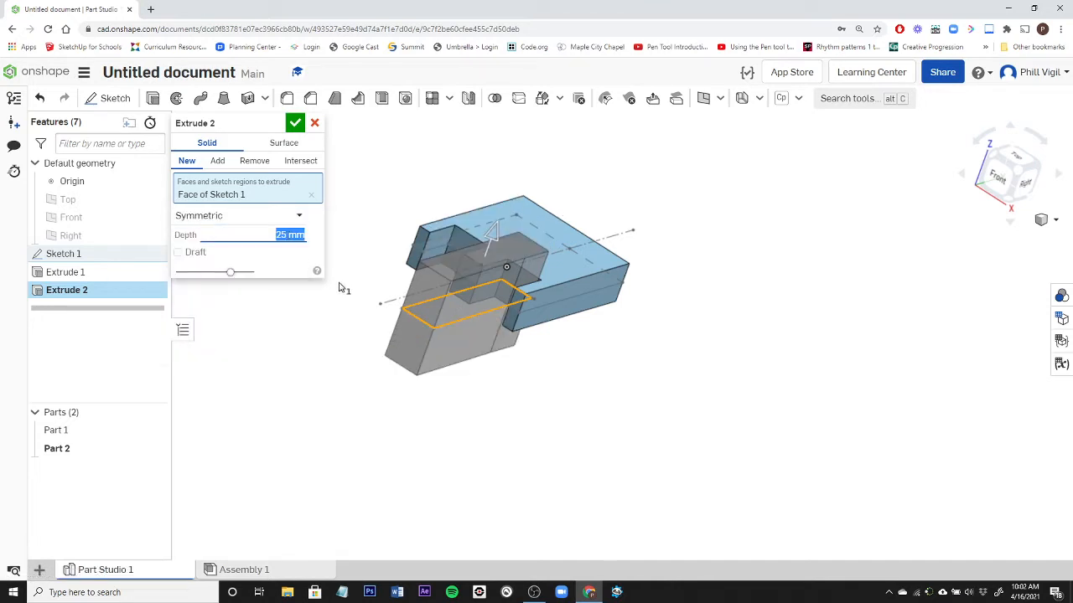
type("8")
key("Return")
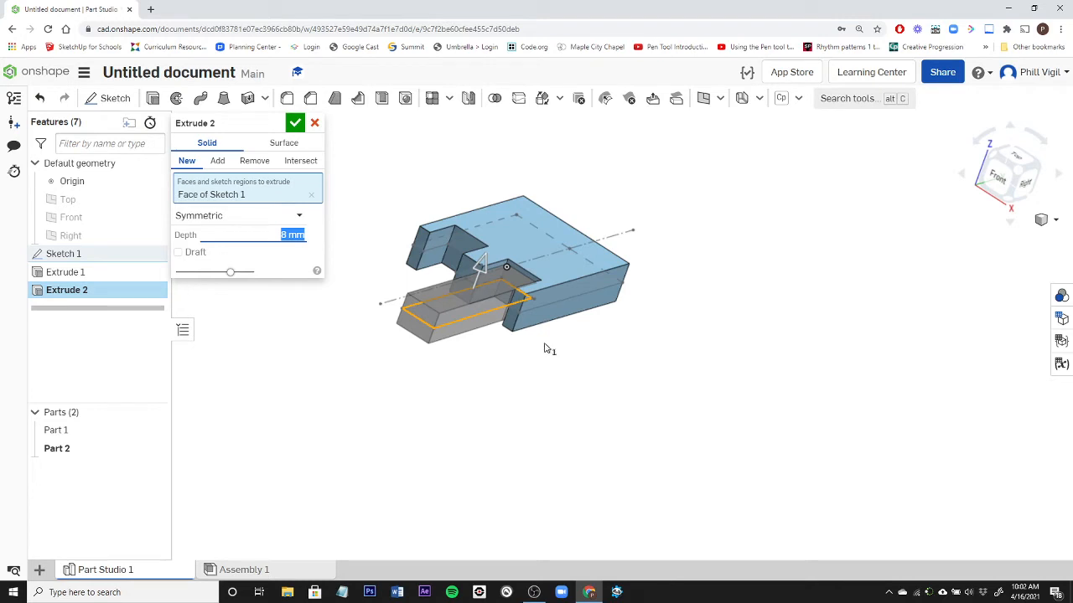
left_click(295, 123)
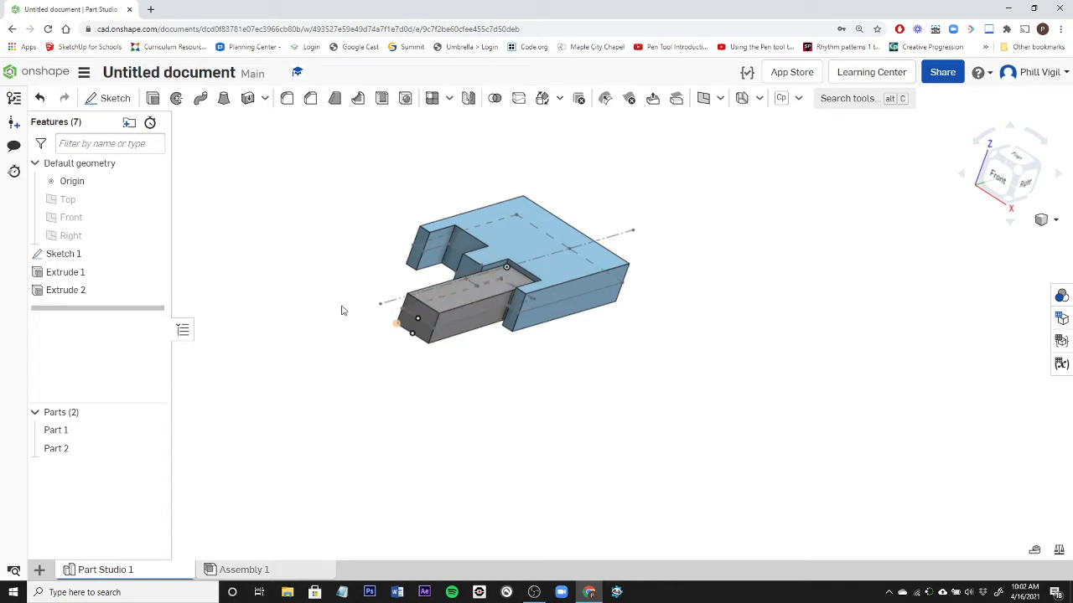
Step: Start a new sketch on the body's long outer side face next to the leg
right_click_drag(261, 263, 317, 290)
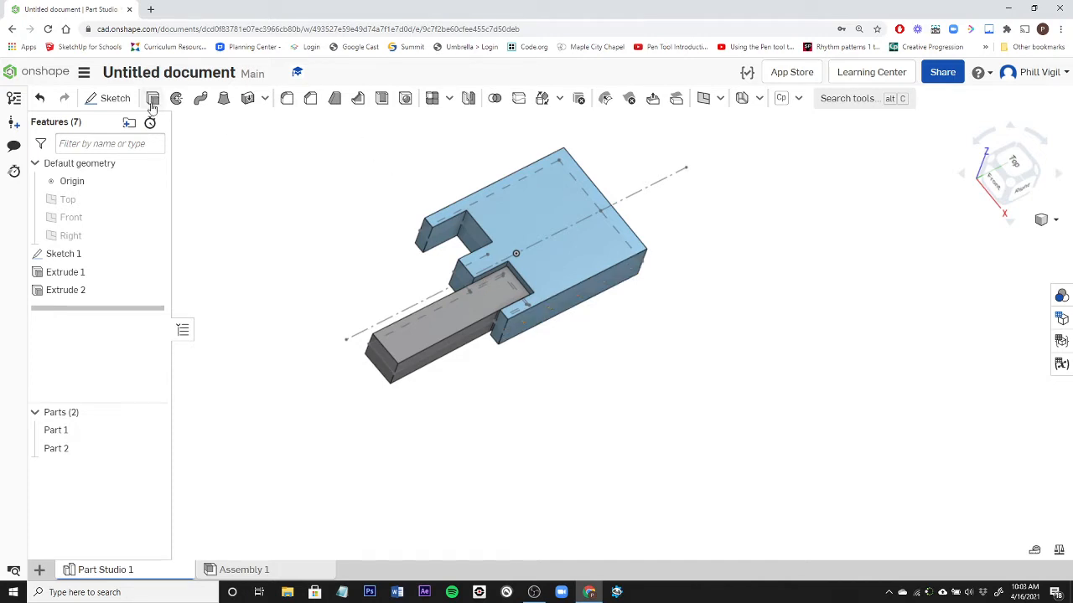
left_click(115, 98)
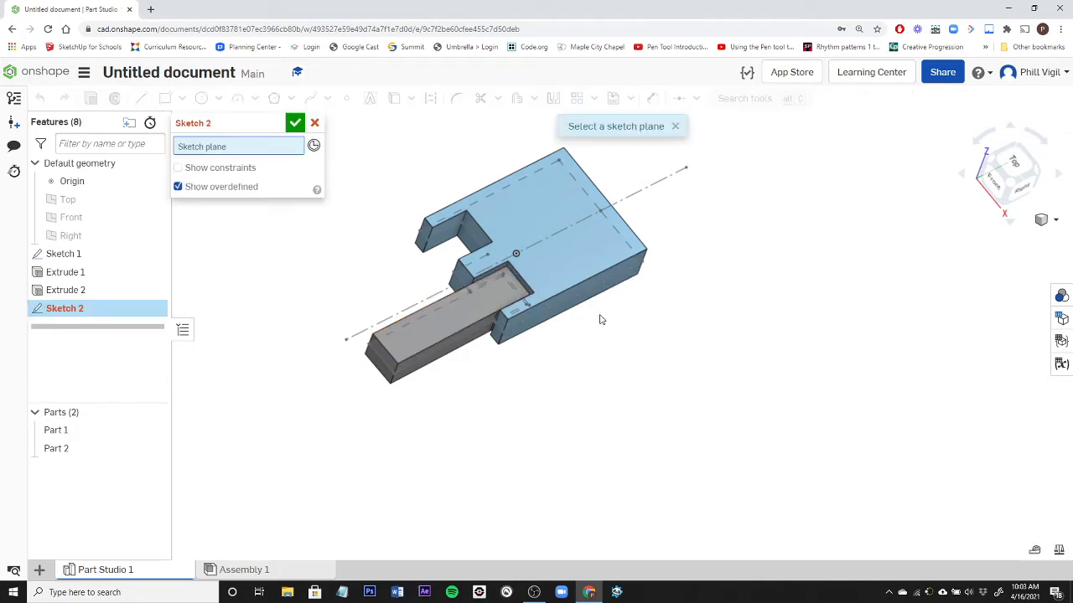
left_click(600, 285)
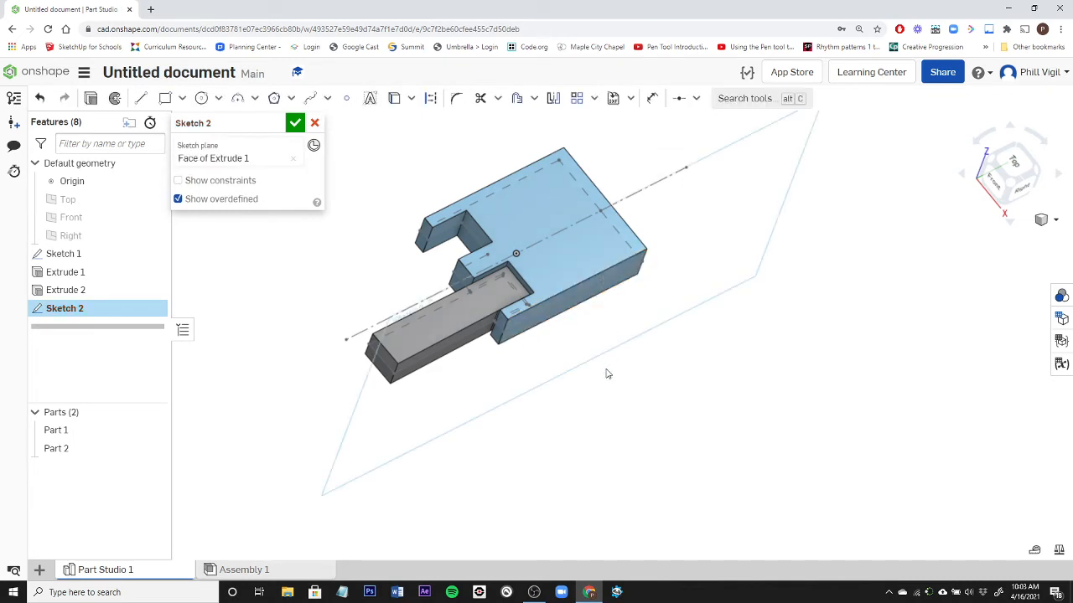
Step: Sketch a line along the side face's mid-height from the body's notched end and dimension it to 10 mm
right_click_drag(620, 399, 596, 366)
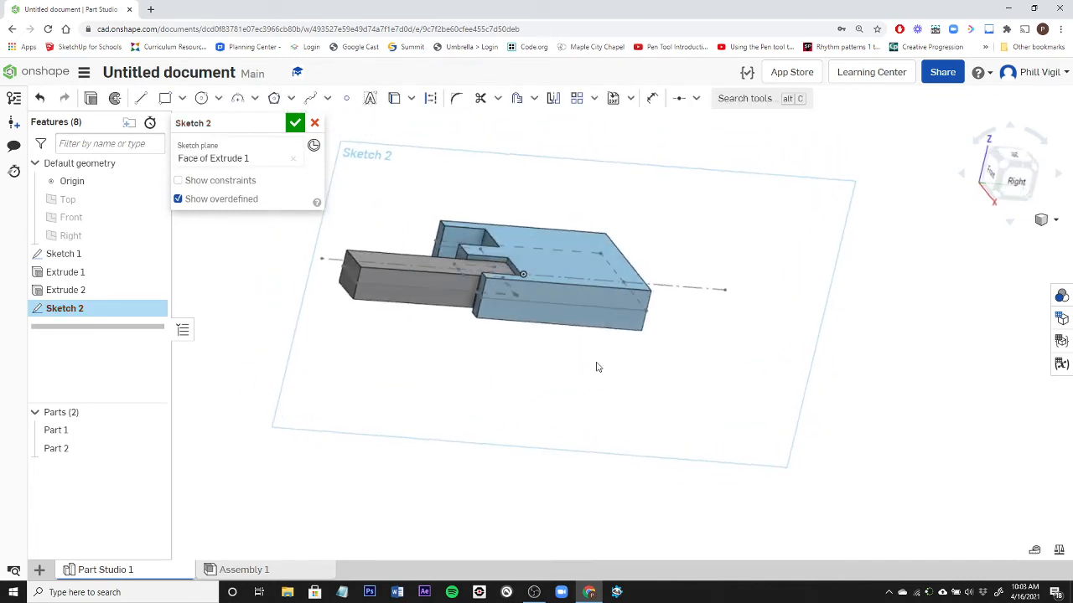
left_click(141, 98)
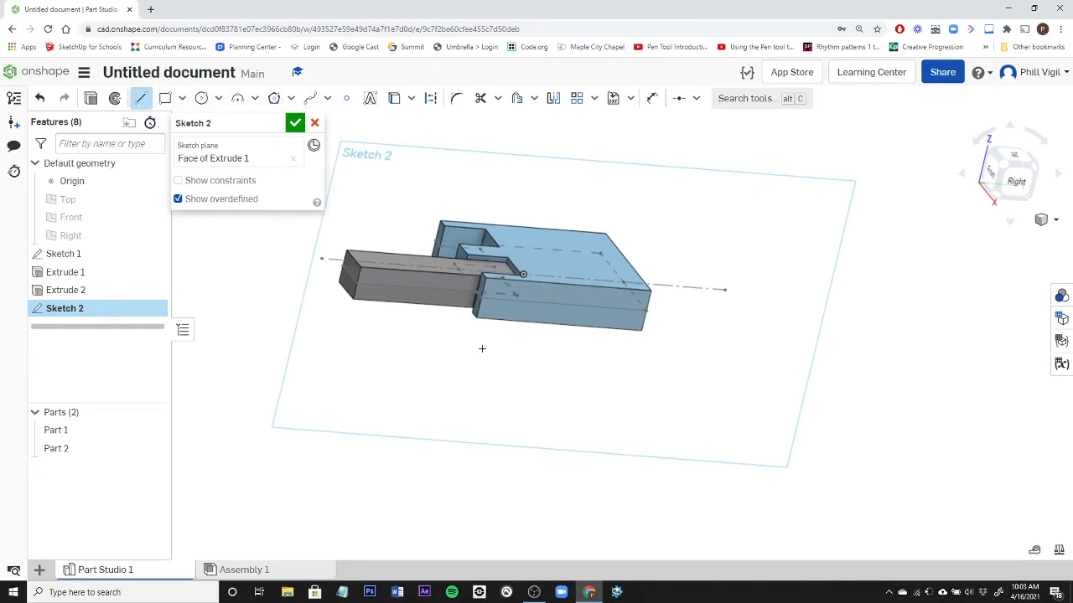
left_click(524, 301)
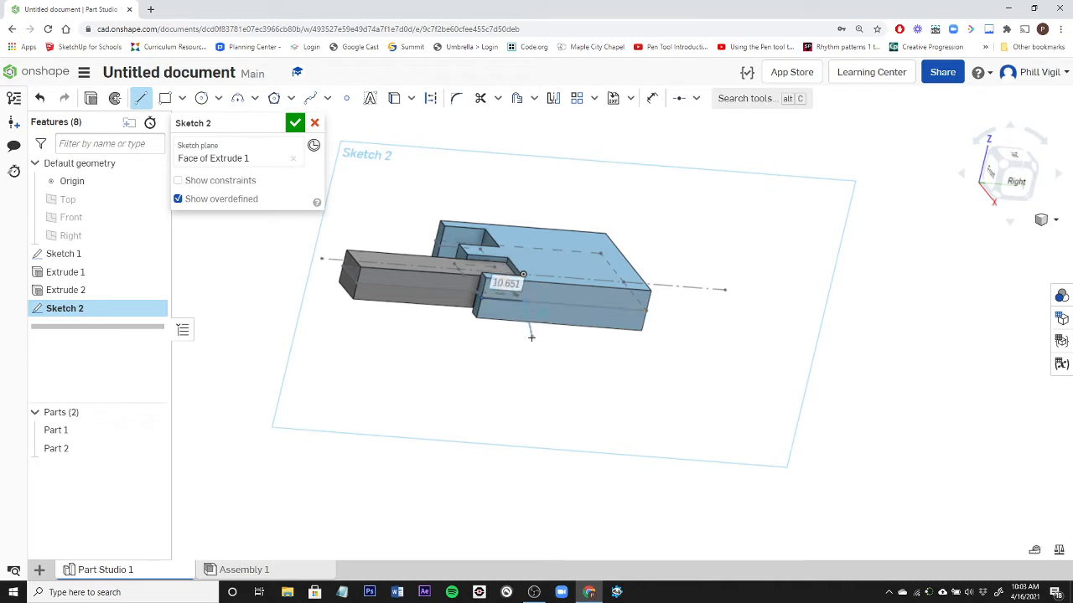
left_click(652, 98)
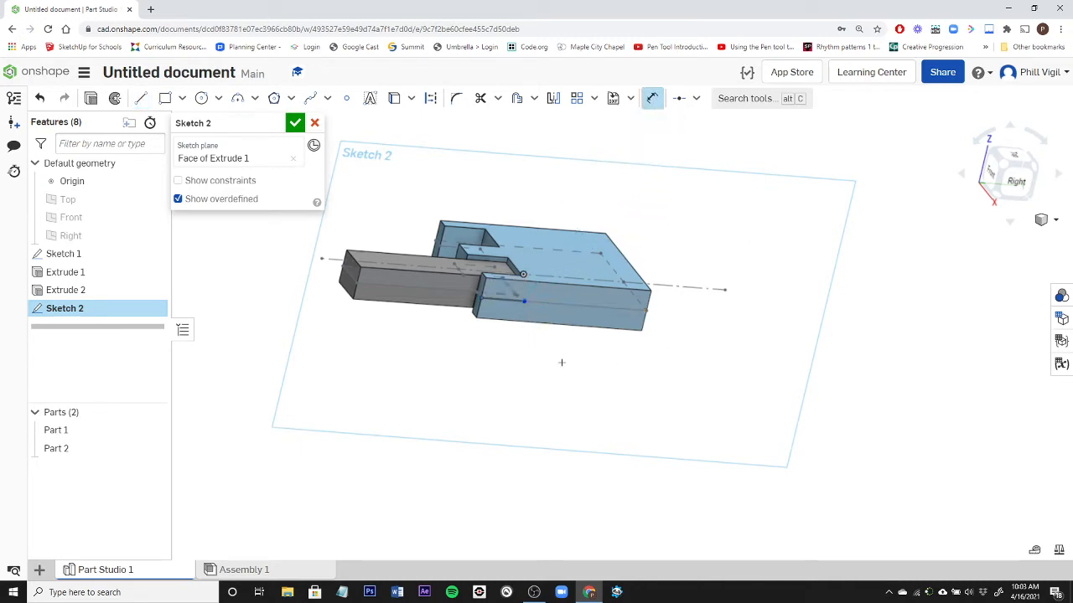
left_click(504, 300)
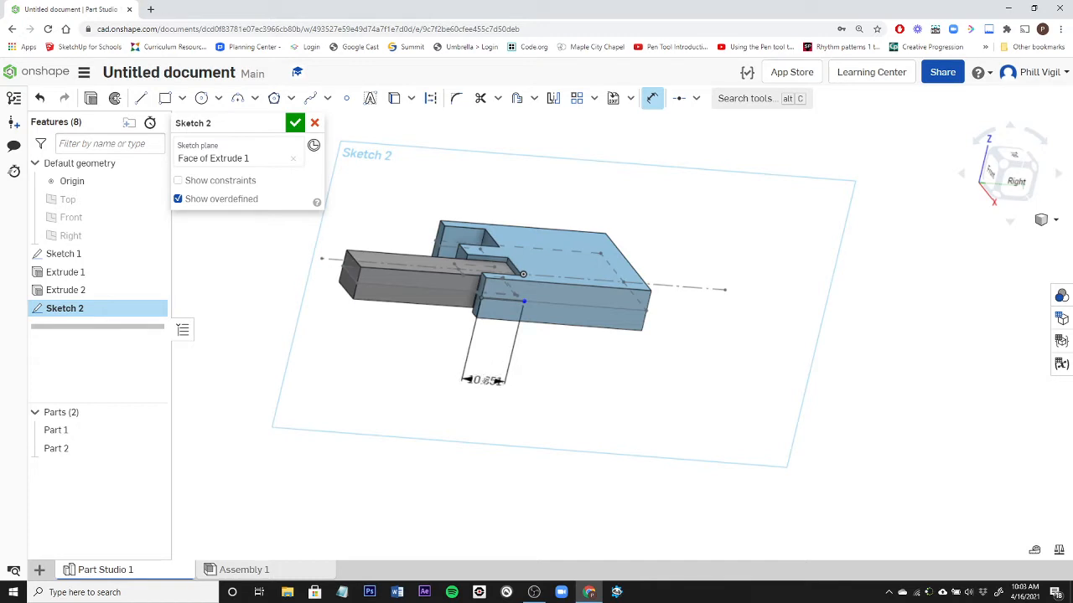
left_click(490, 382)
type("10")
key("Return")
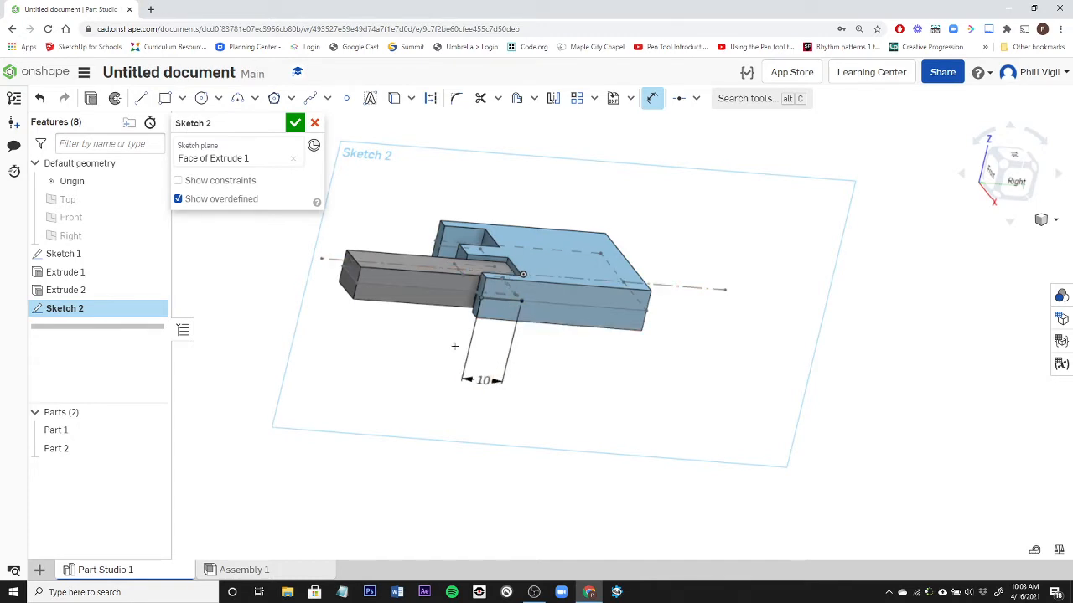
Step: Sketch a circle about 5.7 mm in diameter centred on the midpoint of the 10 mm line
right_click_drag(454, 346, 483, 265)
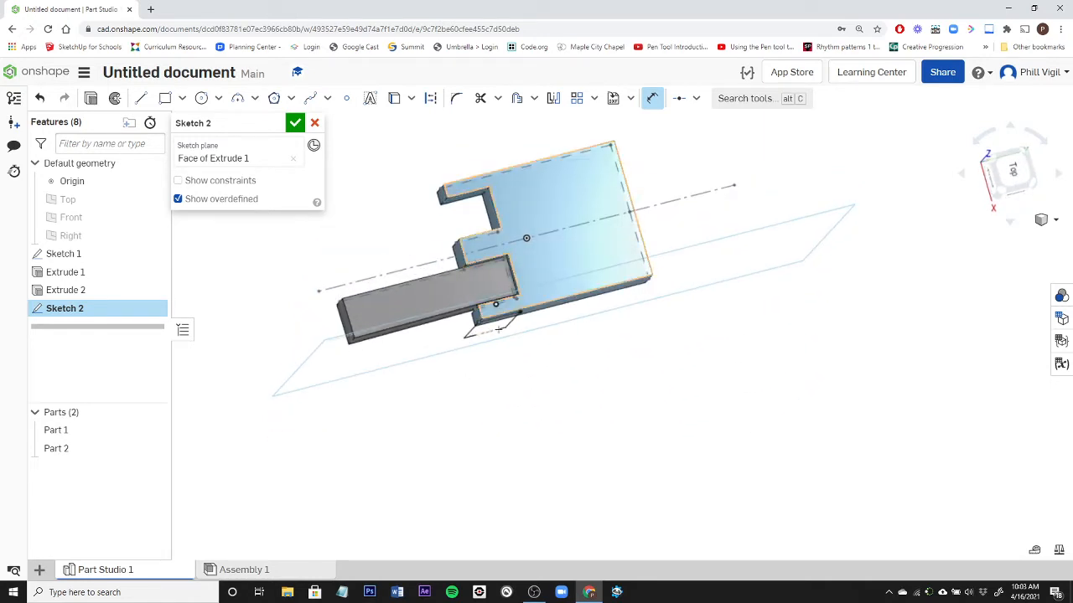
key("shift+4")
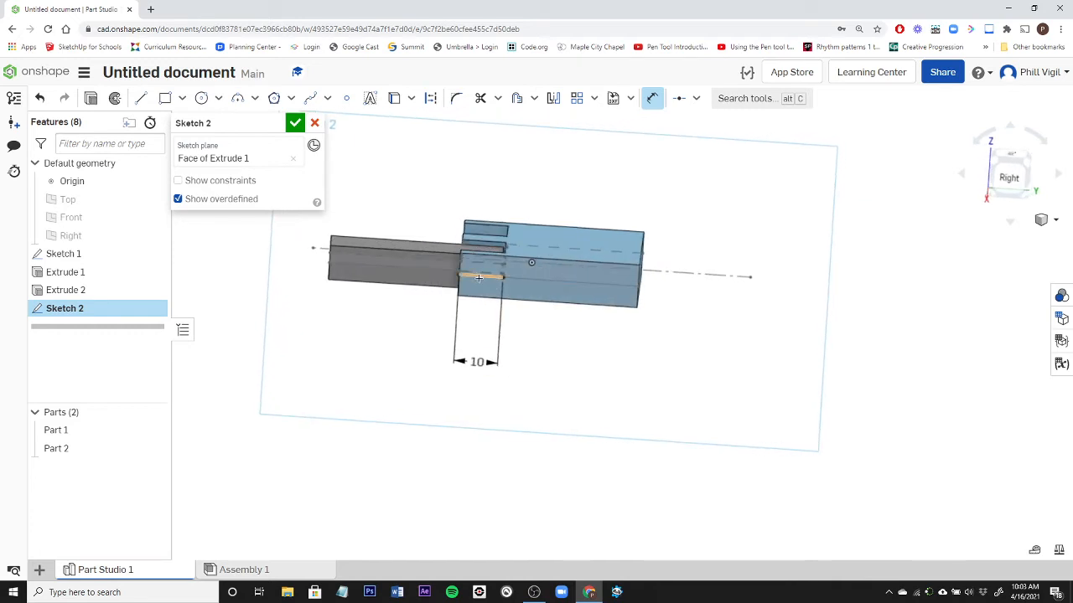
left_click(201, 99)
scroll(471, 286, "up", 3)
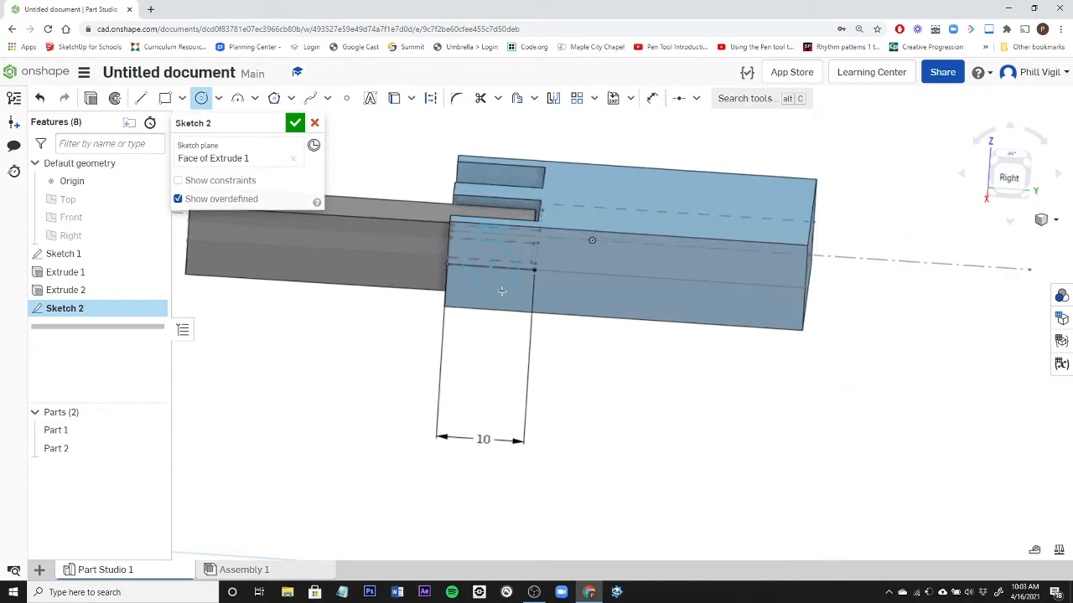
left_click(501, 289)
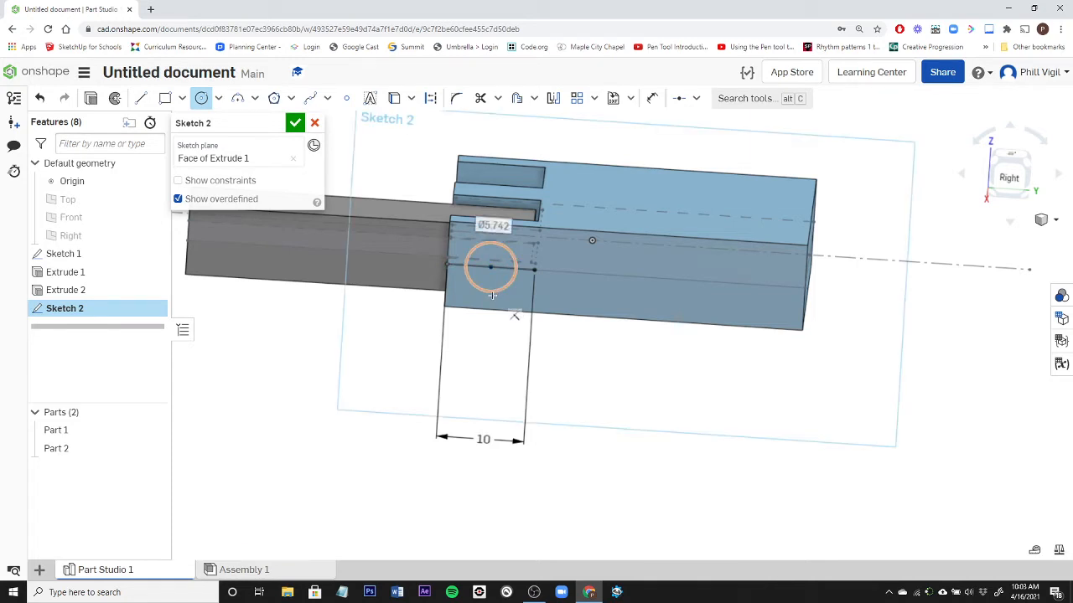
Step: Set the circle's diameter to 5 mm and finish the sketch
left_click(651, 100)
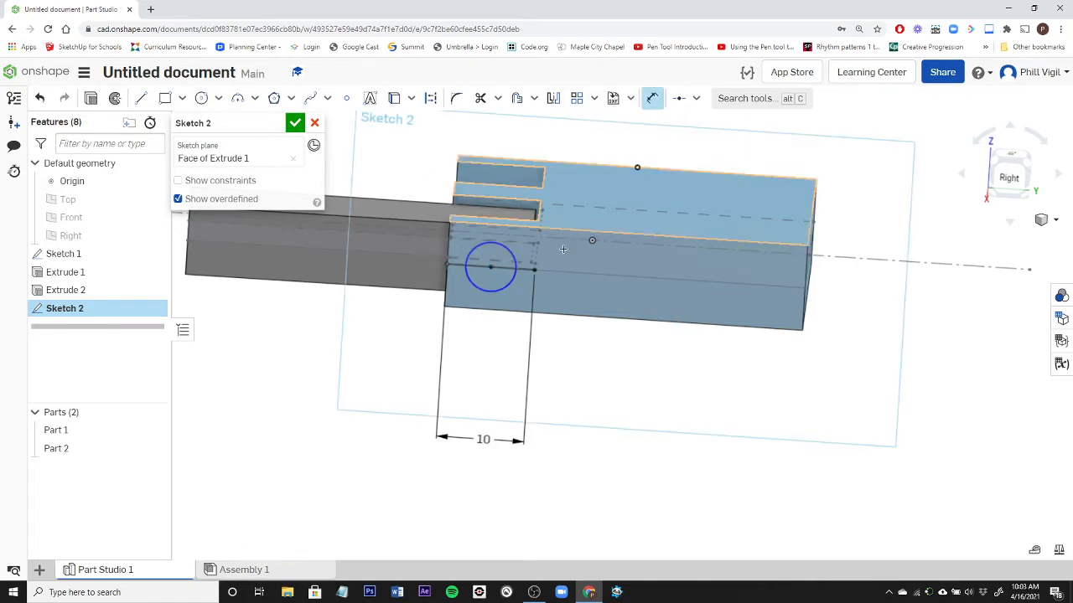
left_click(510, 286)
left_click(549, 366)
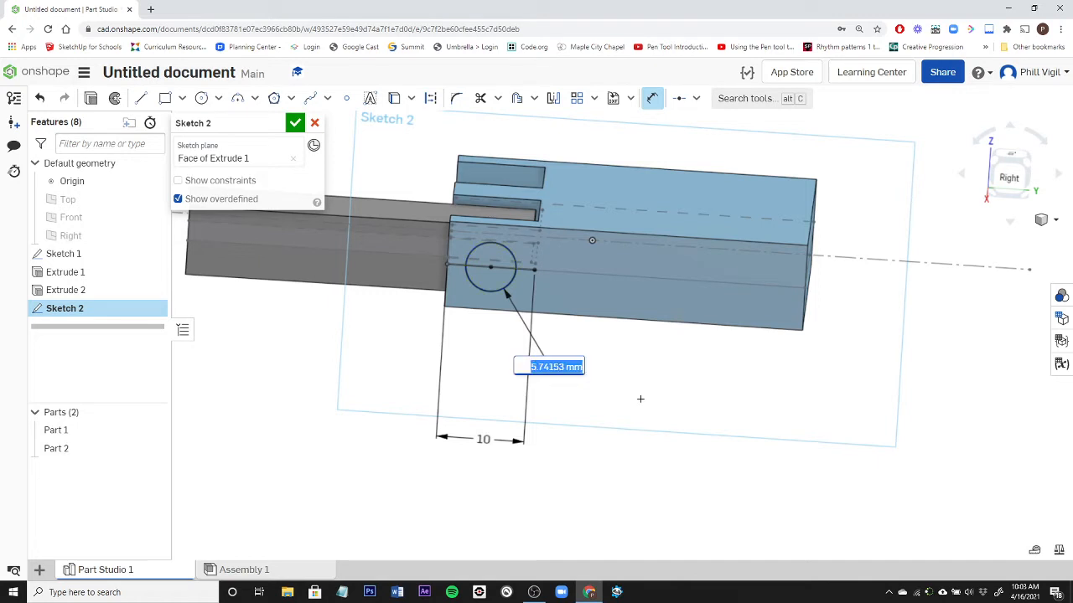
type("5")
key("Return")
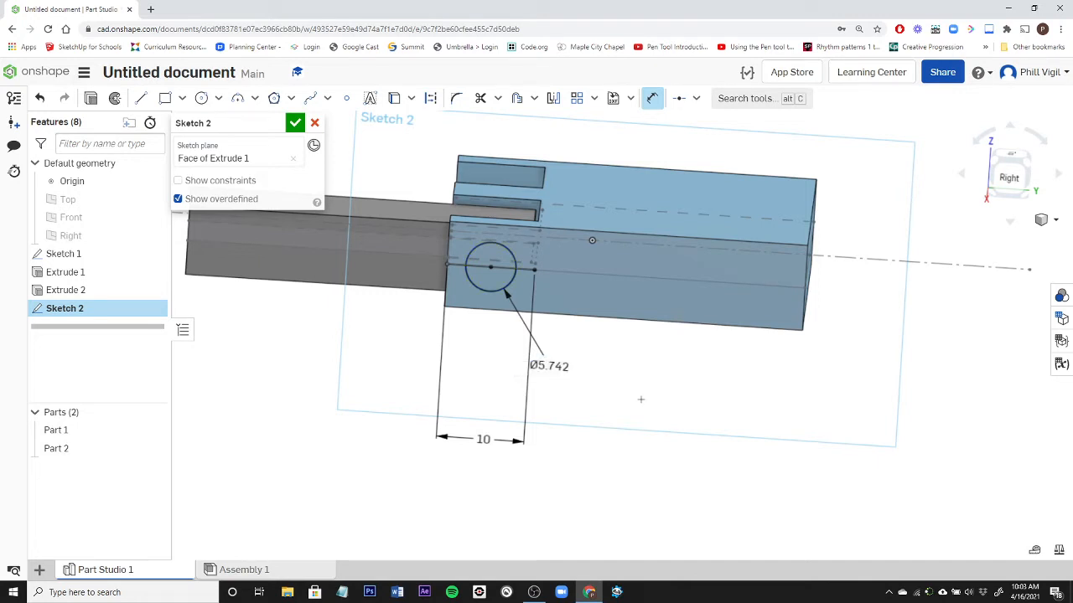
scroll(623, 385, "down", 1)
scroll(622, 384, "down", 1)
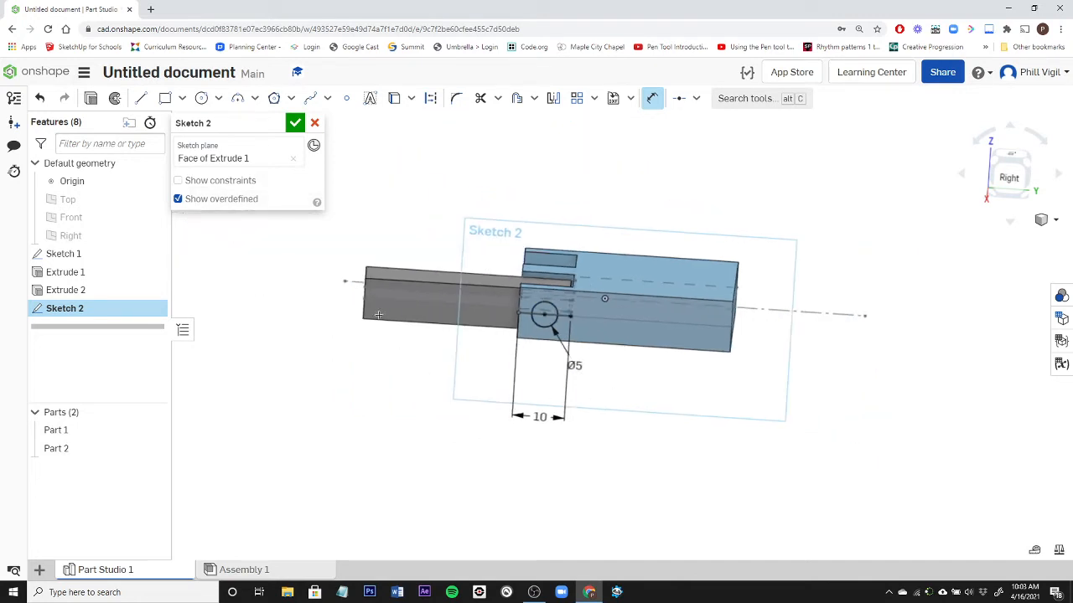
left_click(295, 123)
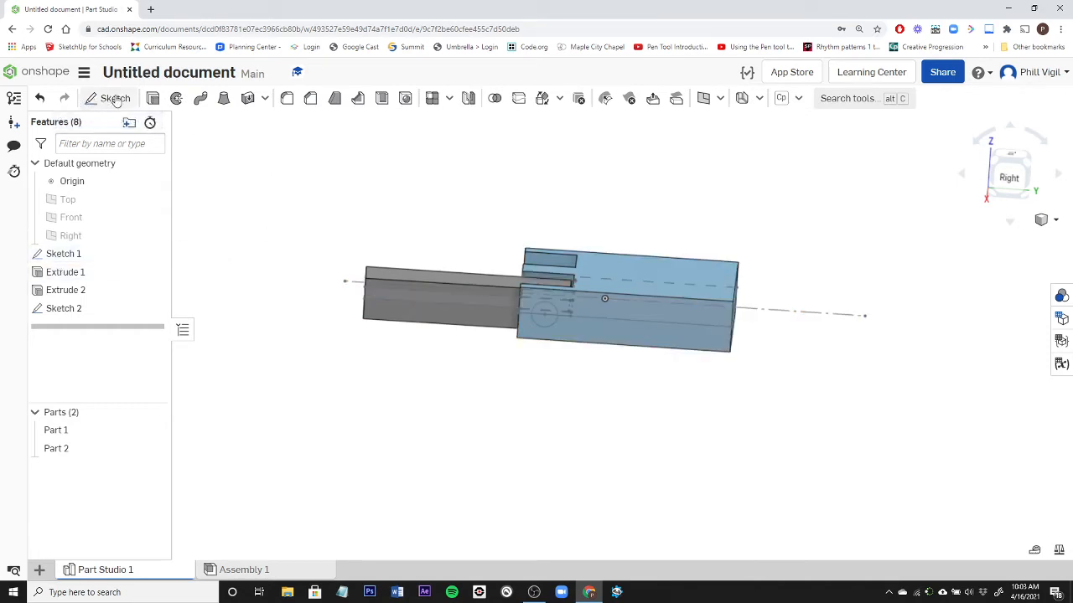
Step: Extrude both halves of the circle as a new part, reversed through the body and both notches, with a depth of 37.9 mm
left_click(153, 99)
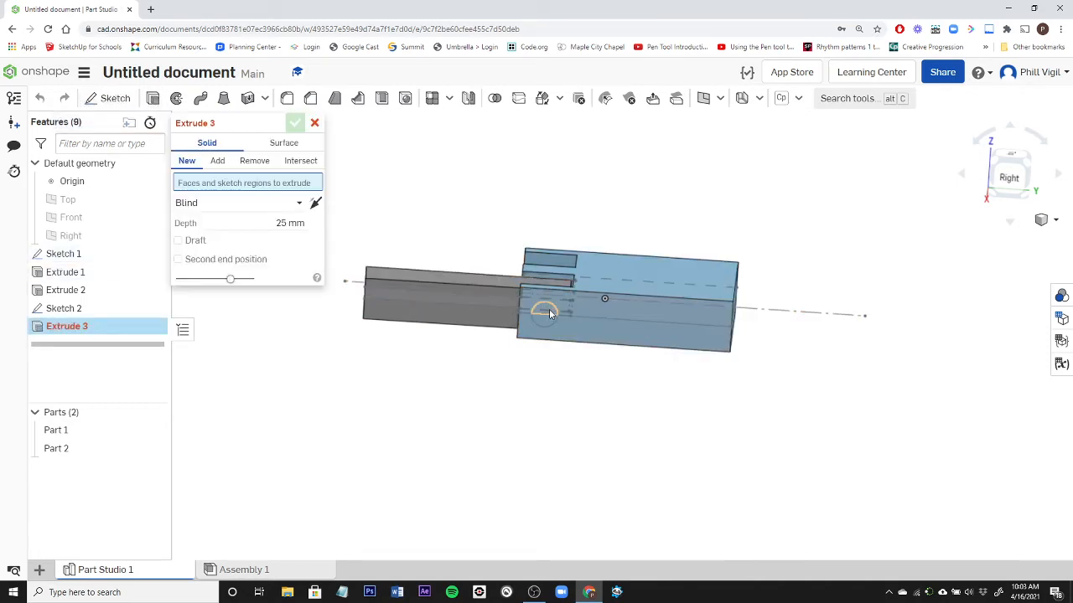
left_click(549, 316)
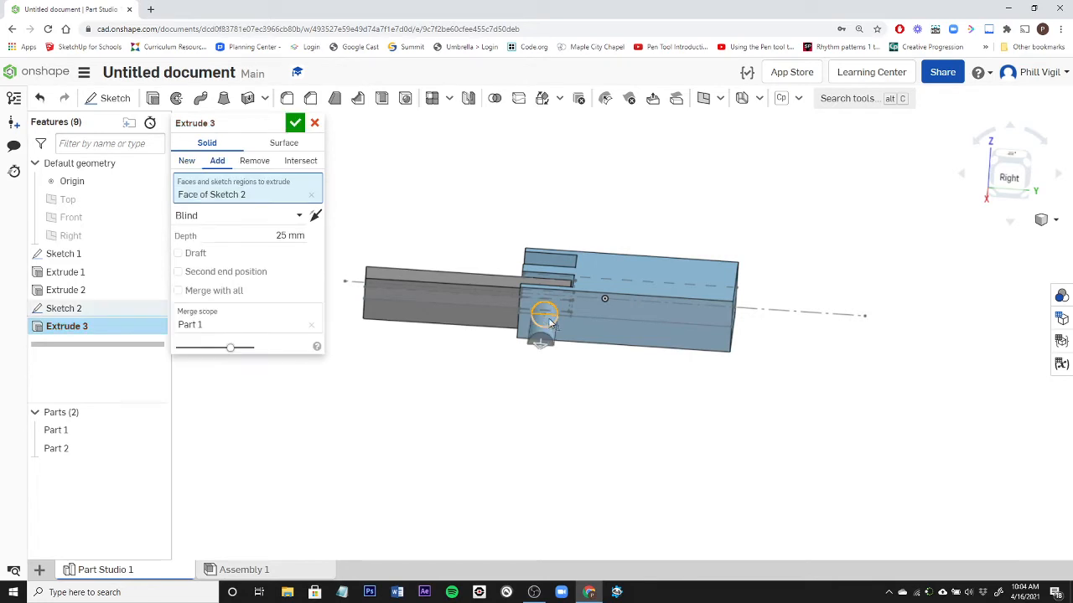
left_click(549, 322)
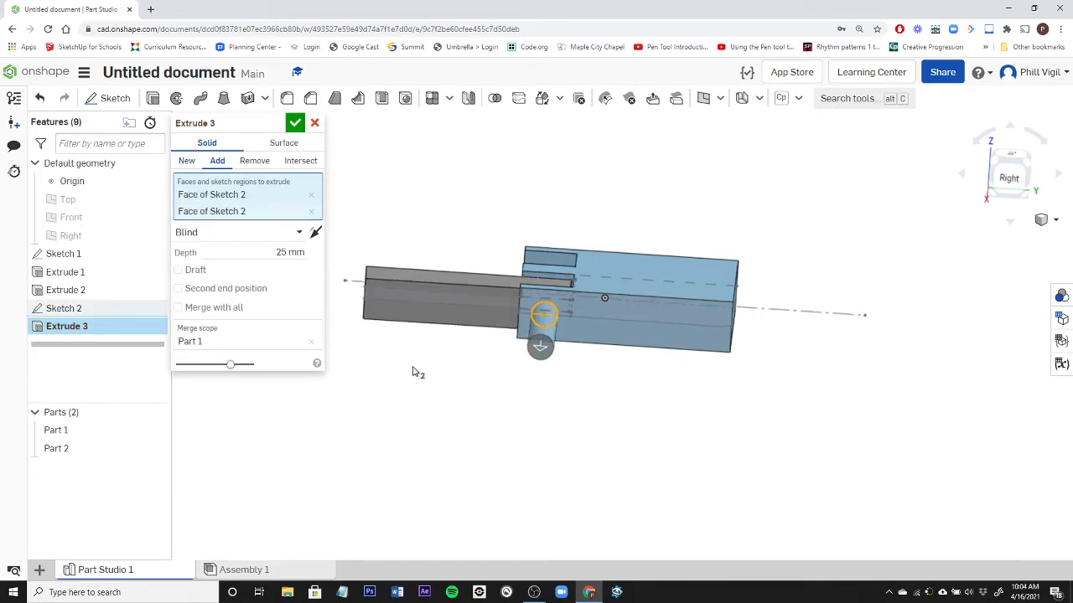
right_click_drag(412, 373, 469, 394)
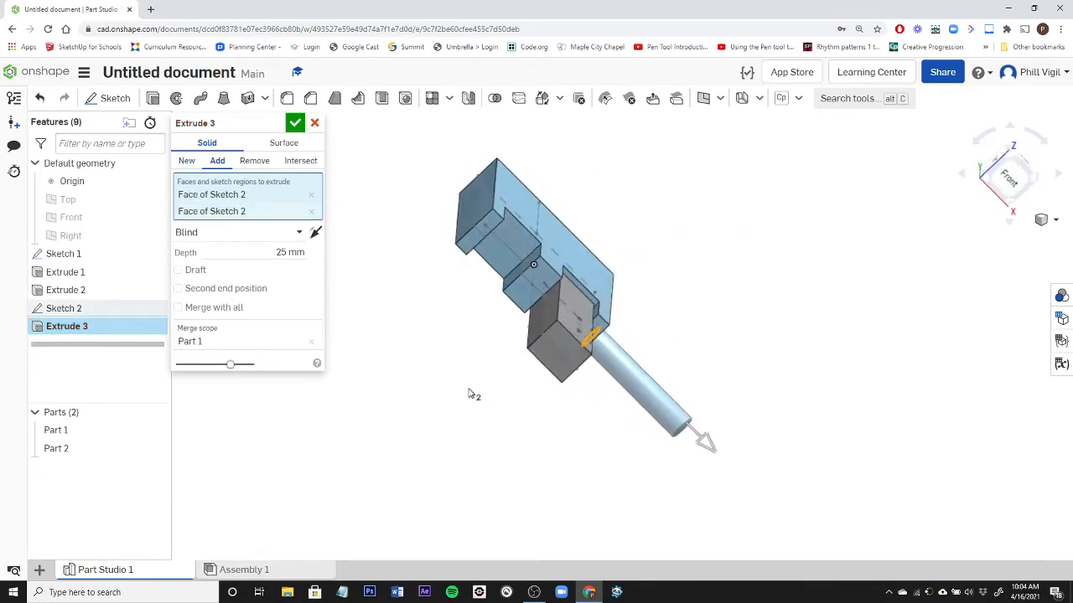
left_click(695, 440)
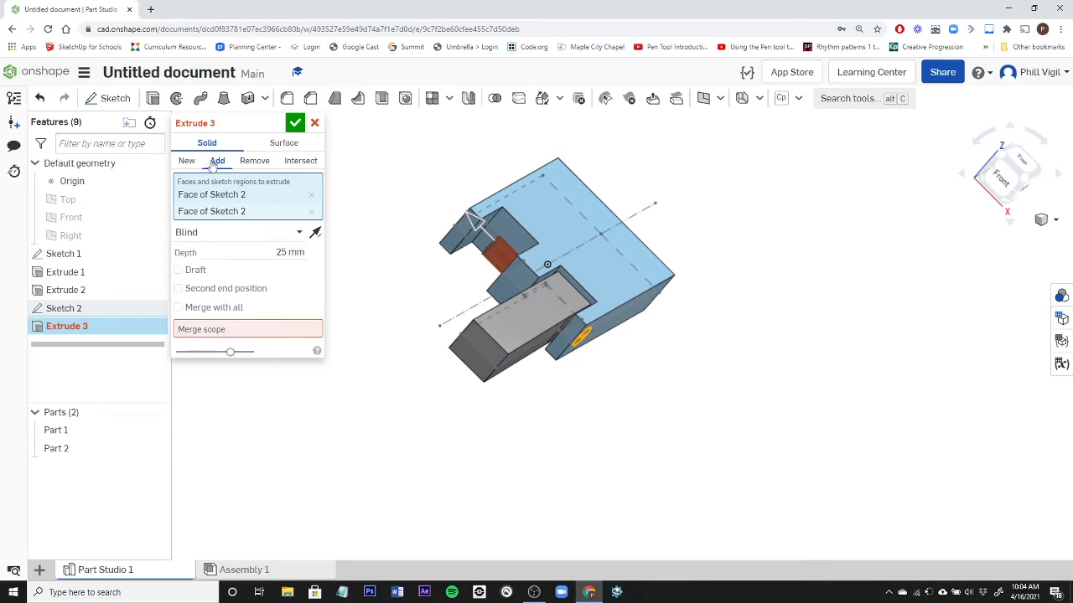
left_click(188, 161)
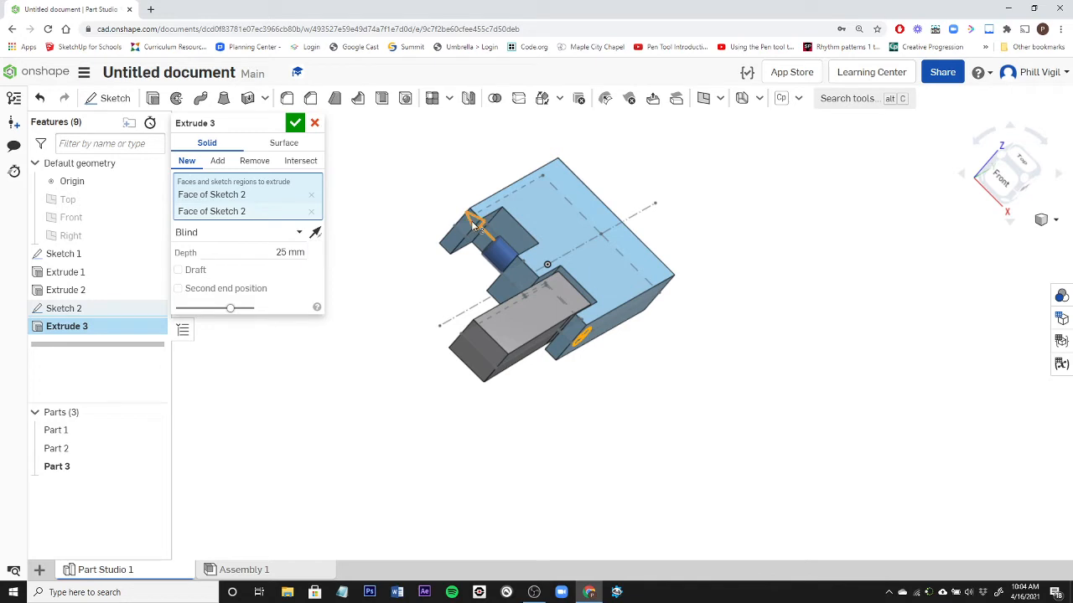
left_click_drag(474, 224, 429, 180)
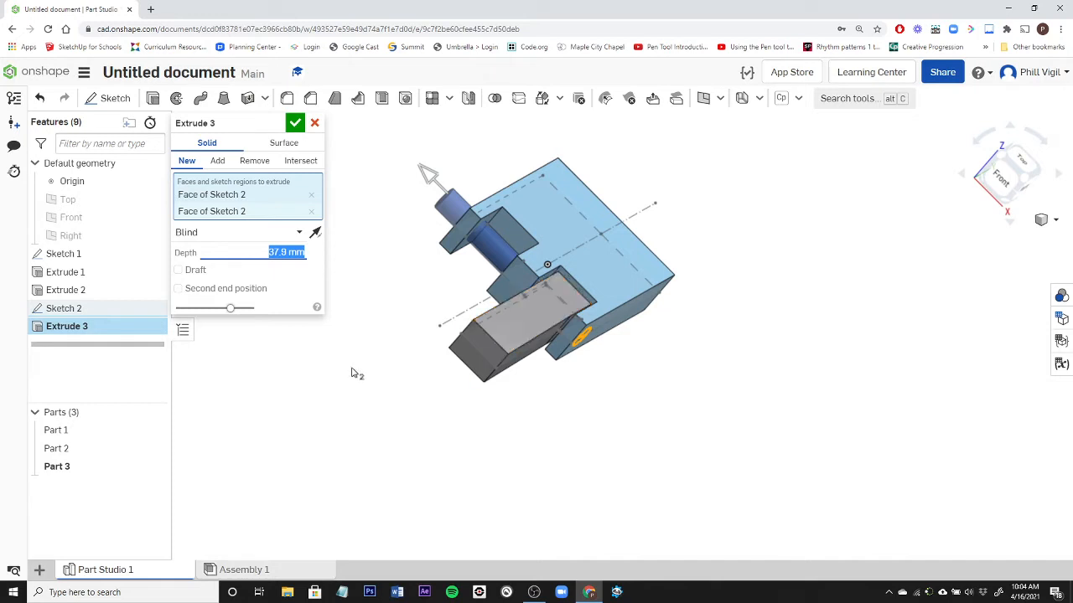
left_click(295, 123)
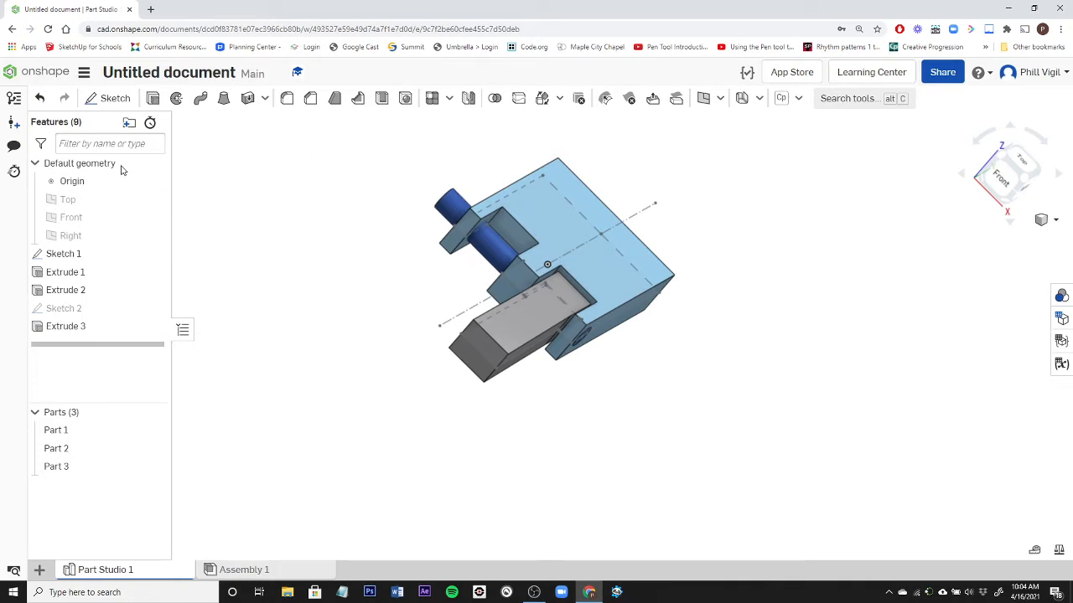
Step: Start a new sketch on the body's long outer side face and hide the pin part
left_click(111, 99)
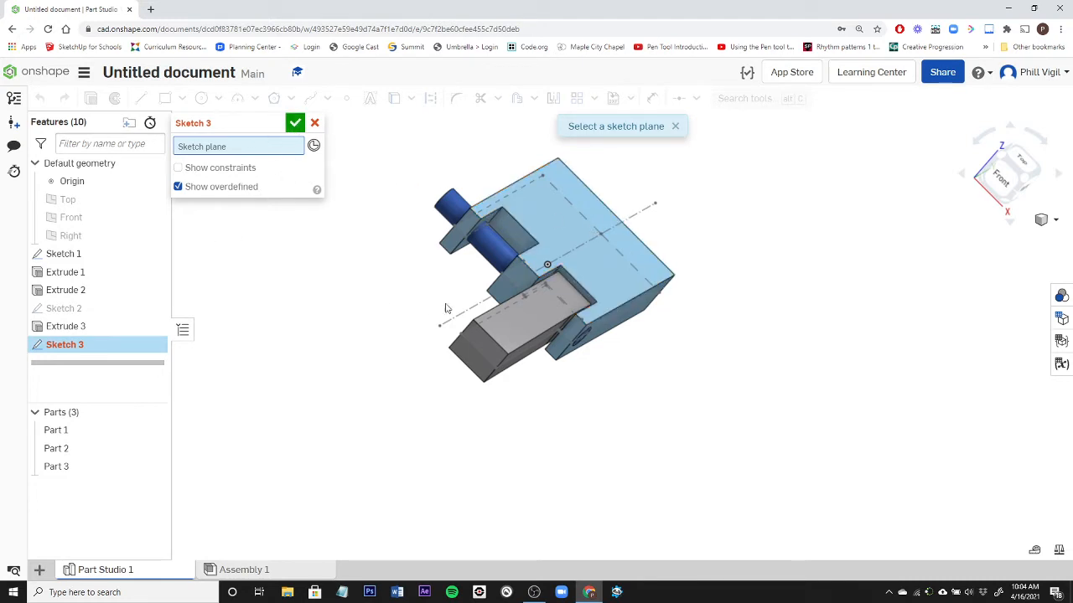
left_click(633, 317)
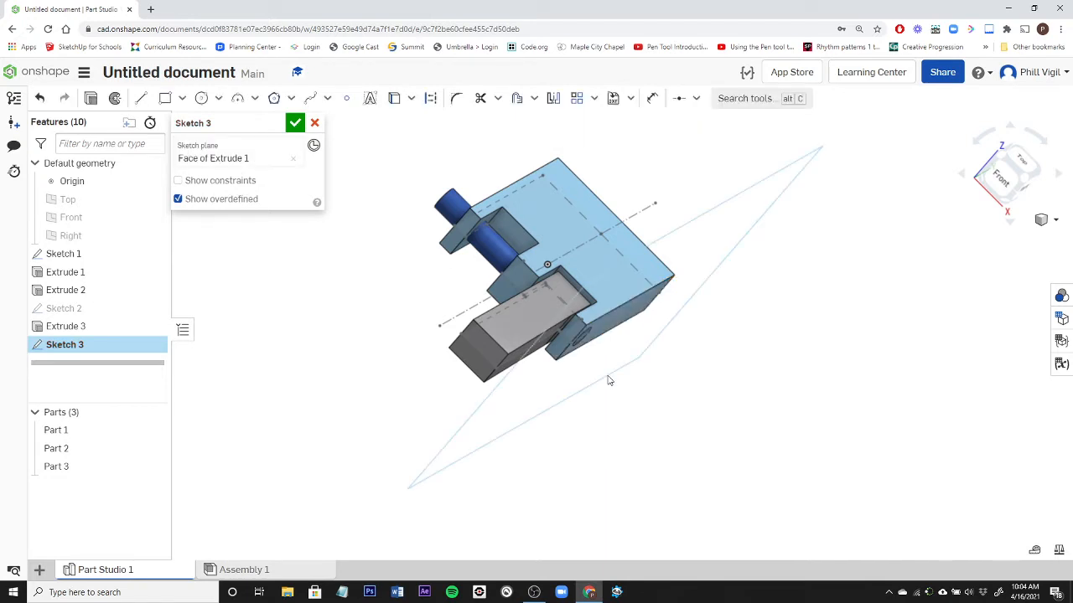
left_click(153, 467)
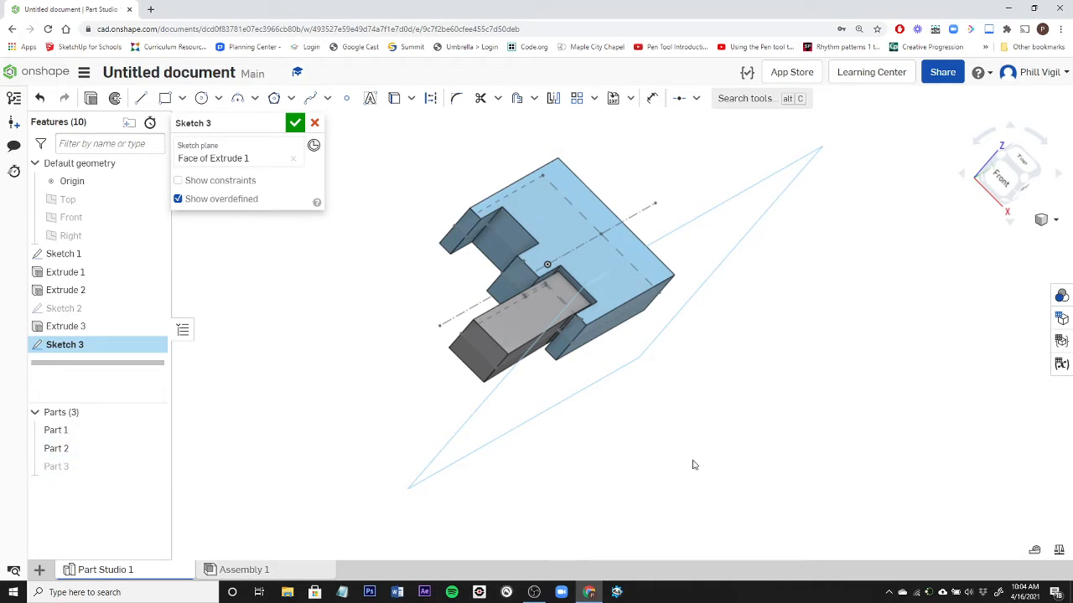
right_click_drag(681, 460, 645, 418)
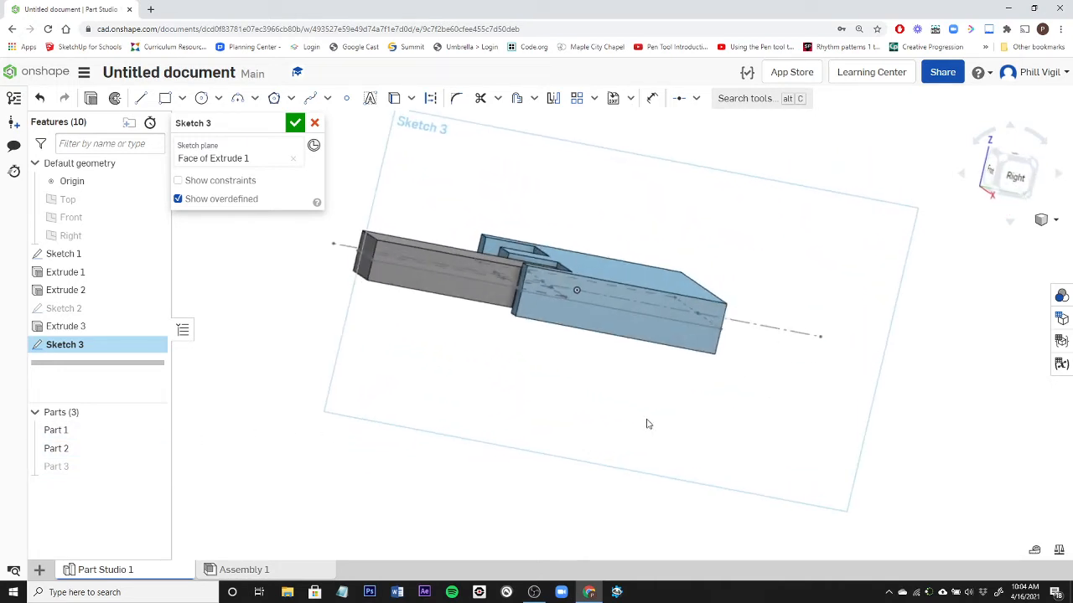
Step: Draw a line at mid-height from the notched end in the new side-face sketch and set its length to 10 mm
left_click(141, 98)
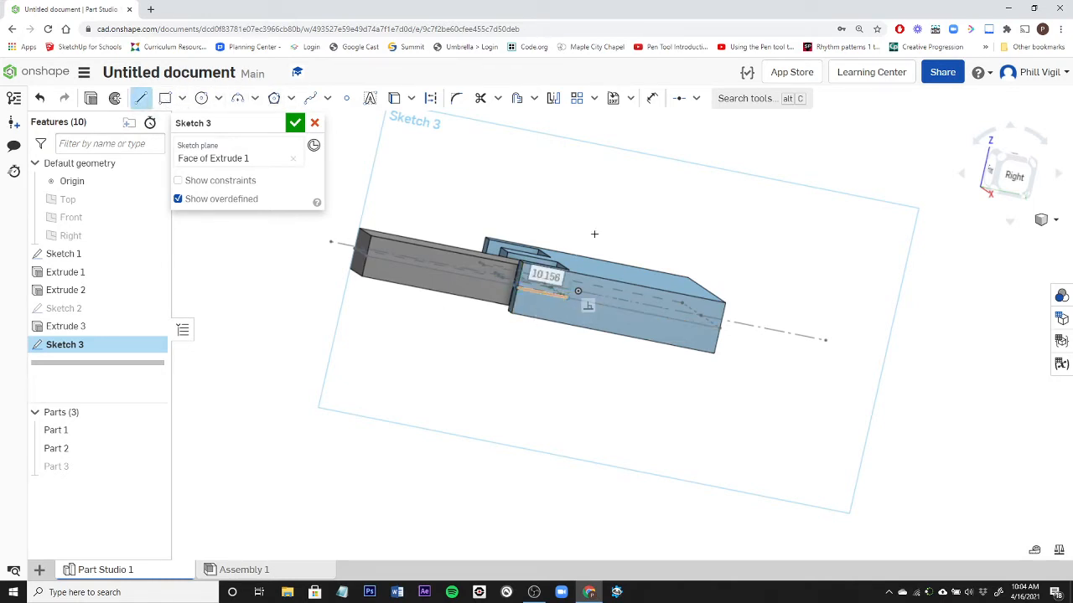
left_click(652, 98)
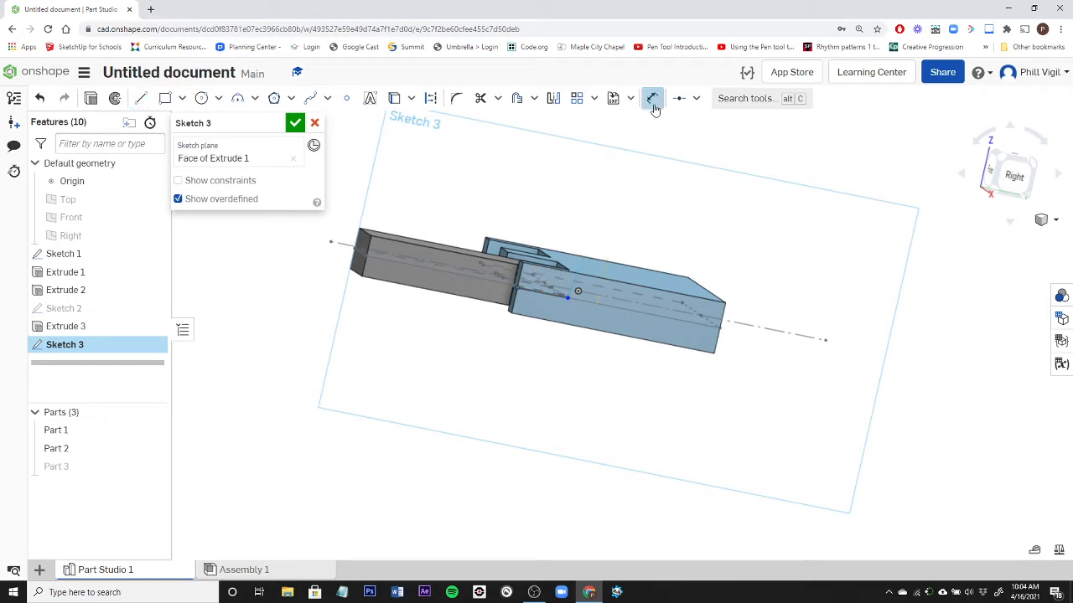
left_click(548, 295)
left_click(524, 383)
type("1")
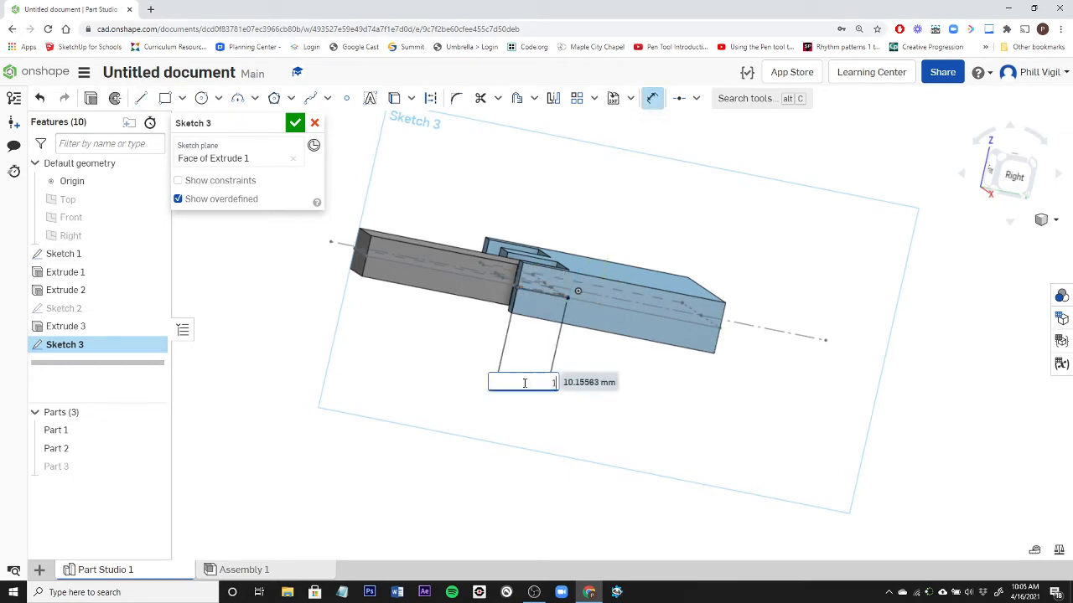
type("0")
key("Return")
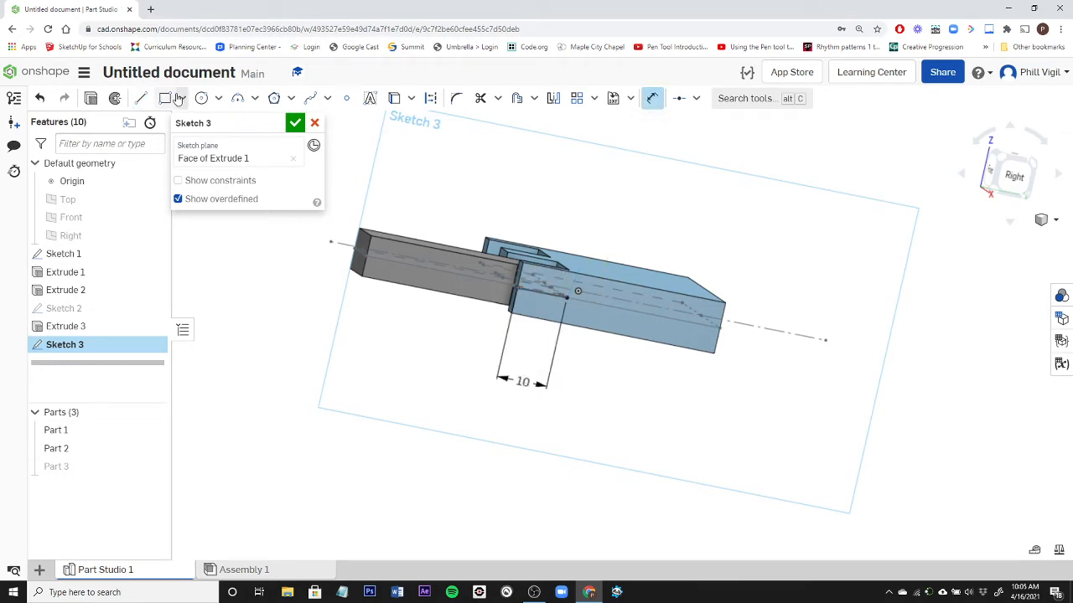
Step: Draw a circle centred on the 10 mm line's midpoint, set its diameter to 4 mm and finish the sketch
left_click(200, 98)
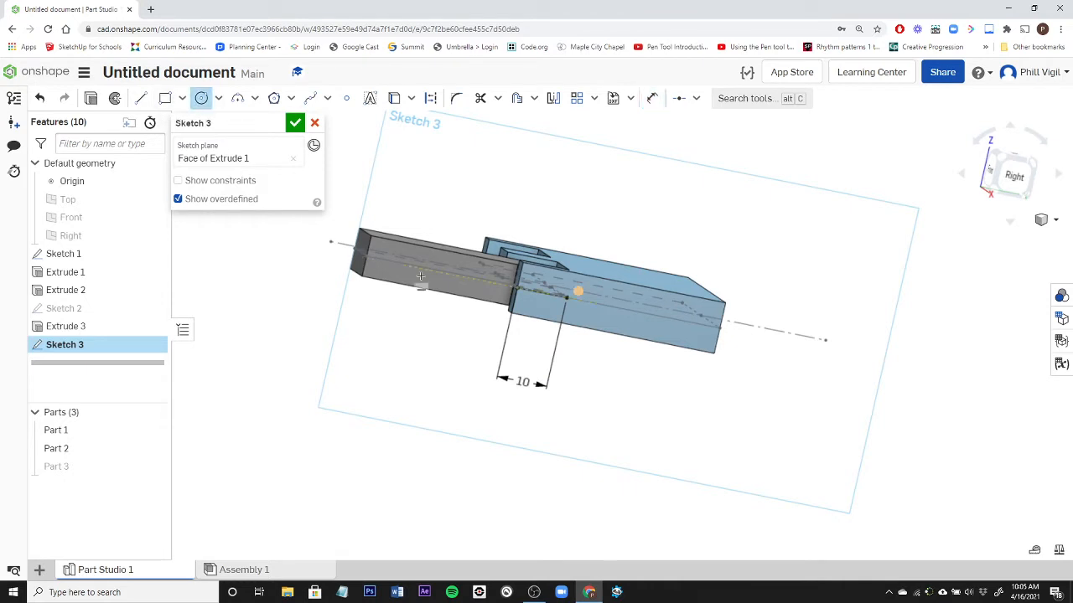
left_click(552, 309)
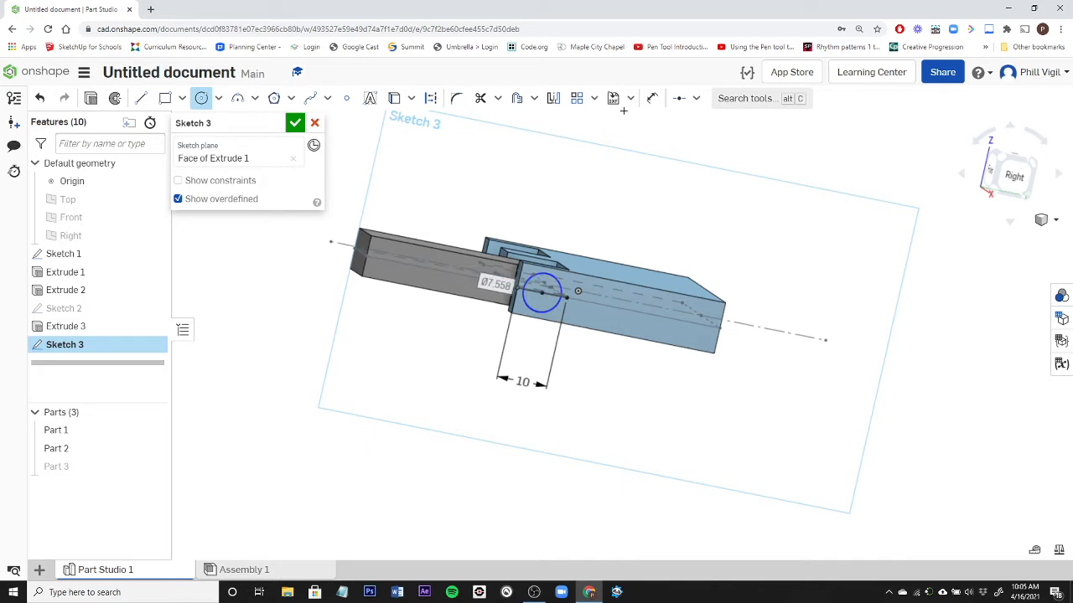
left_click(652, 98)
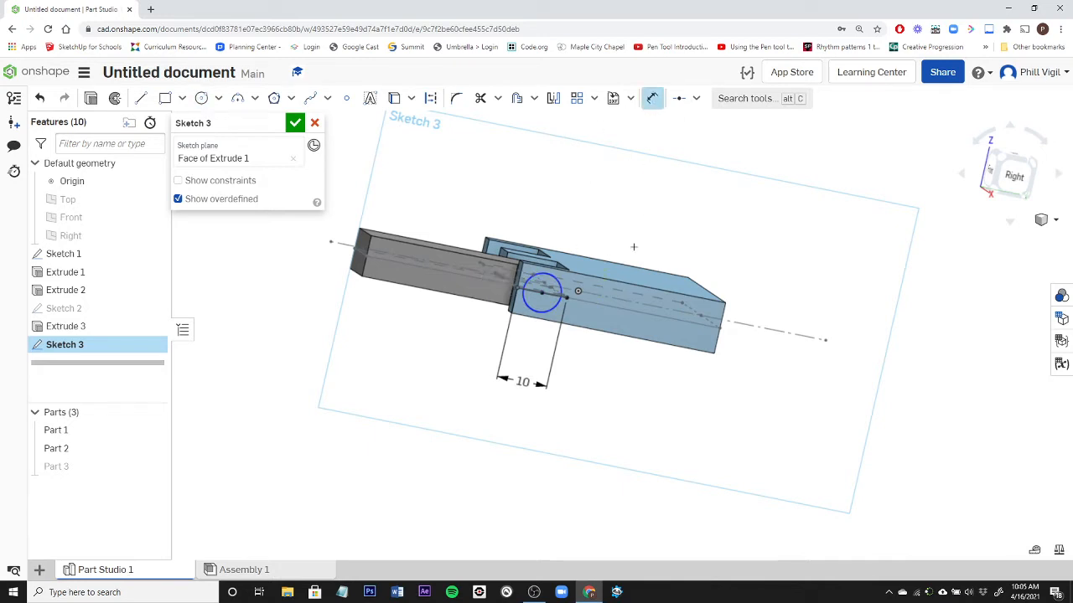
left_click(545, 308)
left_click(587, 367)
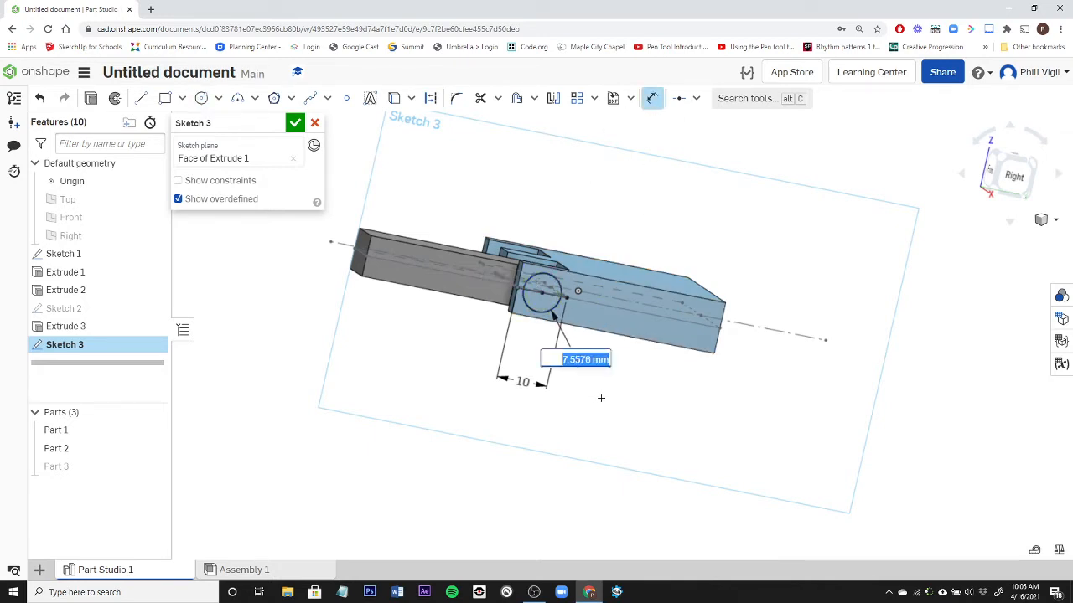
type("4")
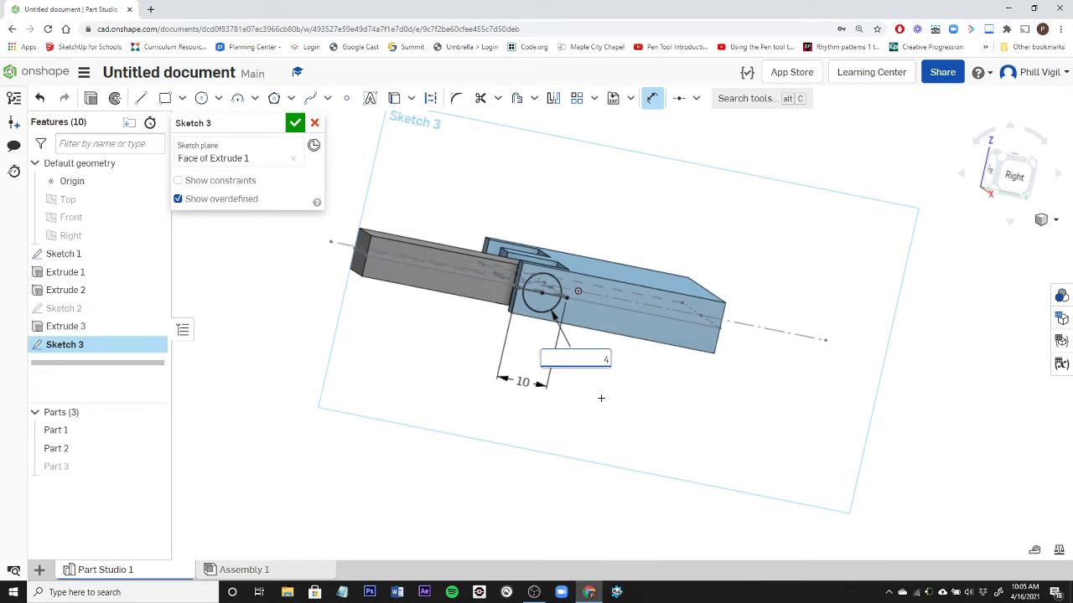
key("Return")
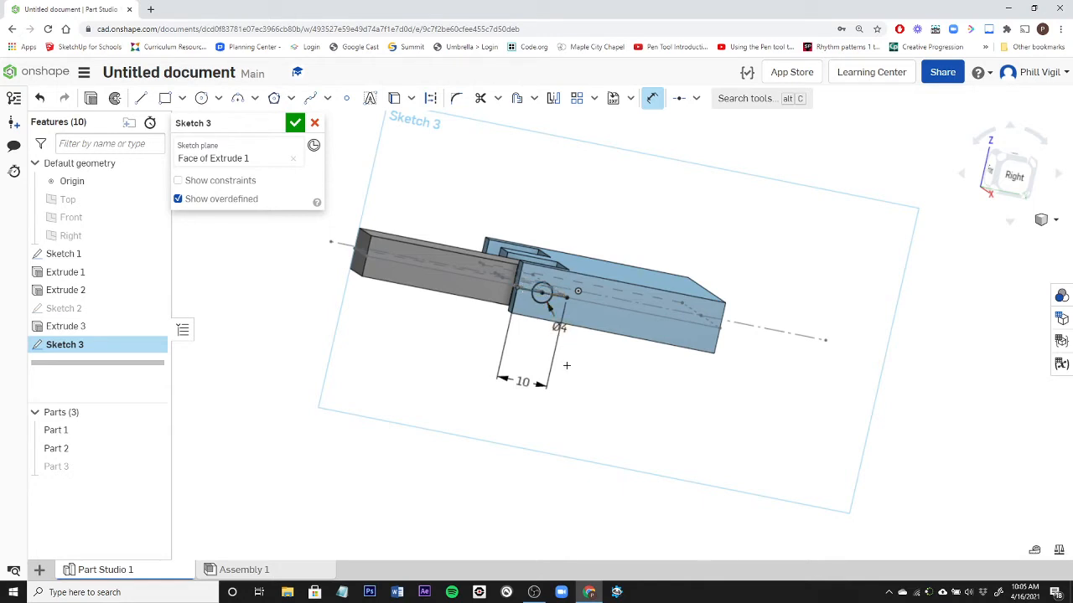
left_click(294, 123)
Step: Start an additive extrude of both halves of the 4 mm circle, reversed into the body, with Part 1 as merge scope
left_click(153, 98)
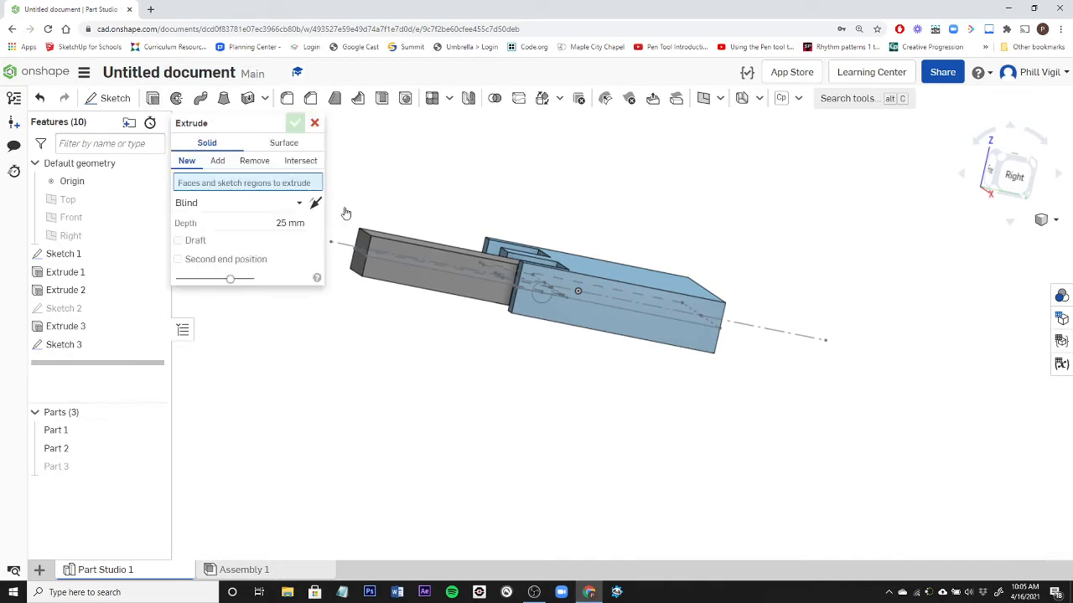
left_click(543, 291)
left_click(545, 293)
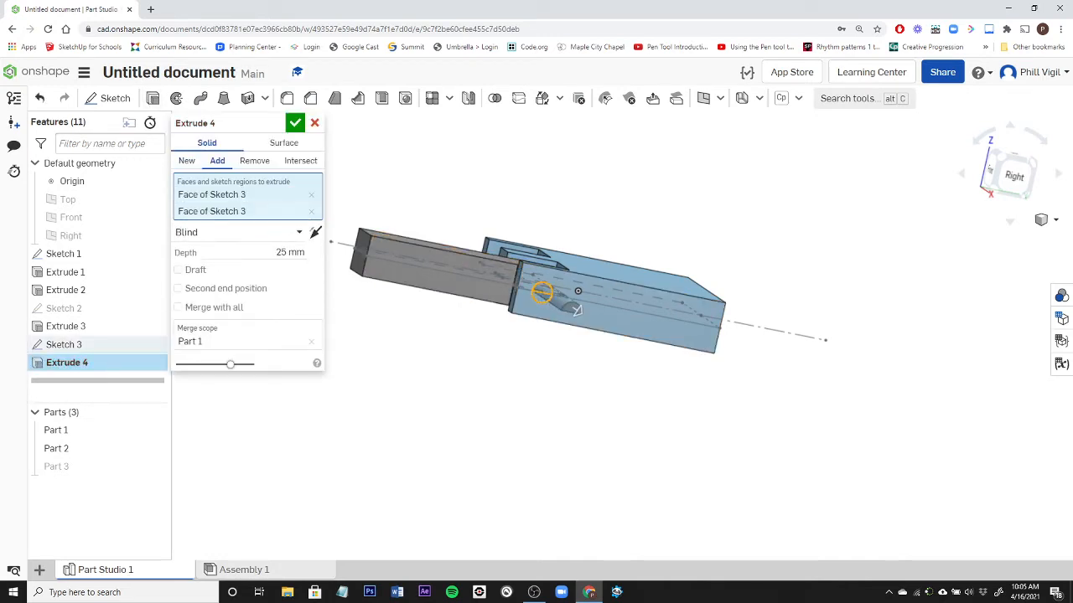
left_click(579, 316)
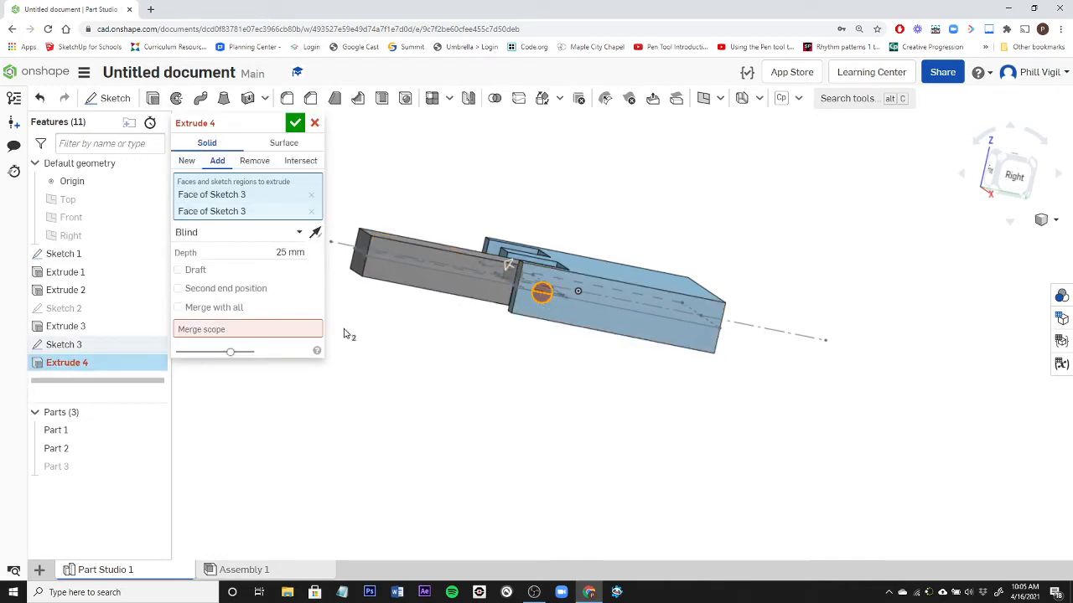
right_click_drag(343, 337, 409, 389)
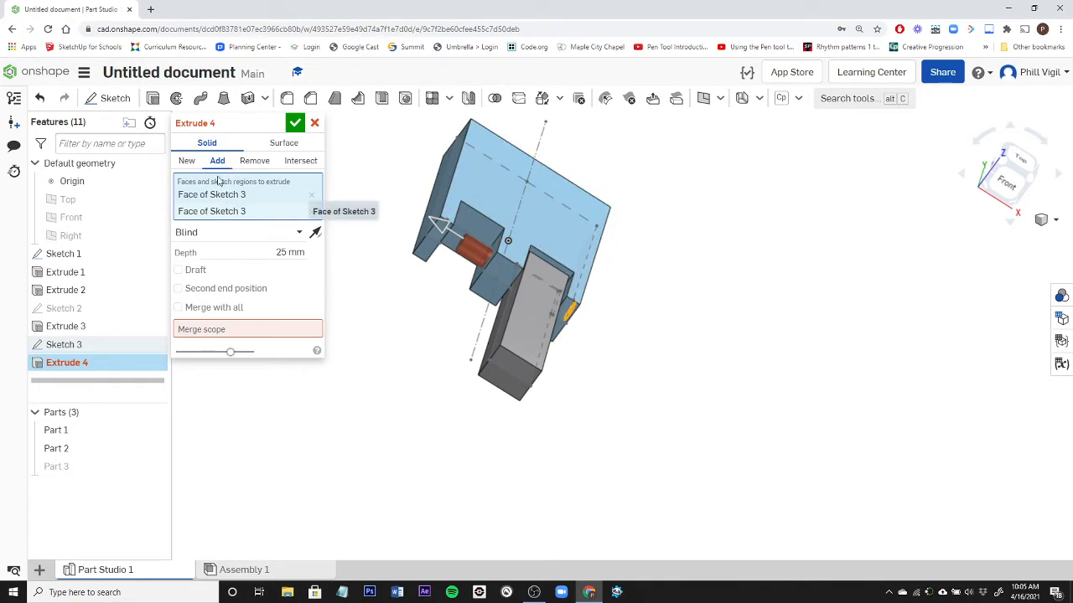
left_click(260, 337)
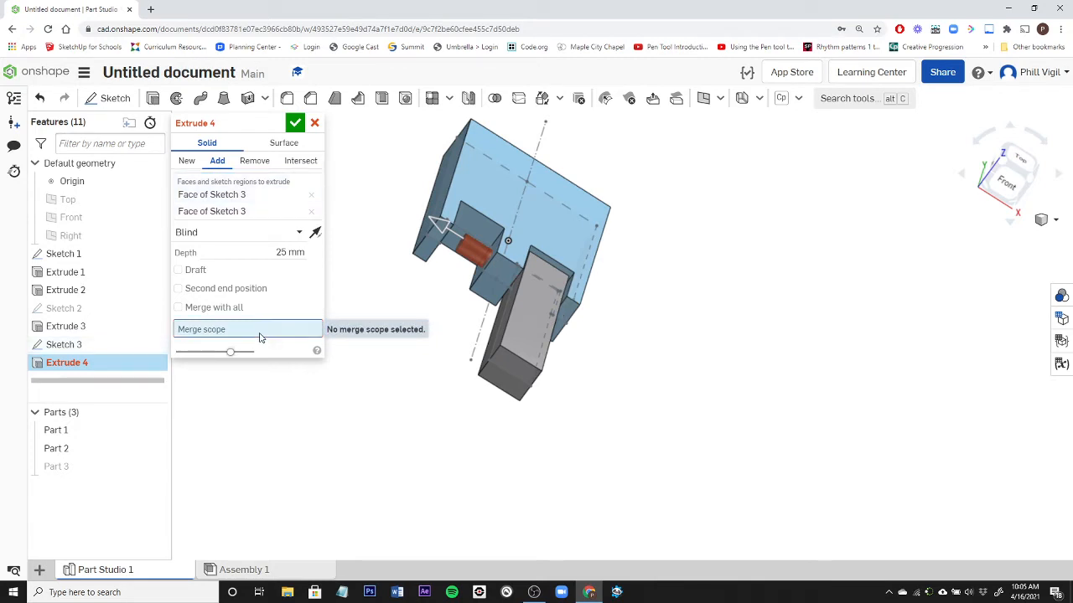
left_click(485, 193)
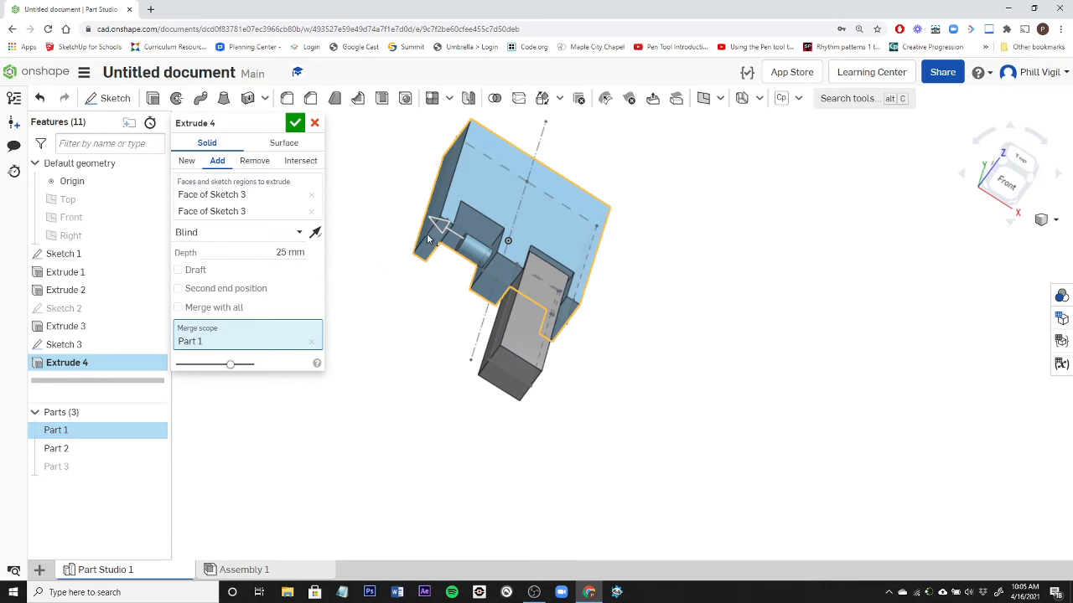
Step: Extend the additive extrude up to the vertex at the body's far outer corner on the notched end and accept it
left_click(233, 235)
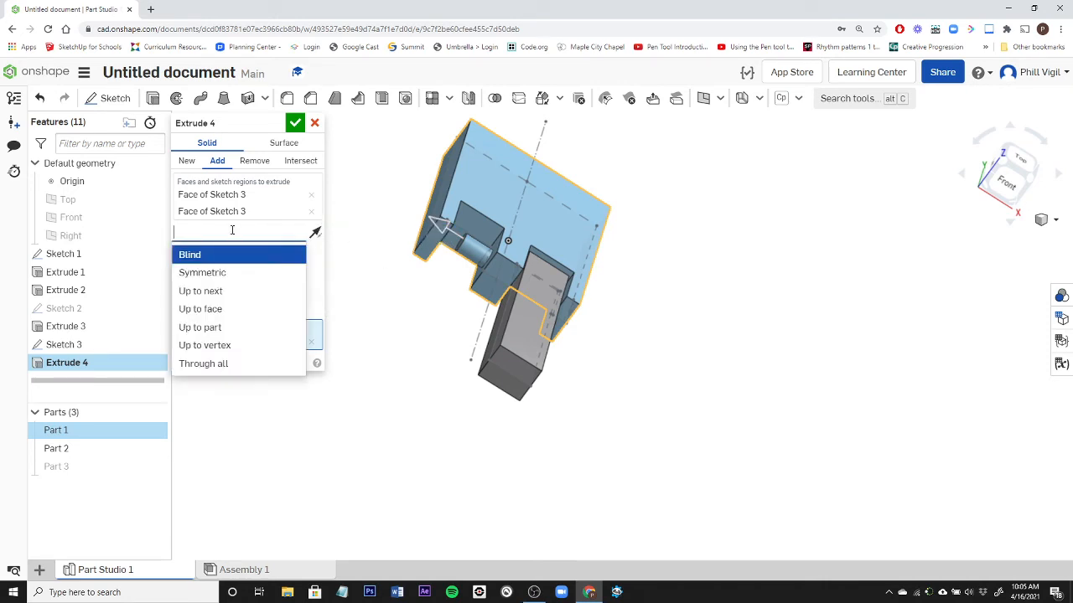
left_click(217, 346)
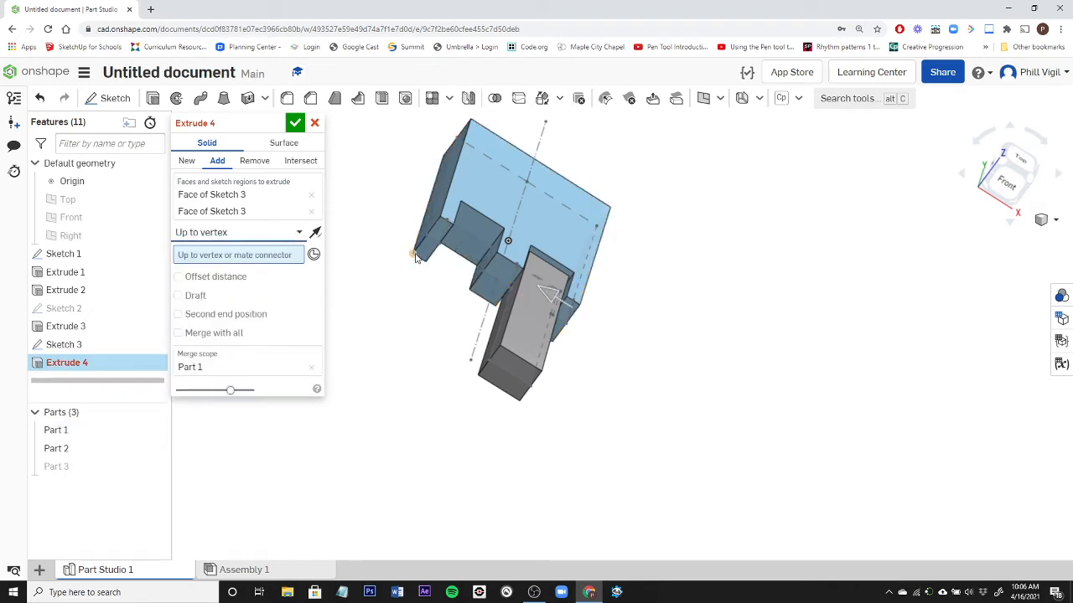
left_click(413, 254)
right_click_drag(414, 318, 377, 235)
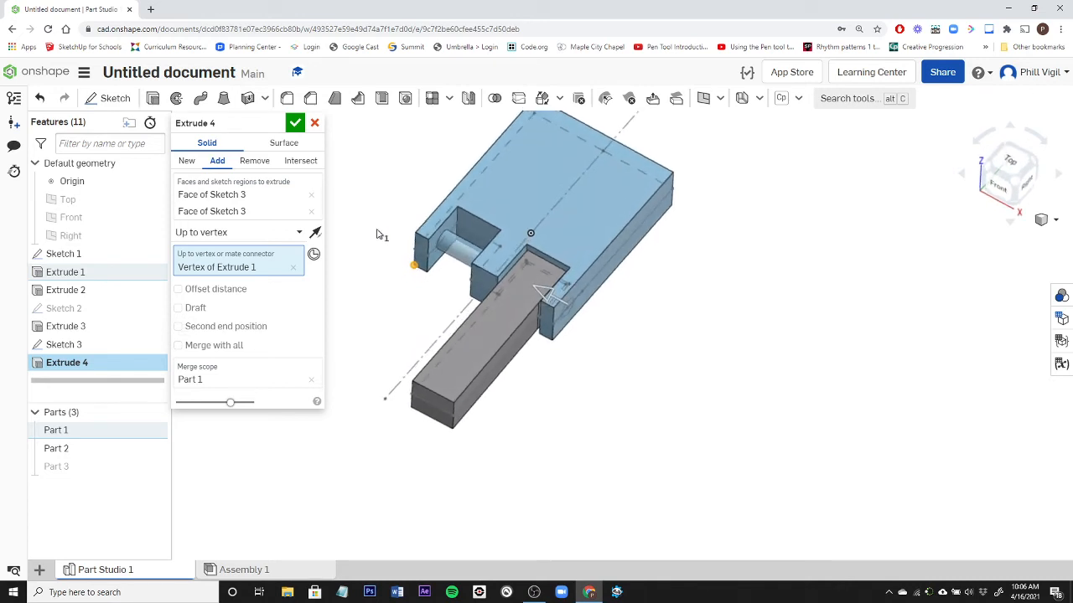
left_click(299, 124)
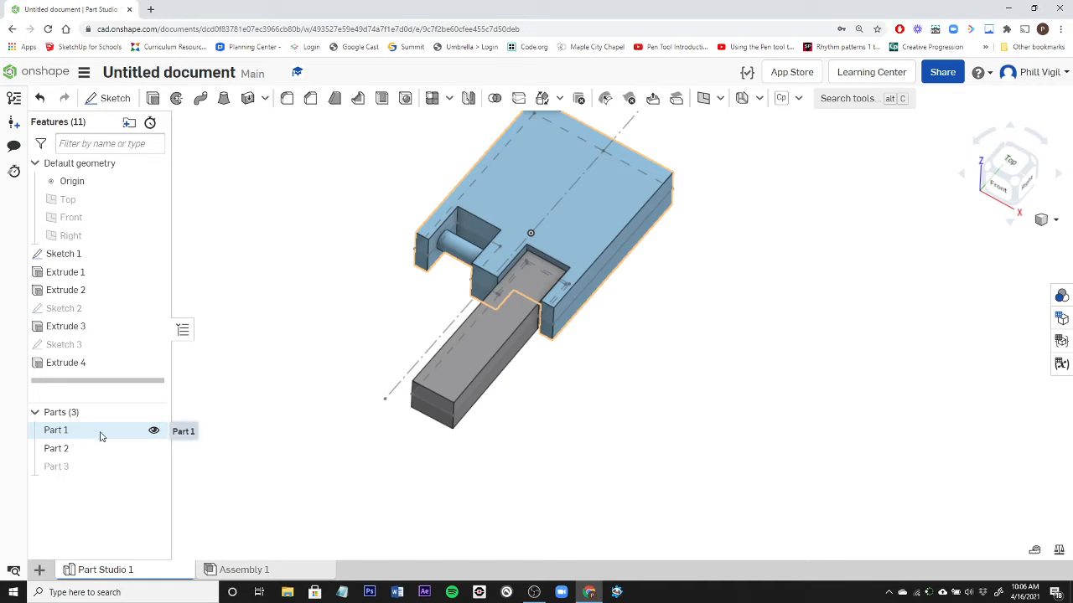
Step: Hide the body, show the 5 mm pin and subtract it from the leg with a Boolean without keeping the tool
left_click(154, 431)
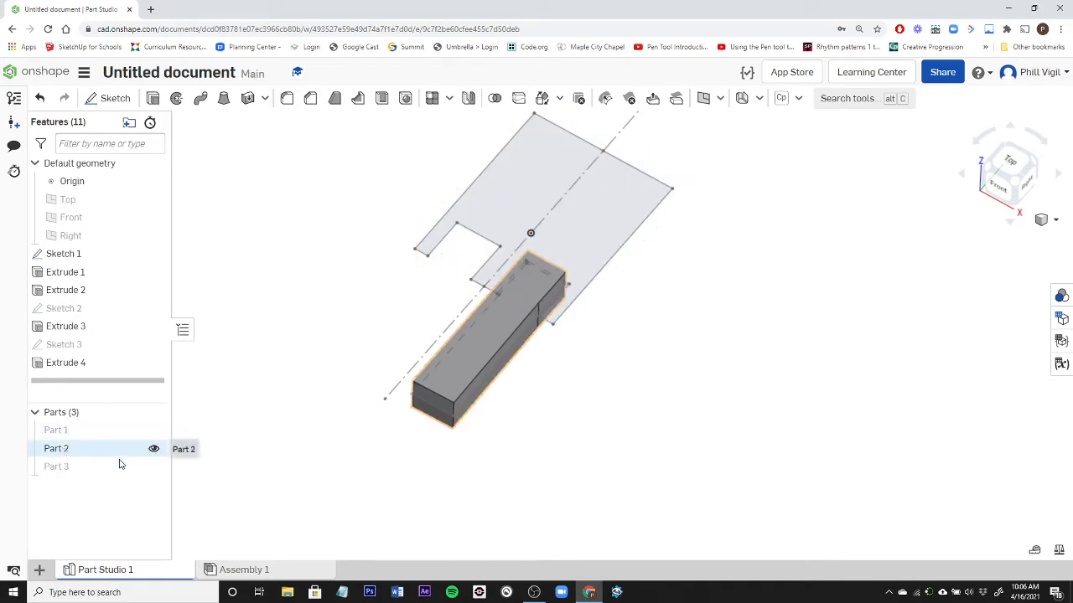
left_click(153, 467)
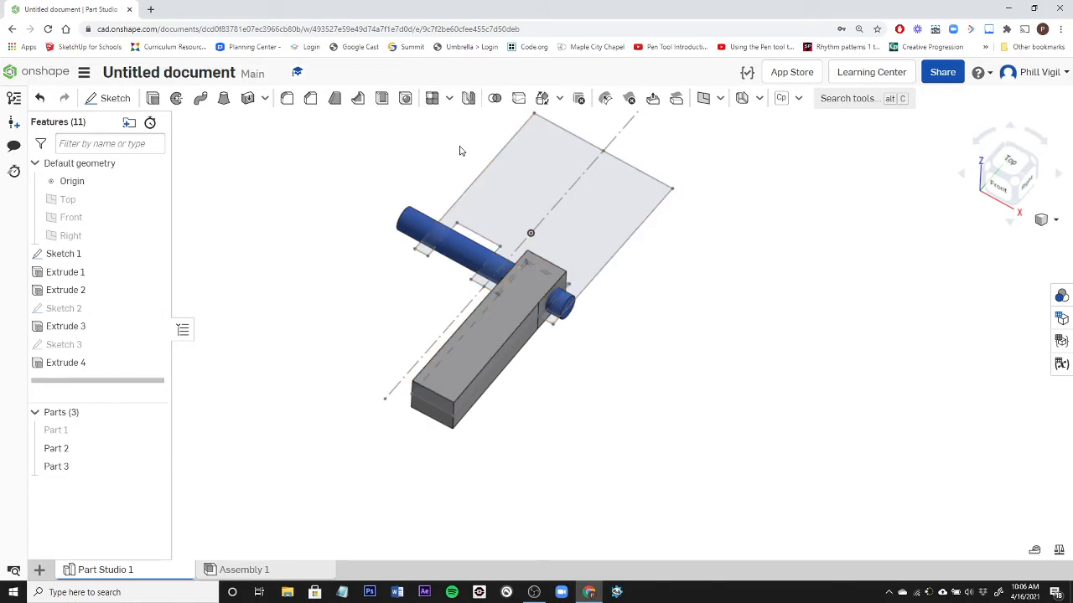
left_click(495, 98)
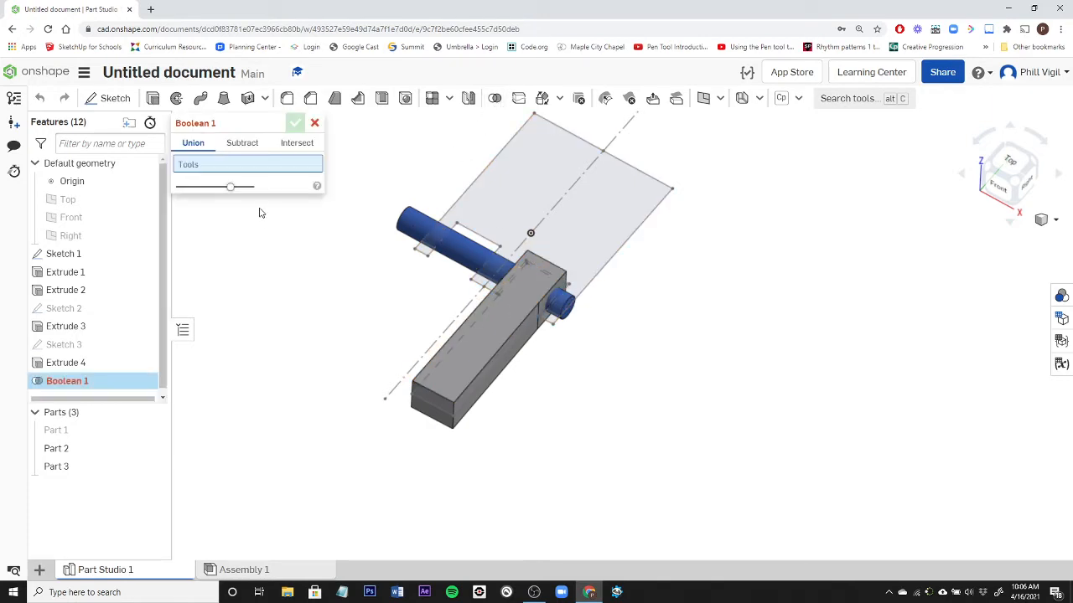
left_click(421, 230)
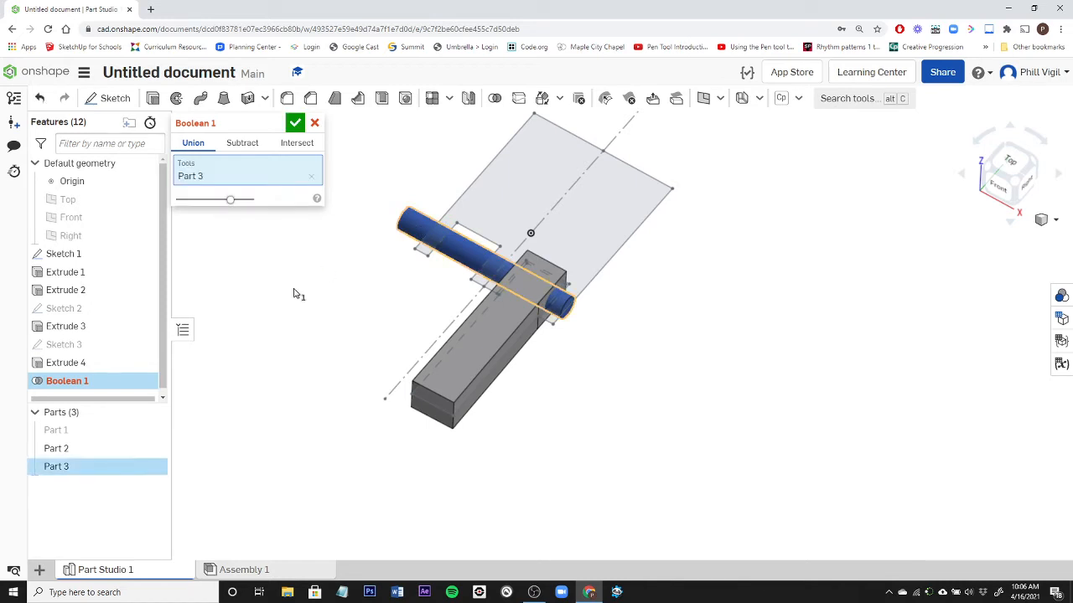
left_click(243, 144)
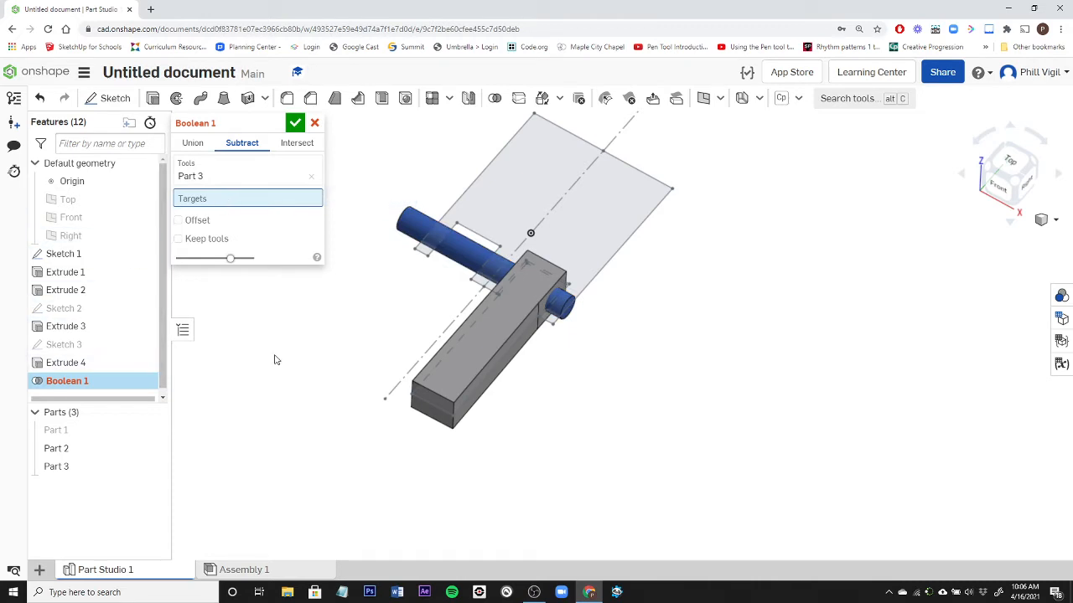
left_click(468, 362)
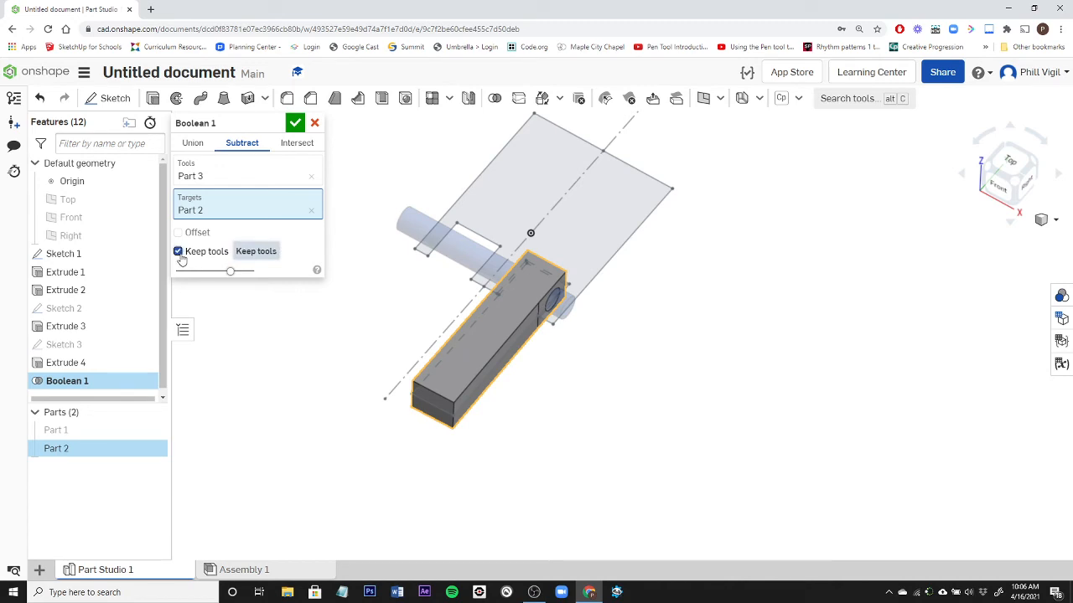
left_click(178, 251)
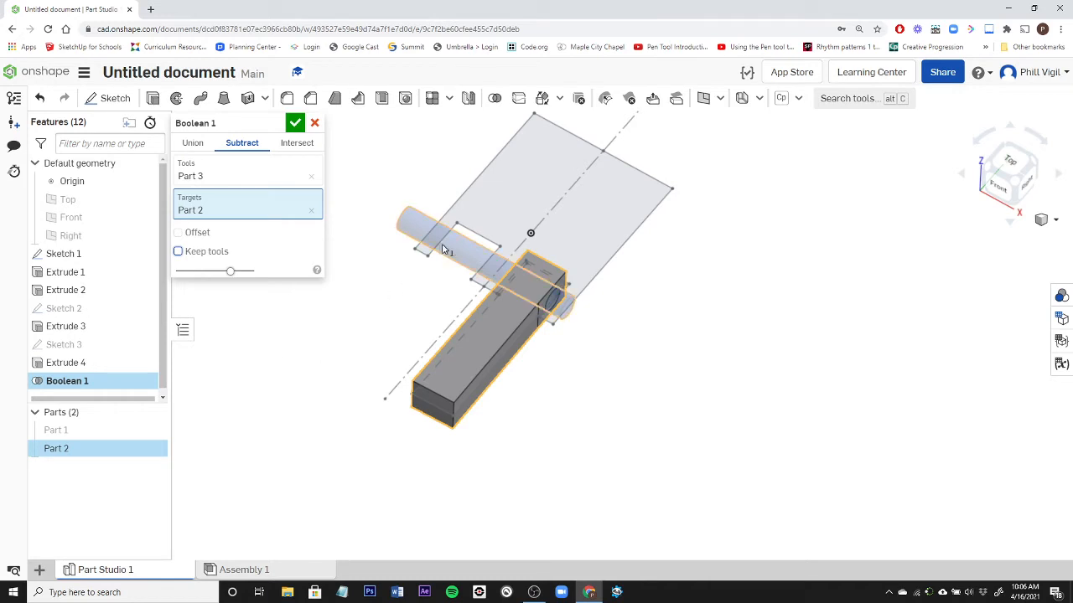
left_click(296, 123)
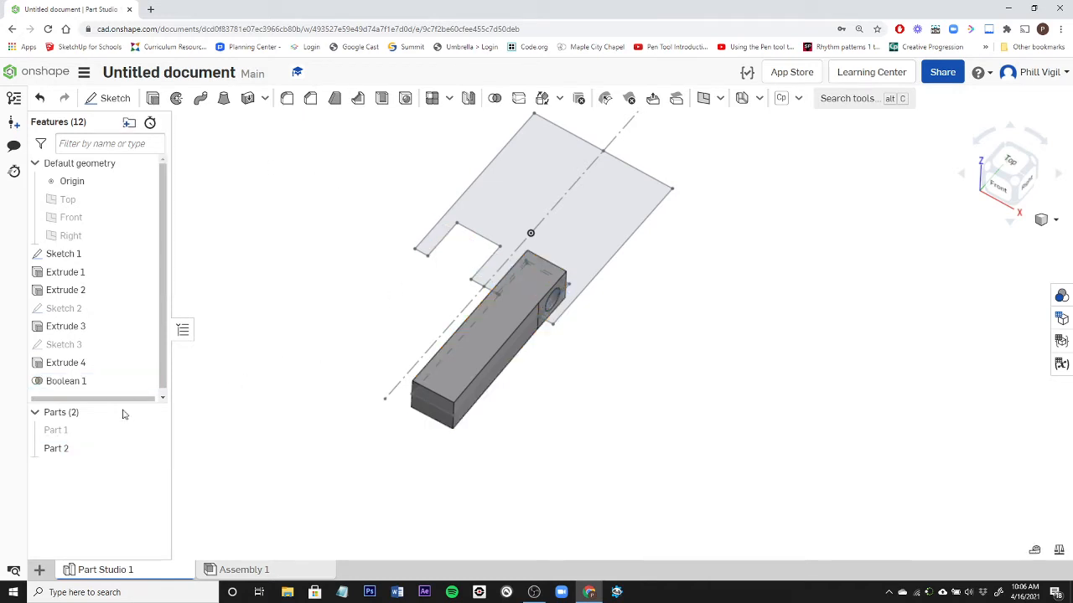
Step: Show the body again, set the display to shaded with hidden edges and examine the leg's hole around the pin
left_click(153, 432)
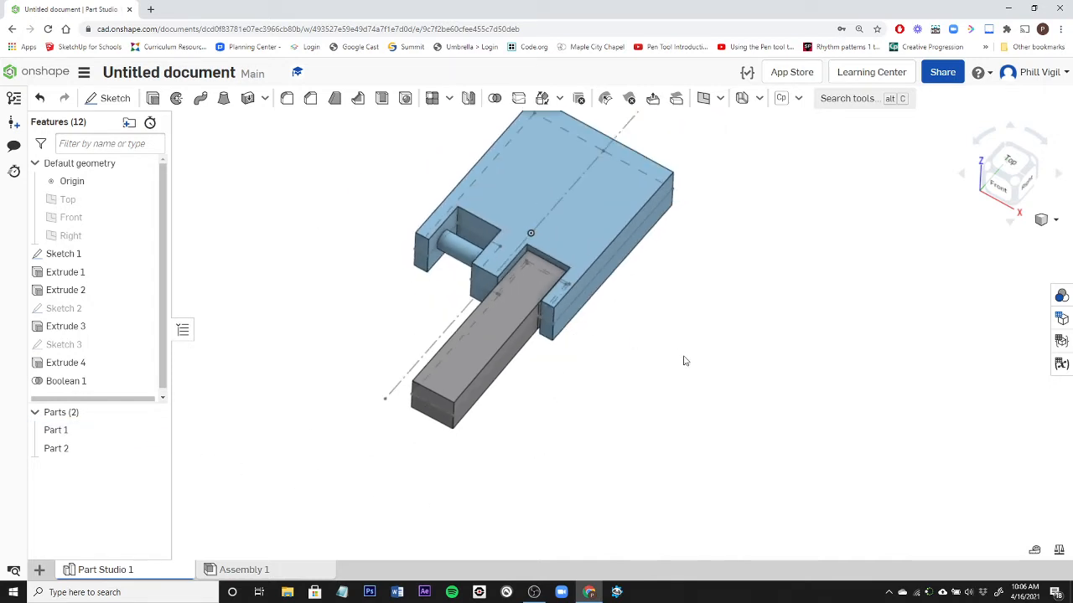
left_click(1052, 220)
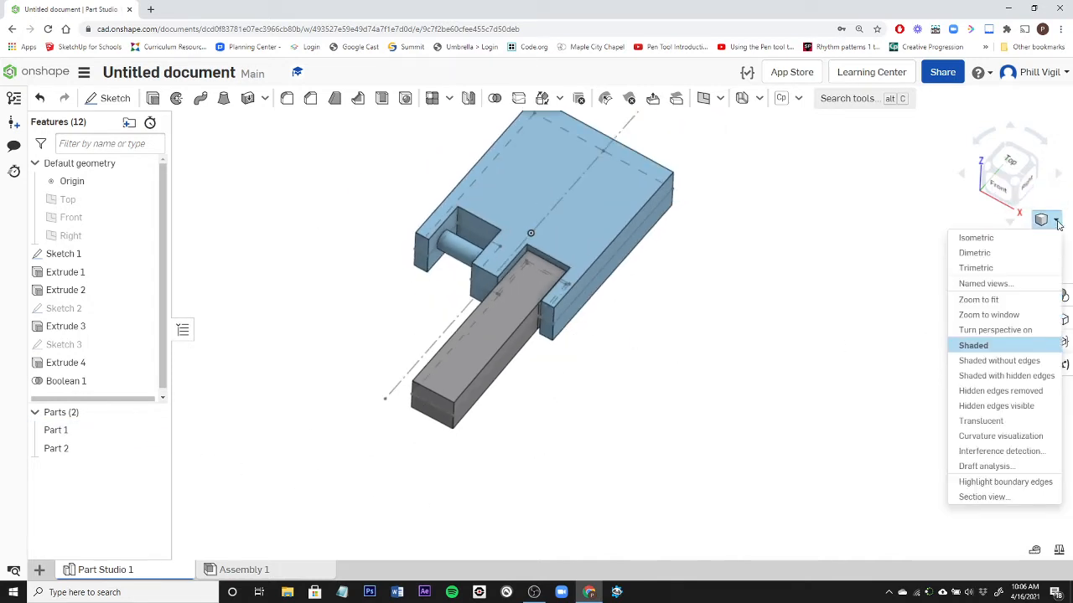
left_click(985, 378)
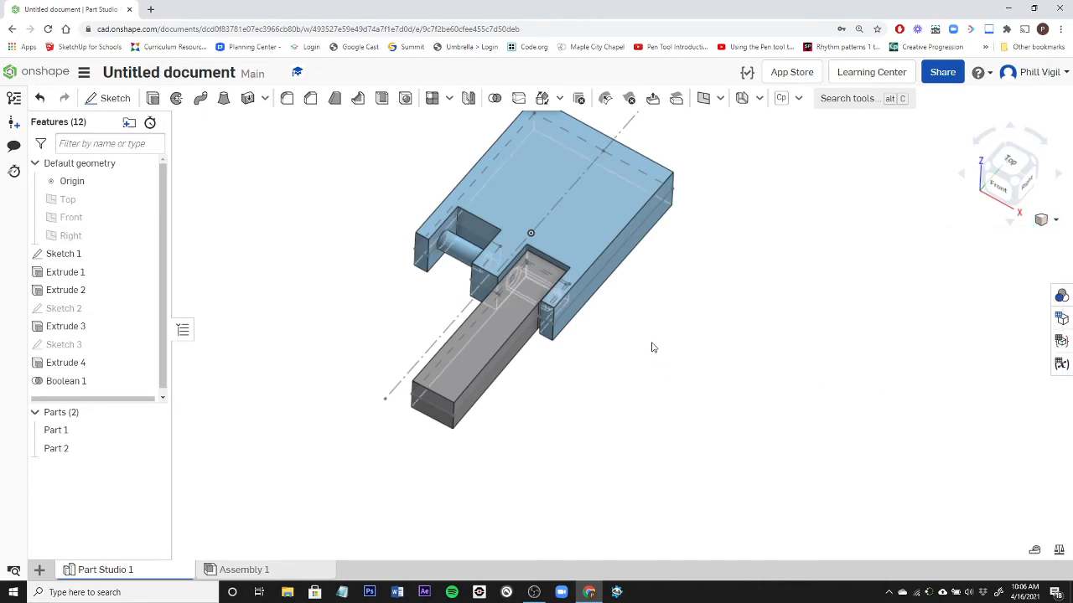
scroll(572, 333, "up", 3)
mouse_move(520, 347)
right_mouse_down()
mouse_move(483, 334)
mouse_move(503, 349)
mouse_move(578, 362)
mouse_move(587, 349)
mouse_move(649, 338)
mouse_move(457, 344)
mouse_move(520, 344)
right_mouse_up()
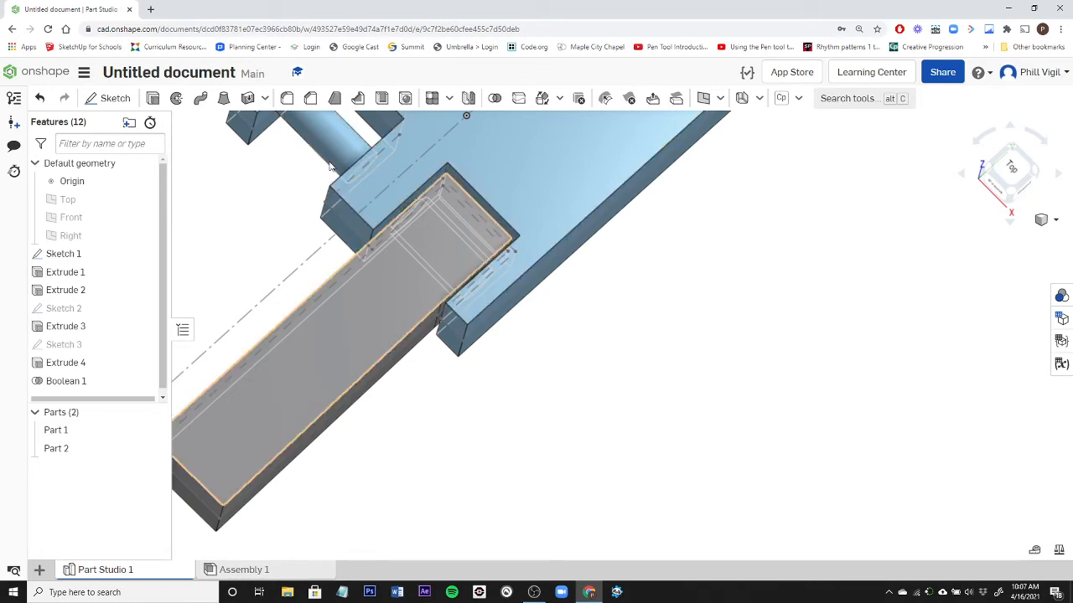
scroll(601, 413, "down", 3)
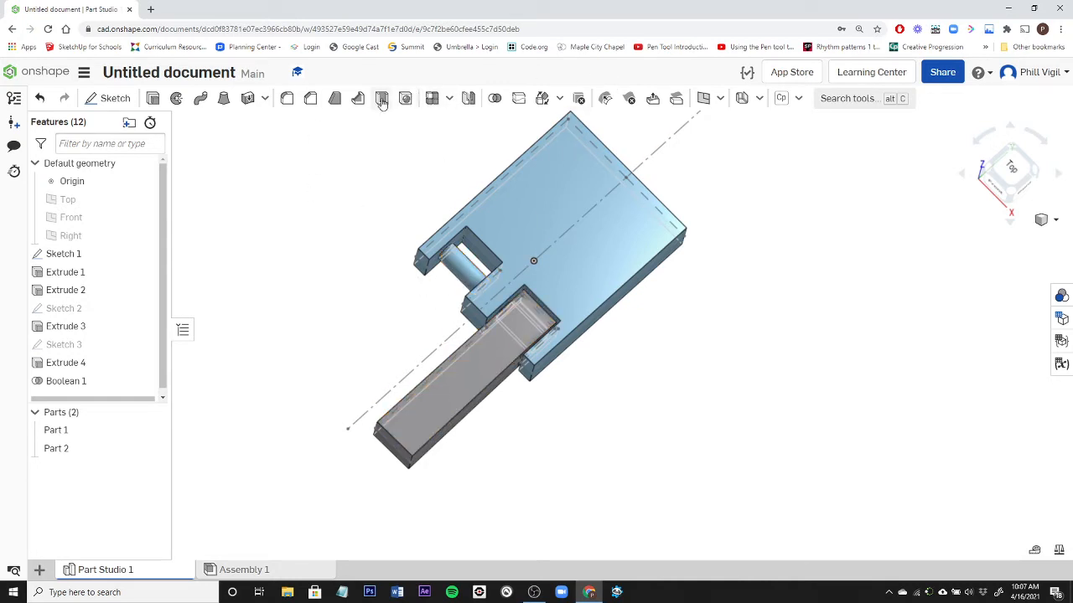
Step: Mirror the leg as a new part across the Right plane into the body's other notch
left_click(466, 100)
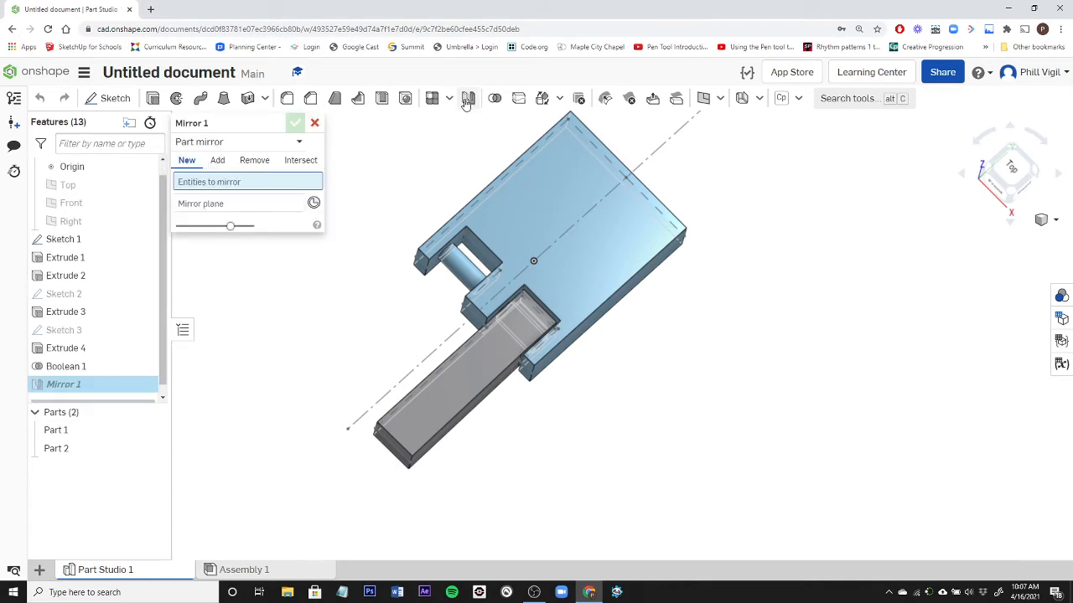
left_click(453, 405)
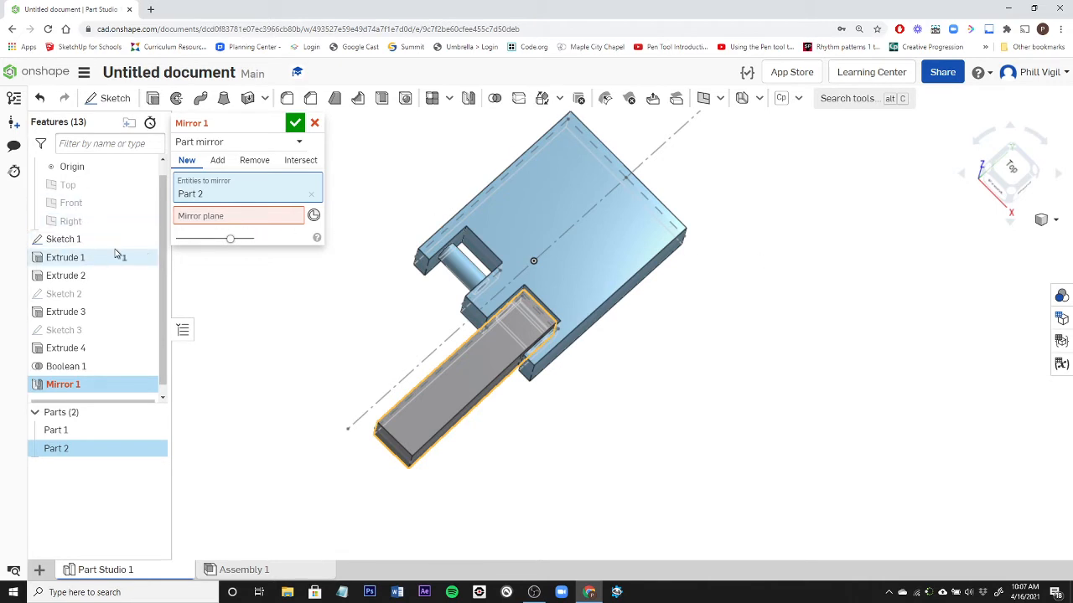
key("p")
scroll(573, 490, "down", 2)
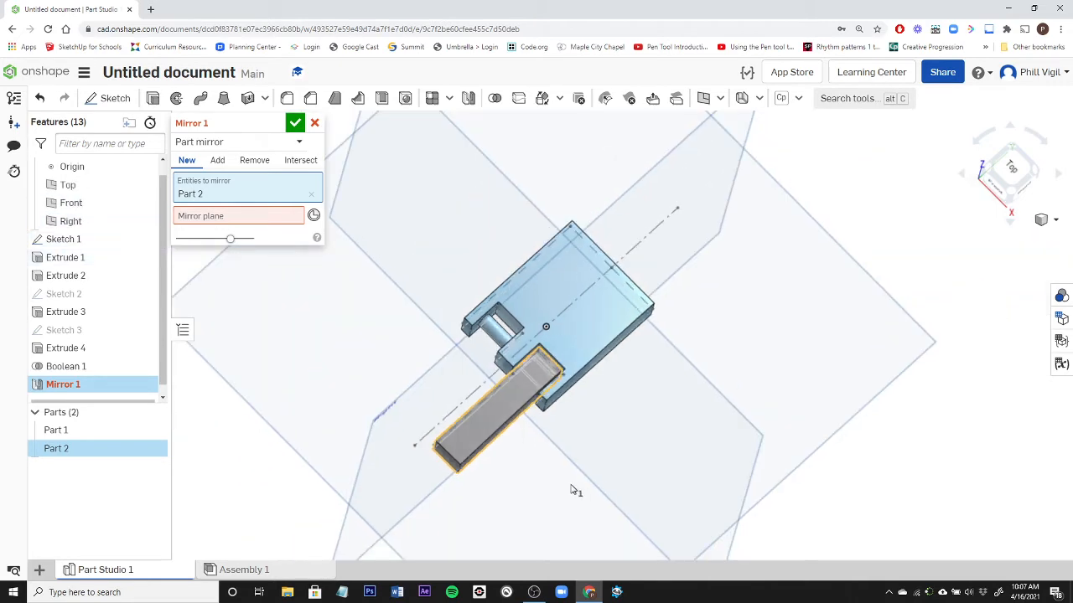
mouse_move(573, 490)
right_mouse_down()
mouse_move(567, 436)
mouse_move(534, 421)
mouse_move(455, 433)
mouse_move(587, 447)
mouse_move(569, 474)
right_mouse_up()
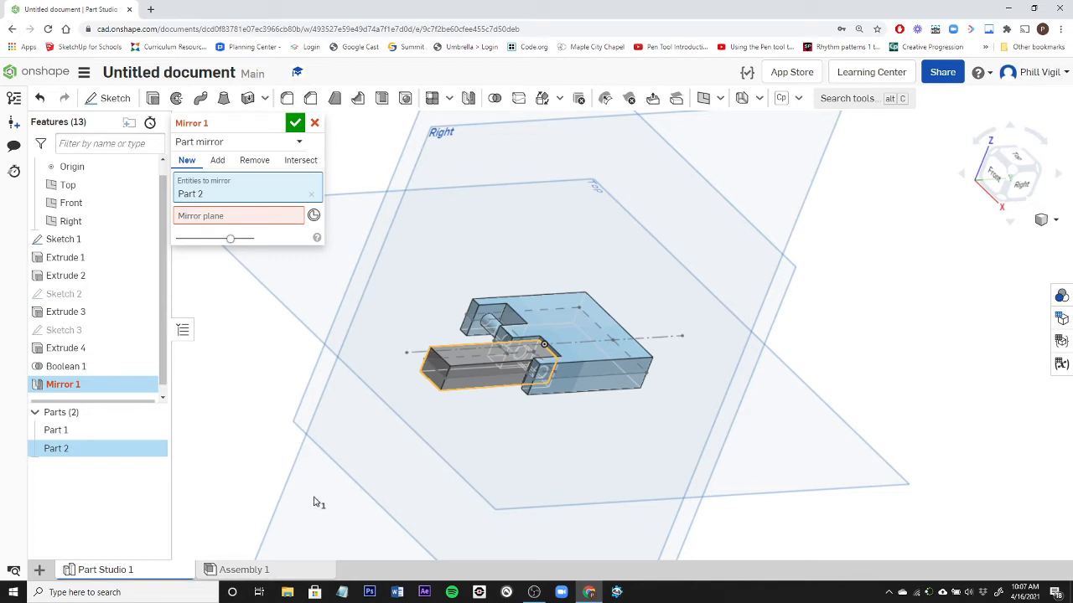
left_click(204, 219)
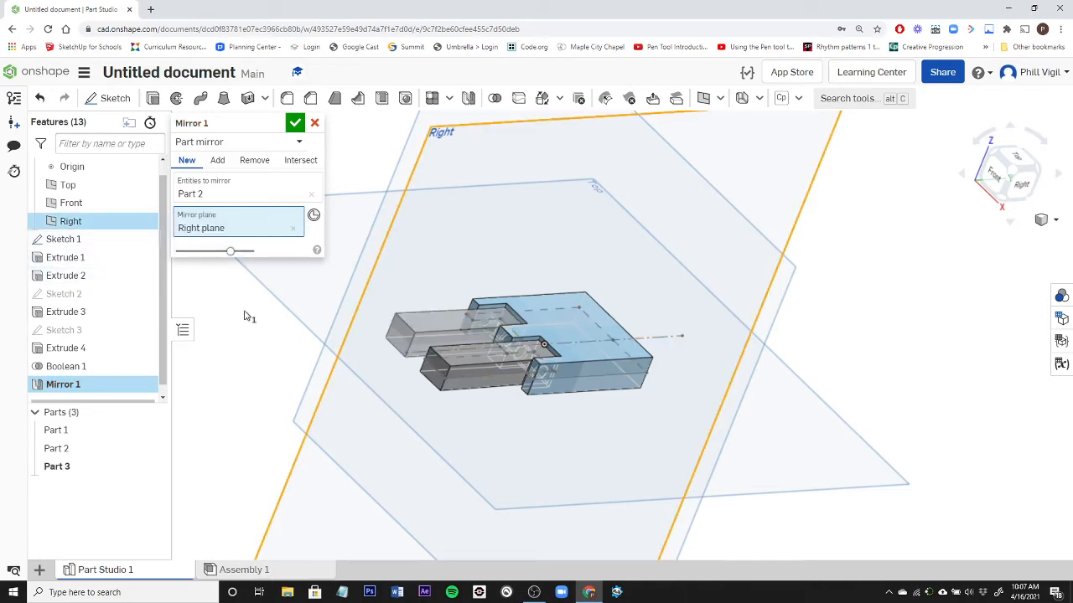
scroll(249, 316, "down", 3)
right_click_drag(249, 317, 280, 223)
left_click(295, 122)
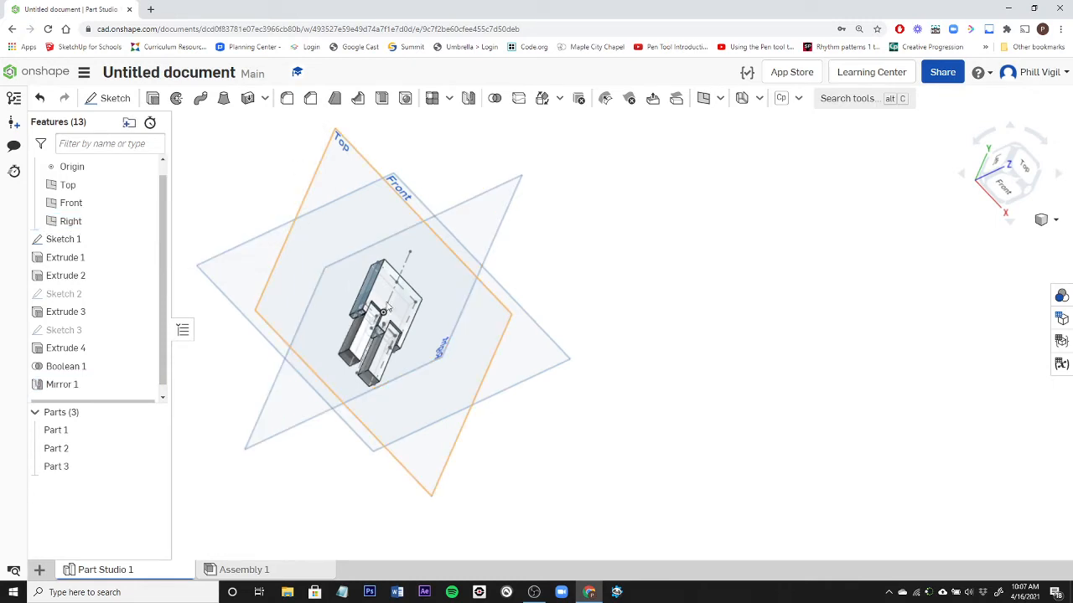
Step: Hide the body and both legs so only the sketches and planes remain
right_click_drag(468, 312, 379, 375)
scroll(417, 304, "up", 3)
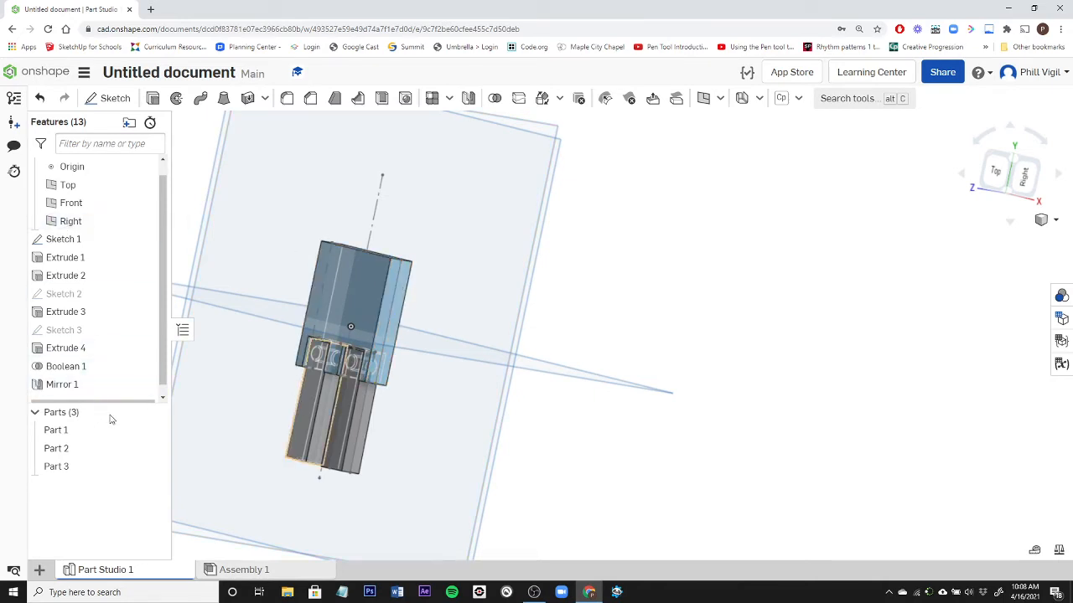
left_click(154, 430)
left_click(153, 448)
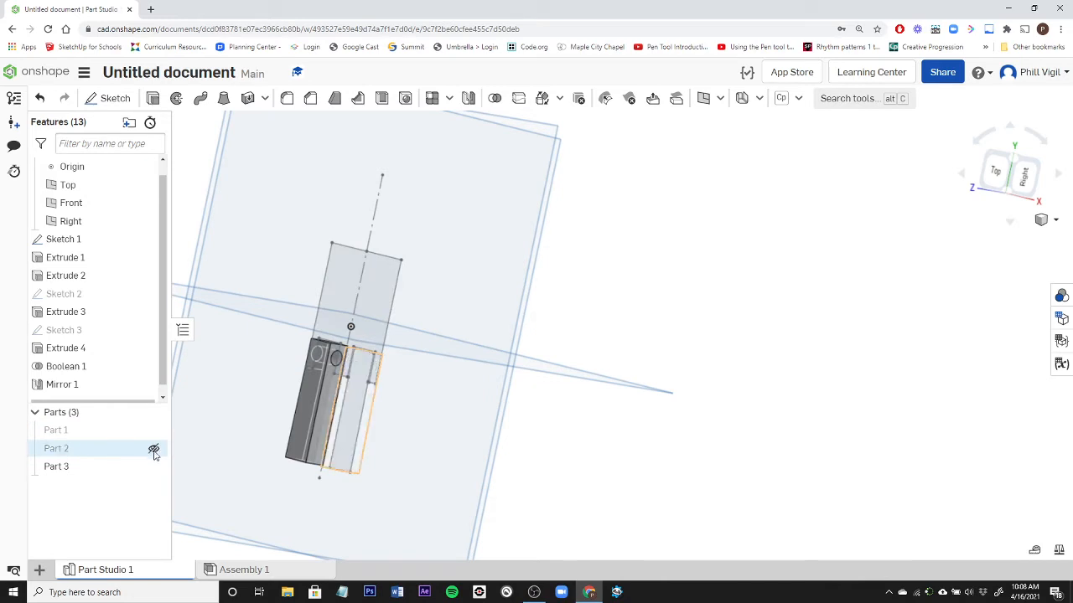
left_click(155, 467)
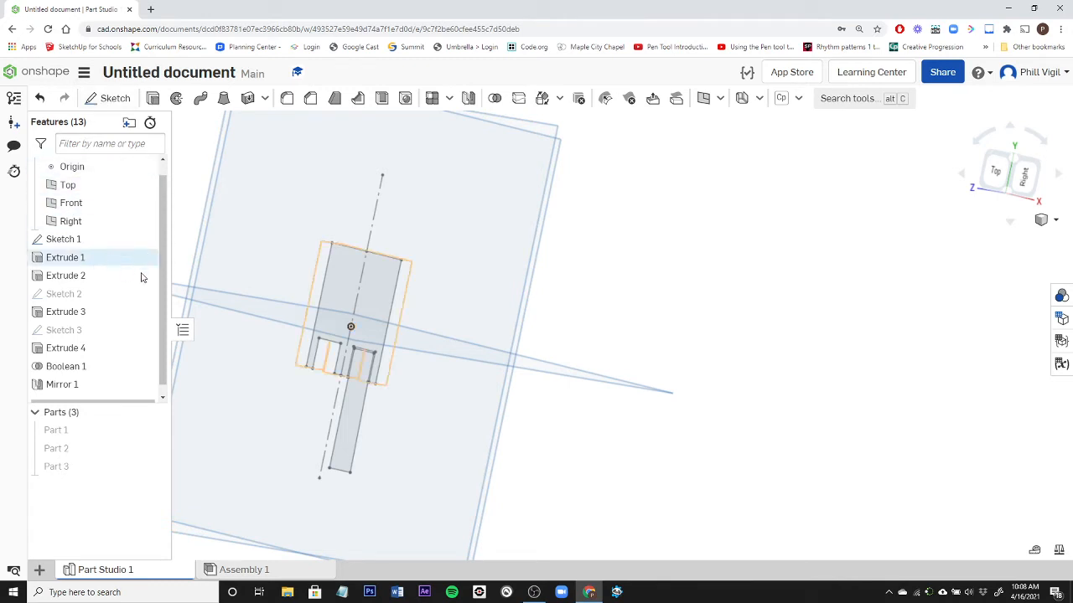
Step: Start a new sketch on the Top plane, viewed normal to that plane
left_click(109, 99)
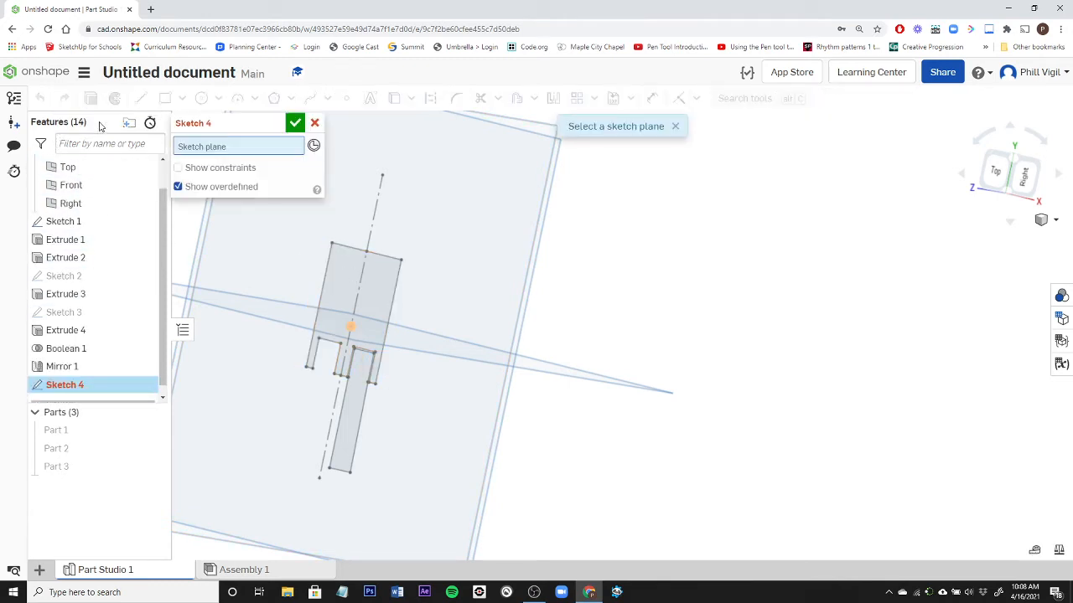
left_click(70, 168)
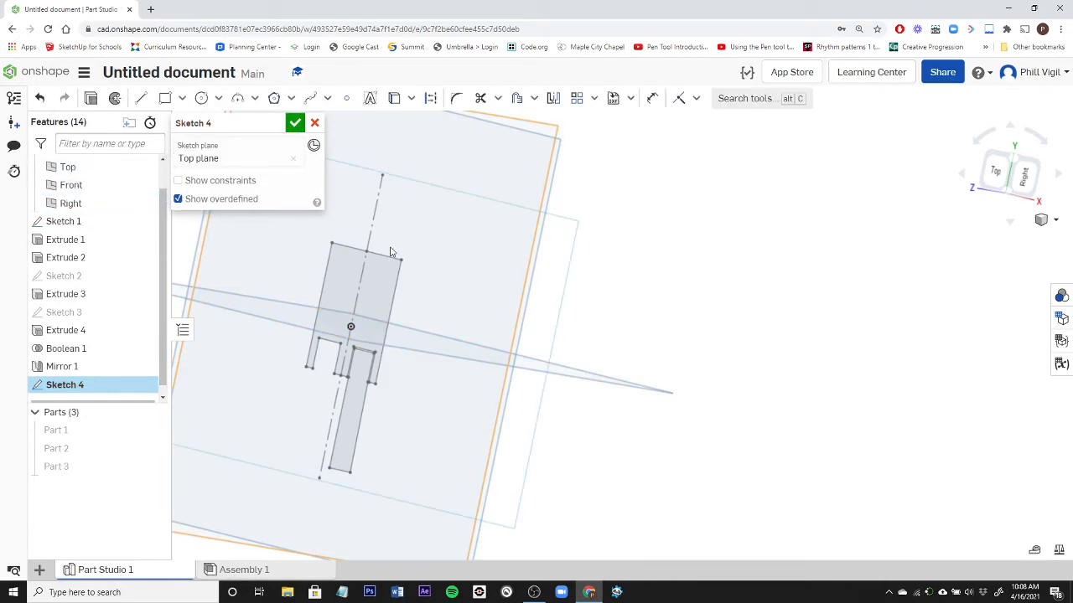
scroll(390, 314, "down", 1)
right_click(623, 304)
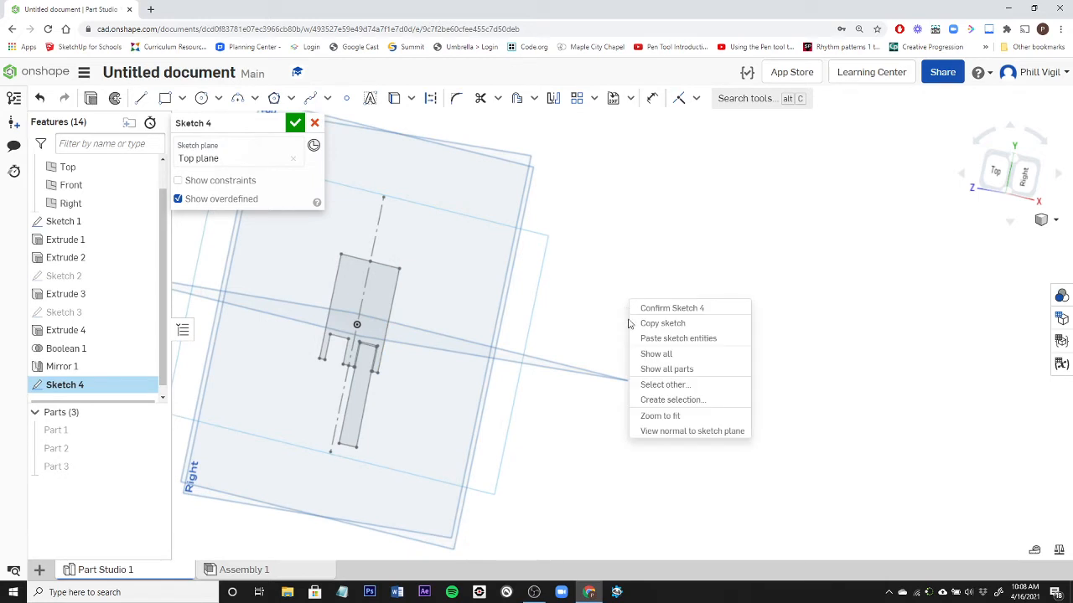
left_click(672, 431)
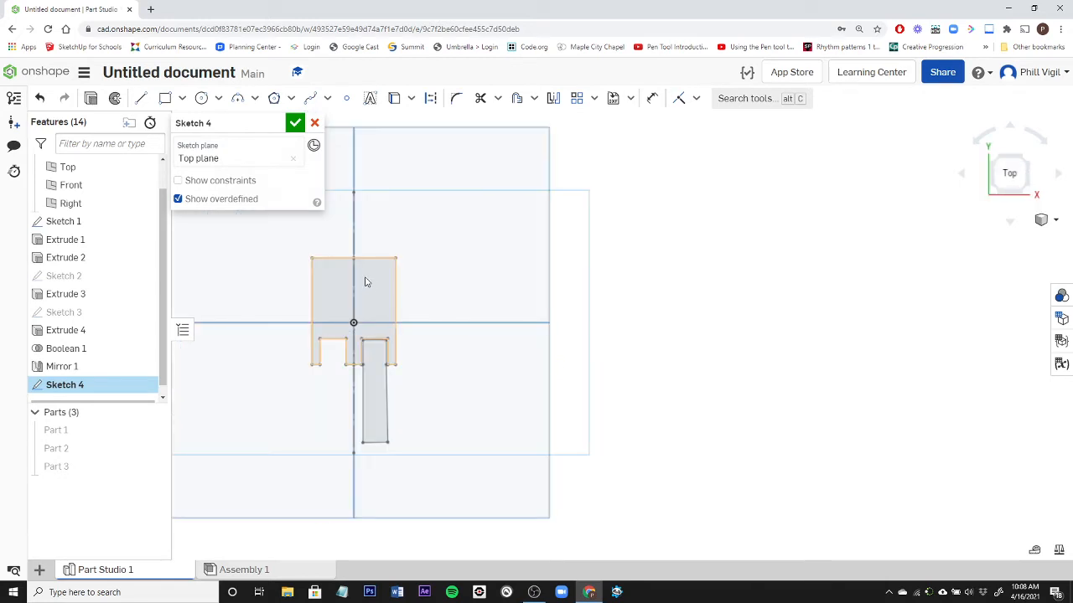
mouse_move(424, 254)
left_mouse_down()
mouse_move(586, 249)
mouse_move(572, 267)
left_mouse_up()
mouse_move(484, 260)
middle_mouse_down()
mouse_move(601, 247)
mouse_move(690, 276)
middle_mouse_up()
scroll(635, 311, "up", 5)
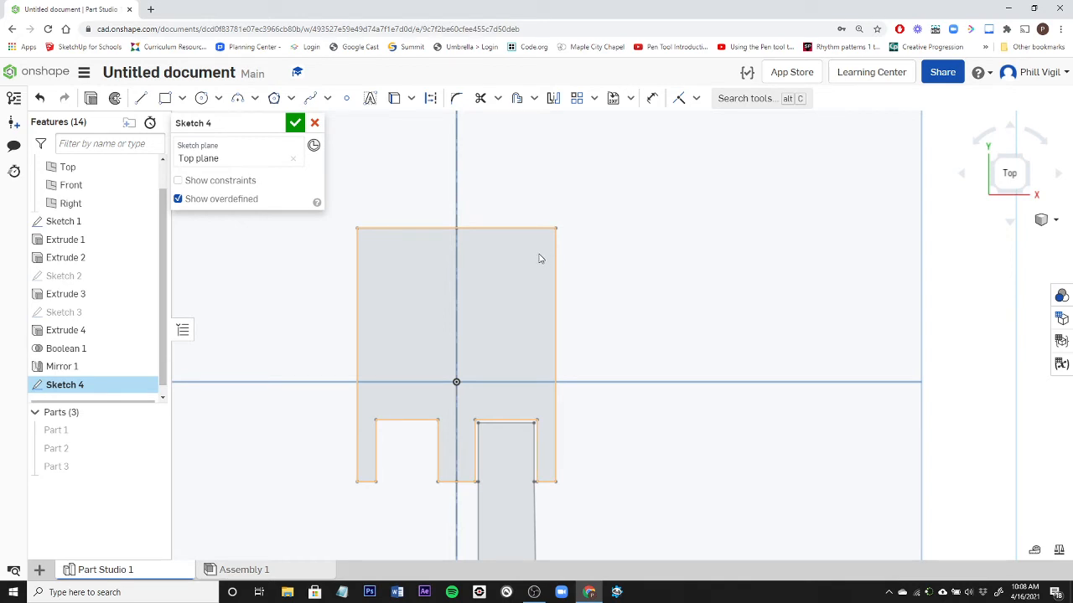
Step: Draw a horizontal construction line about 3 mm long inside the body outline, ending on its right edge near the un-notched end
left_click(429, 99)
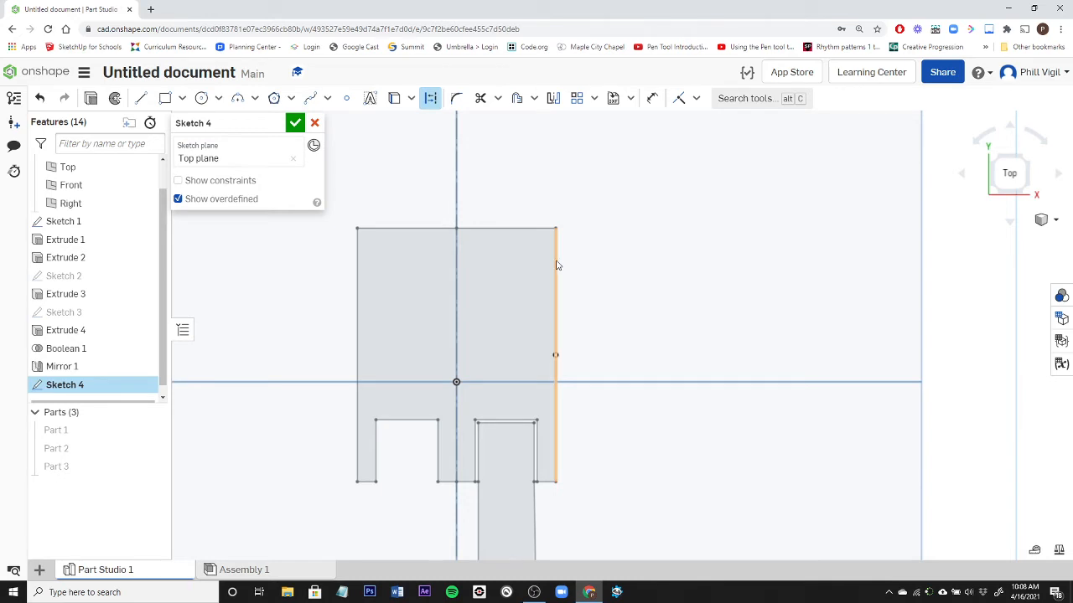
left_click(141, 98)
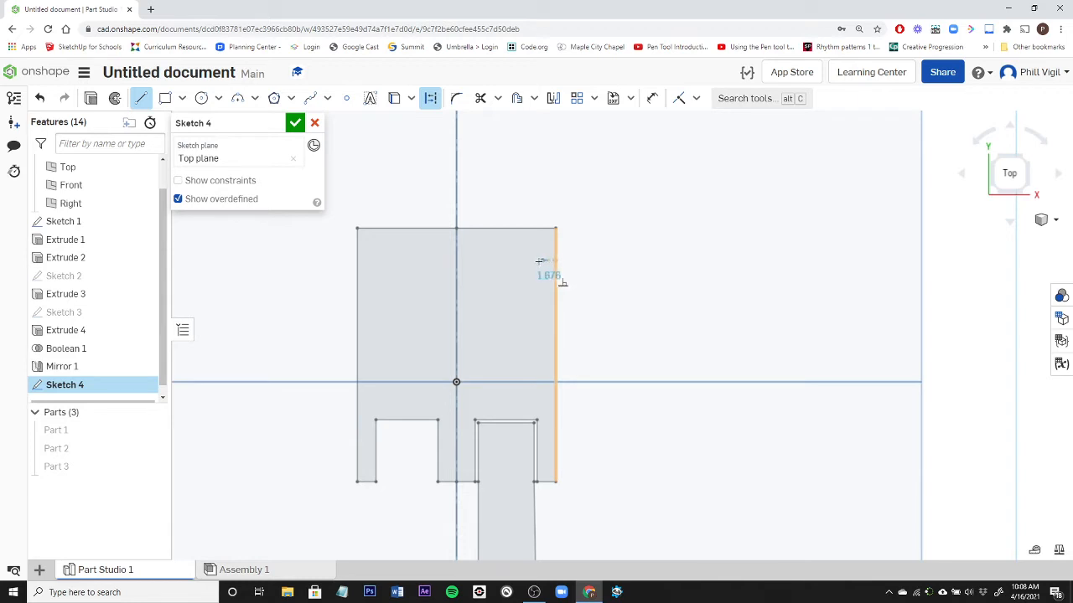
scroll(538, 260, "up", 2)
scroll(538, 260, "up", 2)
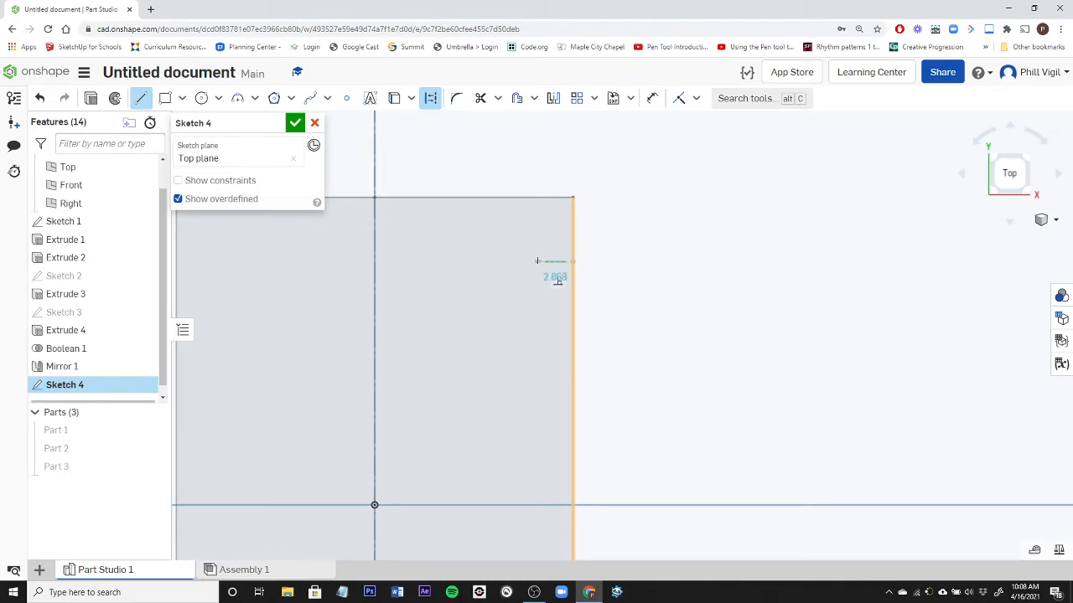
left_click(573, 261)
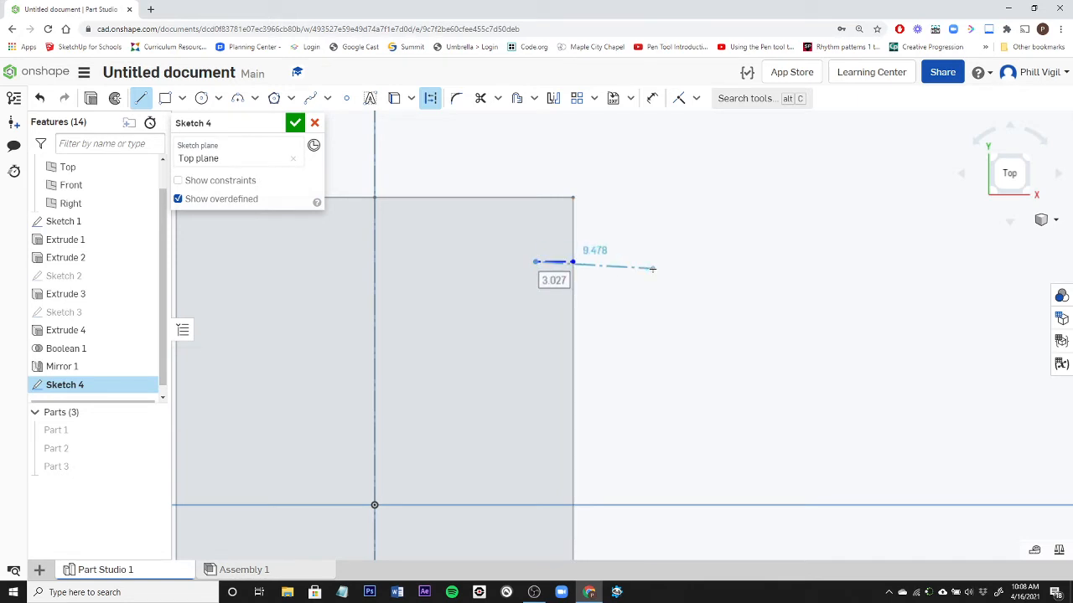
key("Escape")
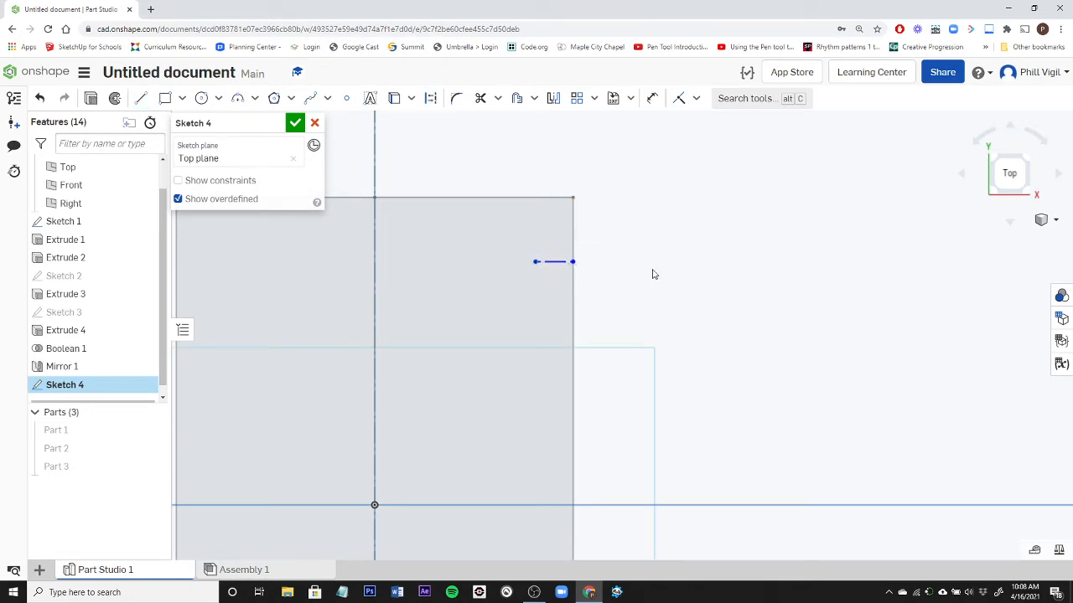
left_click(201, 100)
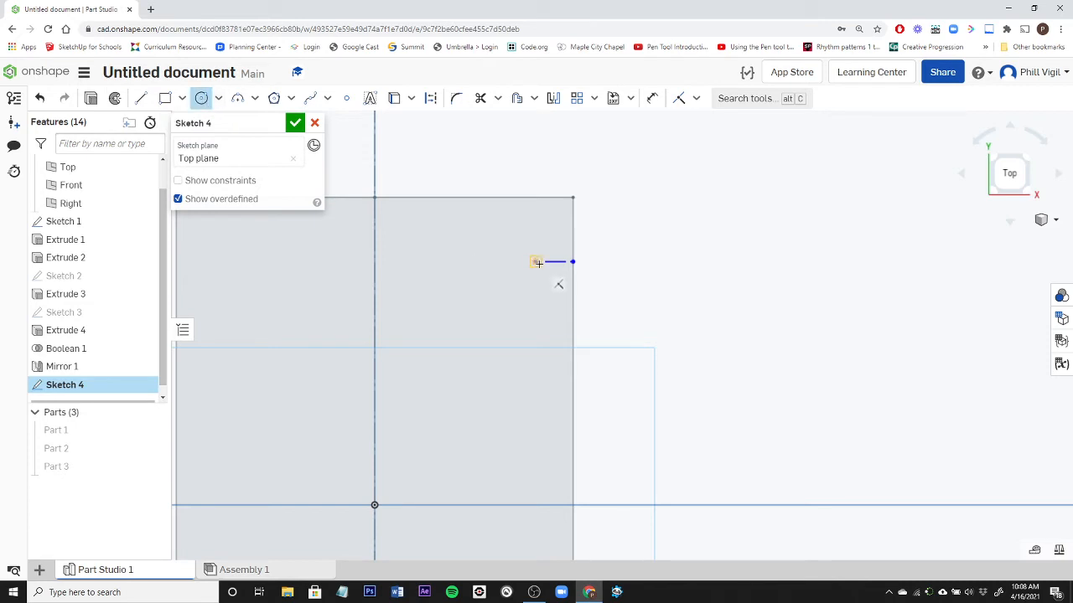
left_click(537, 262)
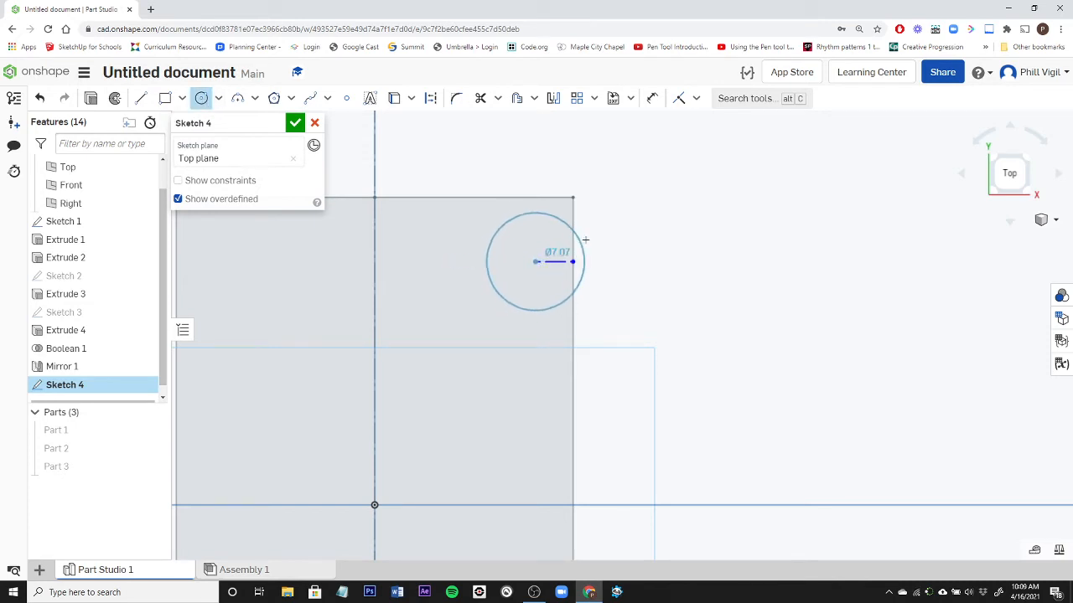
key("Escape")
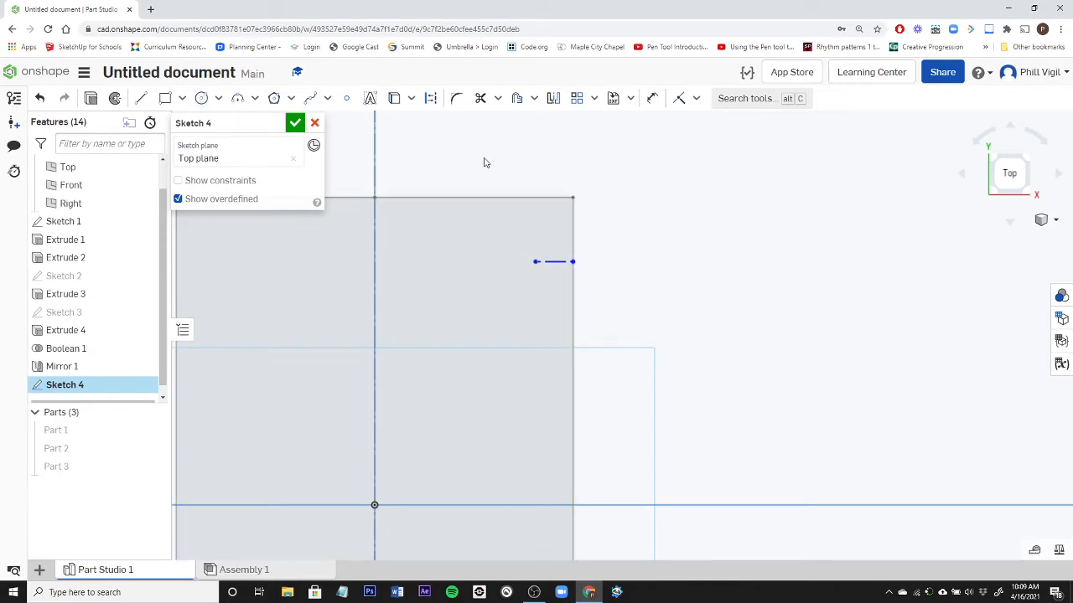
Step: Dimension the horizontal construction line's length to 2 mm
left_click(651, 99)
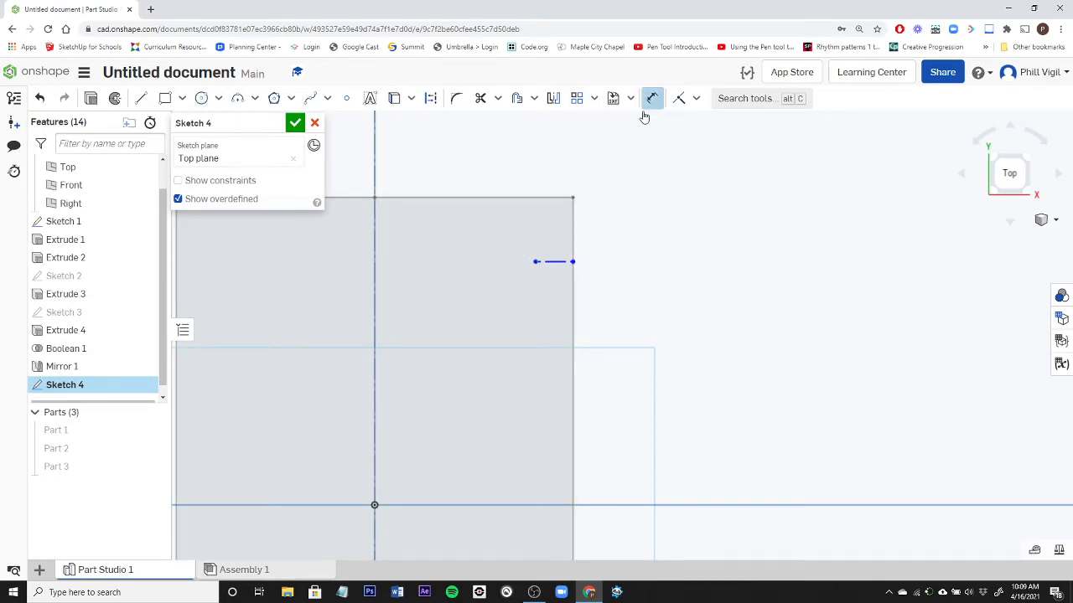
left_click(559, 262)
left_click(555, 153)
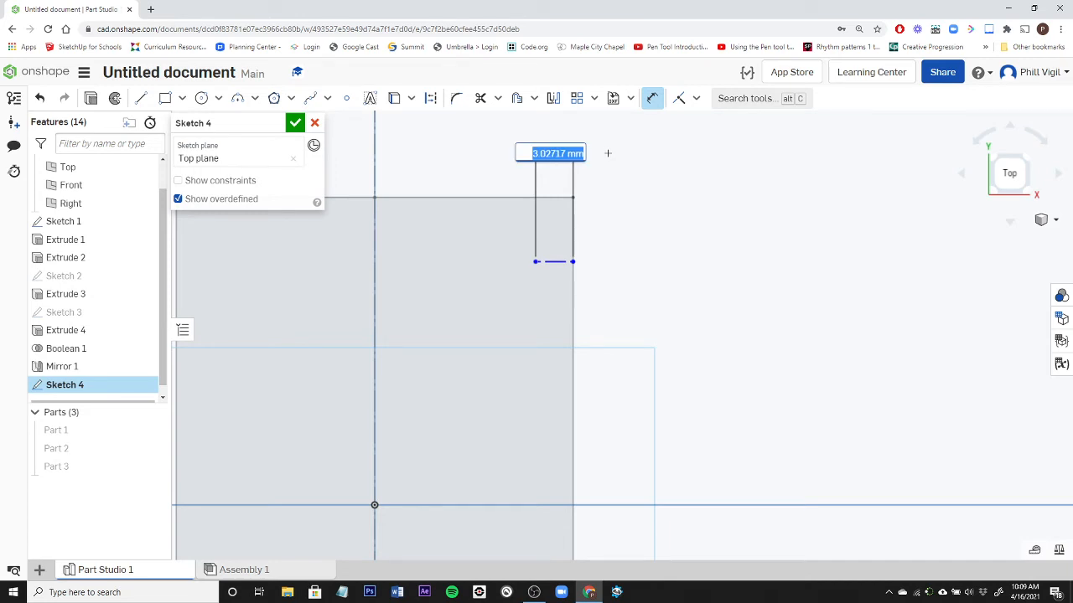
type("2")
key("Return")
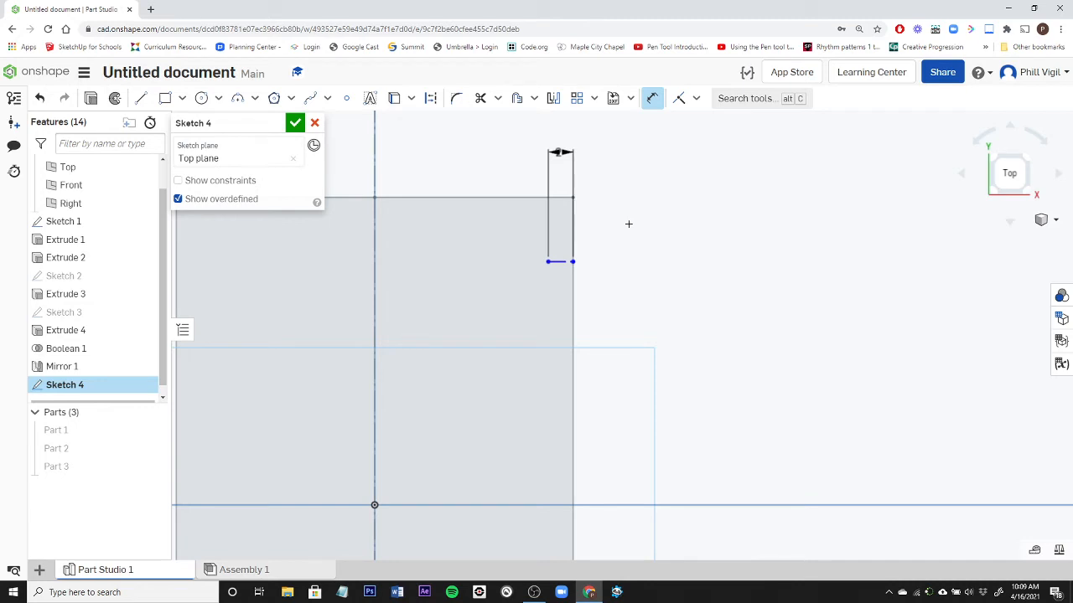
Step: Draw a circle centred on the construction line's inner end and dimension its diameter to 6 mm
left_click(201, 98)
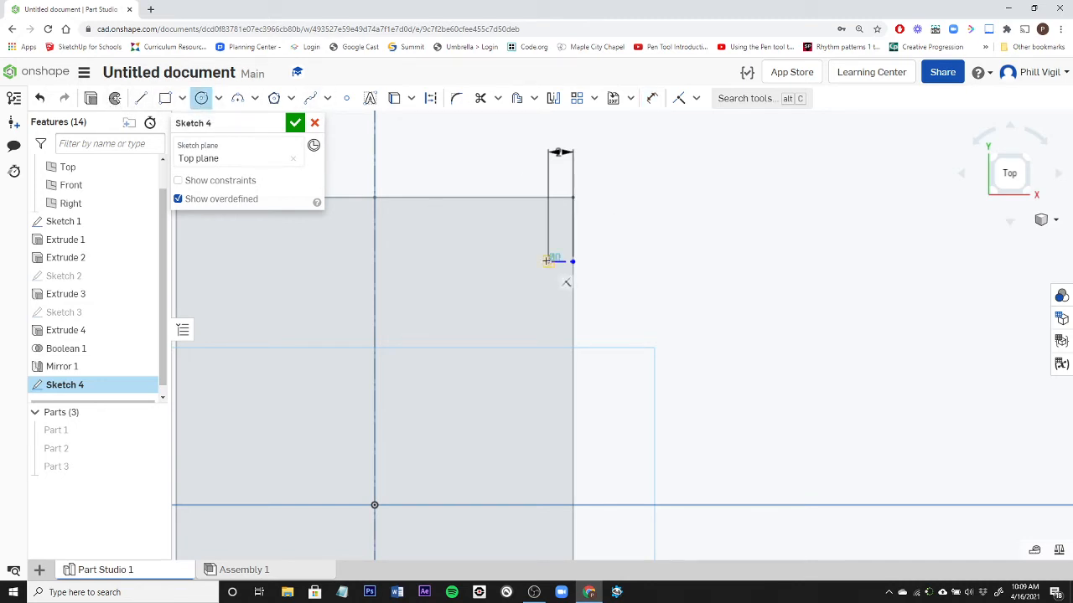
left_click(547, 262)
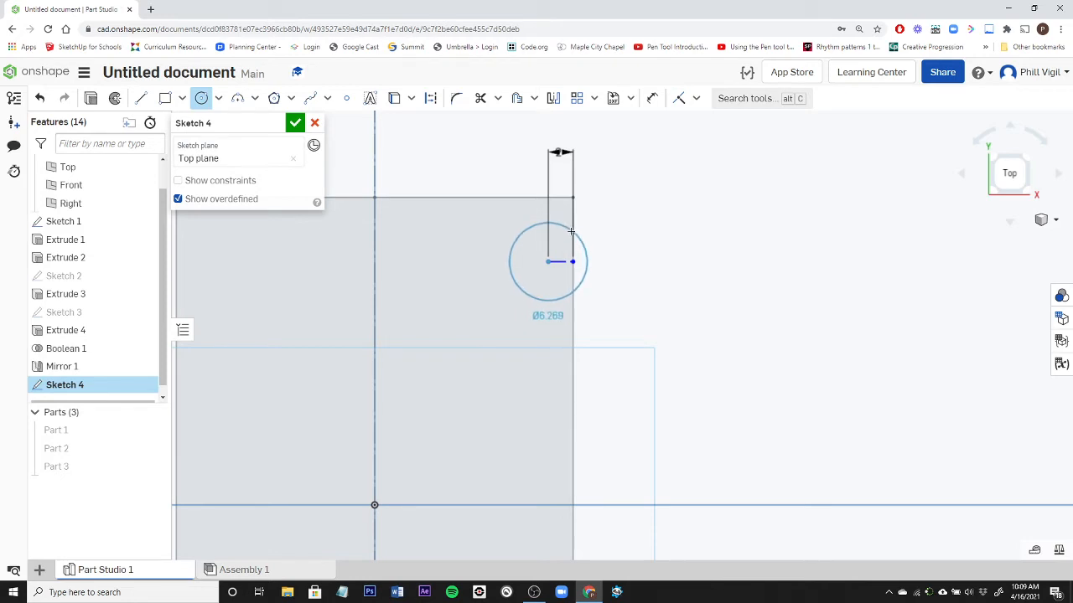
left_click(570, 231)
left_click(652, 98)
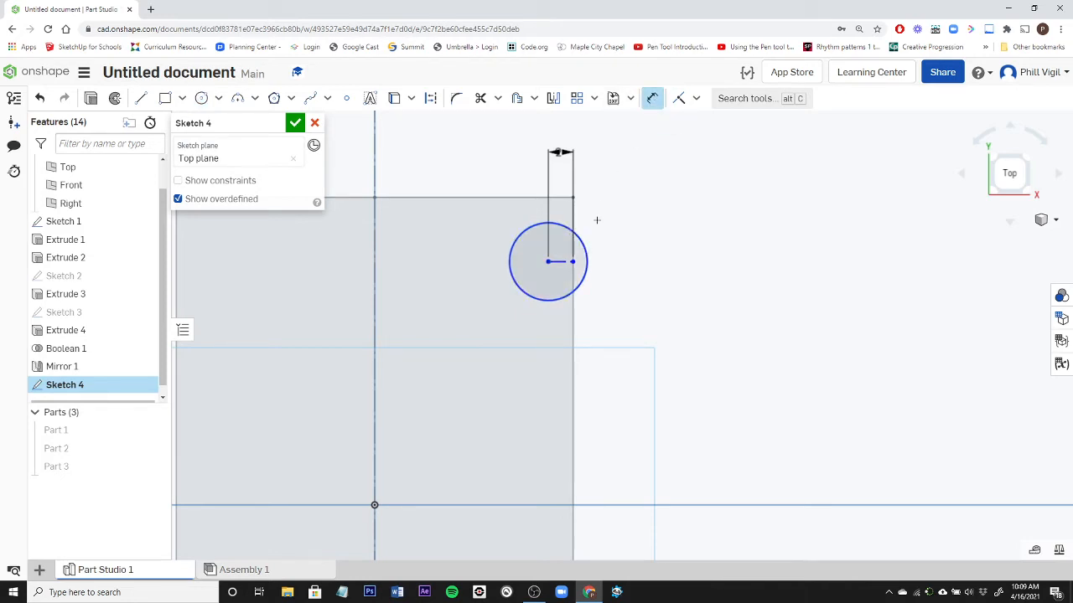
left_click(584, 244)
left_click(658, 174)
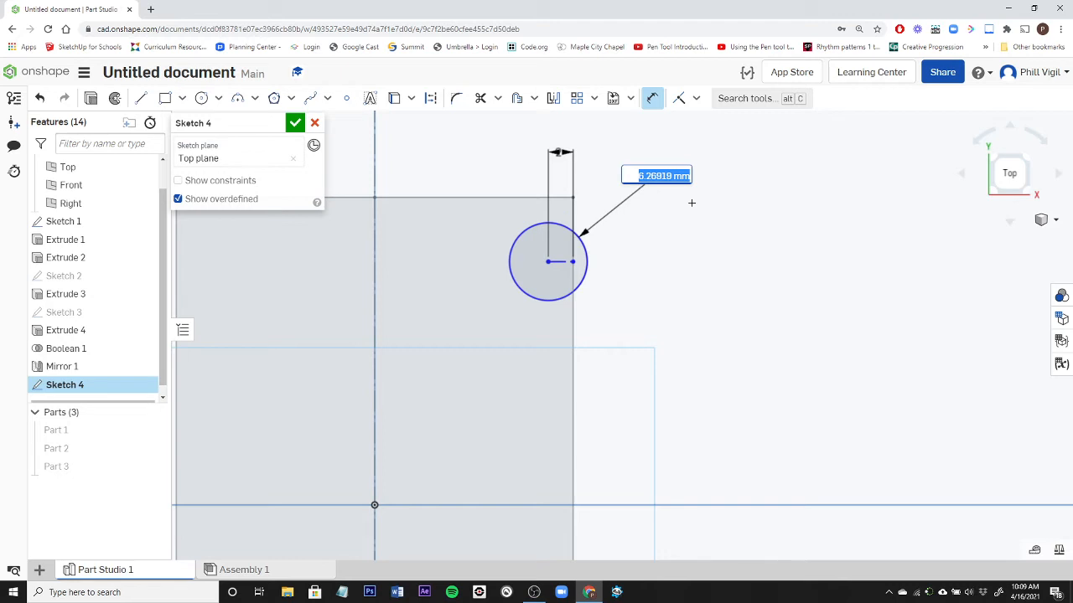
type("6")
key("Return")
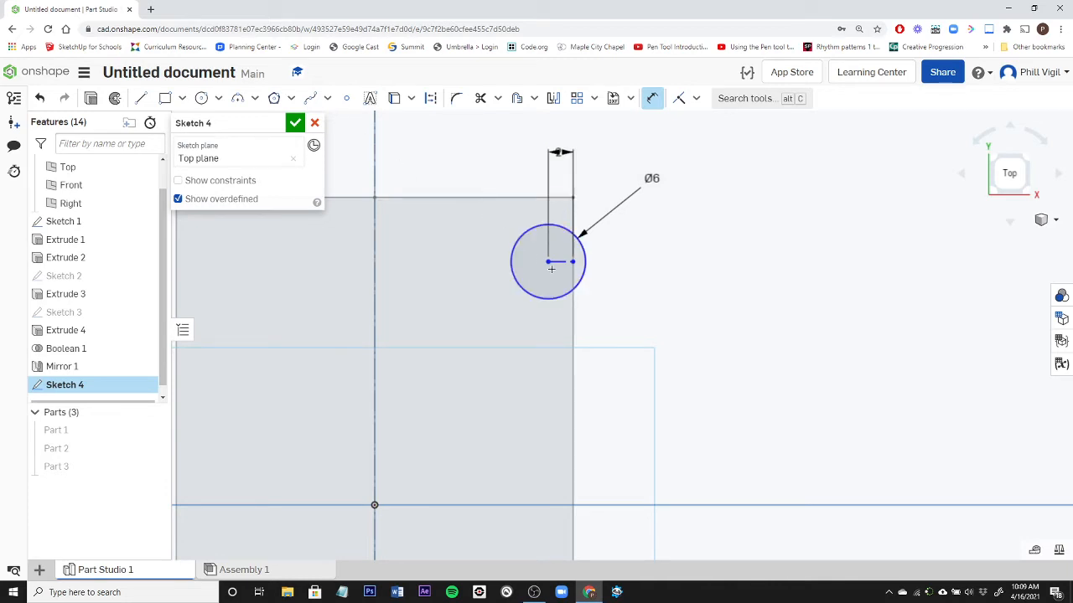
Step: Draw a solid vertical line across the 6 mm circle through its centre, dividing it into two halves
left_click(140, 98)
left_click(543, 261)
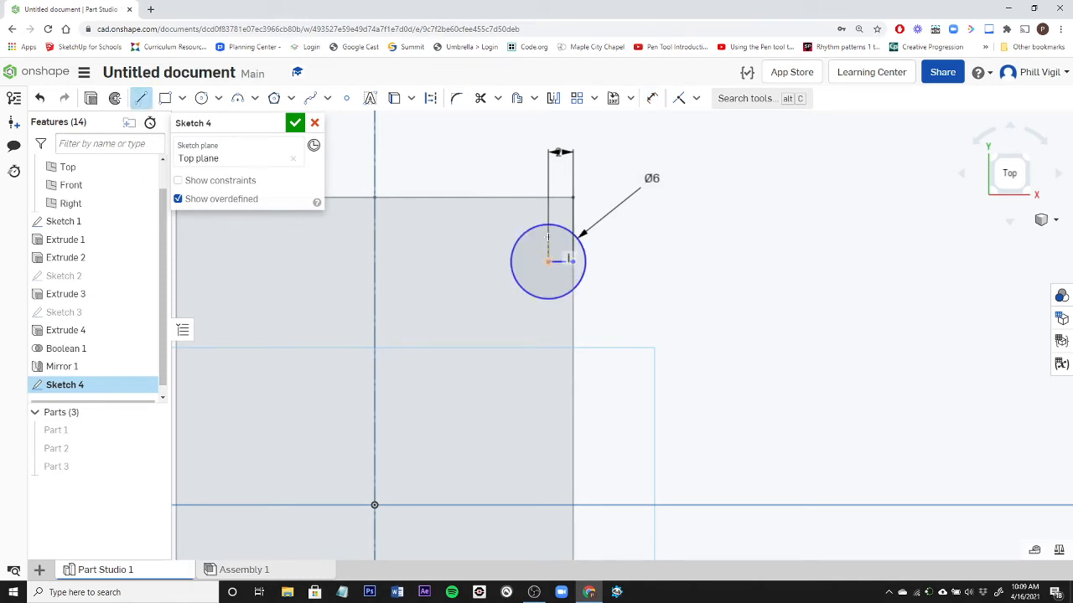
scroll(548, 236, "up", 3)
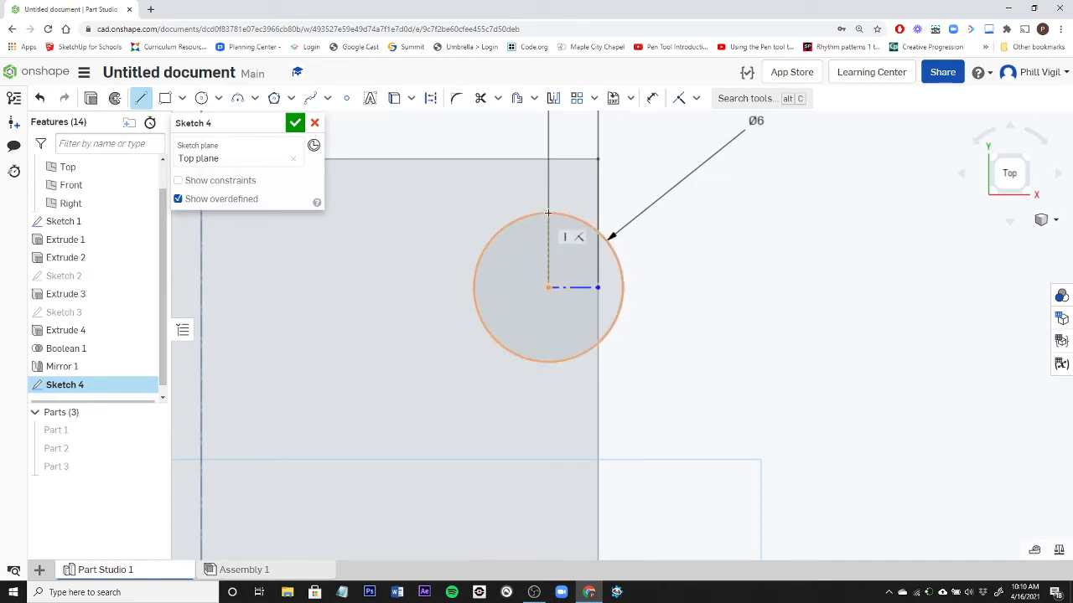
left_click(545, 232)
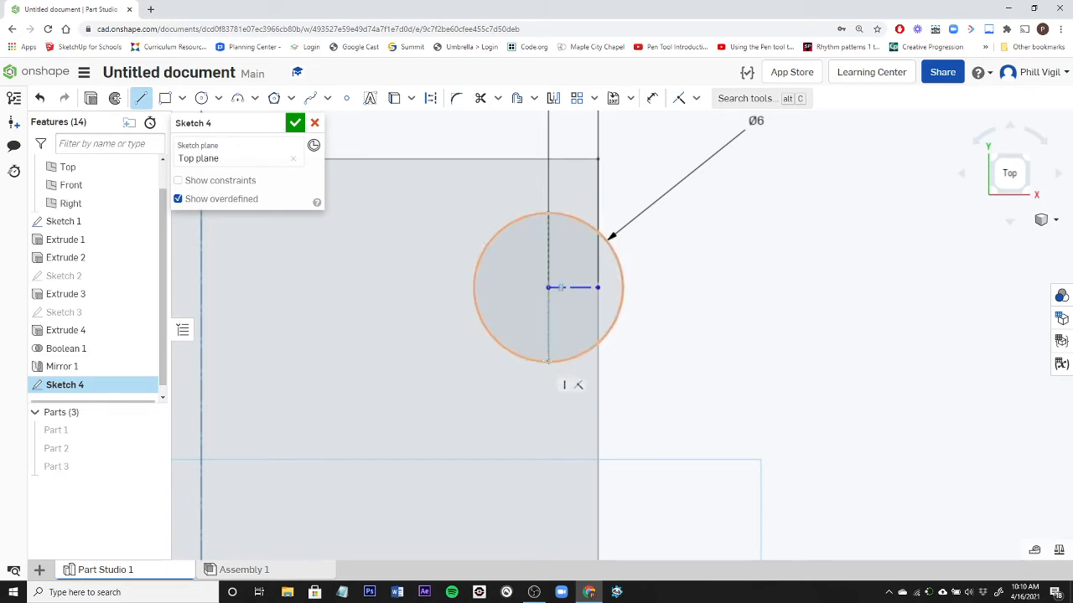
left_click(547, 361)
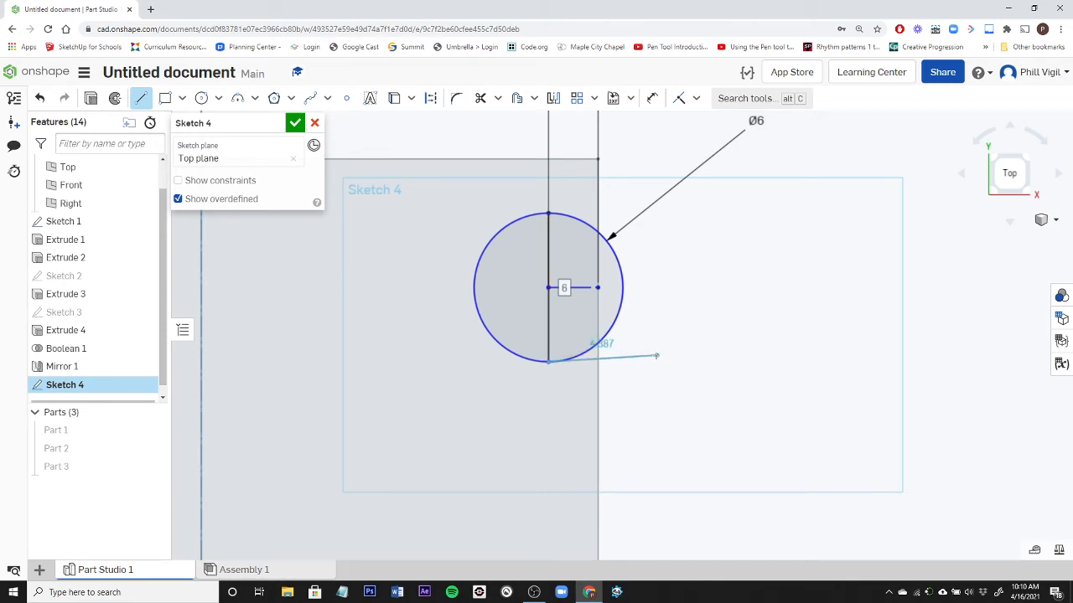
key("Escape")
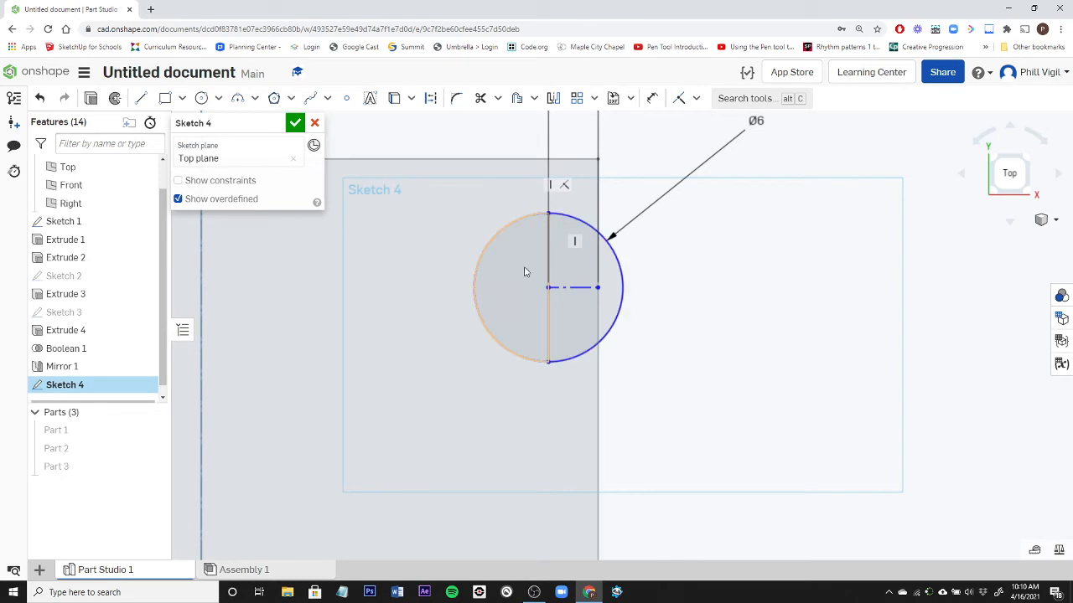
Step: Revolve one half of the 6 mm circle a full turn about its vertical diameter line as a new part, and hide that part
scroll(586, 286, "down", 3)
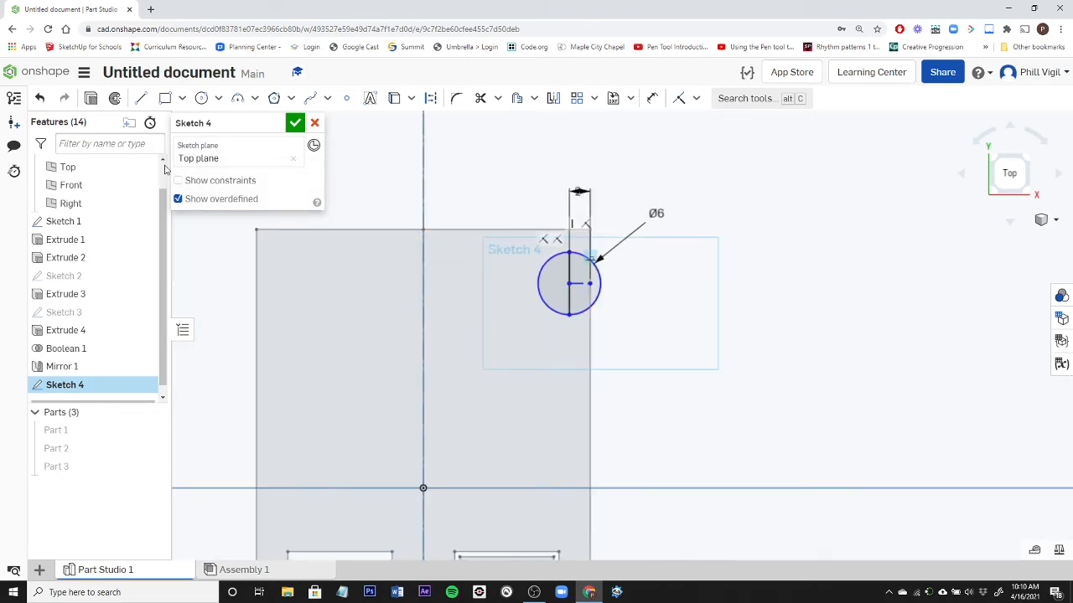
left_click(115, 99)
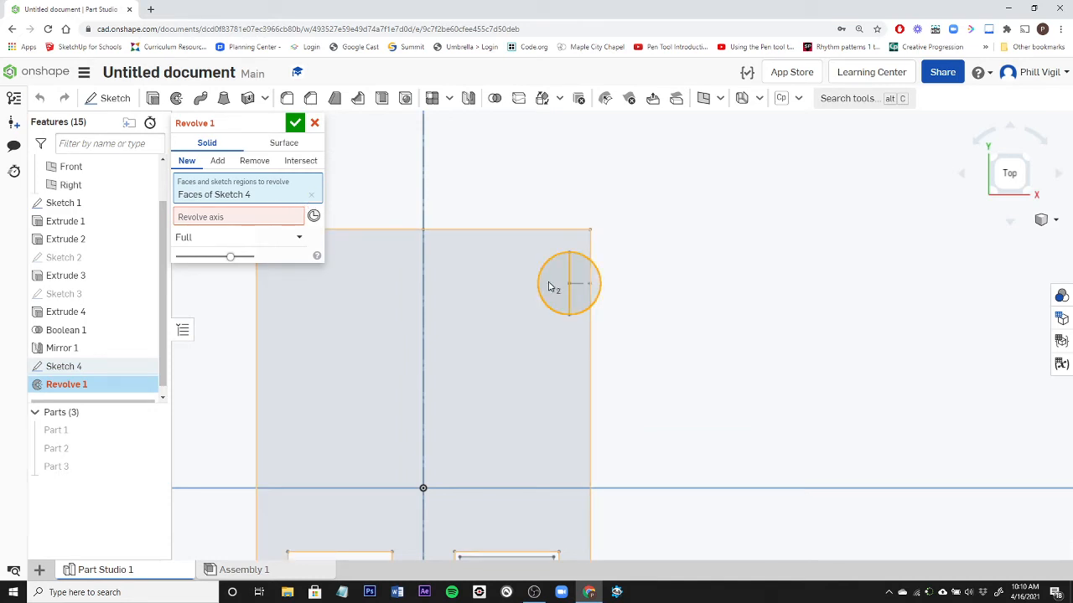
left_click(311, 194)
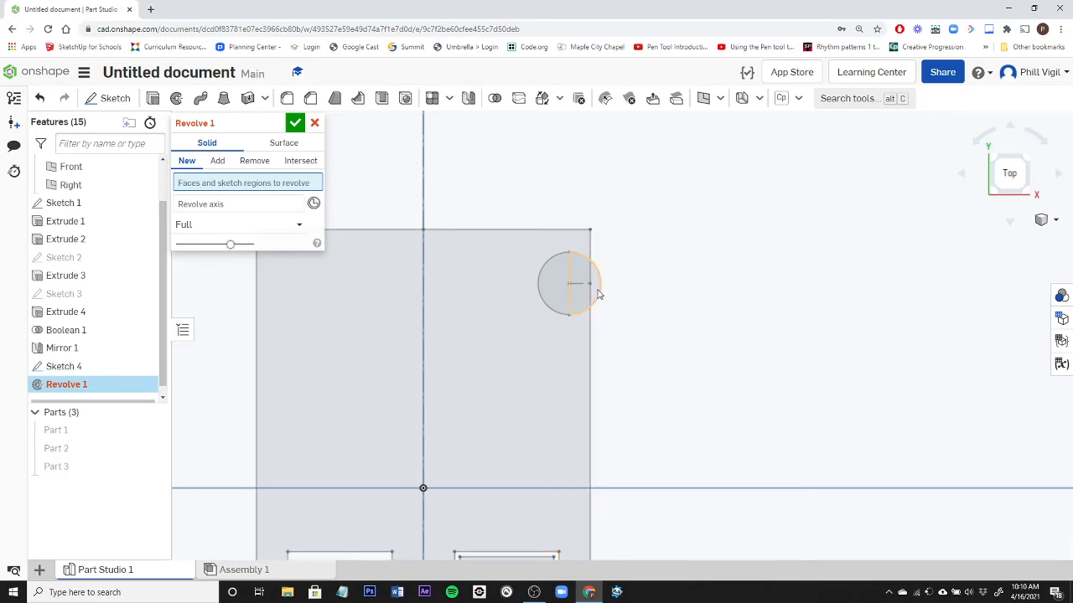
left_click(599, 293)
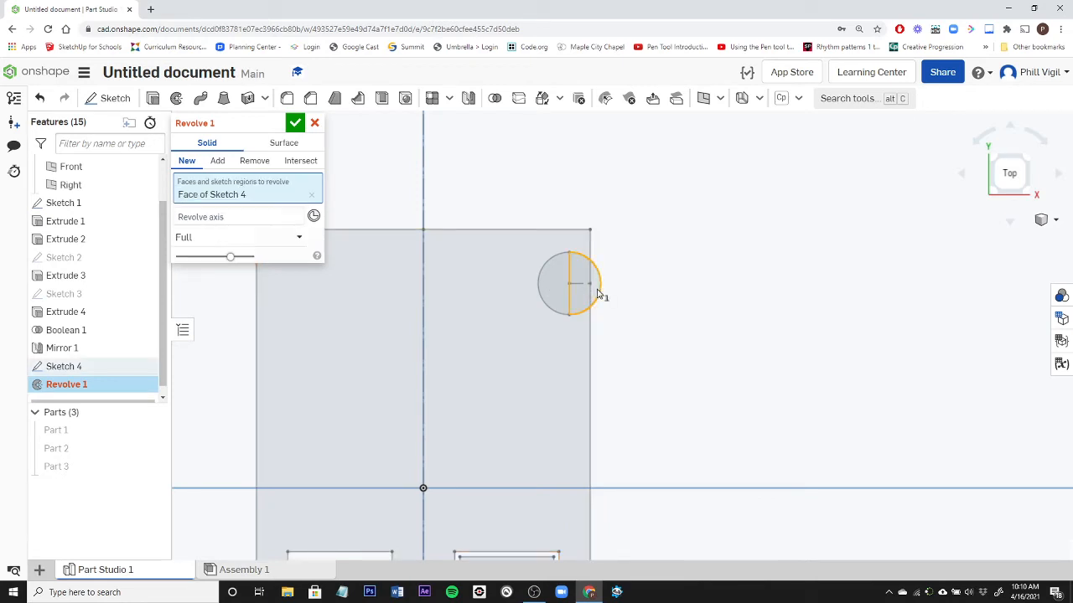
left_click(245, 220)
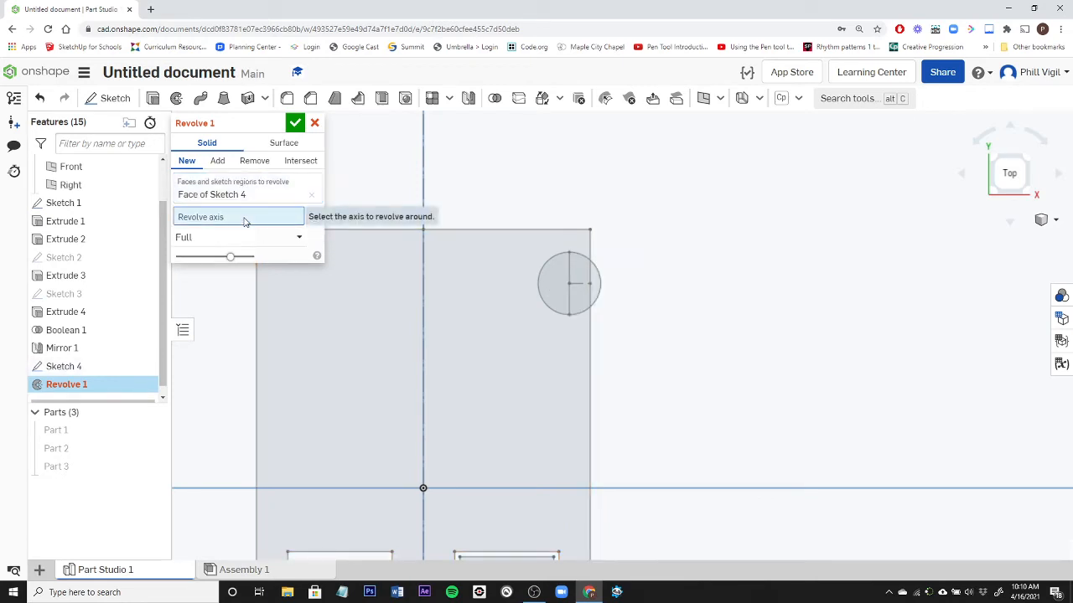
left_click(570, 269)
scroll(478, 314, "down", 3)
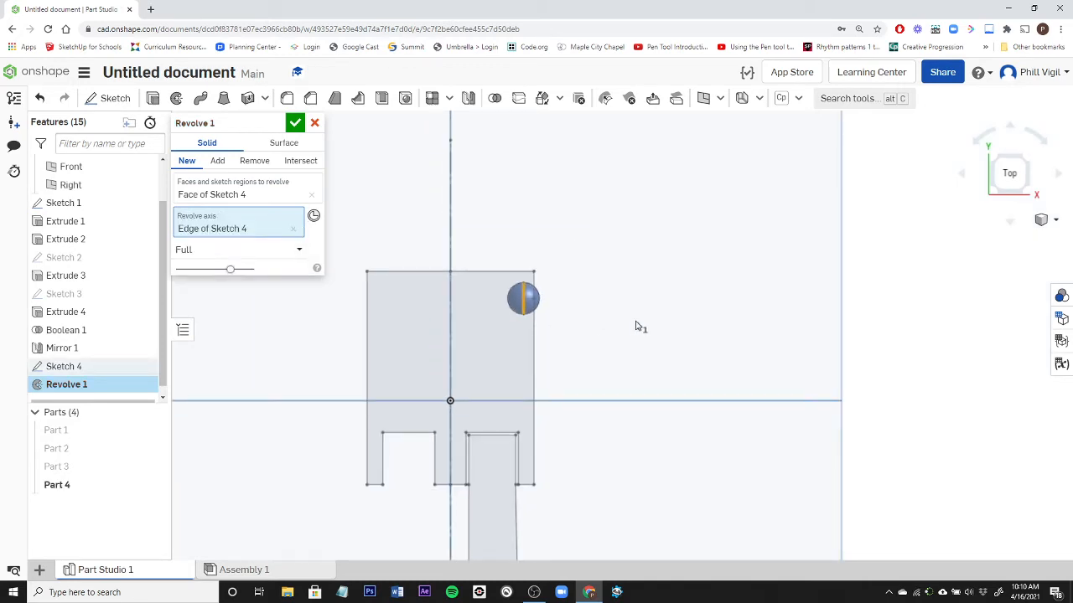
left_click(295, 124)
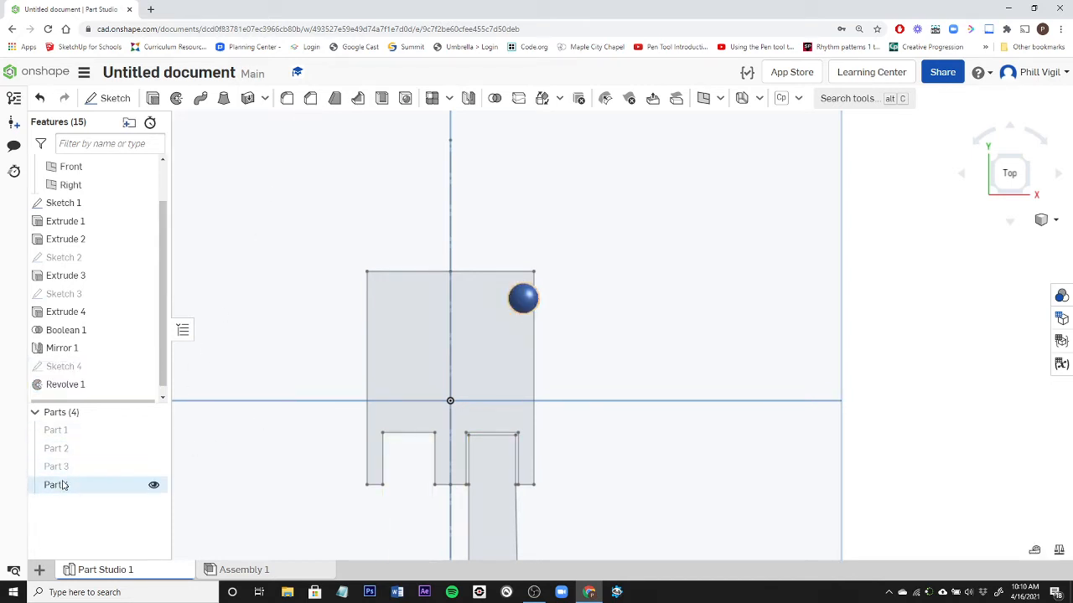
left_click(153, 487)
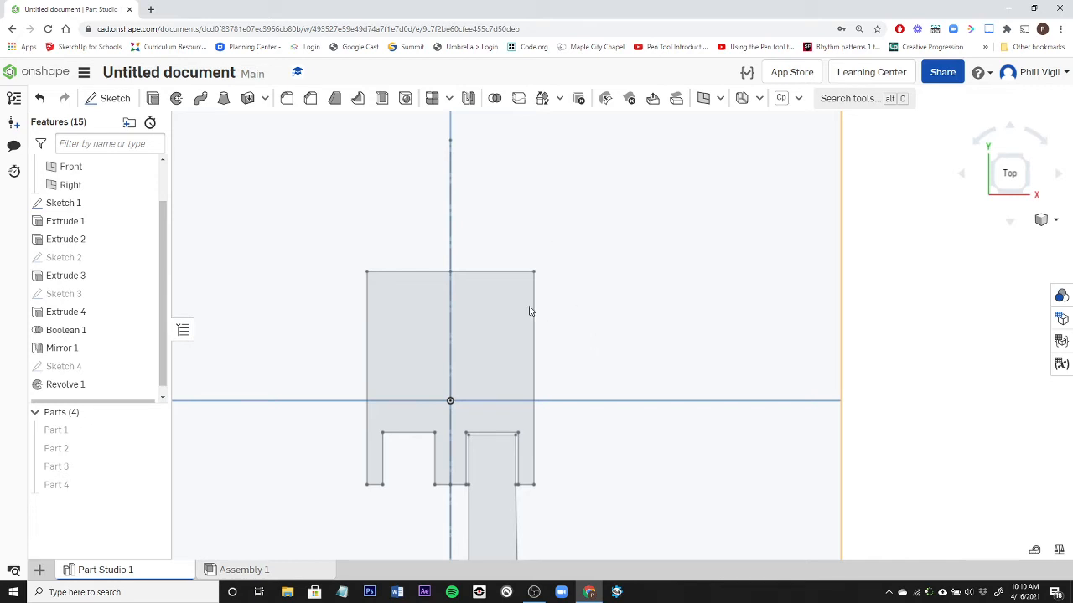
Step: Start a sketch on the Top plane with construction mode on, and show Sketch 3 and Sketch 4 for reference
left_click(95, 100)
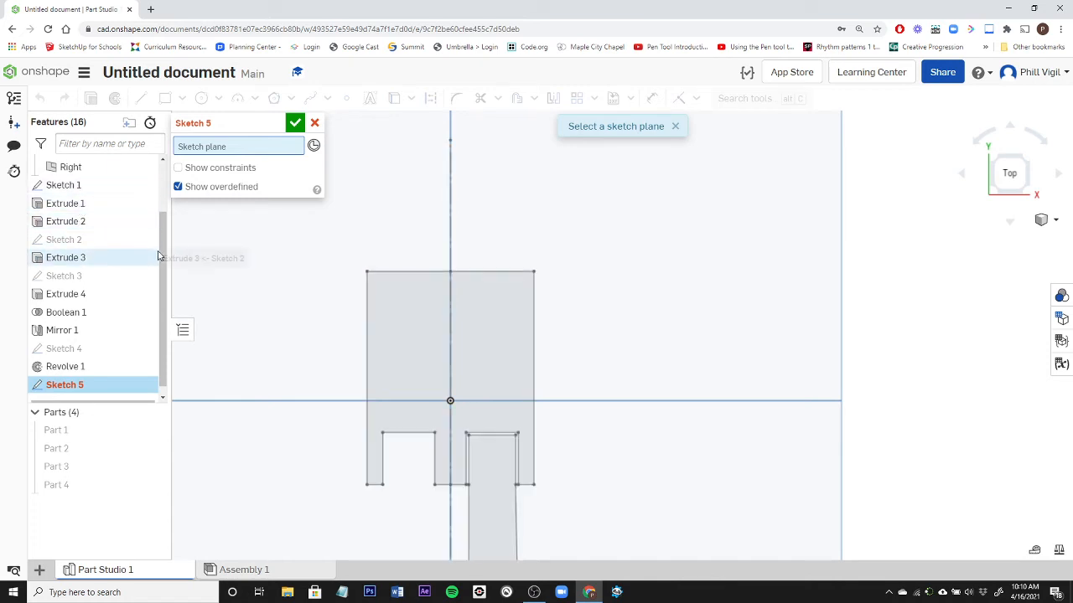
scroll(126, 251, "up", 2)
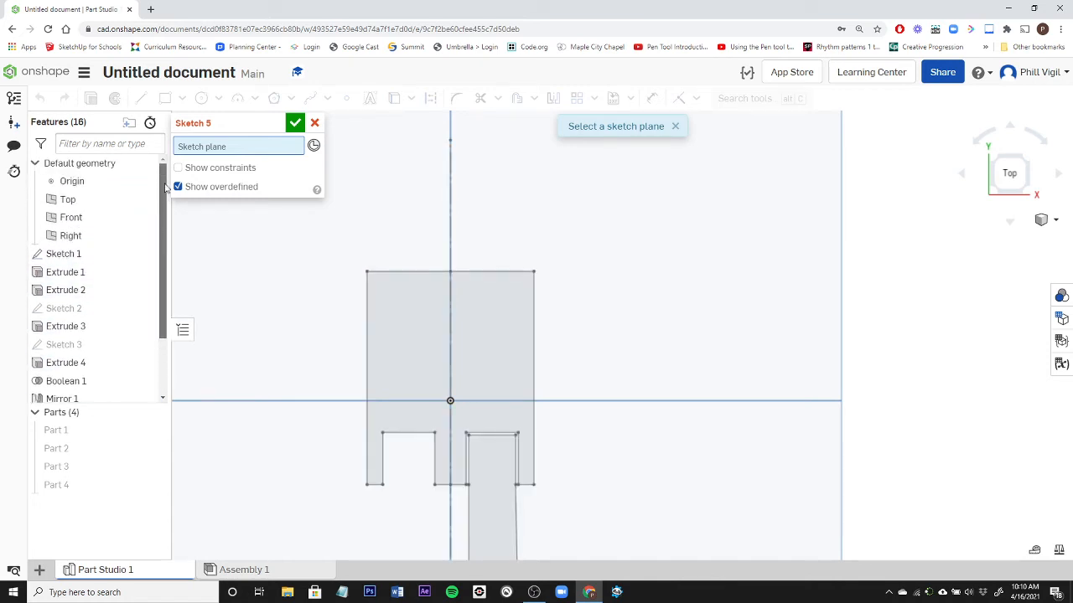
left_click(69, 200)
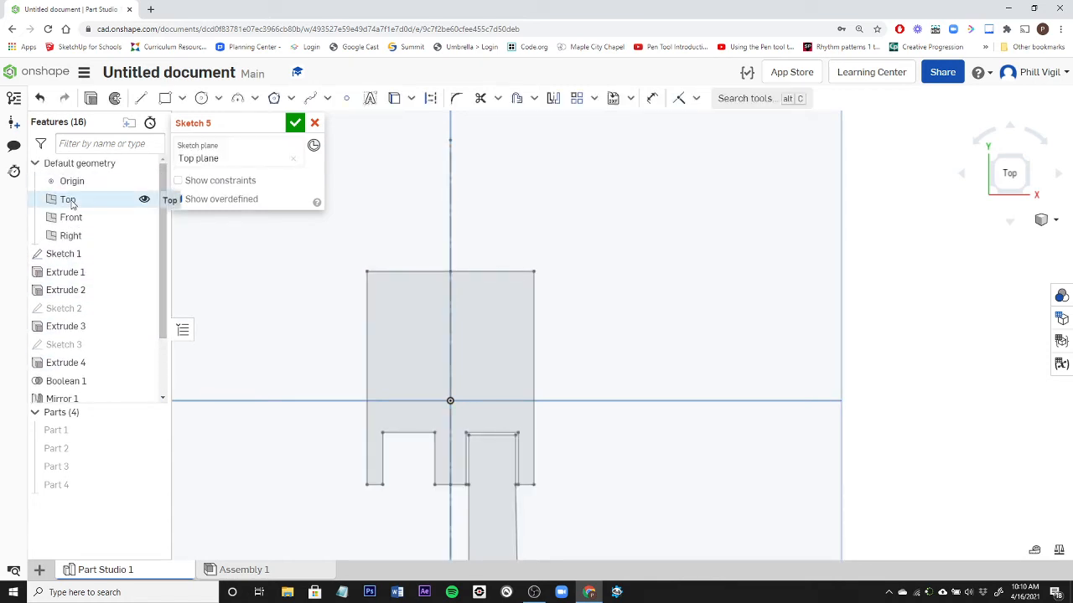
left_click(428, 99)
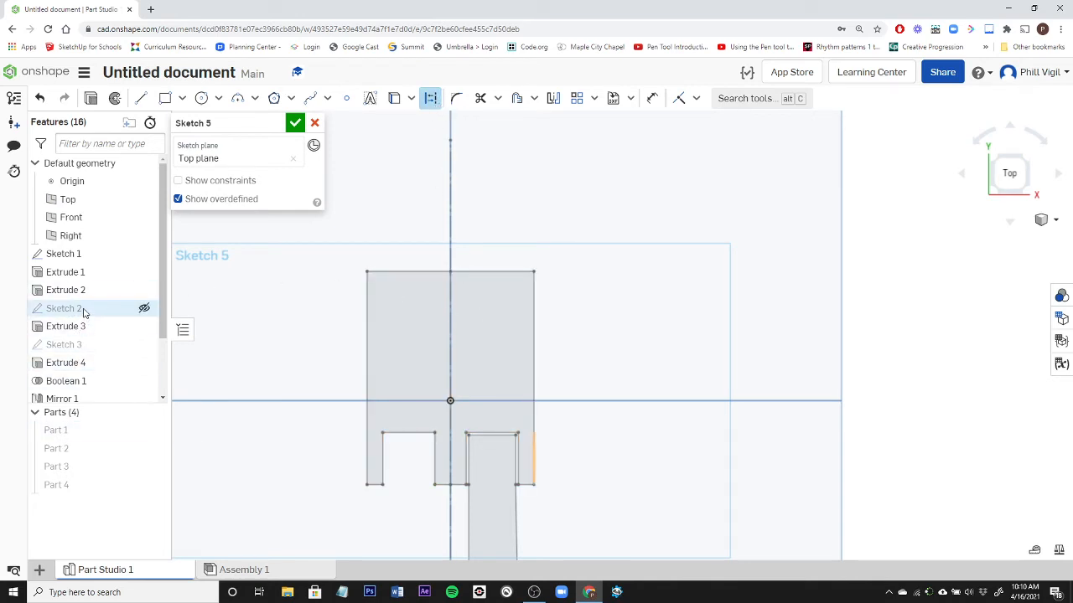
left_click(146, 345)
scroll(125, 337, "down", 2)
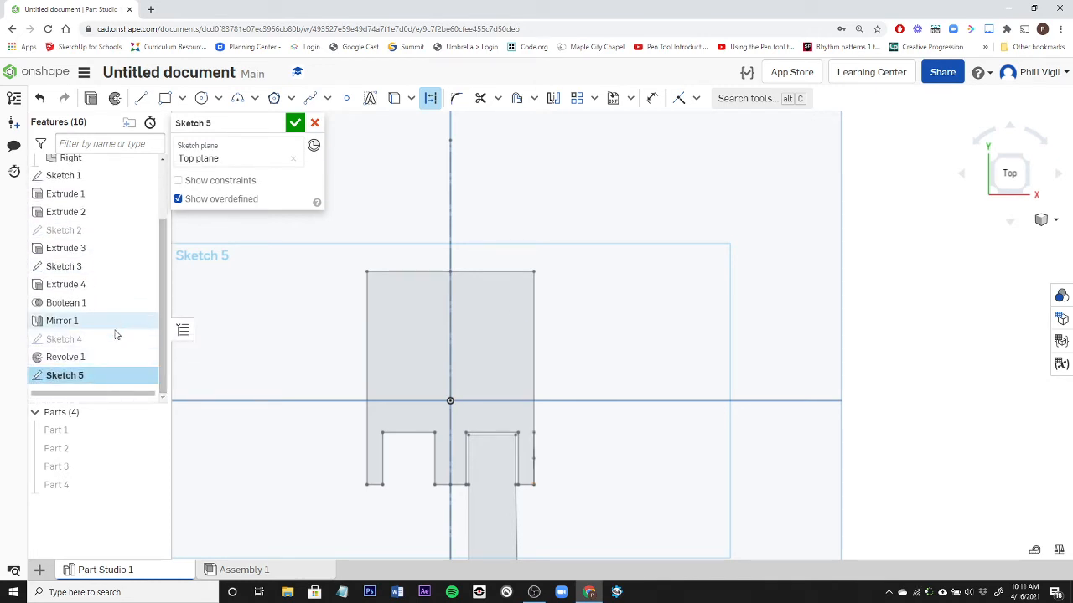
left_click(145, 340)
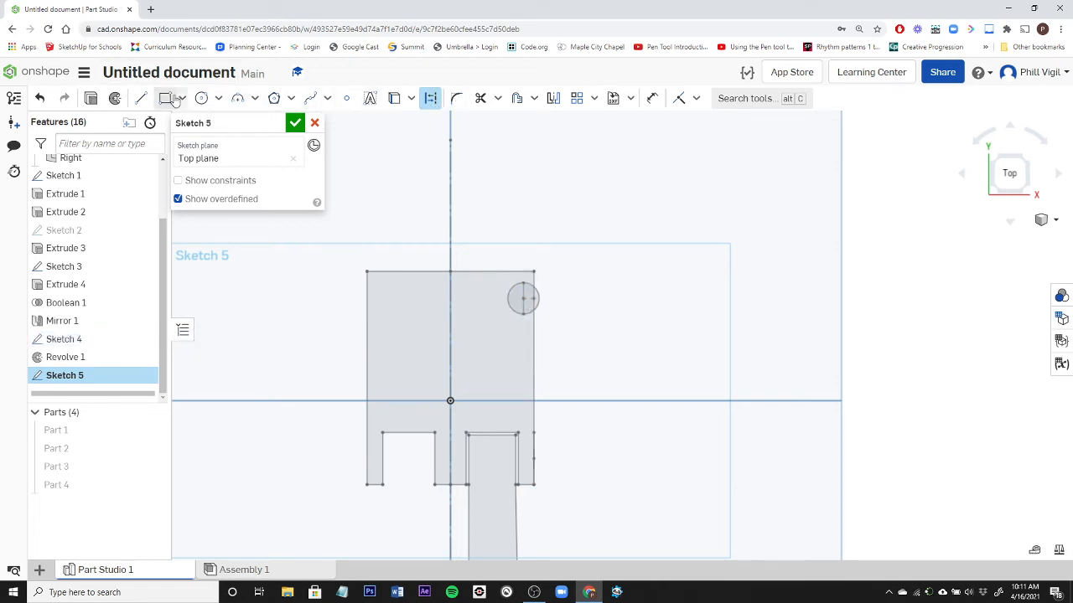
Step: Draw a construction circle concentric with the 6 mm circle and dimension its diameter to 7 mm
left_click(201, 98)
scroll(519, 307, "up", 3)
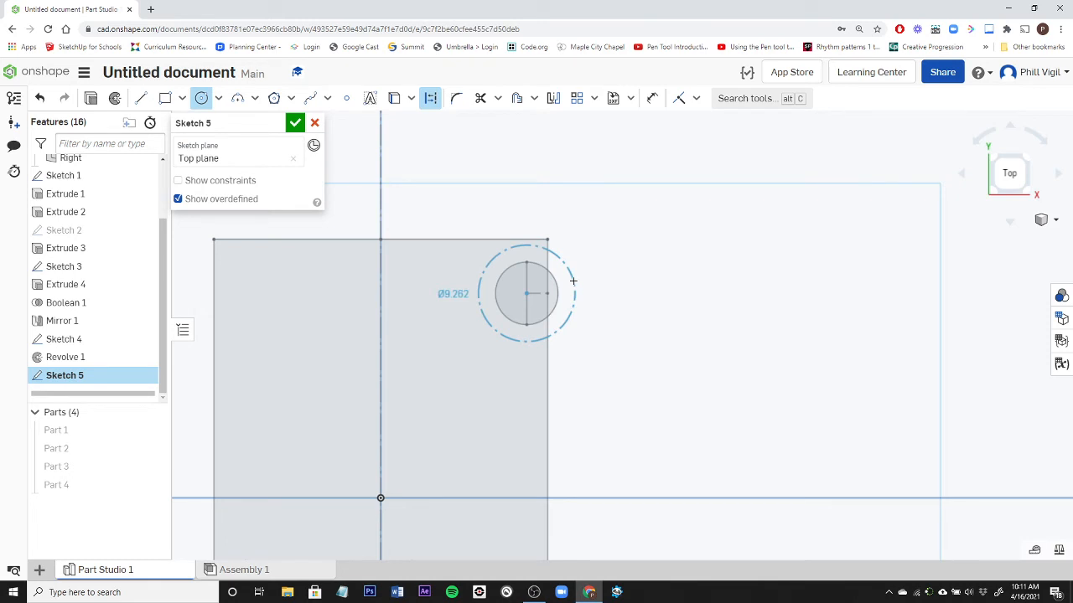
left_click(573, 281)
left_click(650, 97)
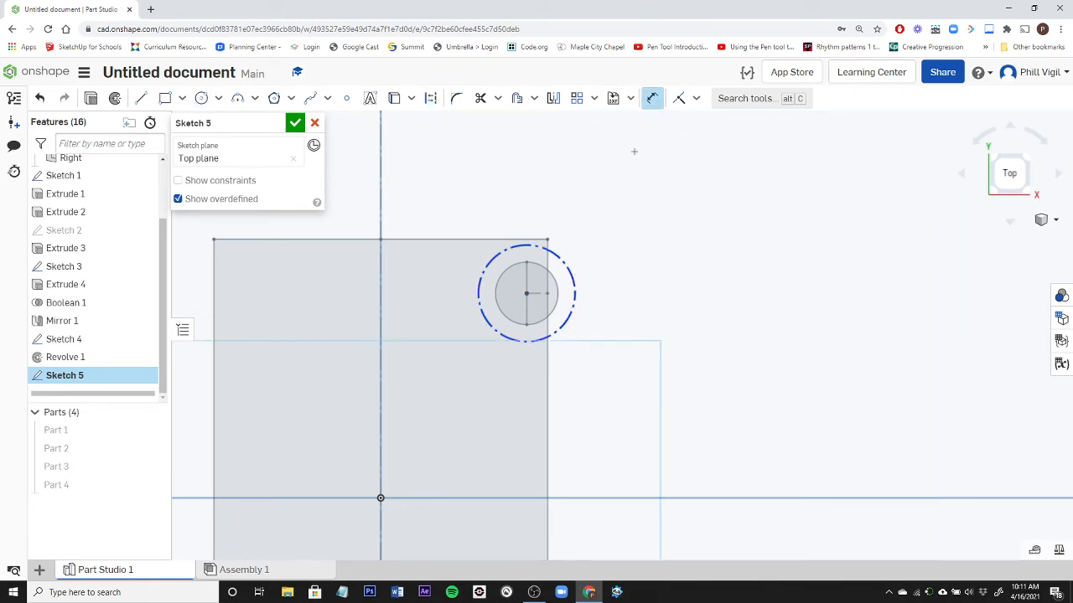
left_click(575, 272)
left_click(648, 285)
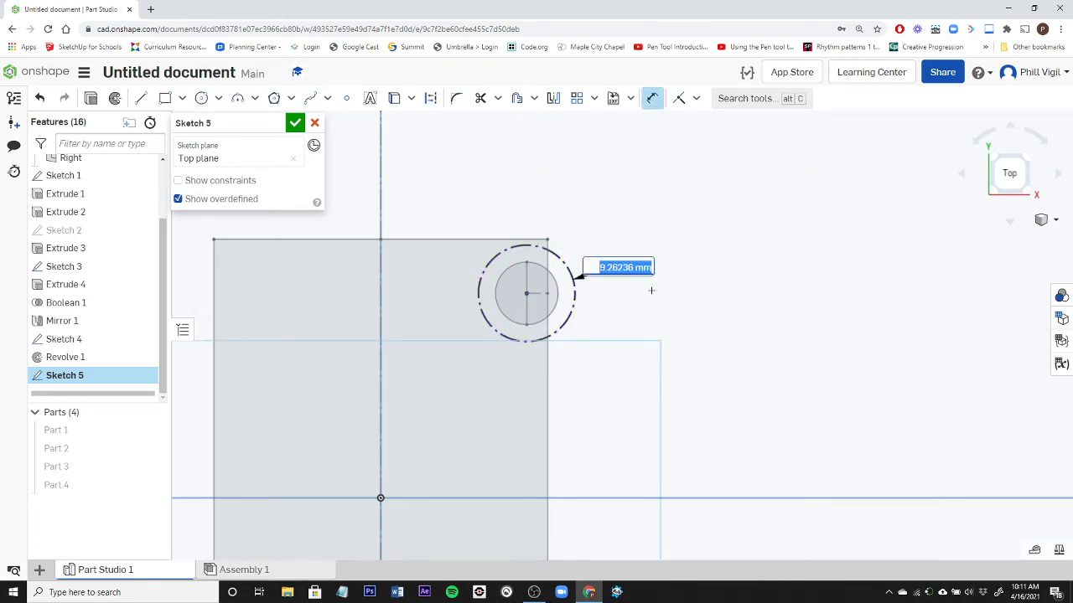
type("7")
key("Return")
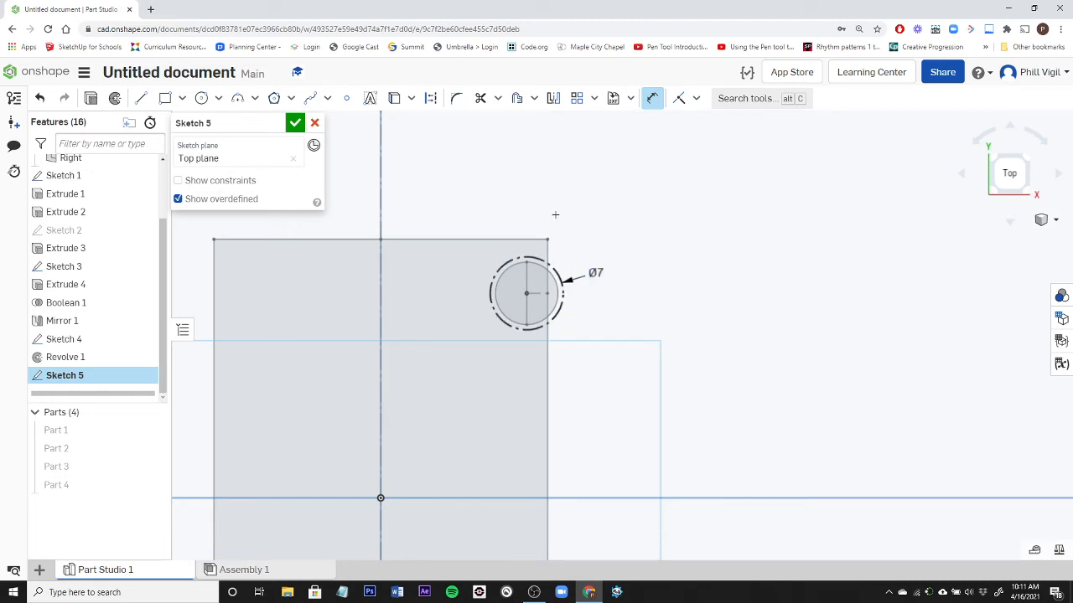
Step: Convert the 7 mm construction circle to solid sketch geometry
left_click(556, 263)
key("Escape")
left_click(557, 276)
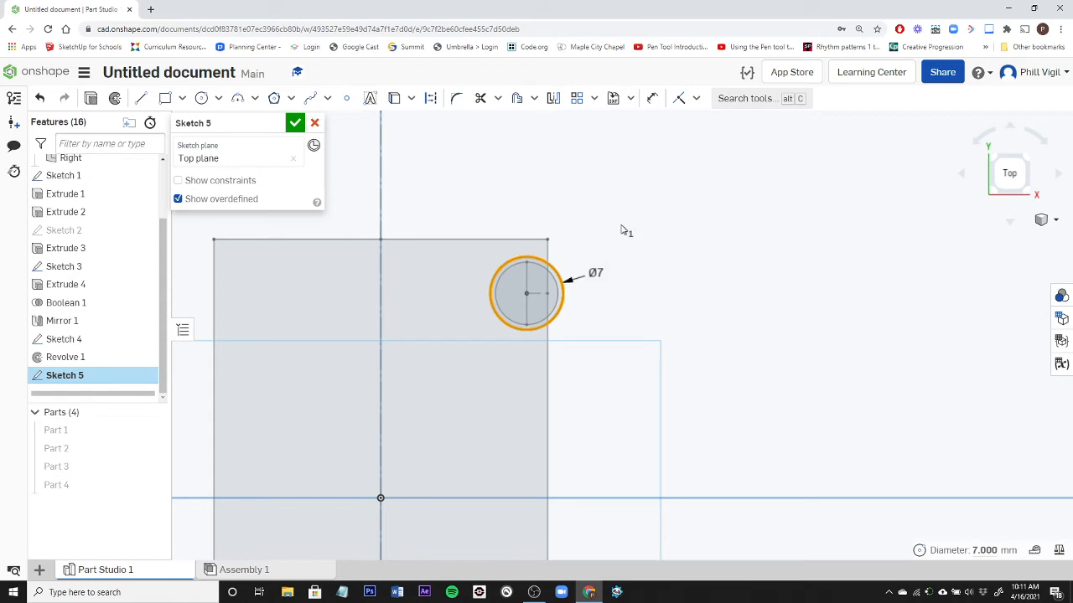
left_click(622, 229)
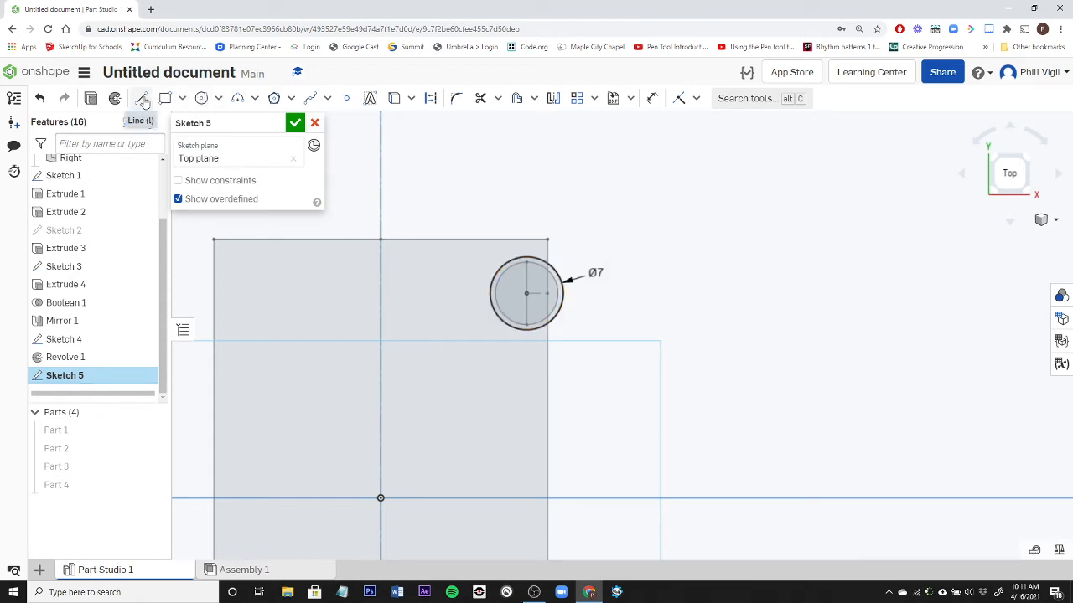
Step: Draw a solid vertical line across the 7 mm circle through its centre, and hide Sketch 4
left_click(143, 98)
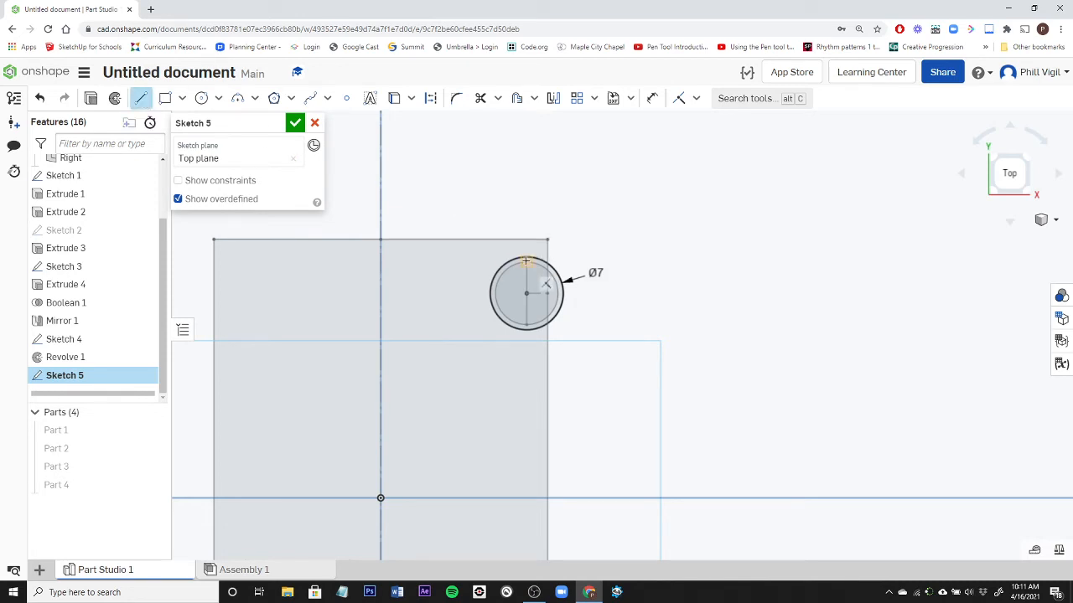
scroll(527, 258, "up", 2)
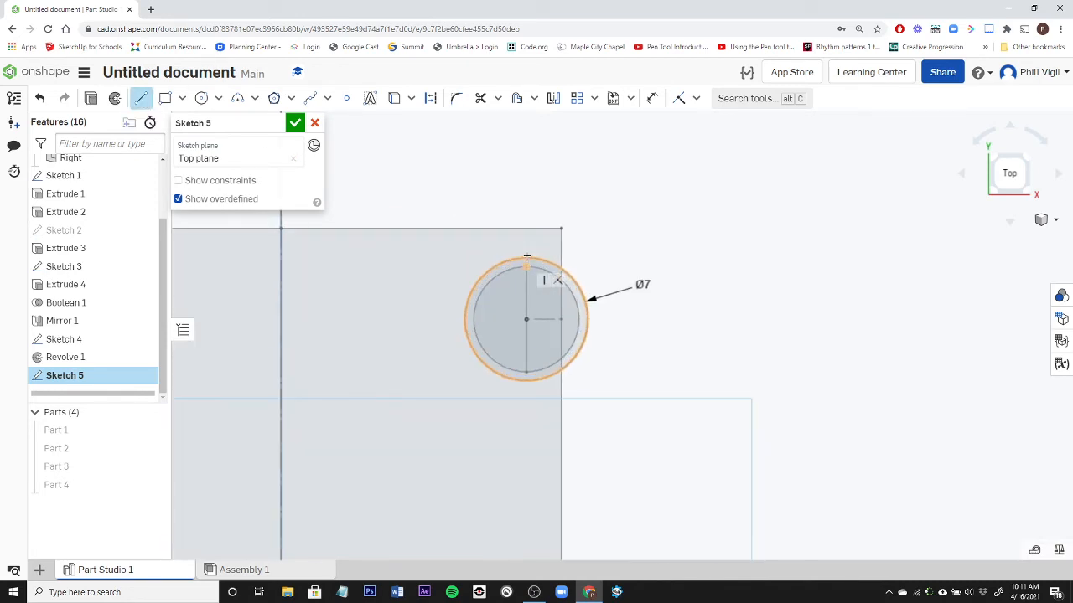
left_click(526, 258)
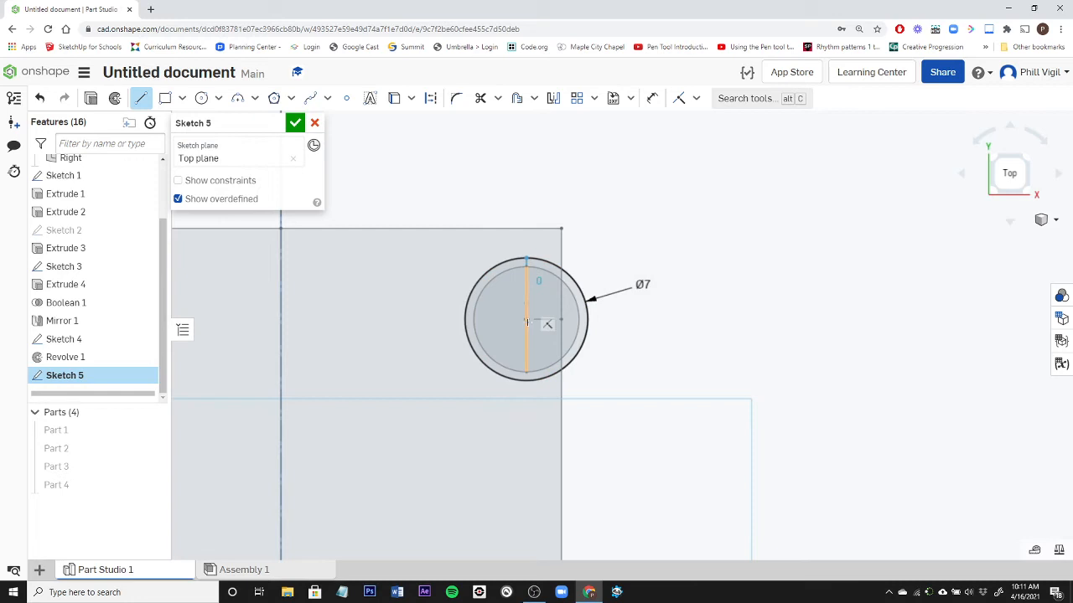
left_click(526, 381)
key("Escape")
scroll(625, 375, "down", 2)
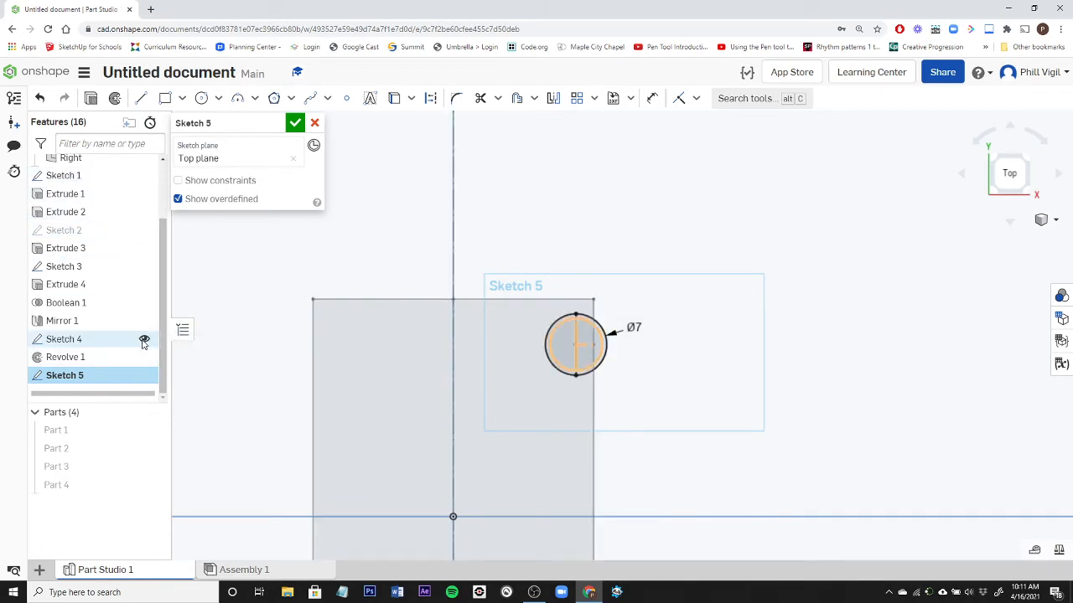
left_click(144, 339)
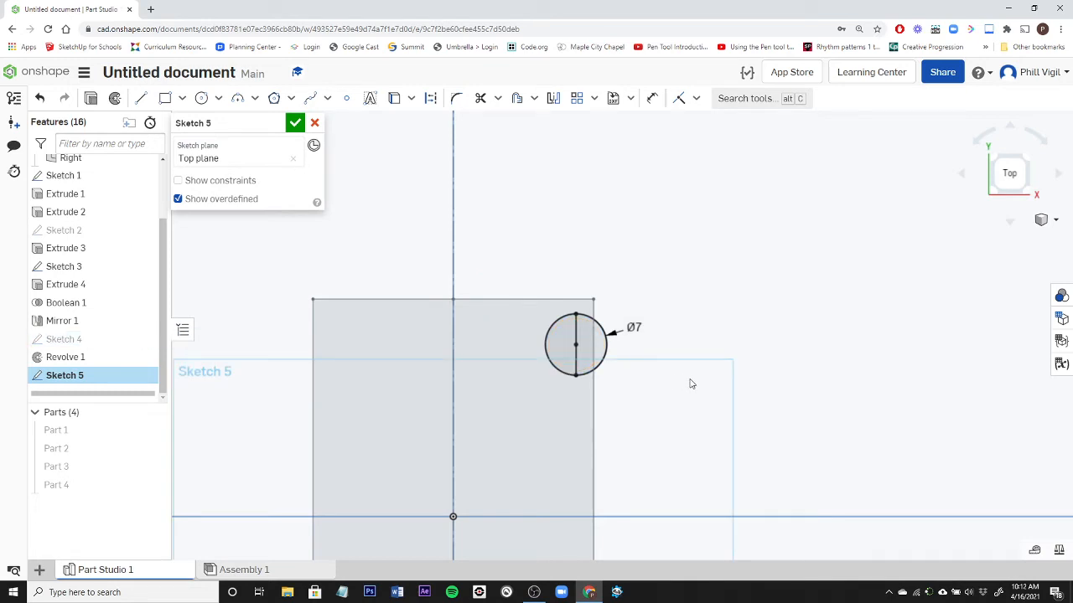
Step: Revolve one half of the 7 mm circle a full turn about its vertical diameter line as a new part
left_click(115, 97)
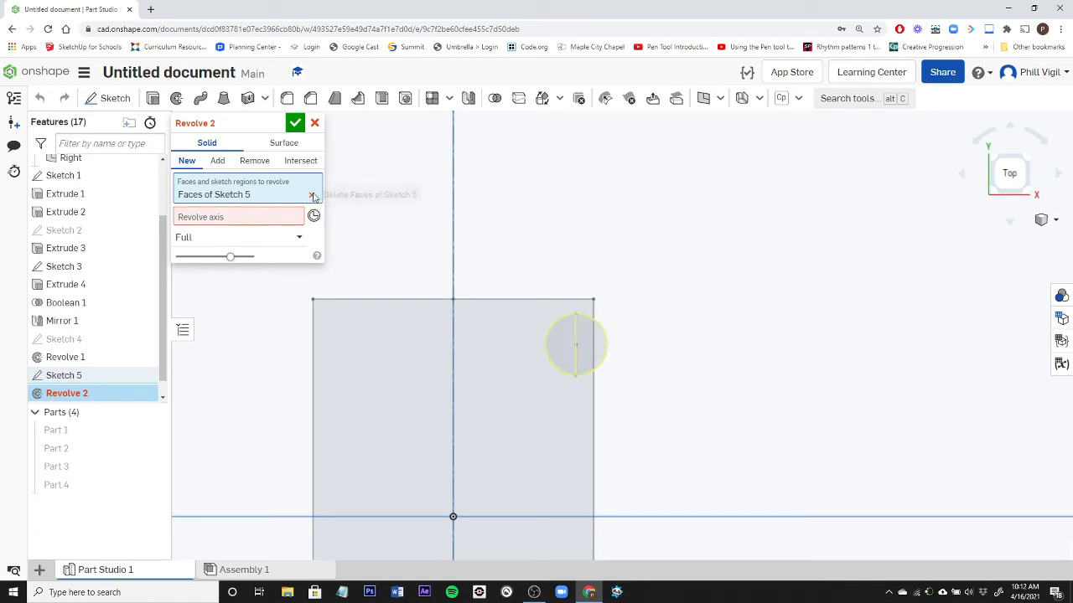
left_click(311, 196)
left_click(605, 338)
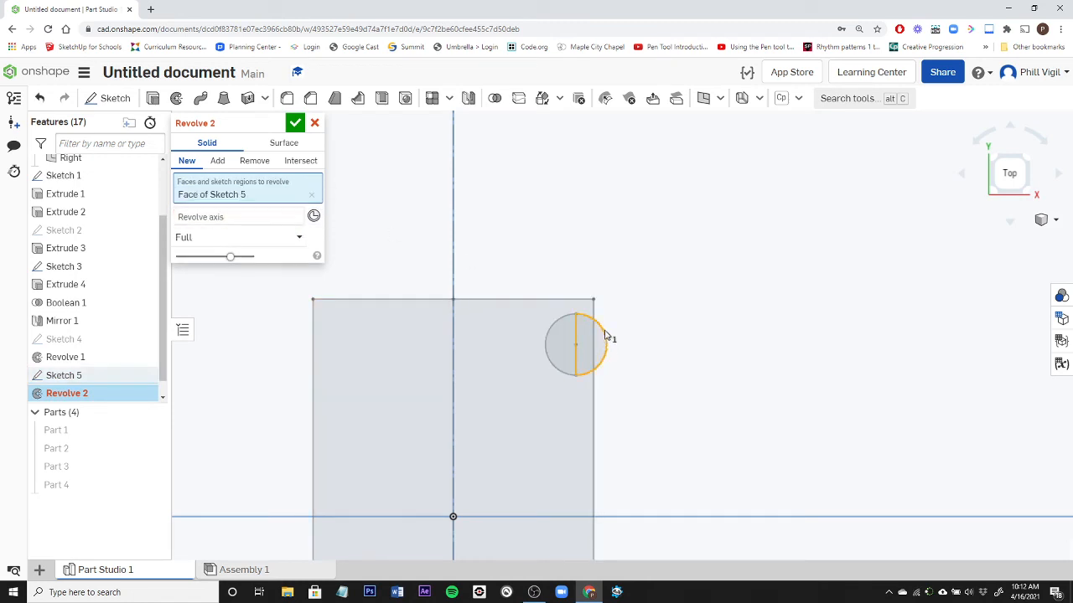
left_click(254, 218)
left_click(576, 335)
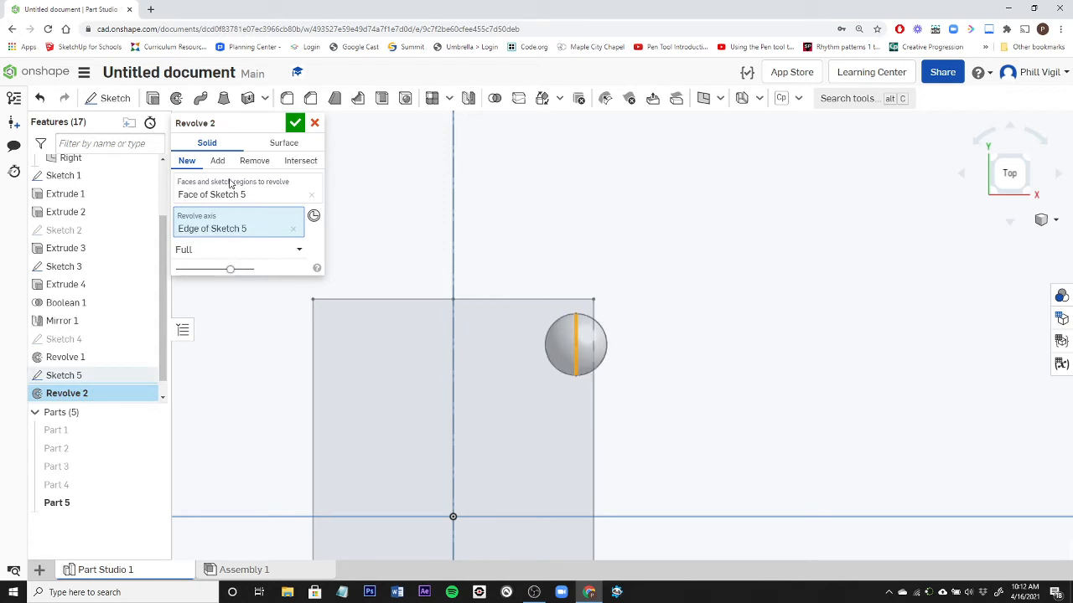
left_click(295, 123)
scroll(277, 261, "down", 3)
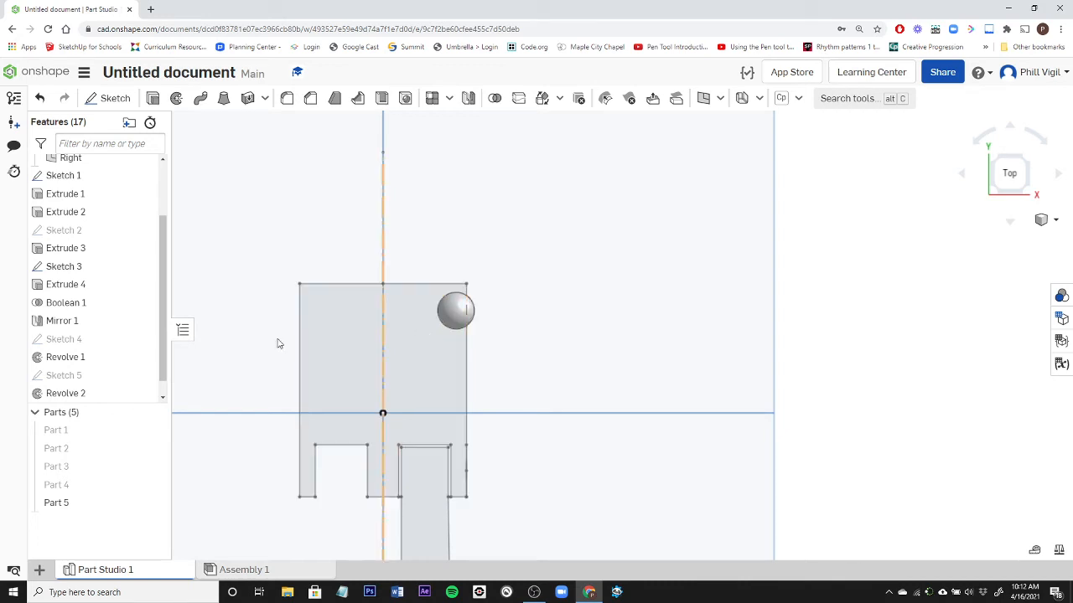
Step: Show the 6 mm ball briefly and hide it again, and show the body part together with the 7 mm sphere
left_click(154, 486)
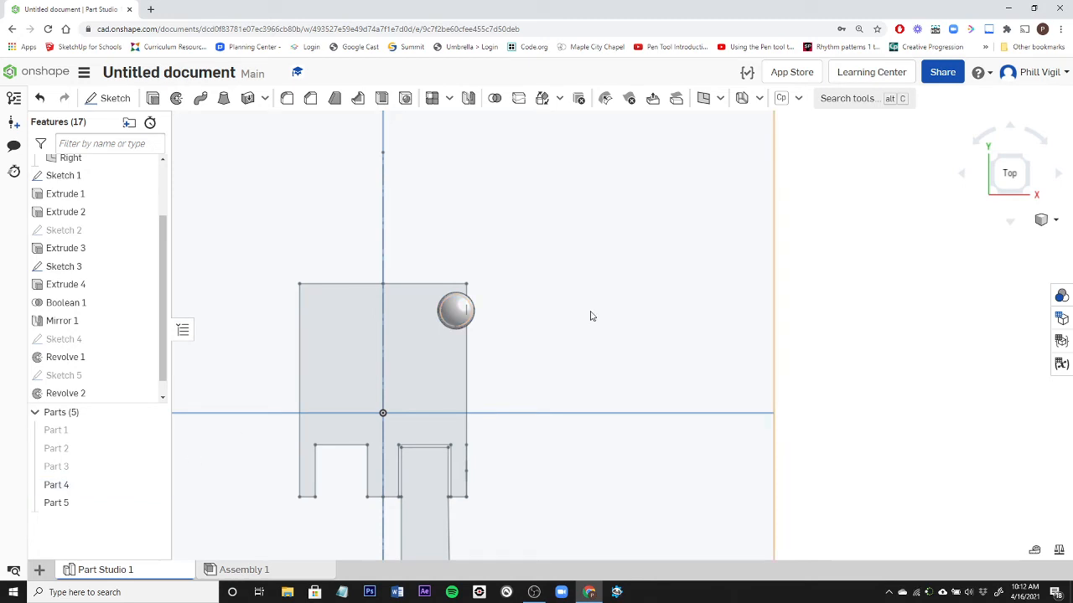
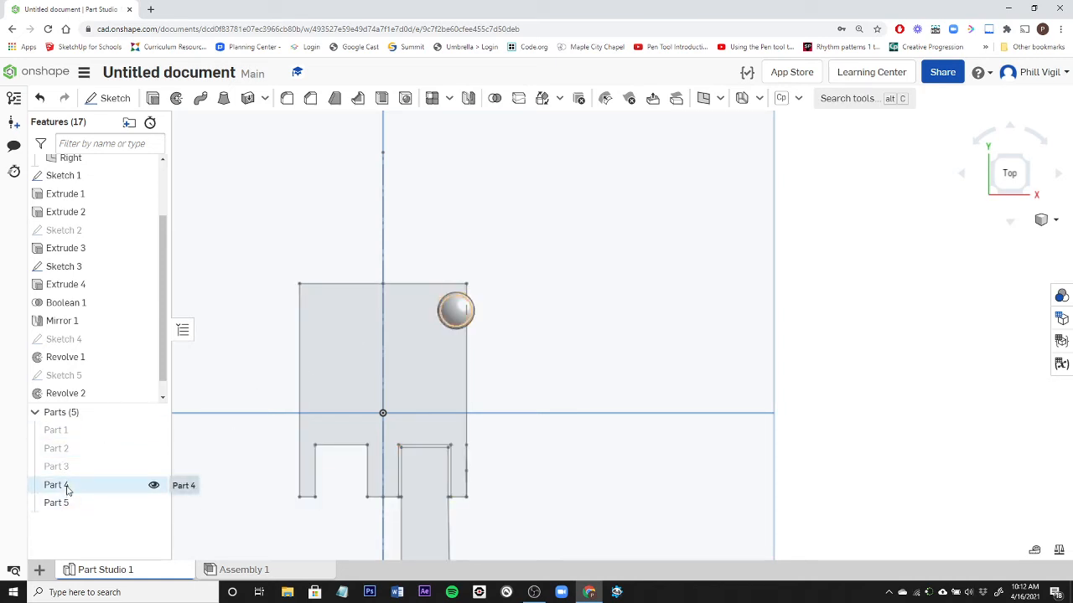
left_click(153, 485)
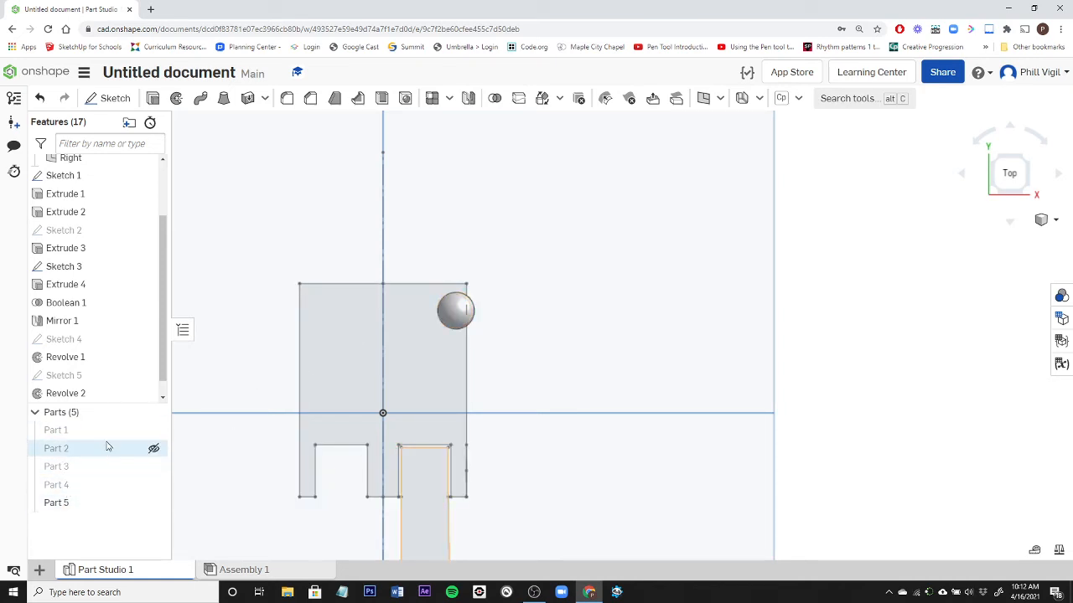
left_click(154, 432)
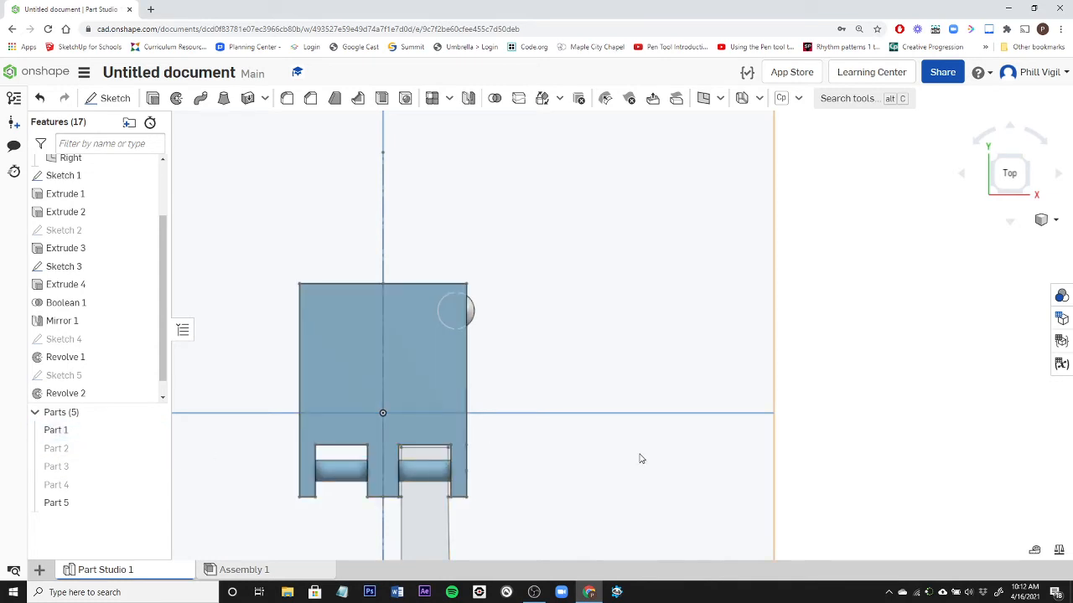
mouse_move(631, 455)
right_mouse_down()
mouse_move(548, 426)
mouse_move(661, 455)
mouse_move(629, 451)
right_mouse_up()
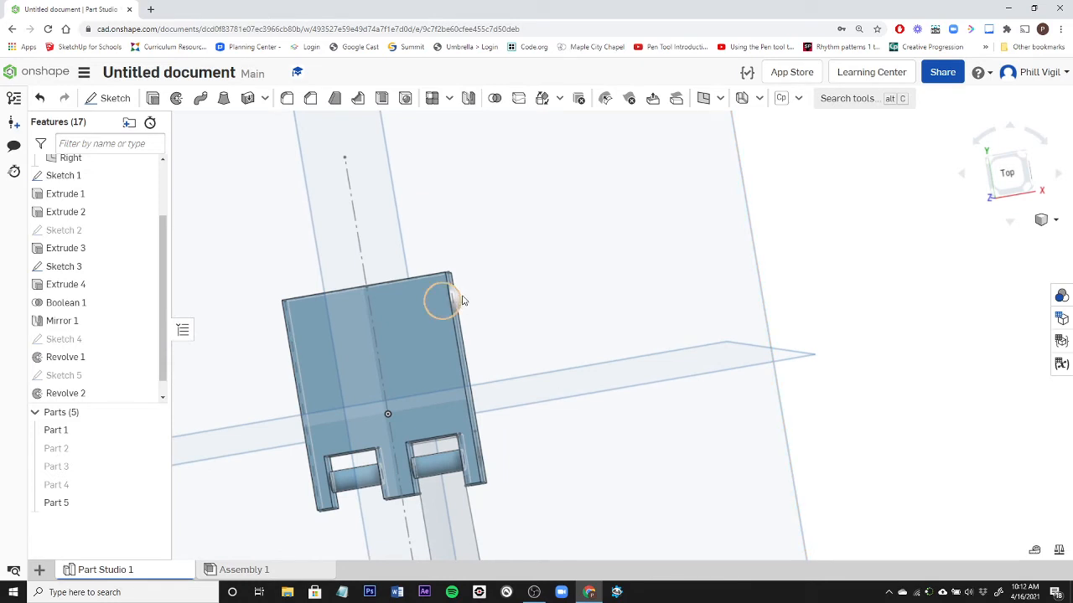
Step: Mirror the 7 mm clearance sphere across the Right plane to the opposite side of the body
left_click(469, 98)
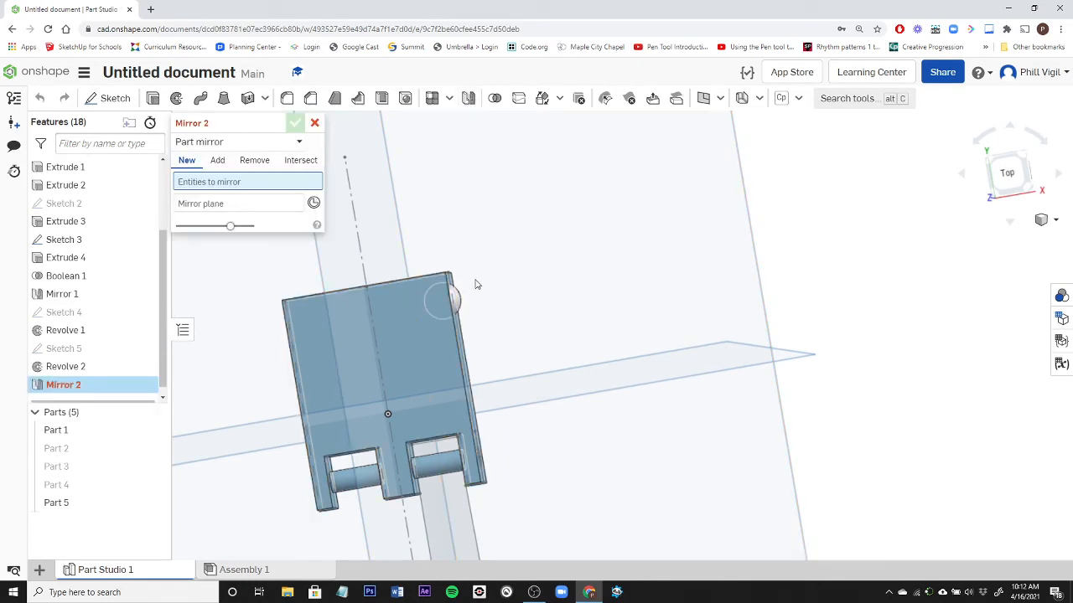
scroll(459, 302, "up", 5)
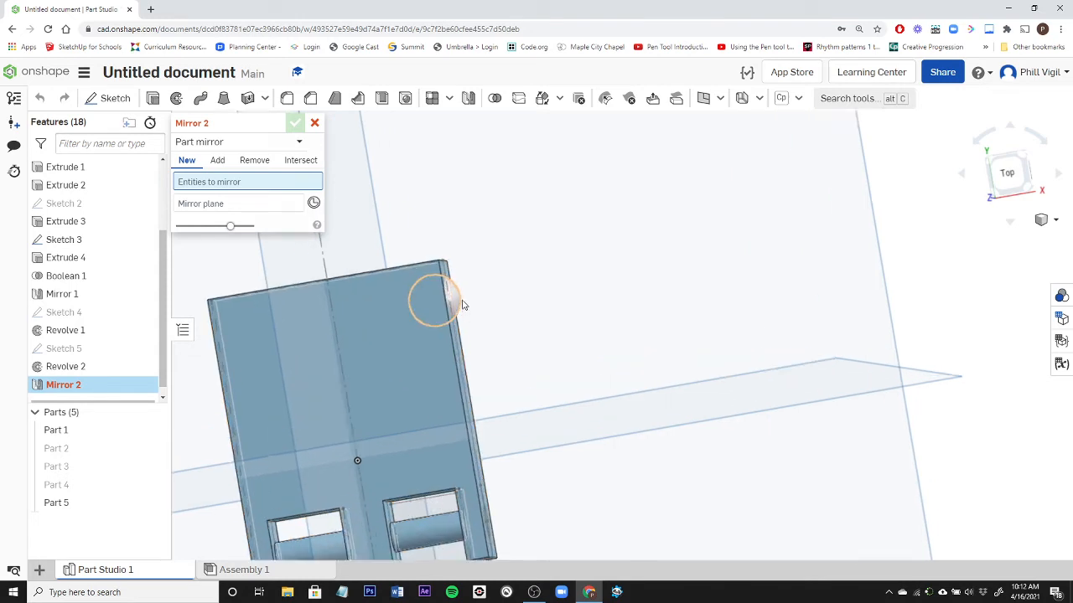
left_click(459, 301)
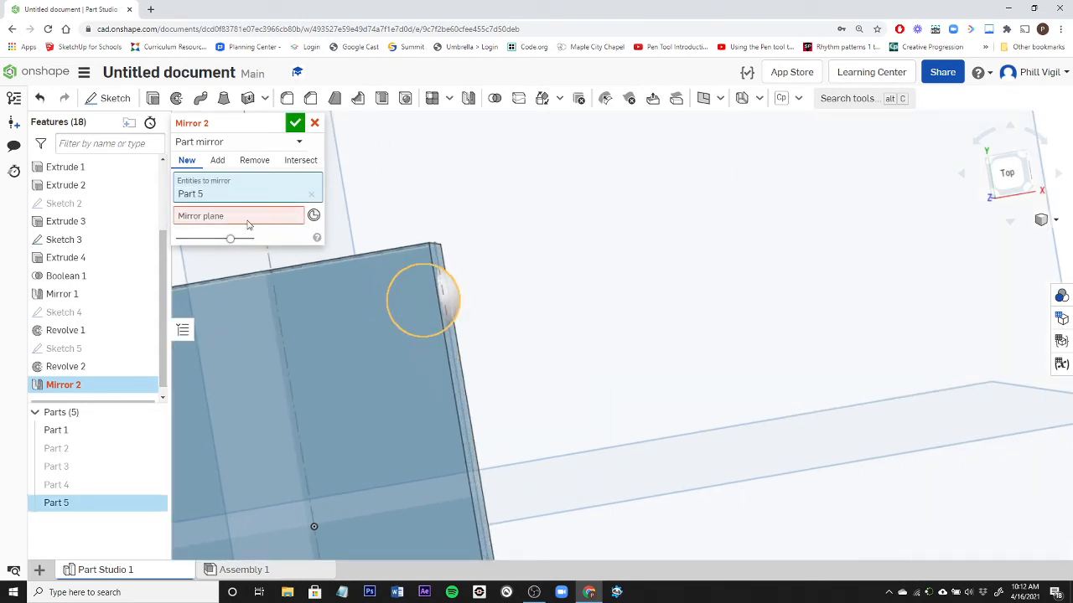
left_click(352, 233)
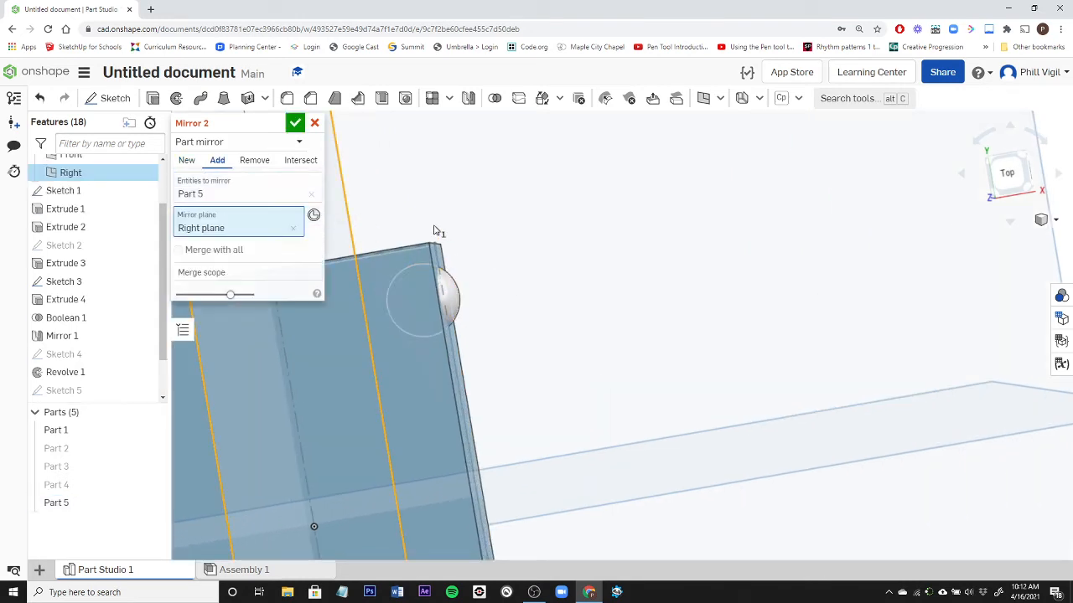
scroll(434, 230, "down", 5)
mouse_move(286, 427)
right_mouse_down()
mouse_move(425, 406)
mouse_move(259, 424)
mouse_move(284, 419)
right_mouse_up()
left_click(296, 124)
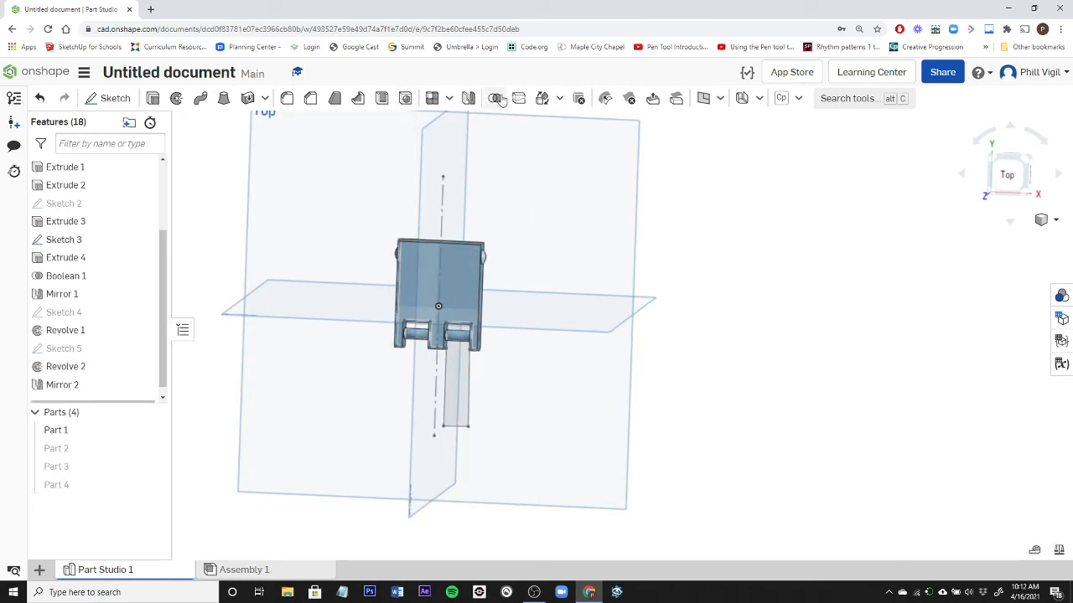
left_click(406, 98)
left_click(245, 143)
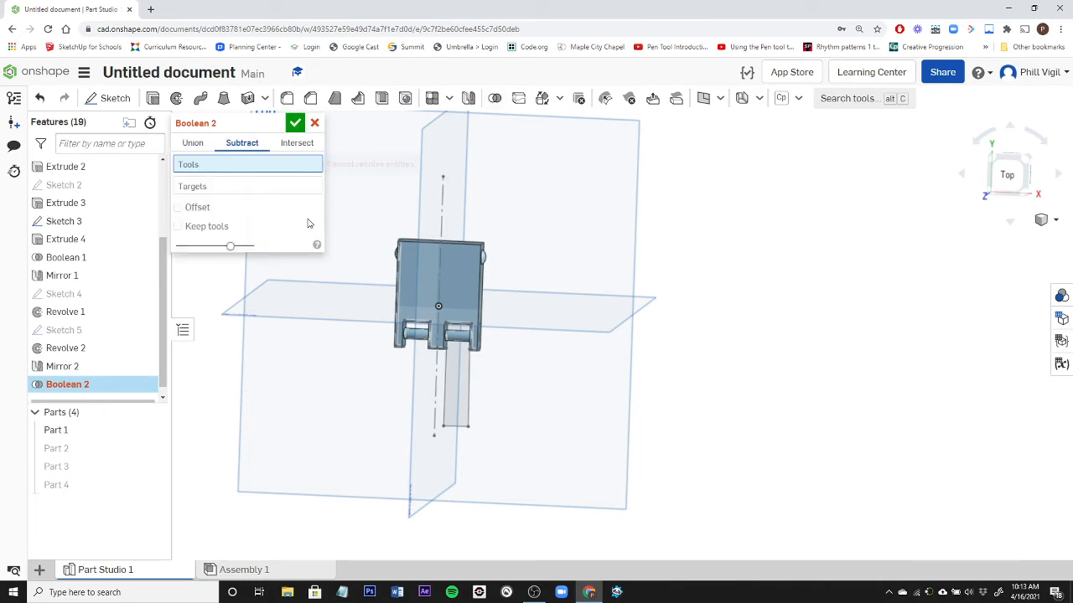
scroll(481, 259, "up", 3)
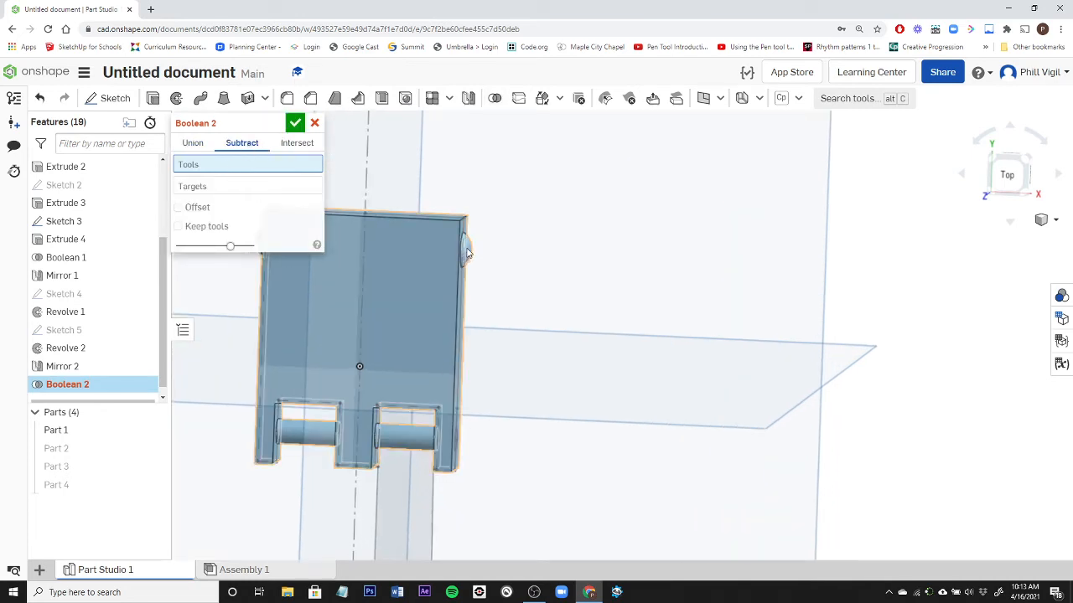
left_click(468, 253)
scroll(201, 330, "down", 3)
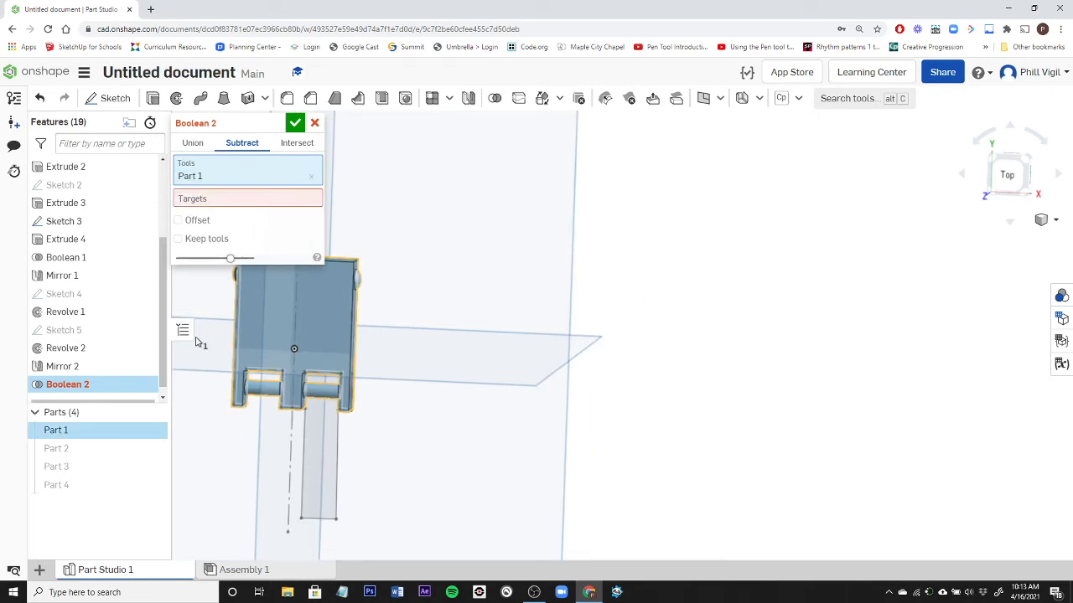
right_click_drag(195, 346, 260, 293)
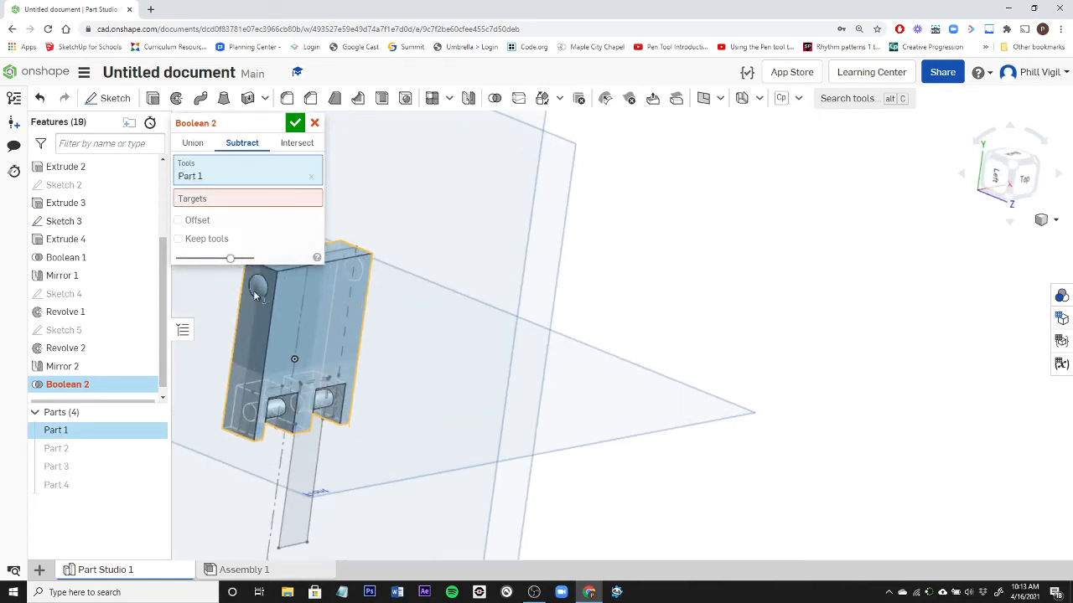
scroll(265, 295, "up", 3)
left_click(271, 293)
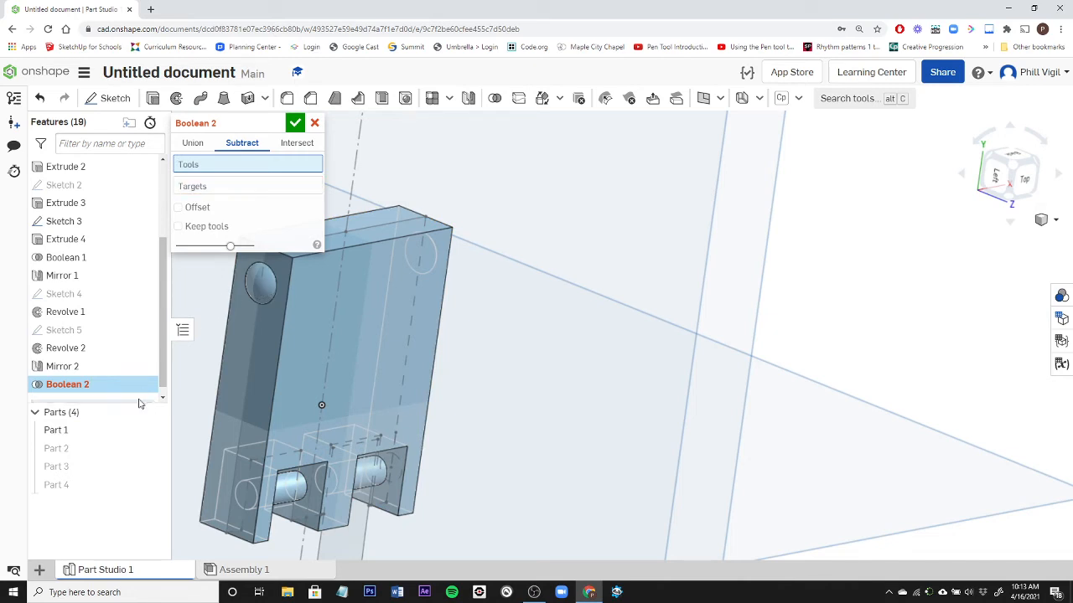
left_click(315, 124)
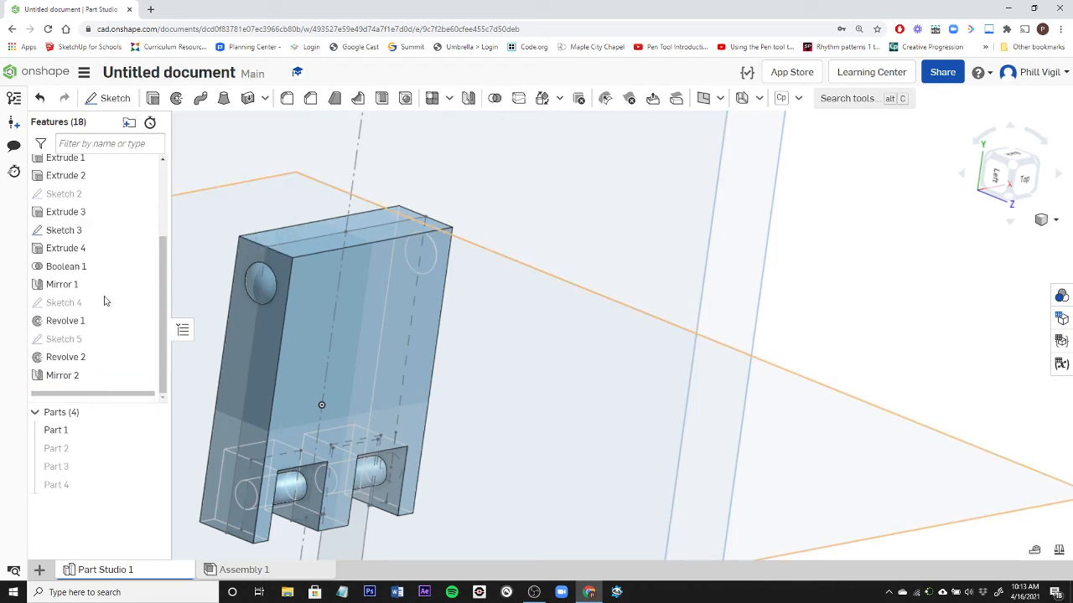
Step: Edit the sphere's mirror feature so that the mirrored sphere is created as a new separate part
left_click(76, 361)
left_click(76, 376, "shift")
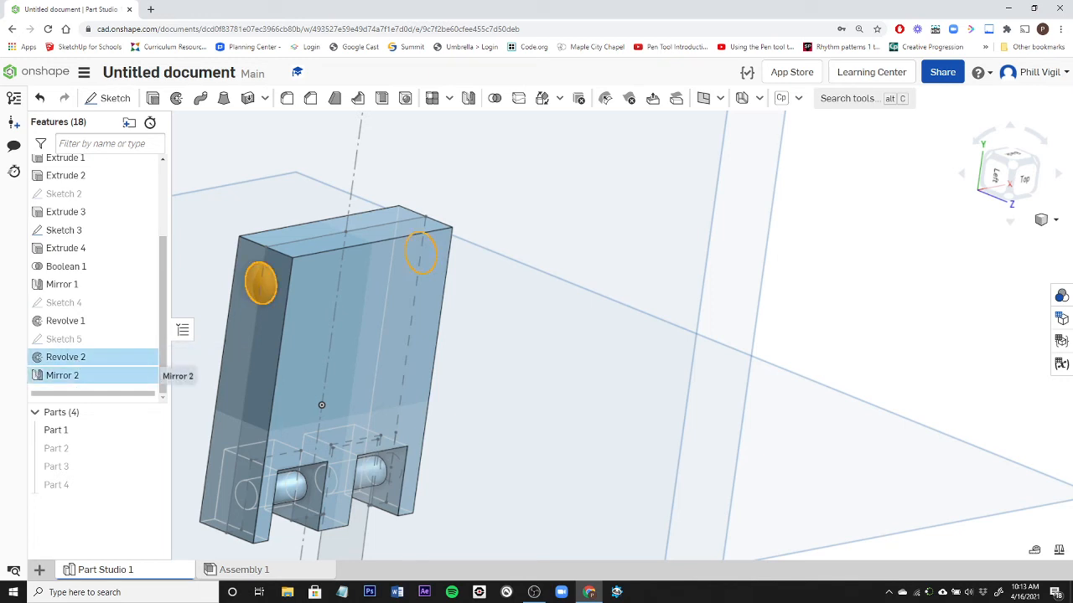
double_click(76, 376)
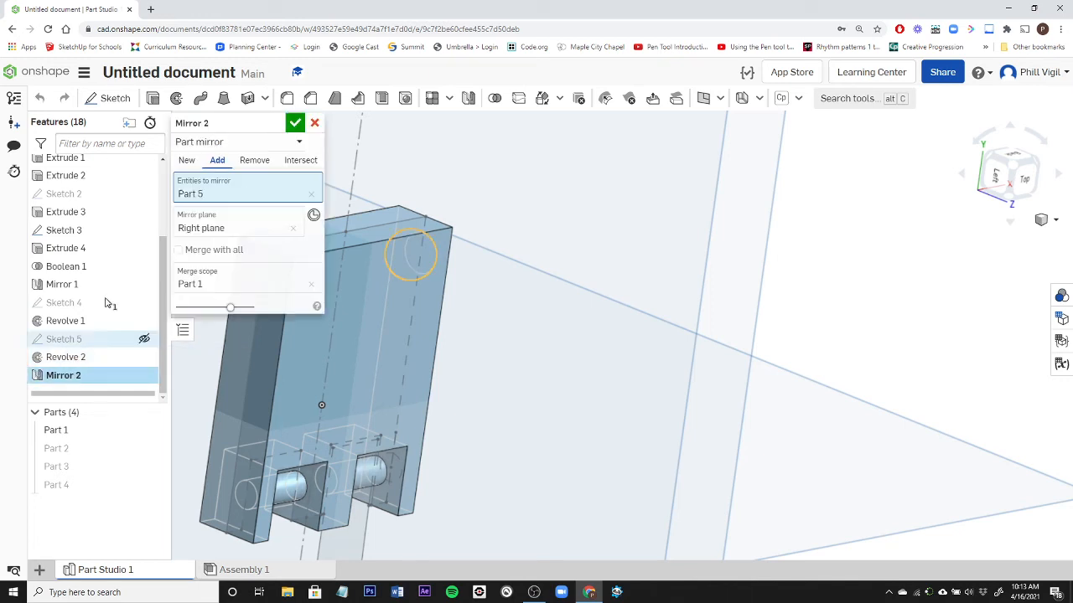
left_click(186, 160)
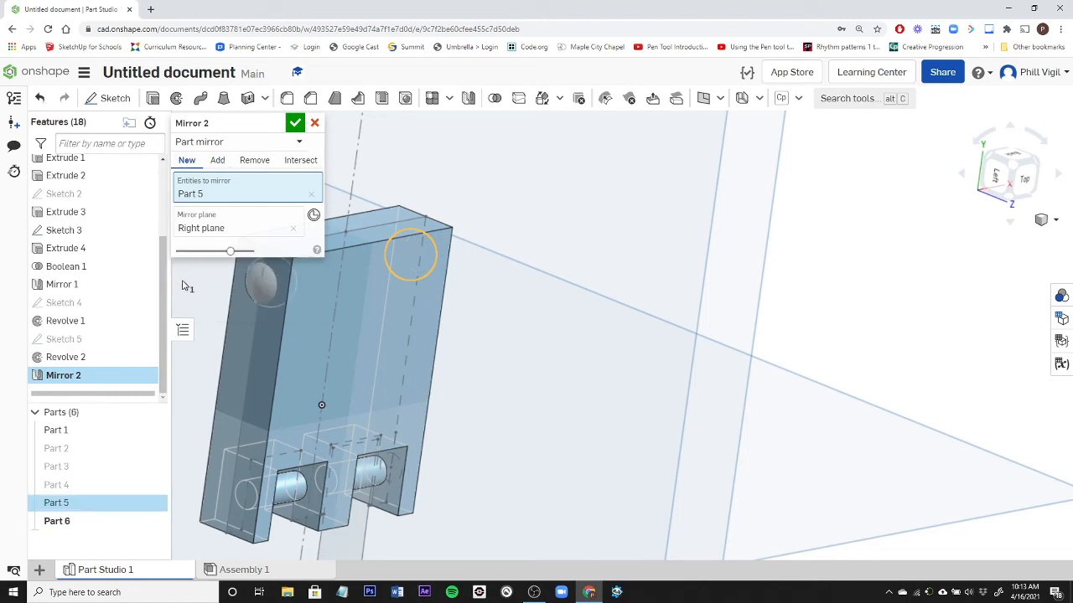
left_click(295, 125)
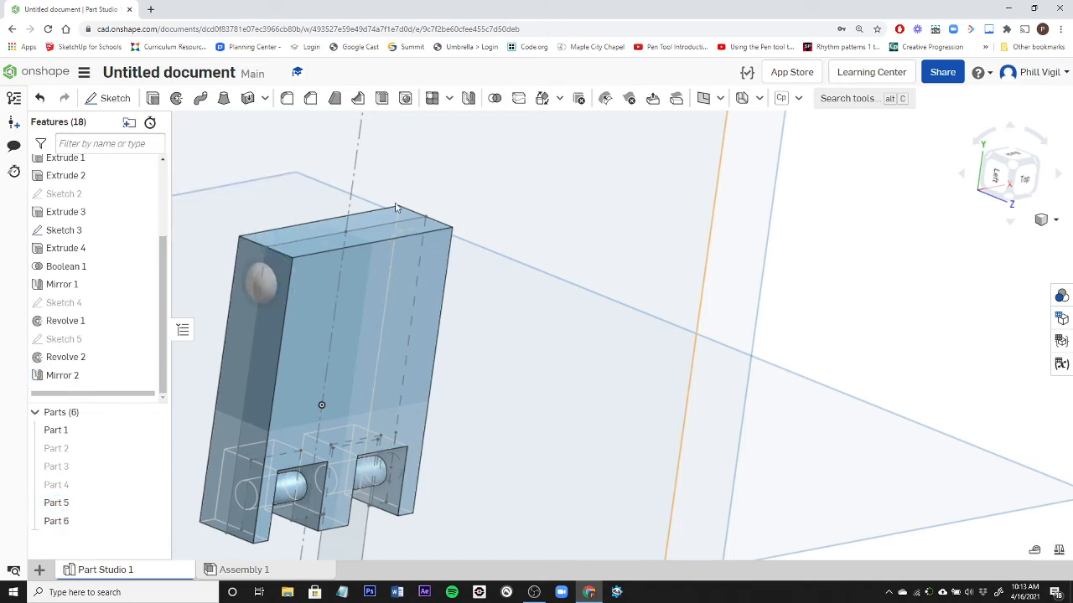
Step: Subtract both 7 mm clearance spheres from the body part with a Boolean, without keeping the tools
mouse_move(624, 418)
right_mouse_down()
mouse_move(517, 411)
mouse_move(629, 399)
right_mouse_up()
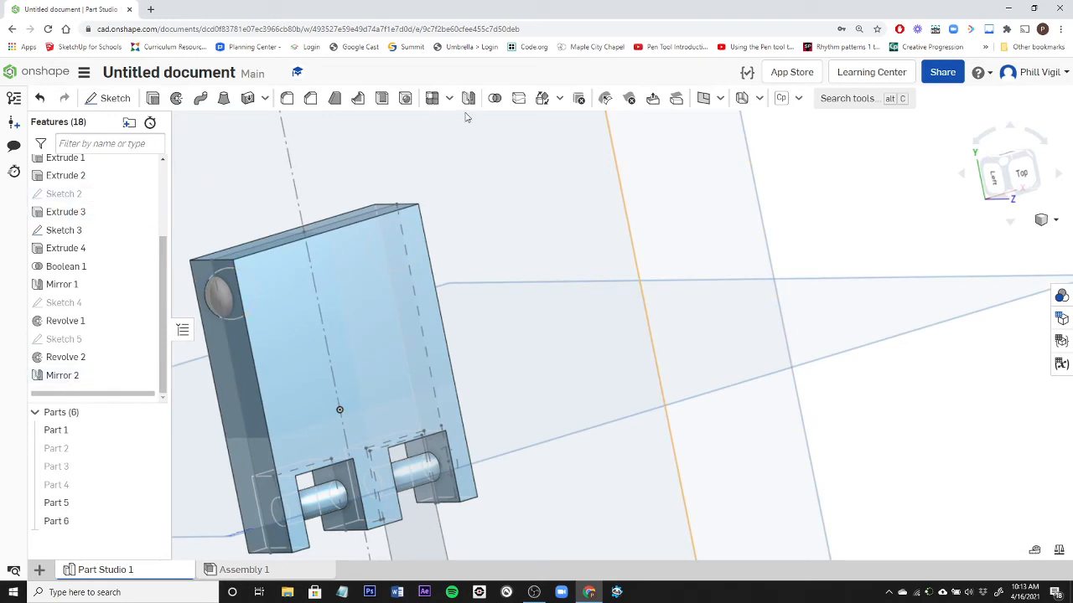
left_click(494, 98)
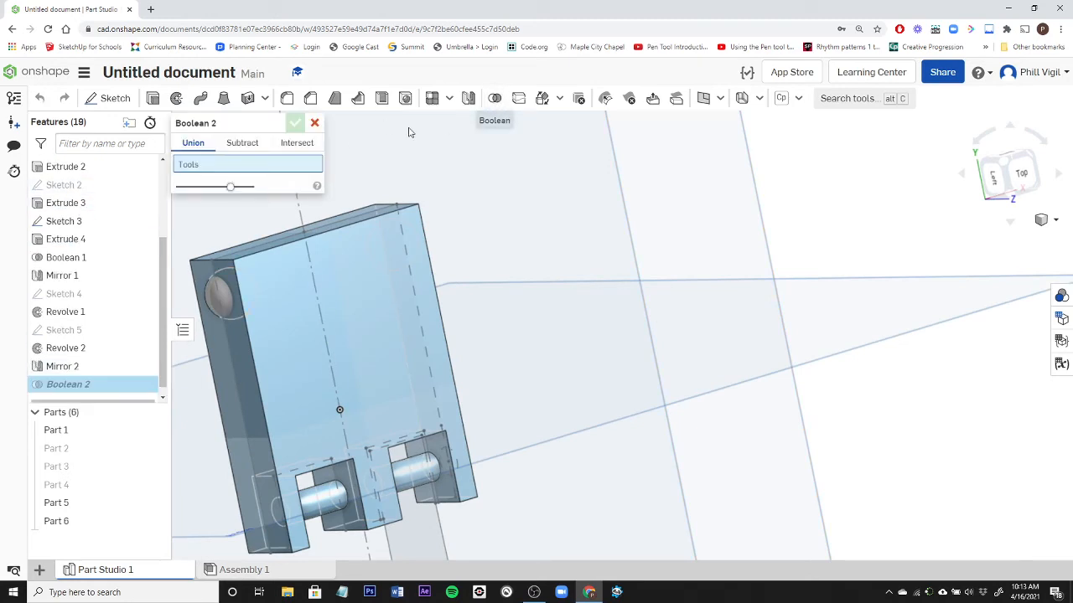
left_click(237, 144)
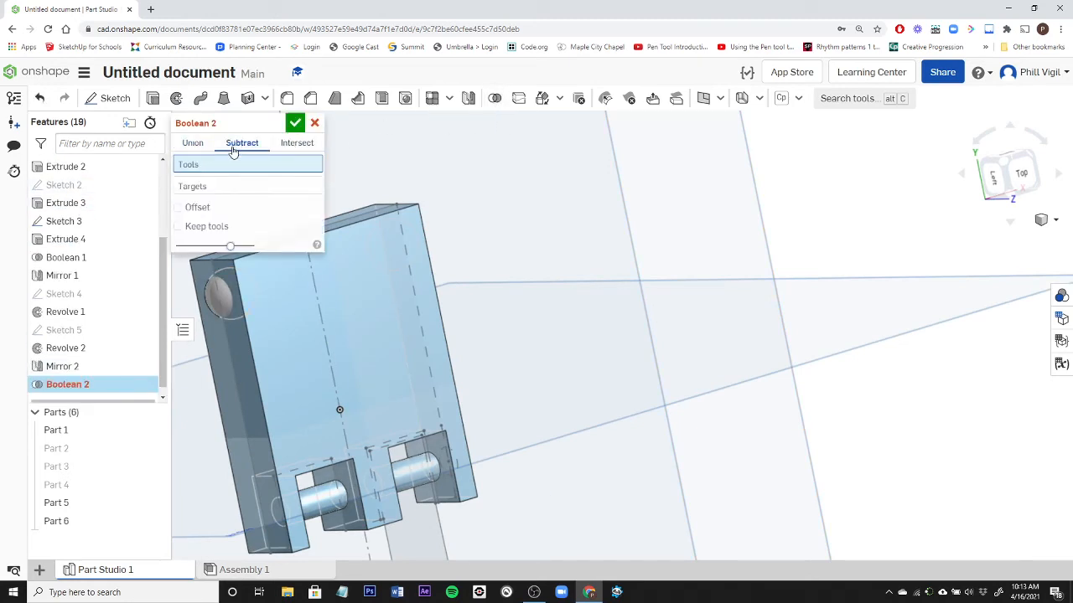
left_click(216, 302)
right_click_drag(589, 311, 424, 247)
left_click(388, 232)
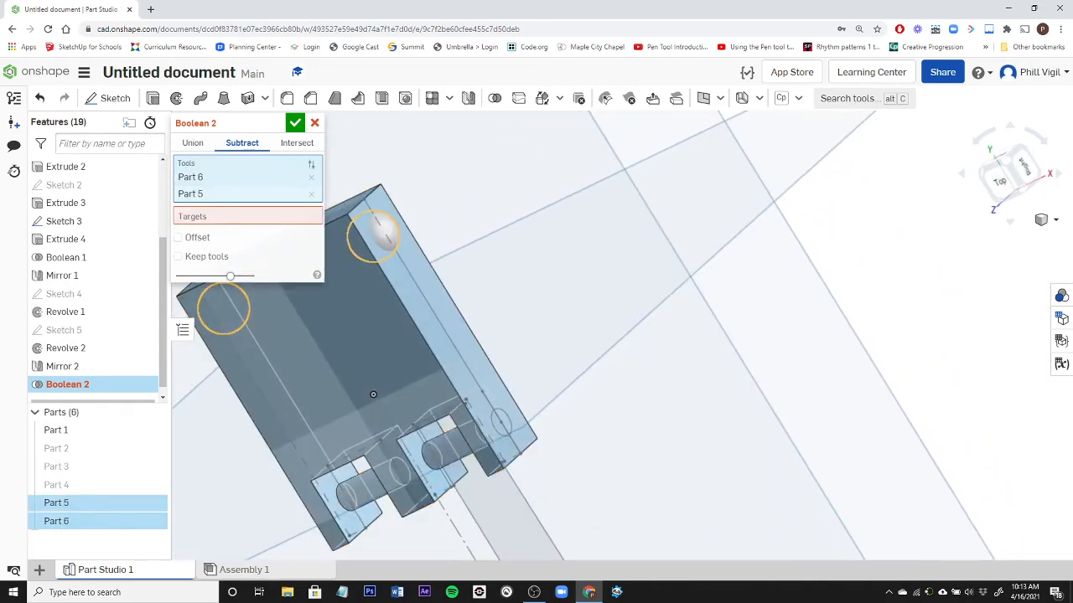
left_click(237, 215)
left_click(354, 349)
scroll(508, 333, "down", 3)
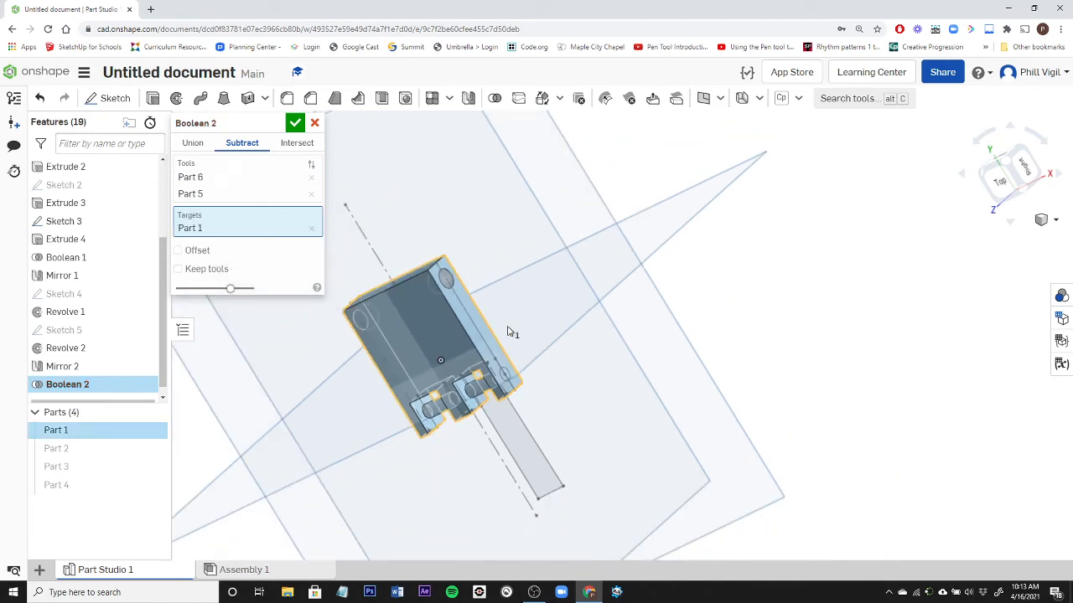
mouse_move(515, 319)
right_mouse_down()
mouse_move(477, 330)
mouse_move(511, 333)
mouse_move(398, 322)
mouse_move(436, 345)
mouse_move(511, 329)
right_mouse_up()
scroll(450, 319, "up", 8)
scroll(531, 319, "down", 10)
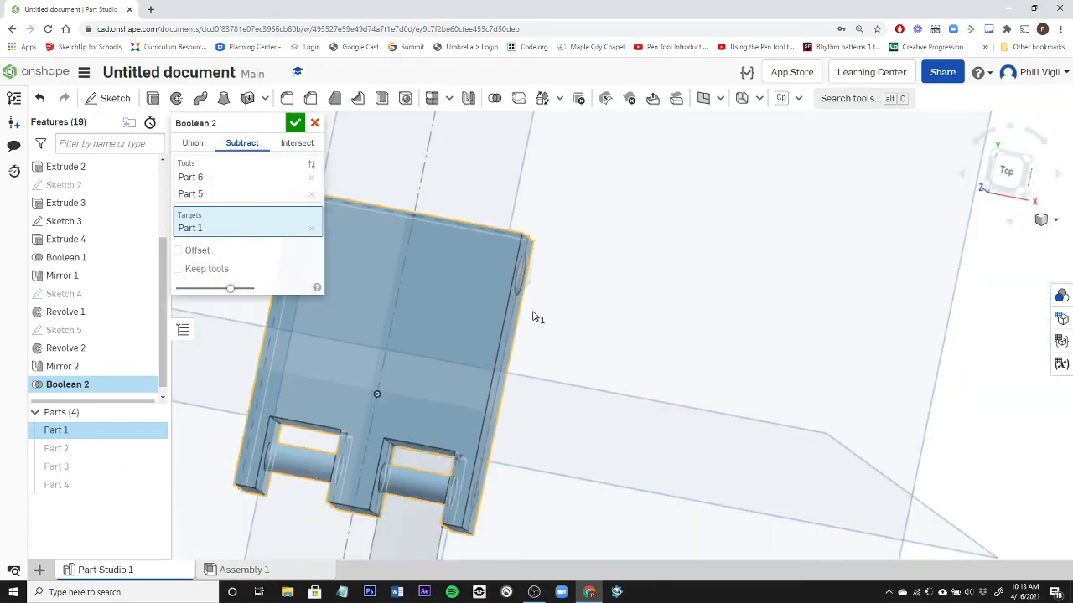
left_click(295, 123)
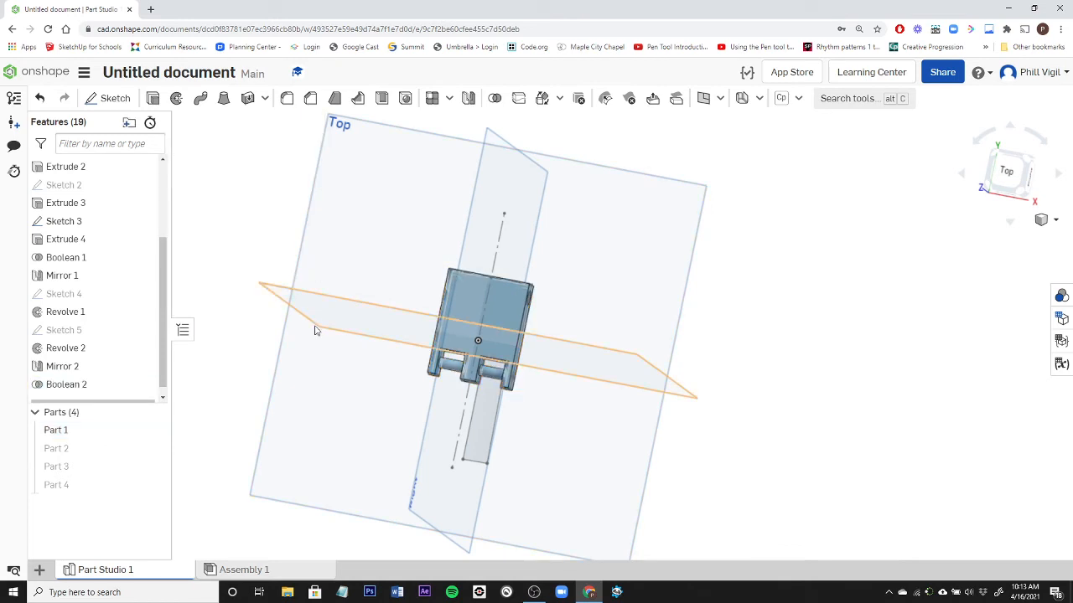
Step: Show the 6 mm ball and examine how it sits in the socket at the body's side edge
scroll(311, 360, "down", 3)
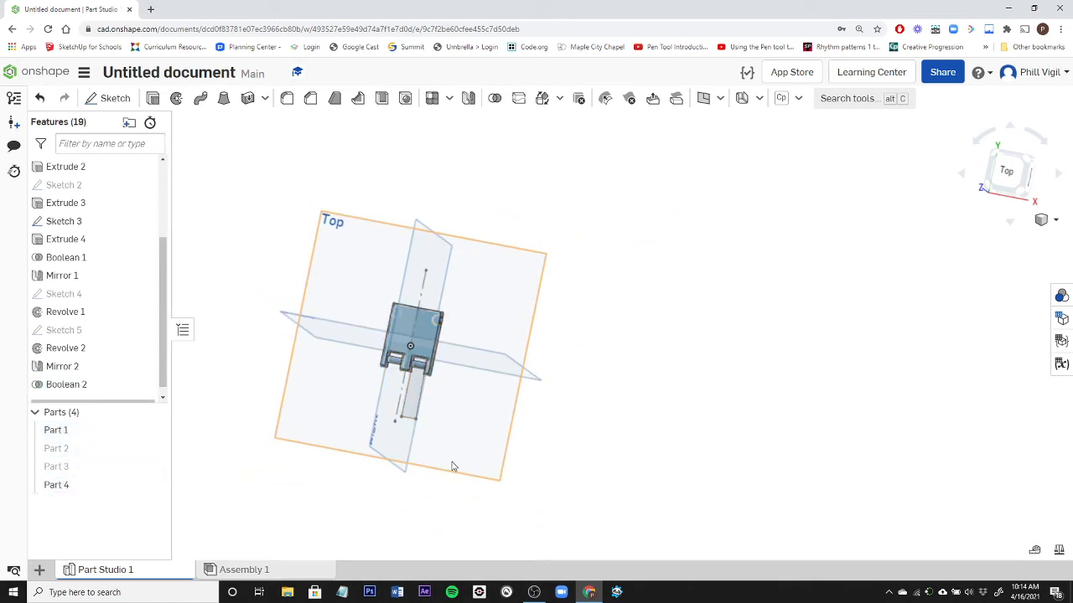
scroll(460, 340, "up", 5)
right_click_drag(436, 335, 378, 346)
right_click_drag(381, 375, 398, 266)
scroll(391, 285, "up", 5)
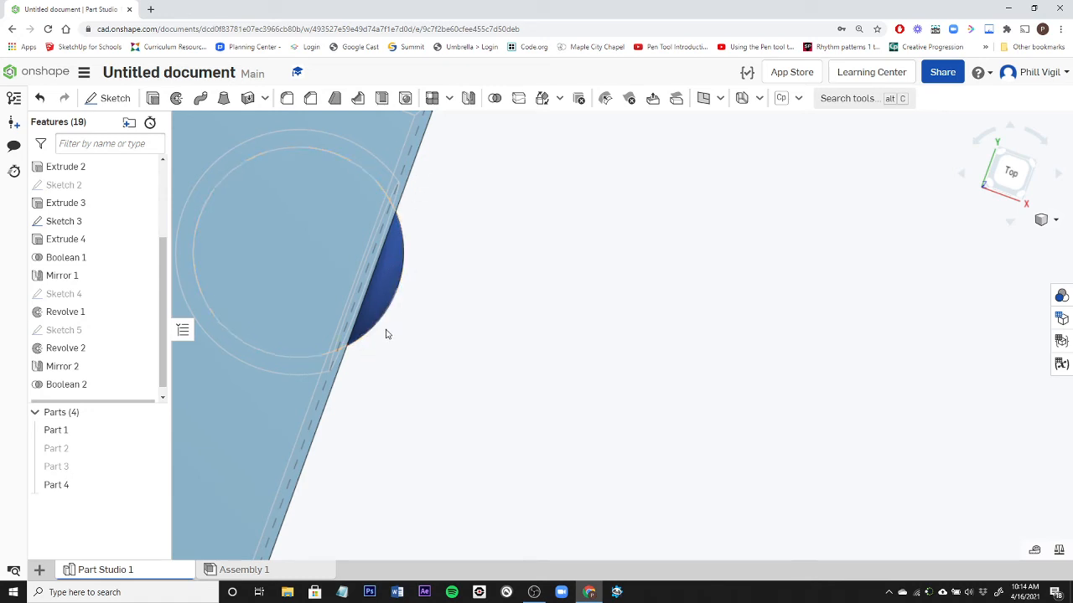
scroll(384, 322, "down", 5)
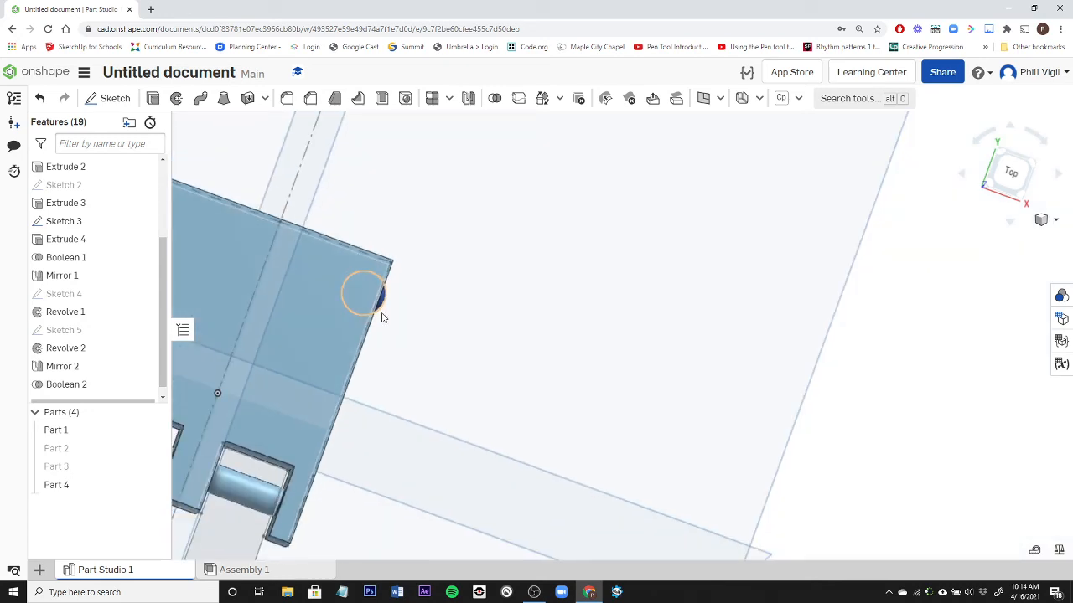
scroll(382, 319, "down", 3)
scroll(377, 347, "up", 6)
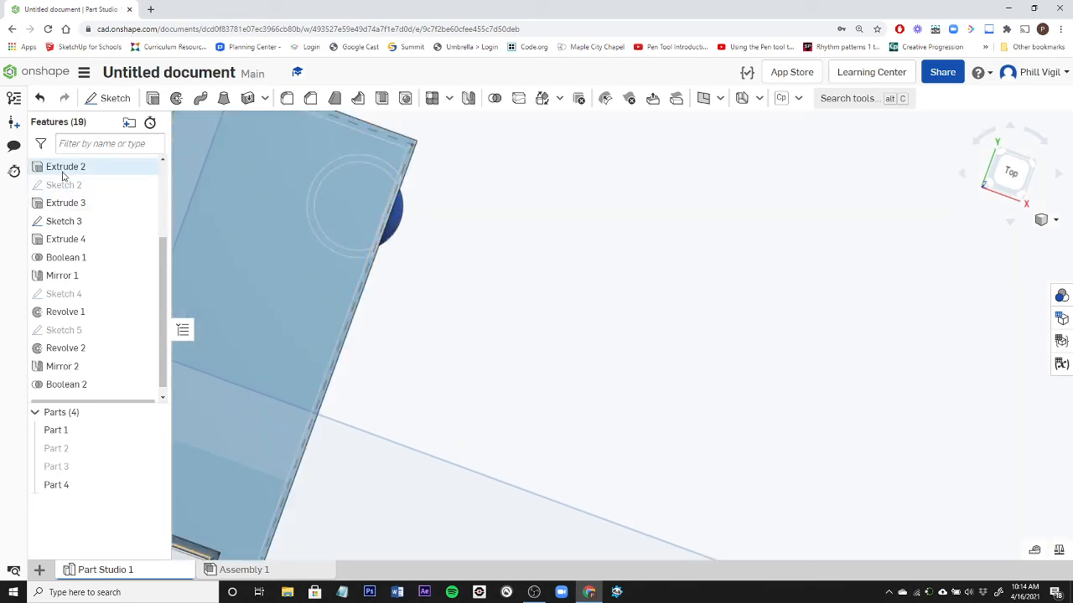
Step: Hide the body part and the 6 mm ball so that only the sketches and planes are displayed
left_click(75, 221)
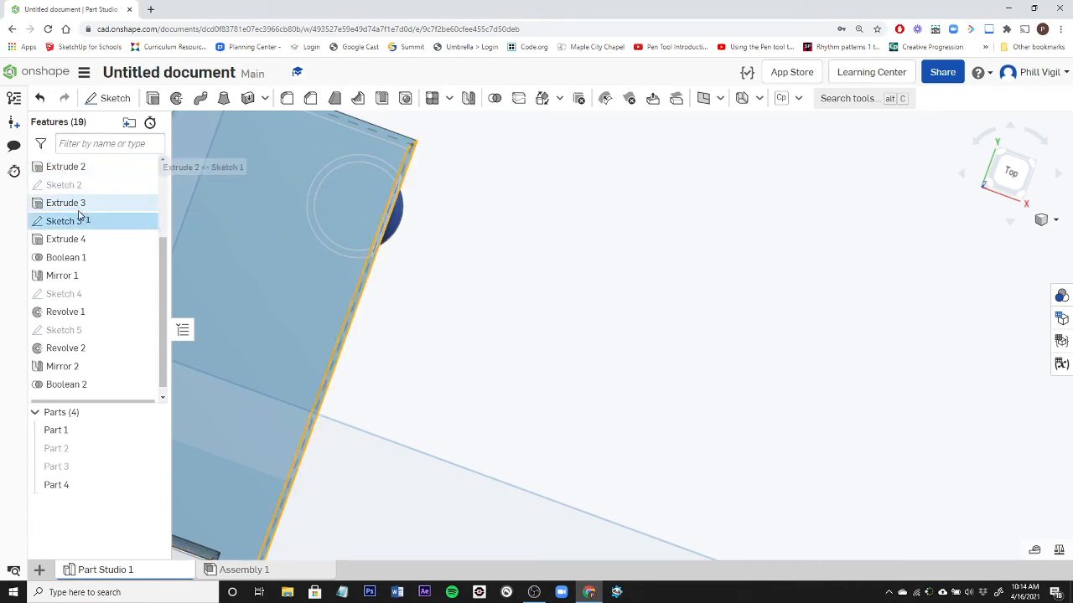
scroll(101, 218, "up", 3)
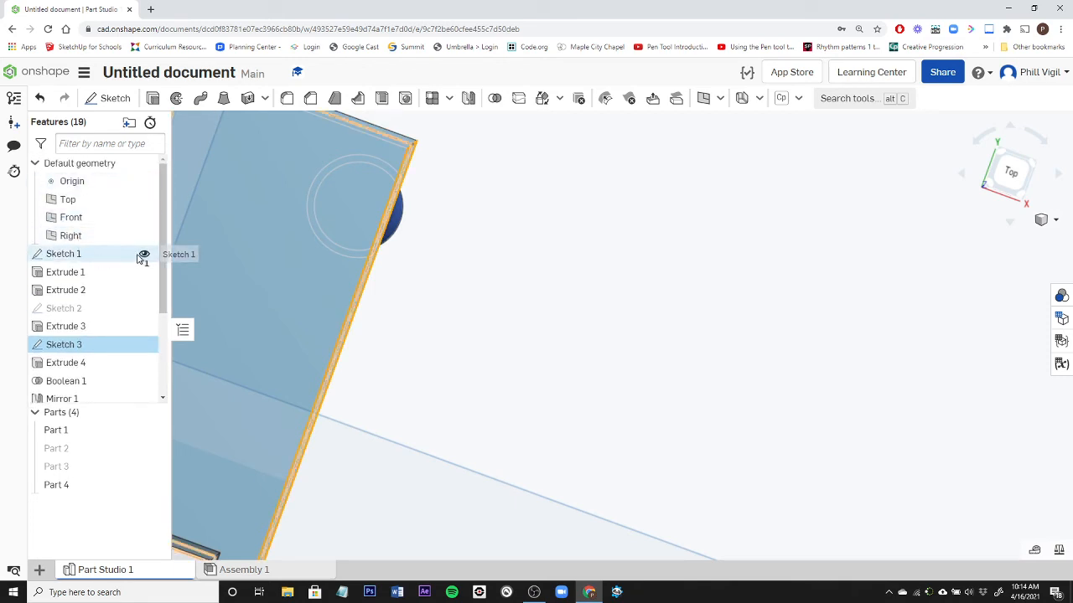
left_click(154, 430)
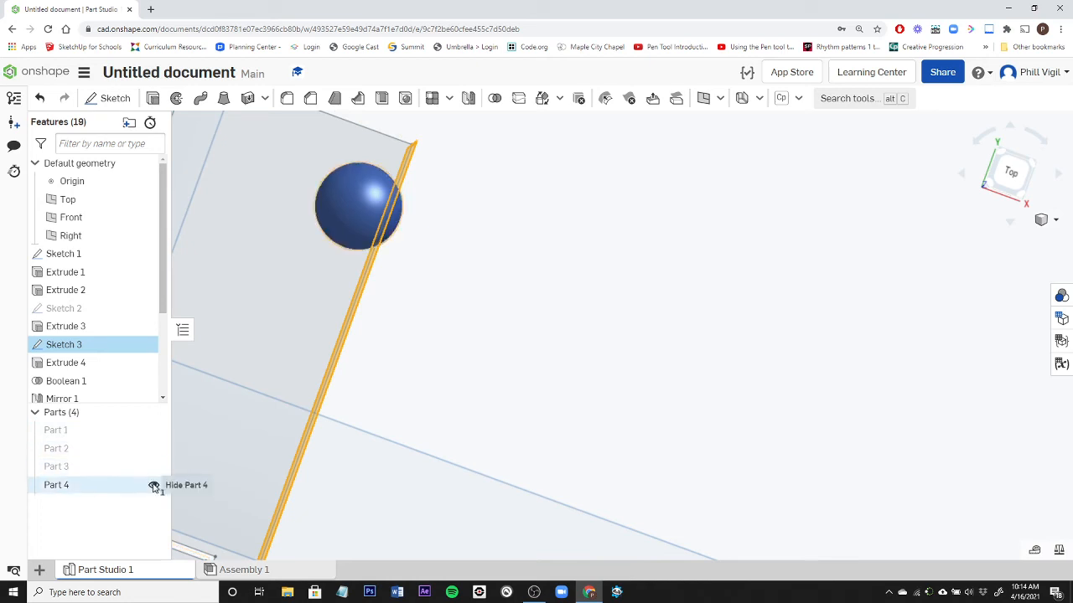
left_click(153, 487)
scroll(297, 448, "up", 5)
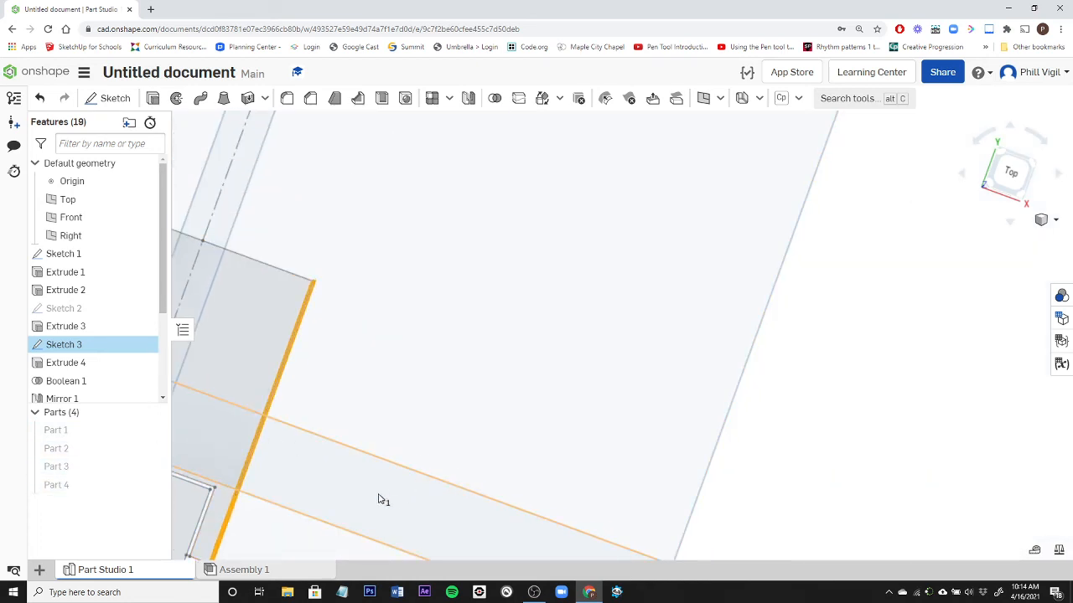
mouse_move(363, 513)
right_mouse_down()
mouse_move(414, 497)
mouse_move(318, 477)
mouse_move(366, 478)
mouse_move(364, 447)
right_mouse_up()
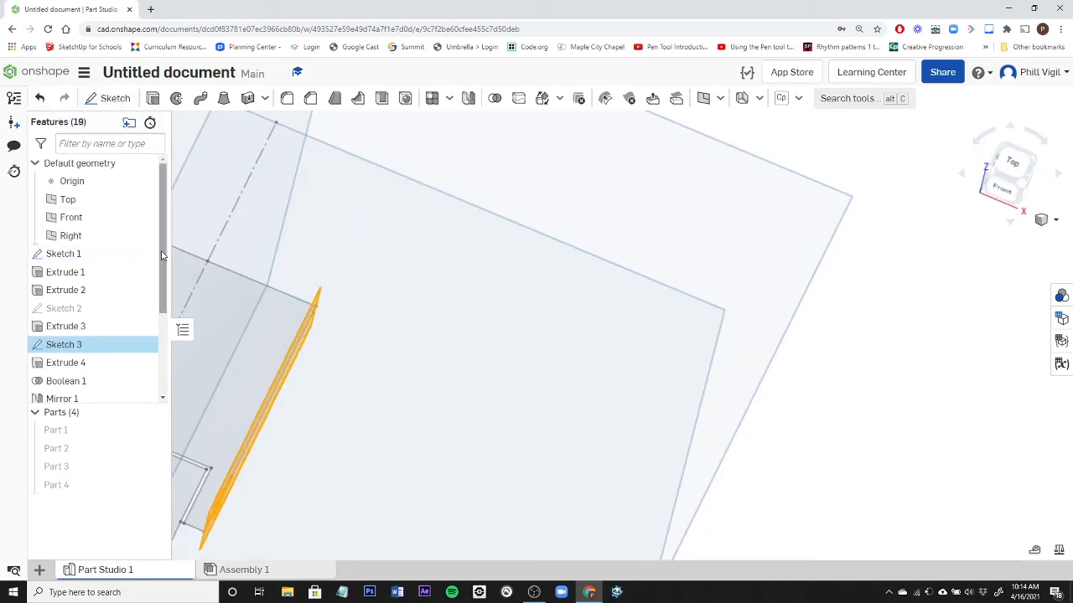
Step: Start a new sketch on the Top plane
left_click(111, 99)
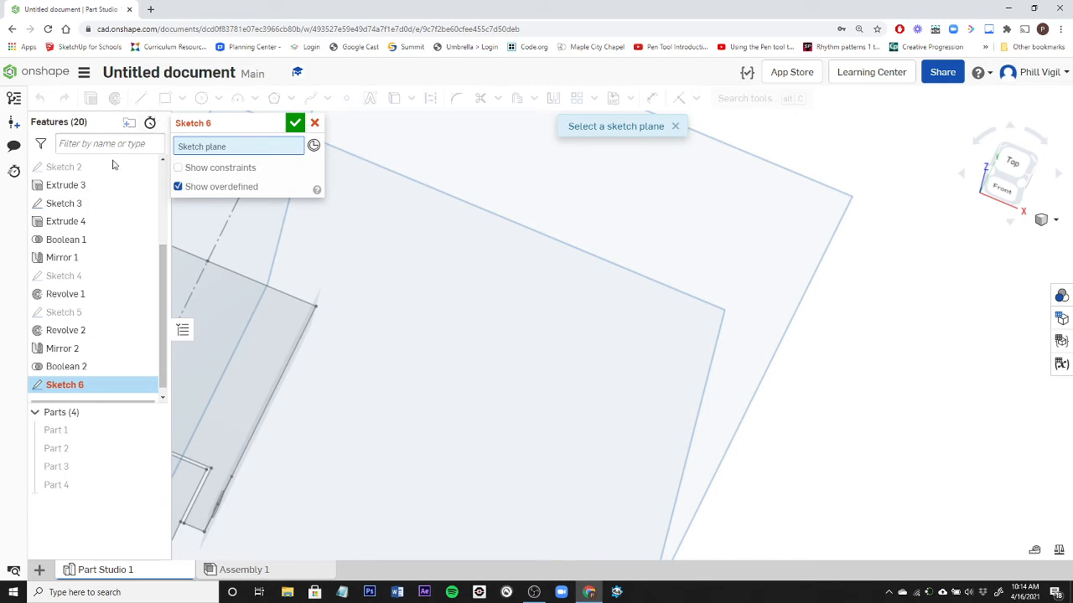
scroll(163, 282, "up", 5)
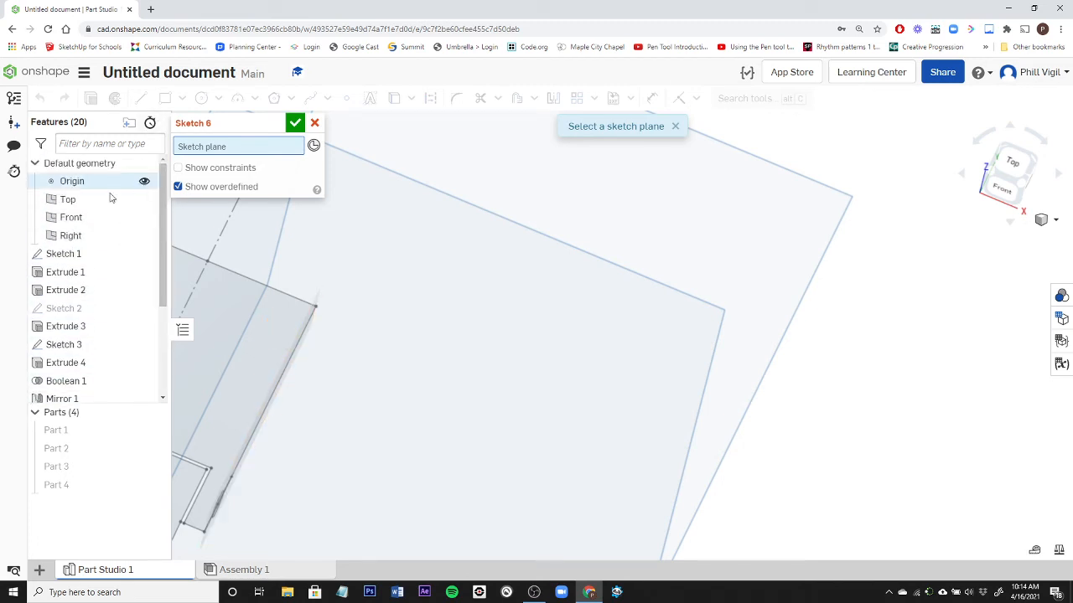
left_click(69, 200)
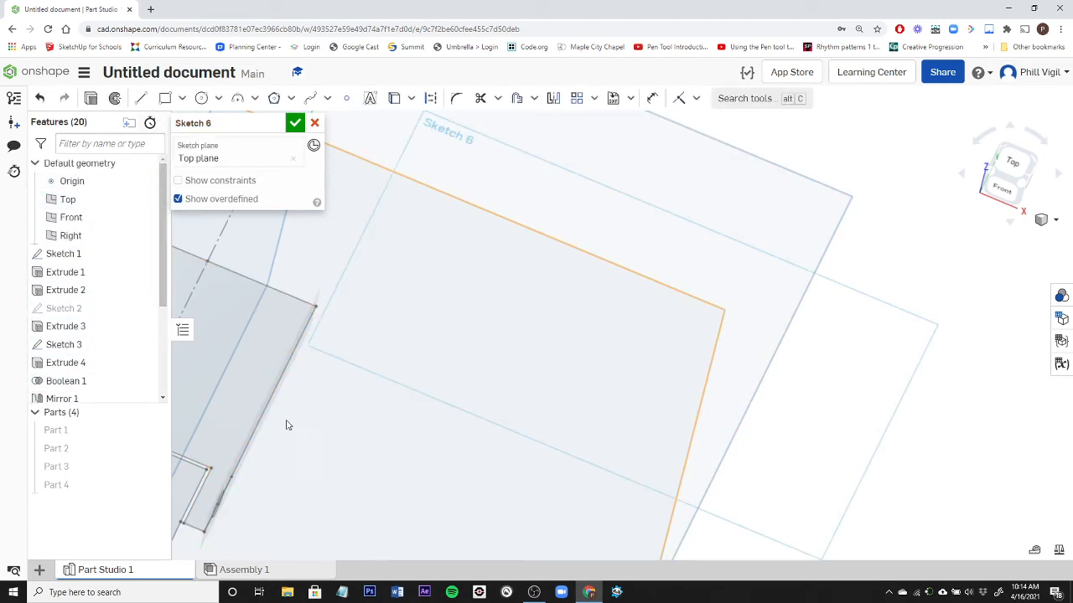
scroll(164, 278, "down", 4)
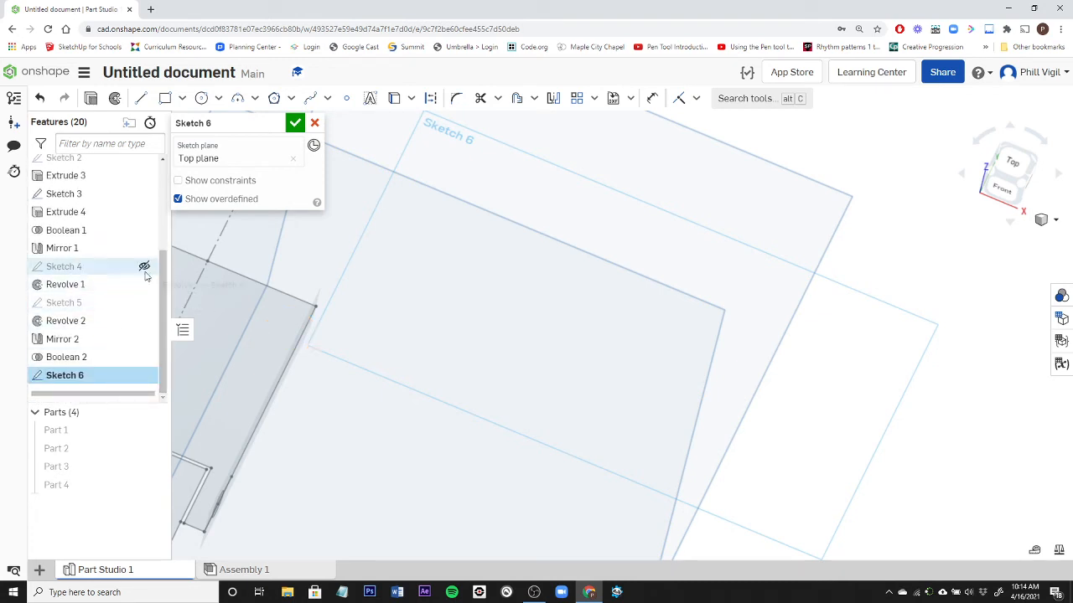
Step: Show the 6 mm ball's sketch, hide the planes and view the new sketch's Top plane straight on
left_click(144, 268)
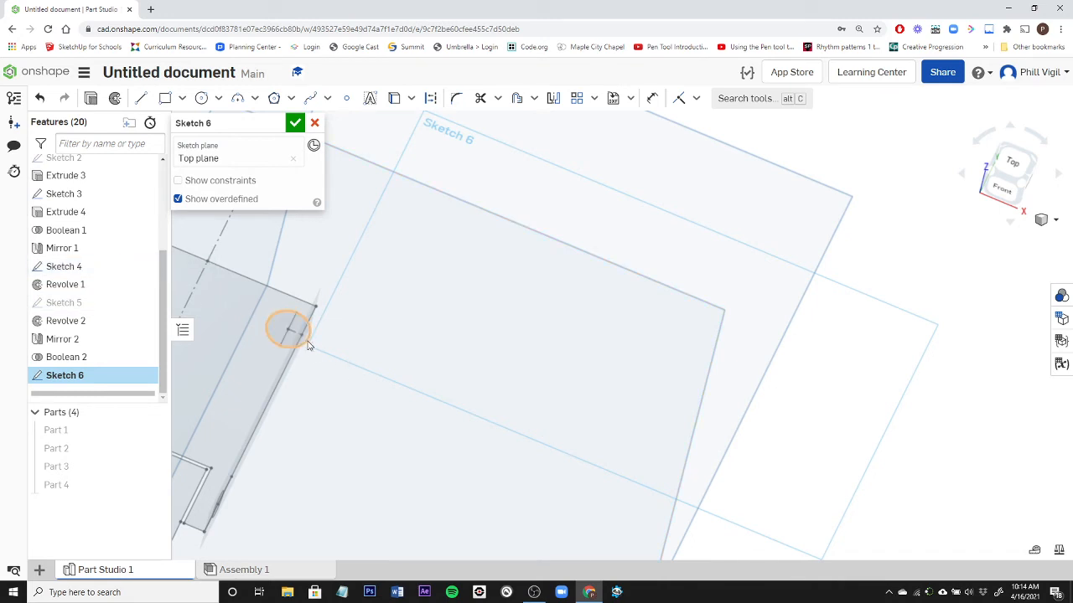
scroll(308, 346, "up", 3)
right_click_drag(303, 417, 290, 330)
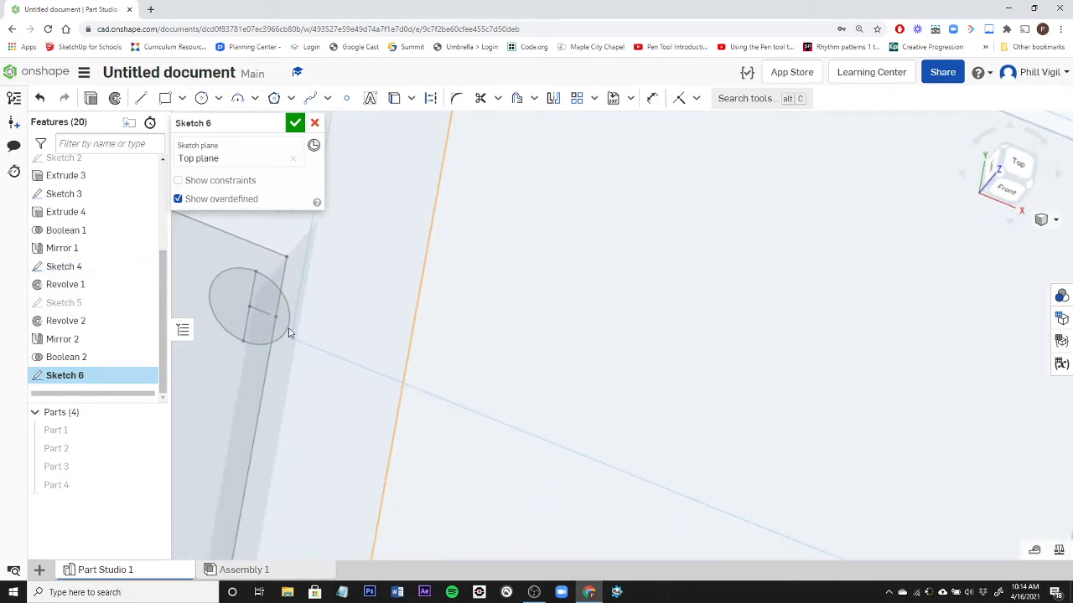
key("p")
right_click(375, 307)
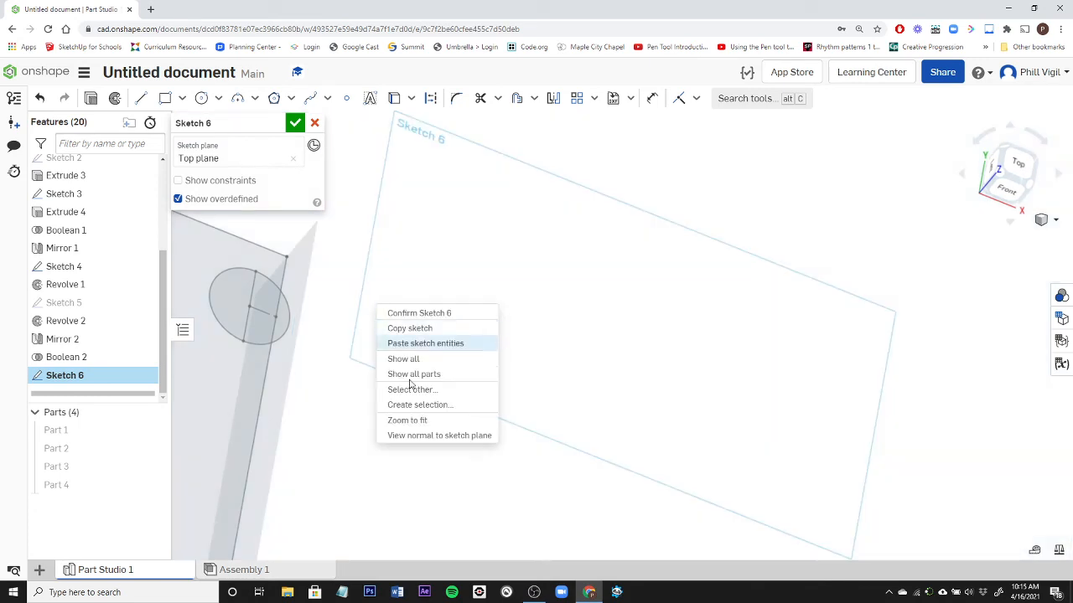
left_click(422, 439)
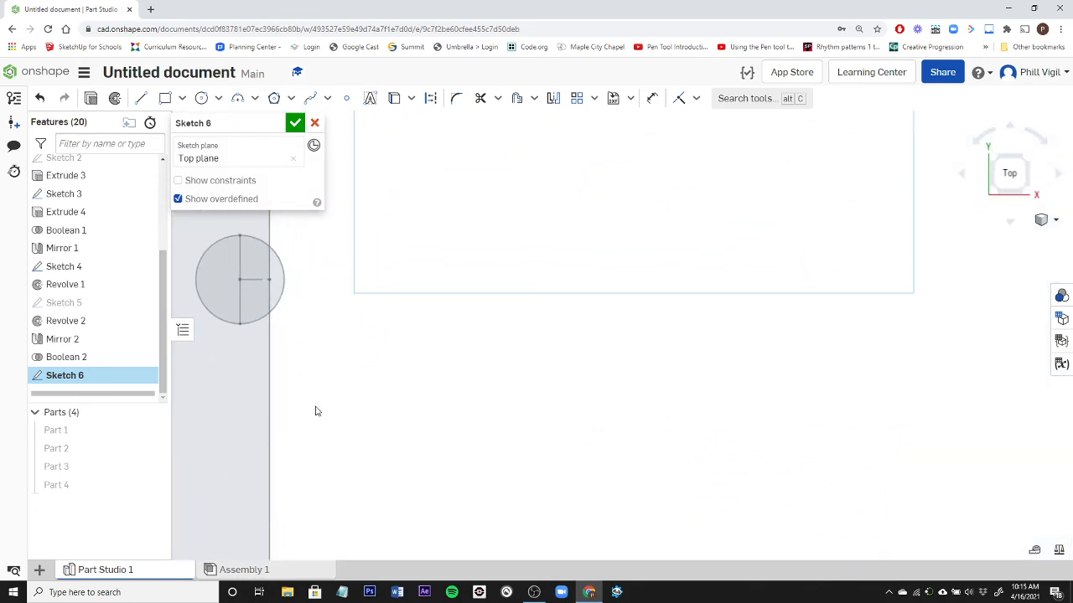
mouse_move(373, 395)
middle_mouse_down()
mouse_move(810, 426)
mouse_move(821, 373)
mouse_move(792, 431)
middle_mouse_up()
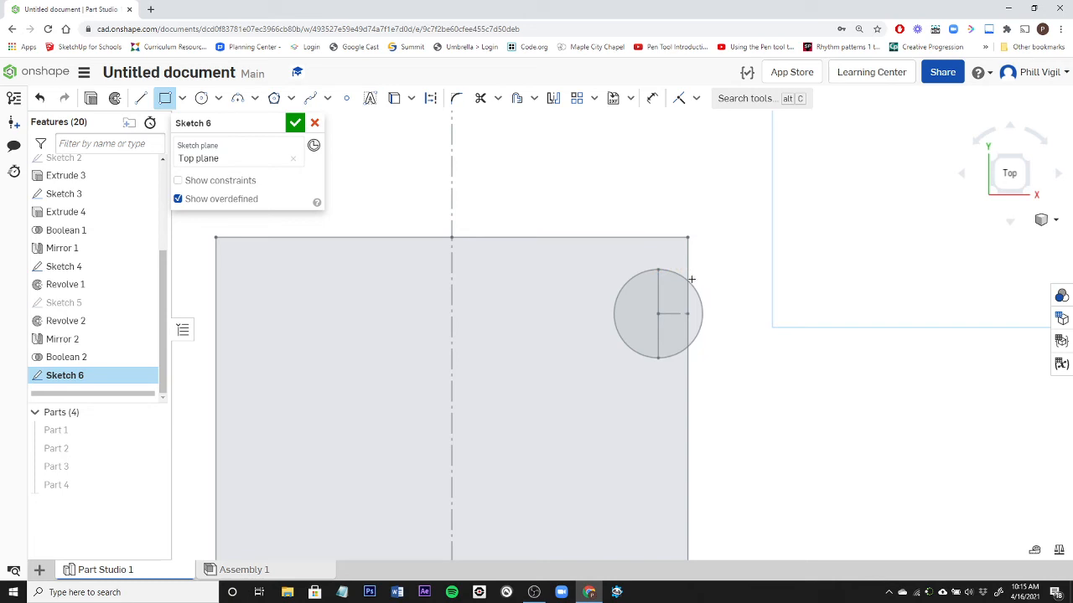
Step: Sketch an arm rectangle about 4.9 by 25.7 mm just outside the body's side edge, overlapping the ball circle, and finish the sketch
left_click(691, 279)
left_click(689, 281)
key("t")
left_click(692, 285)
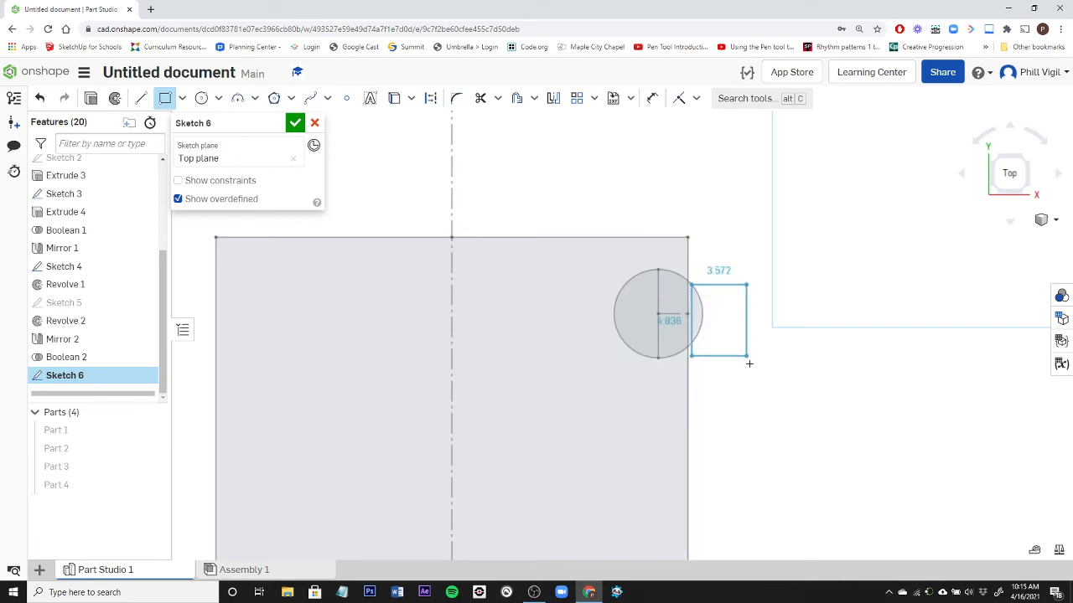
scroll(765, 415, "down", 3)
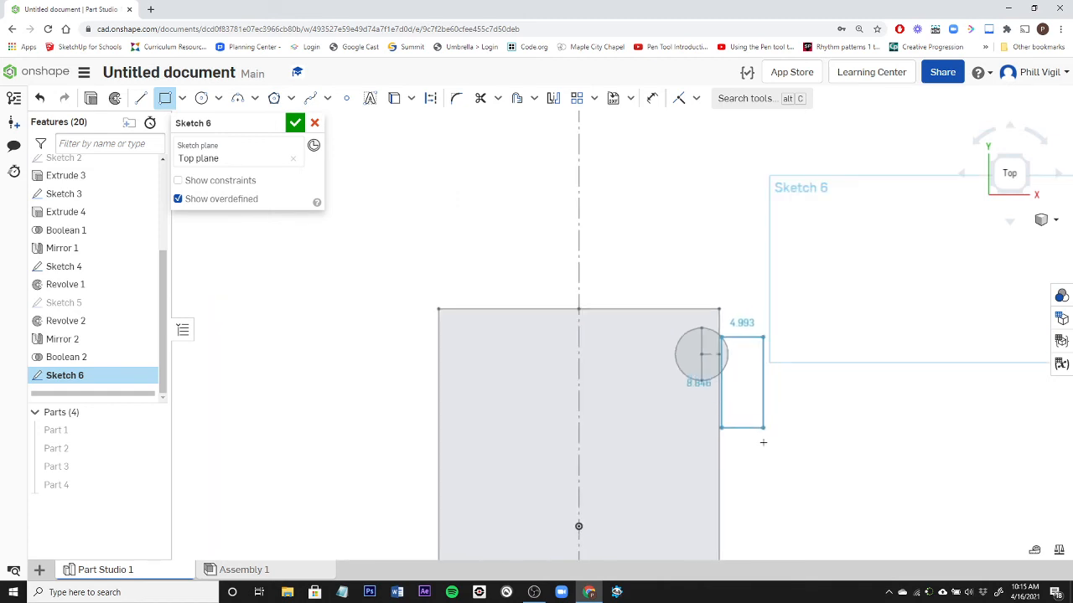
scroll(762, 440, "down", 5)
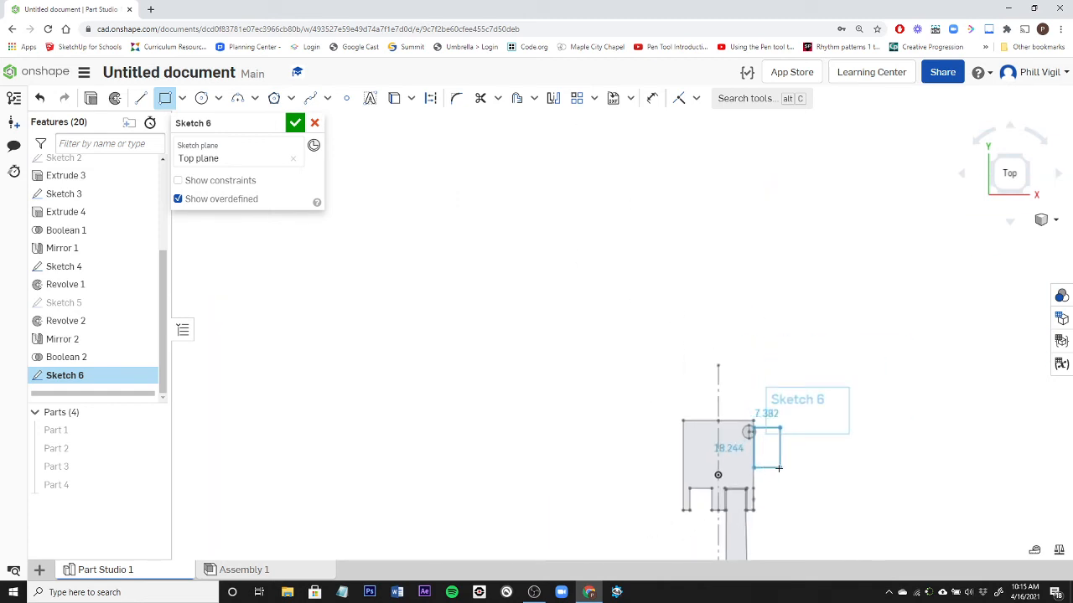
scroll(760, 476, "up", 6)
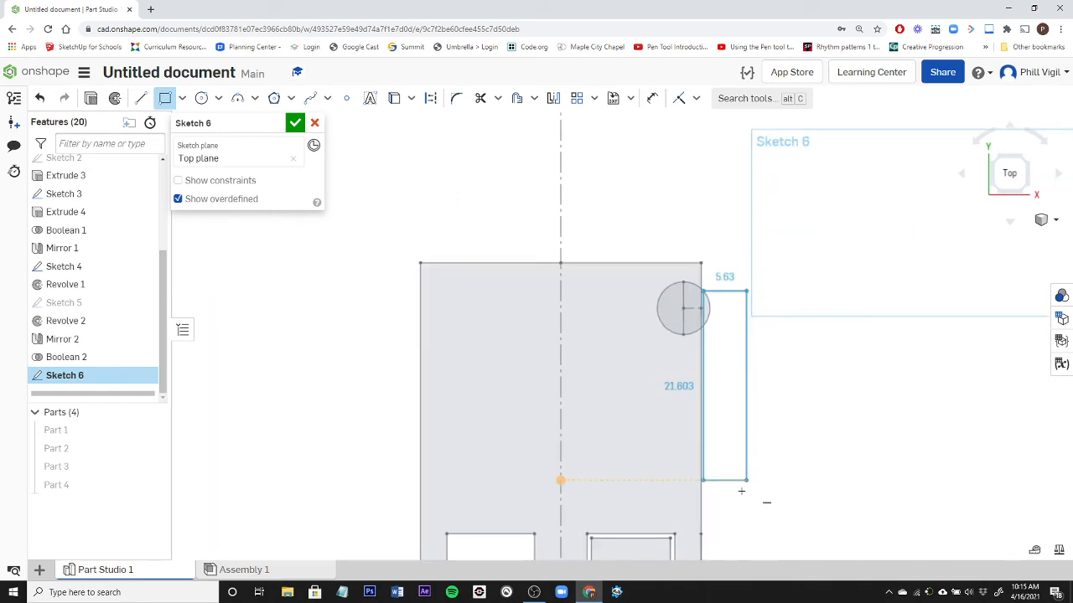
scroll(742, 494, "down", 5)
scroll(735, 501, "down", 3)
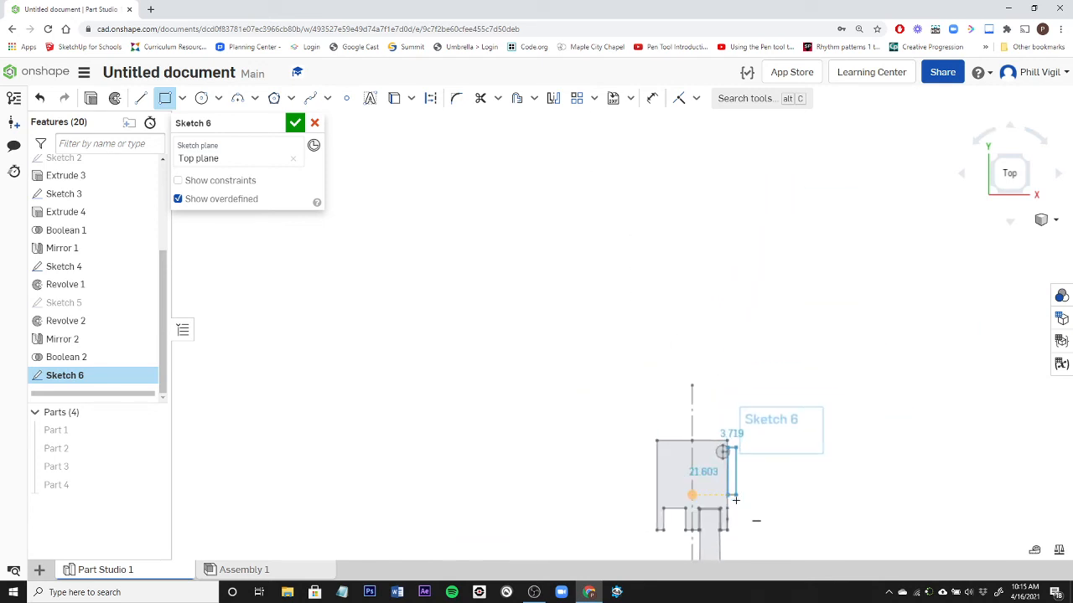
scroll(735, 502, "down", 4)
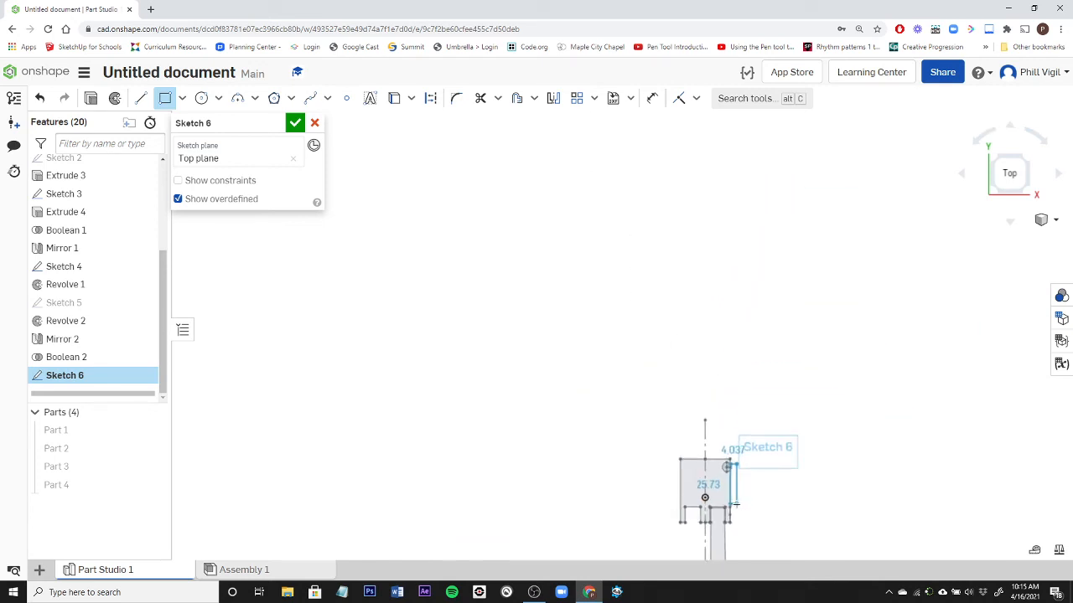
middle_click_drag(735, 500, 657, 285)
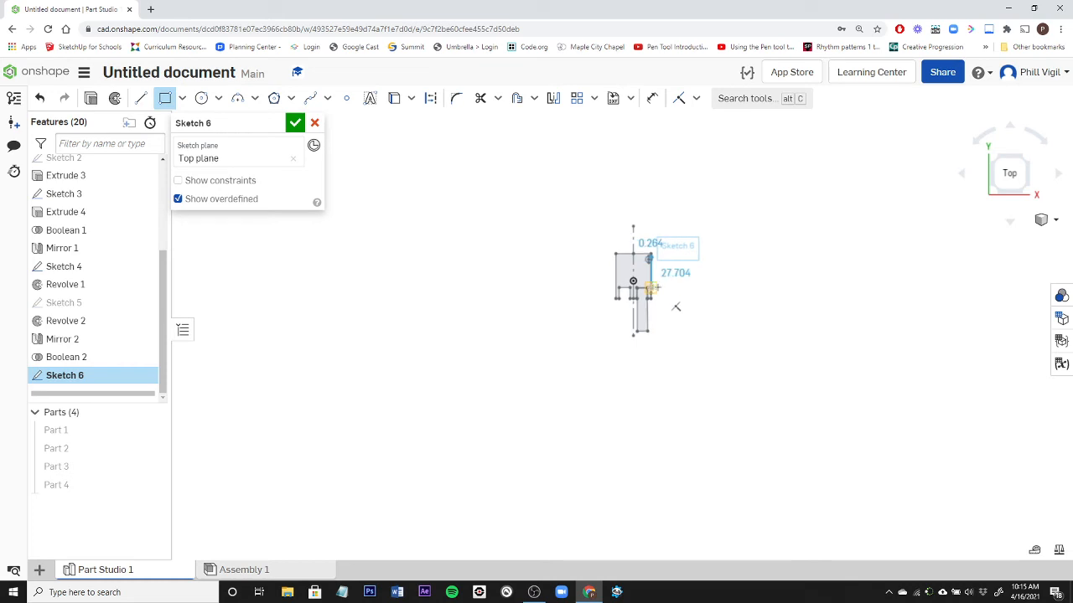
scroll(657, 286, "up", 5)
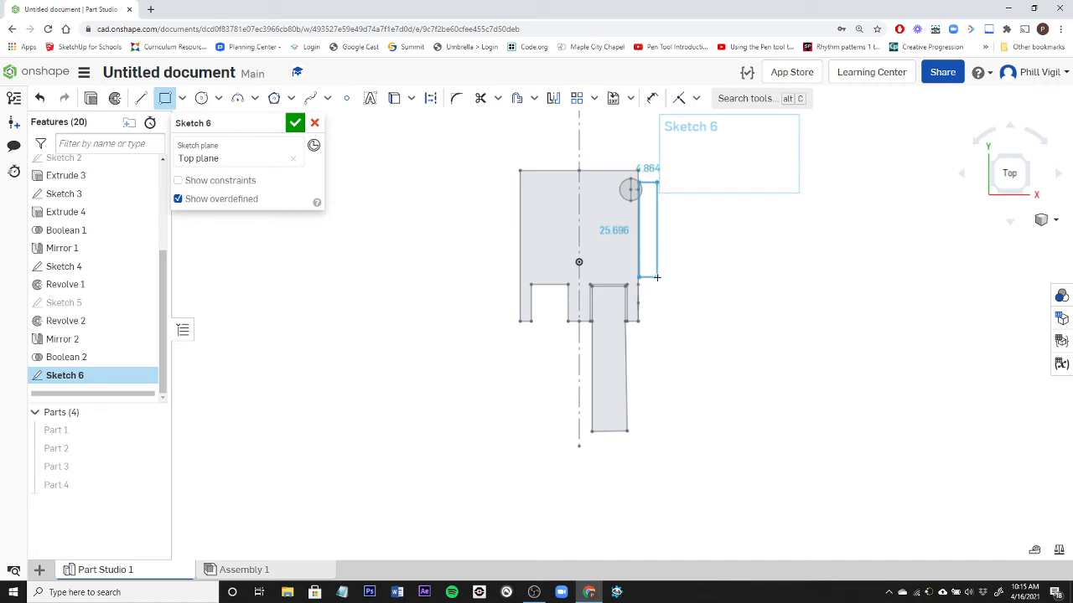
left_click(657, 278)
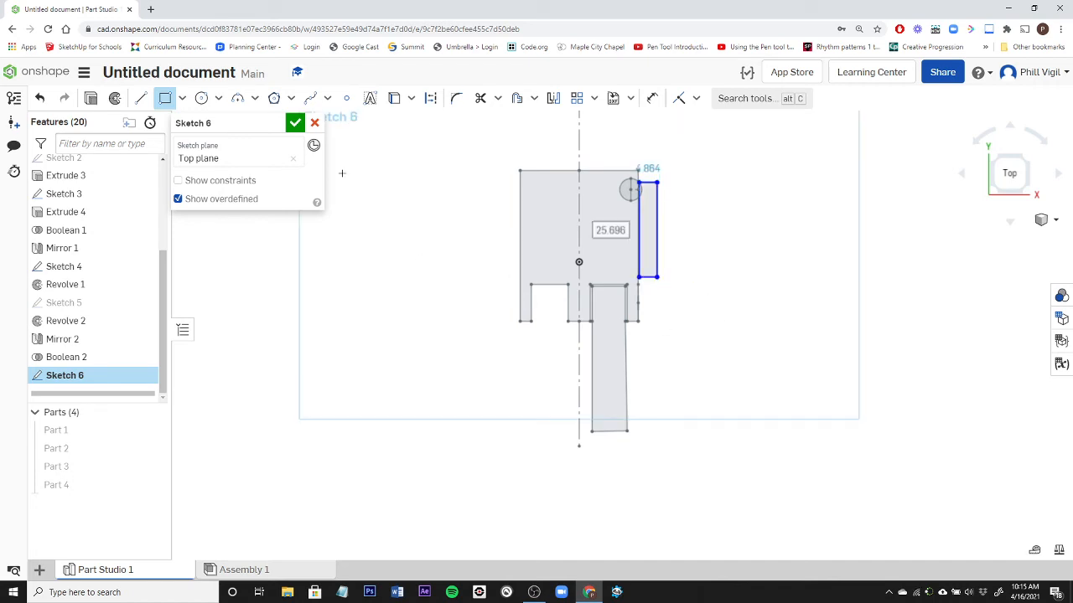
left_click(296, 124)
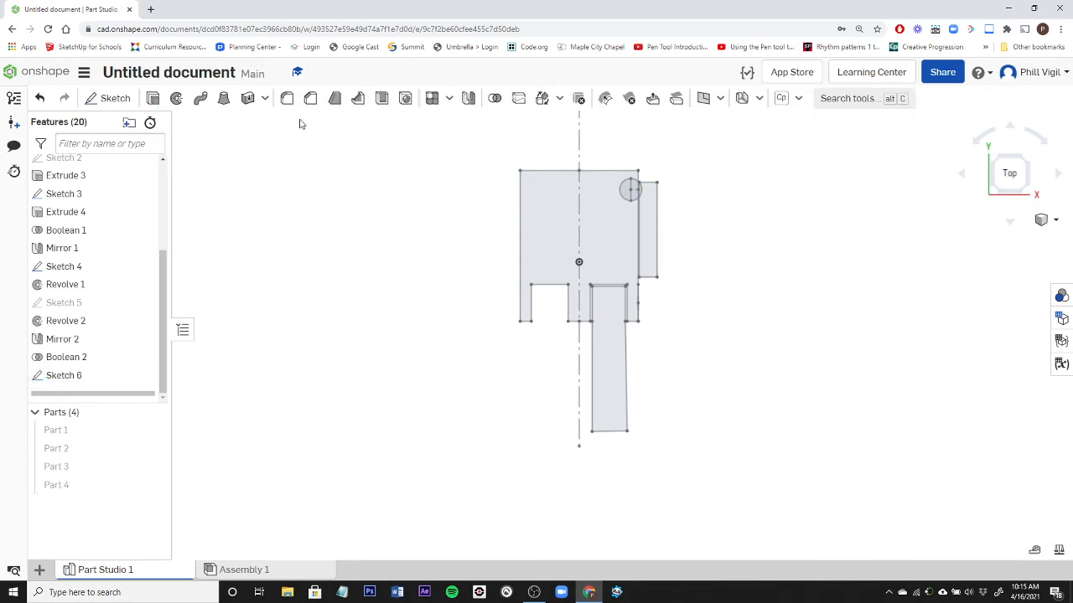
Step: Extrude the arm rectangle symmetrically as a new part with a depth of 5 mm
left_click(152, 98)
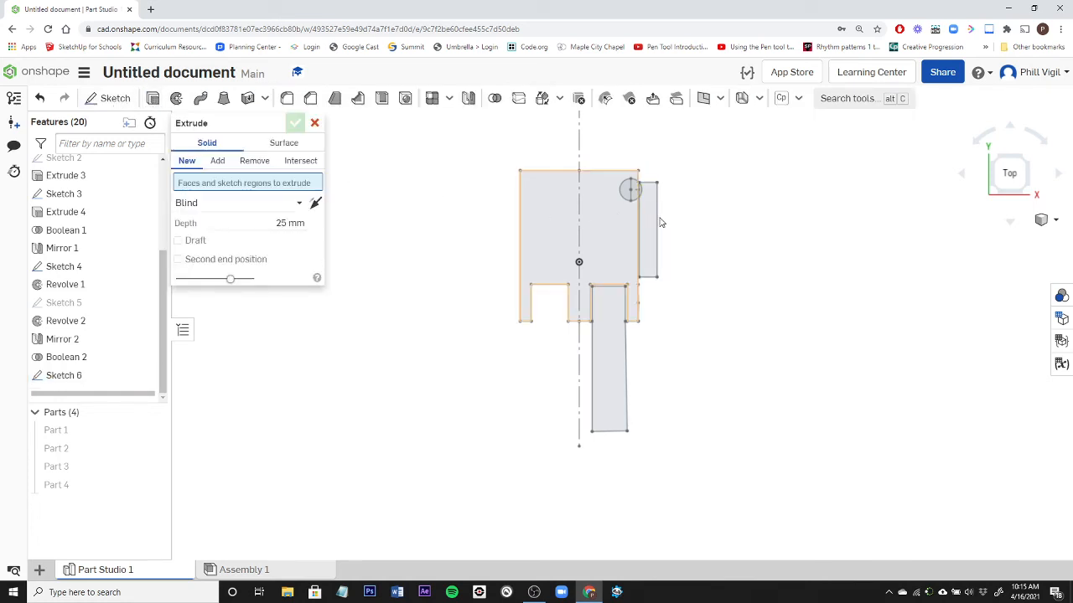
left_click(651, 241)
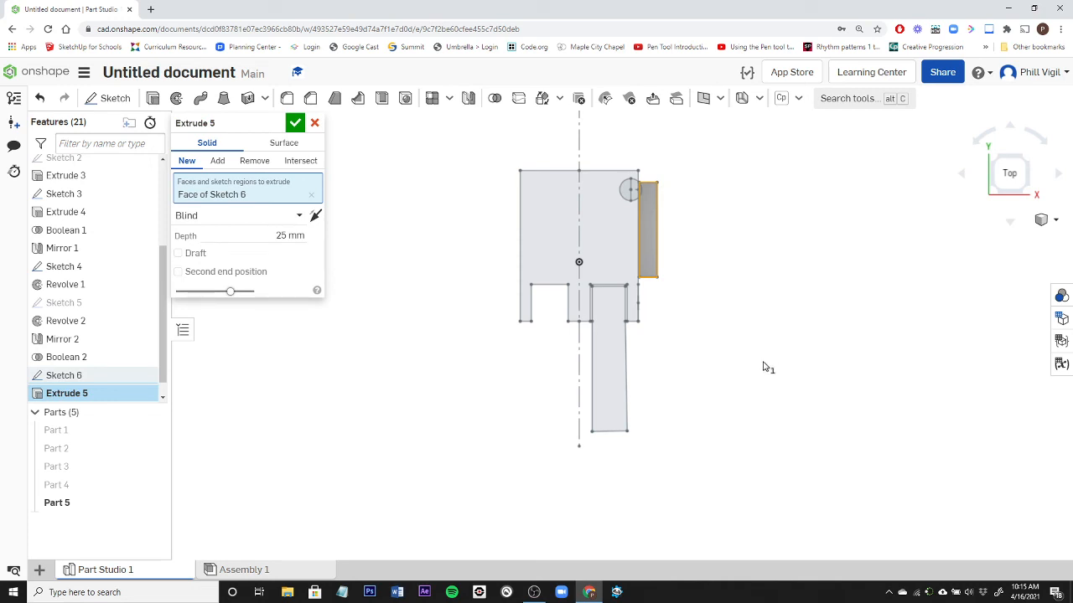
right_click_drag(767, 367, 694, 380)
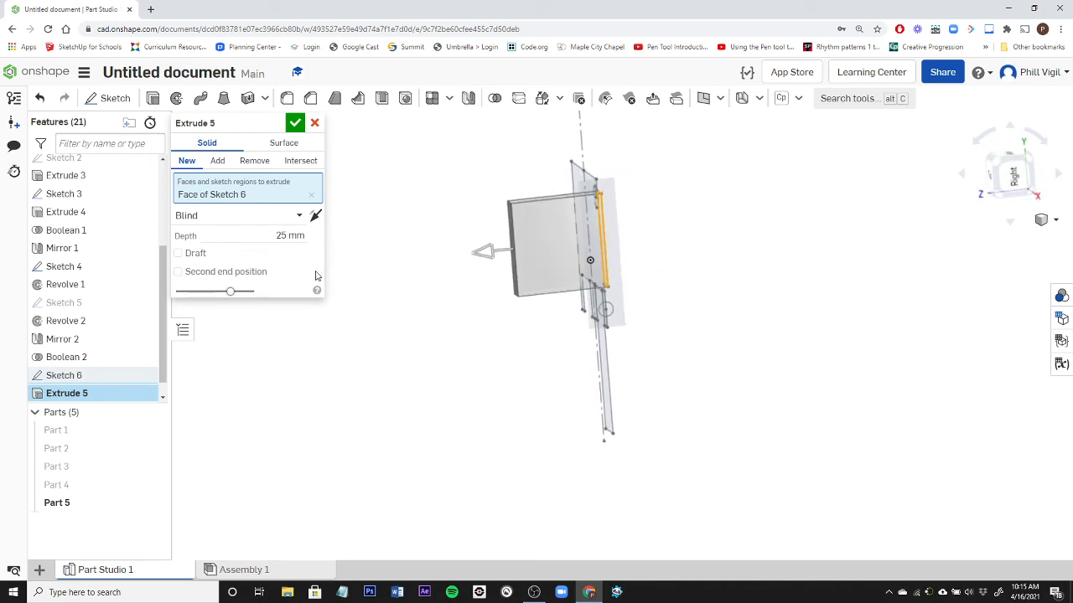
left_click(237, 218)
left_click(232, 258)
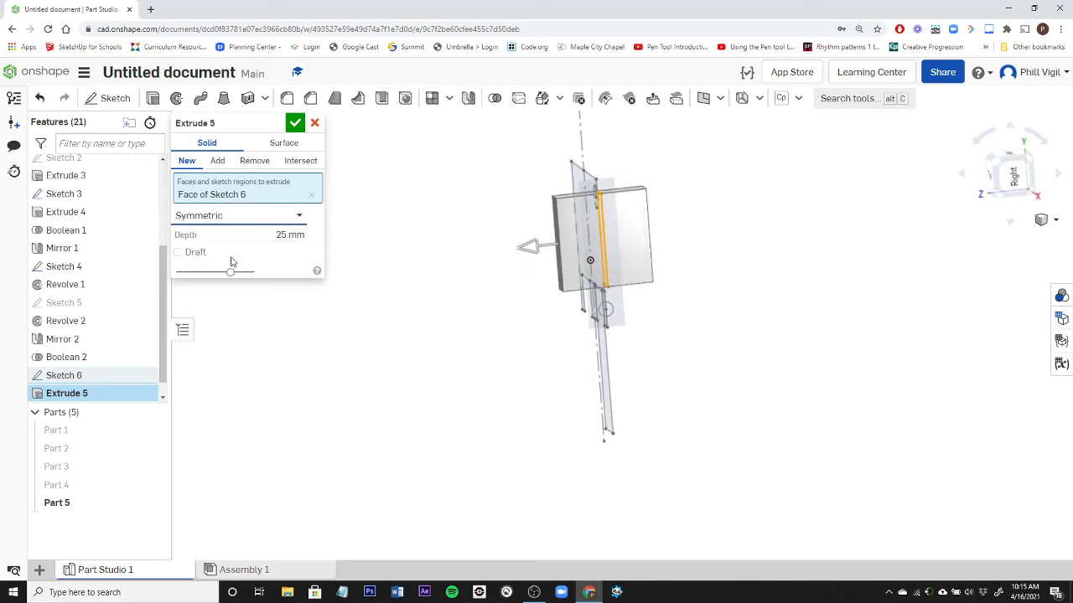
left_click(289, 234)
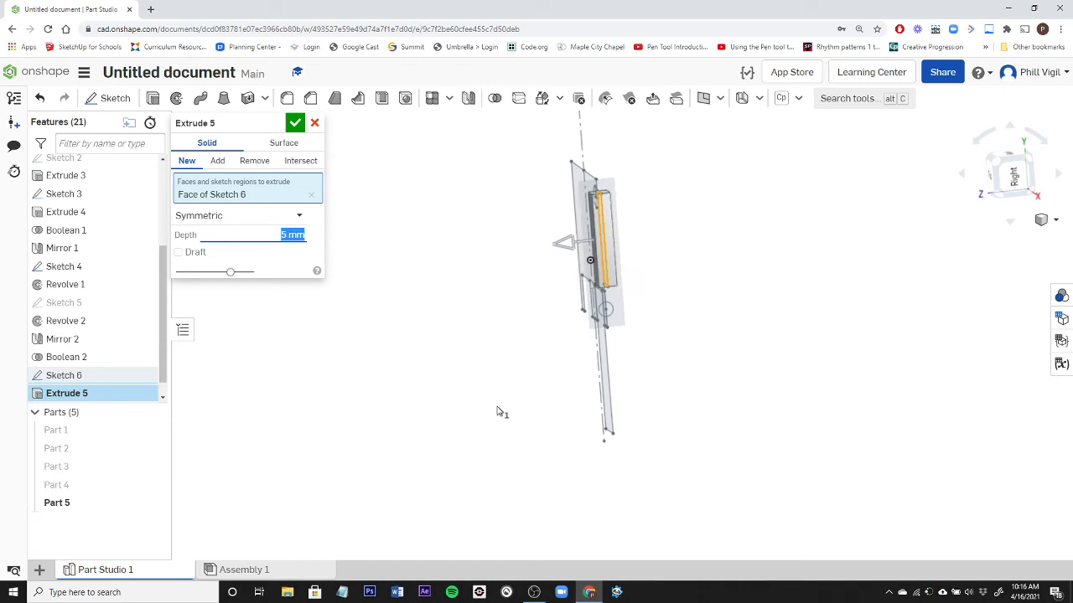
right_click_drag(495, 422, 343, 203)
left_click(299, 124)
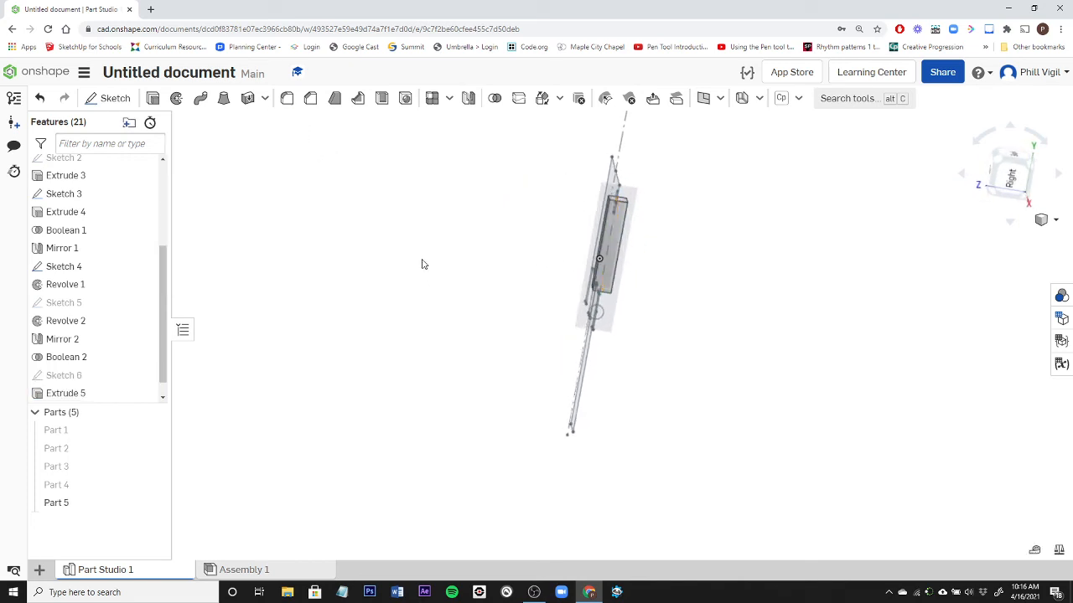
Step: Show the 6 mm ball part beside the extruded arm
right_click_drag(423, 264, 620, 276)
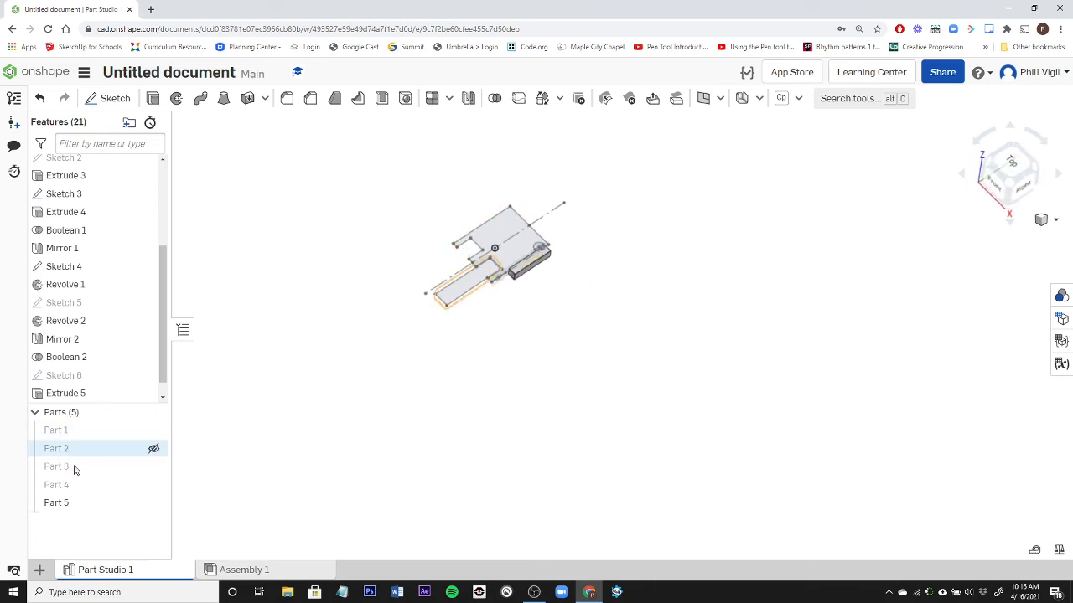
left_click(153, 486)
scroll(550, 259, "up", 5)
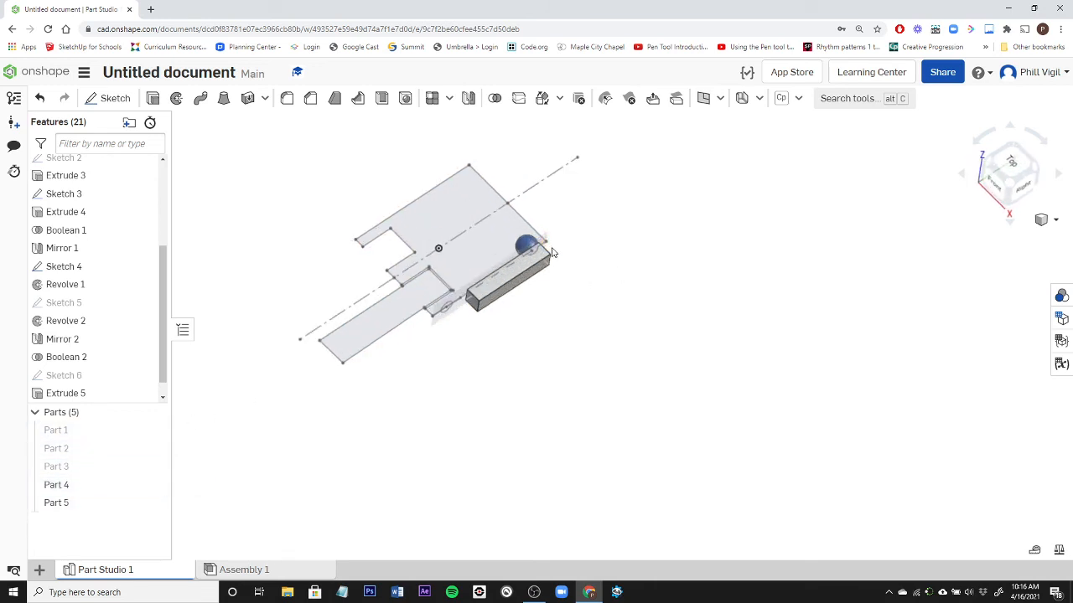
scroll(435, 402, "down", 5)
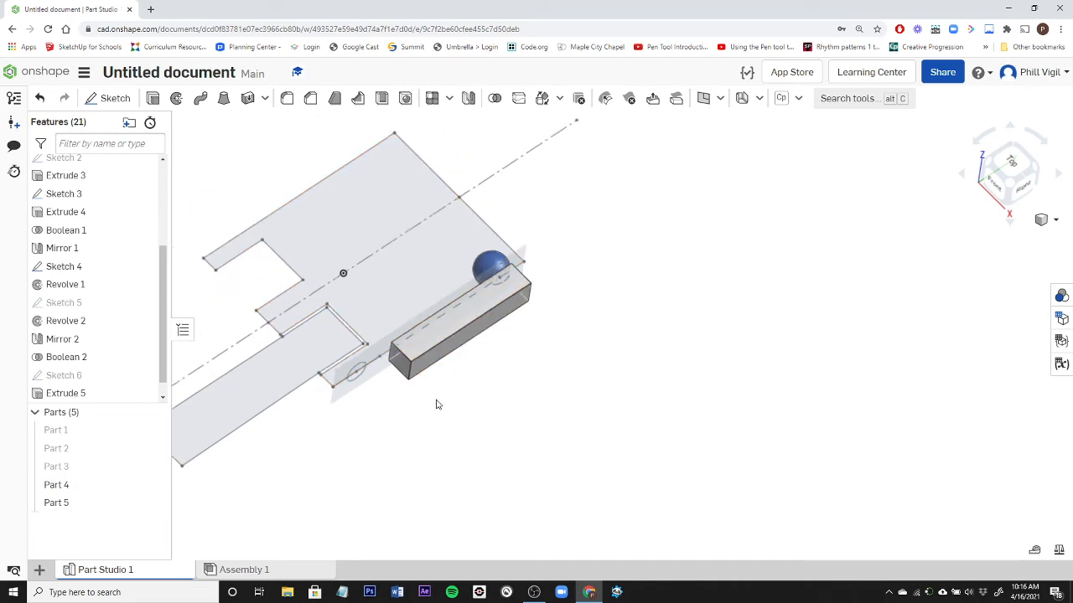
mouse_move(431, 436)
right_mouse_down()
mouse_move(461, 462)
mouse_move(433, 453)
right_mouse_up()
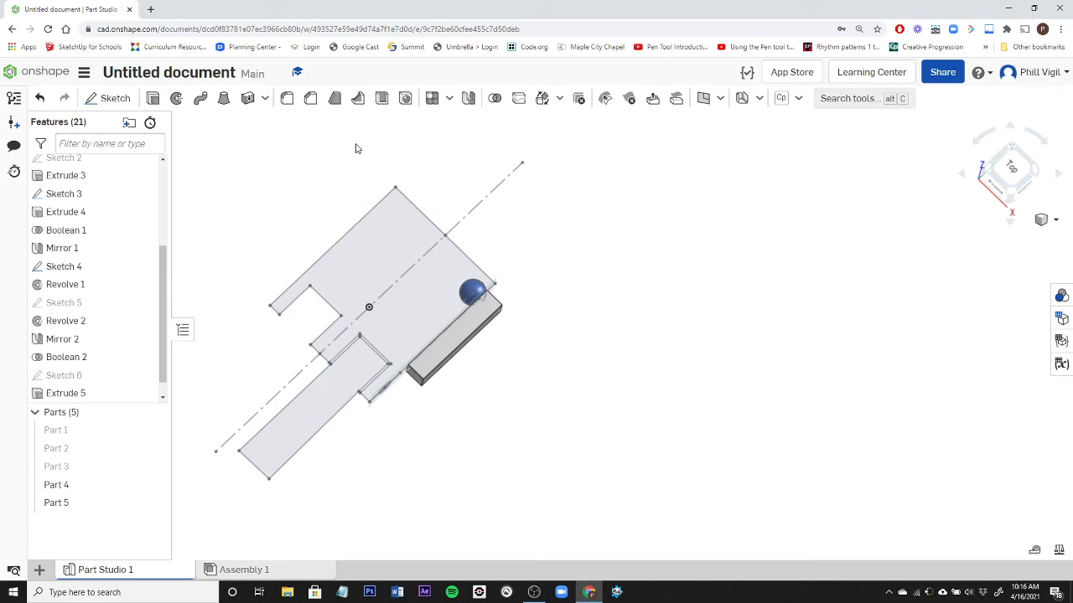
Step: Join the arm block and the 6 mm ball into one part with a Boolean union
left_click(494, 99)
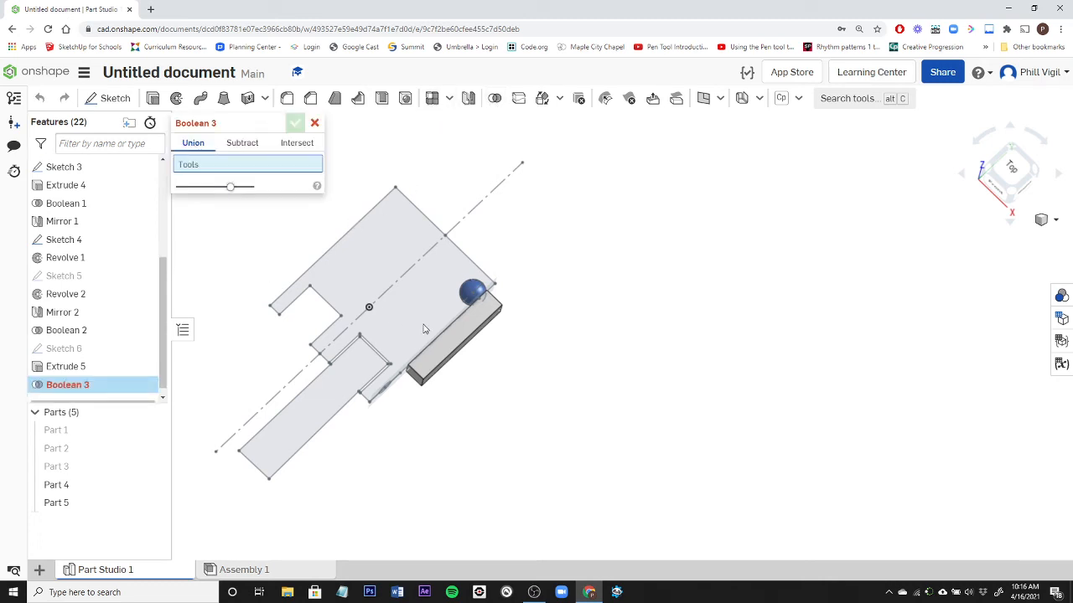
left_click(446, 353)
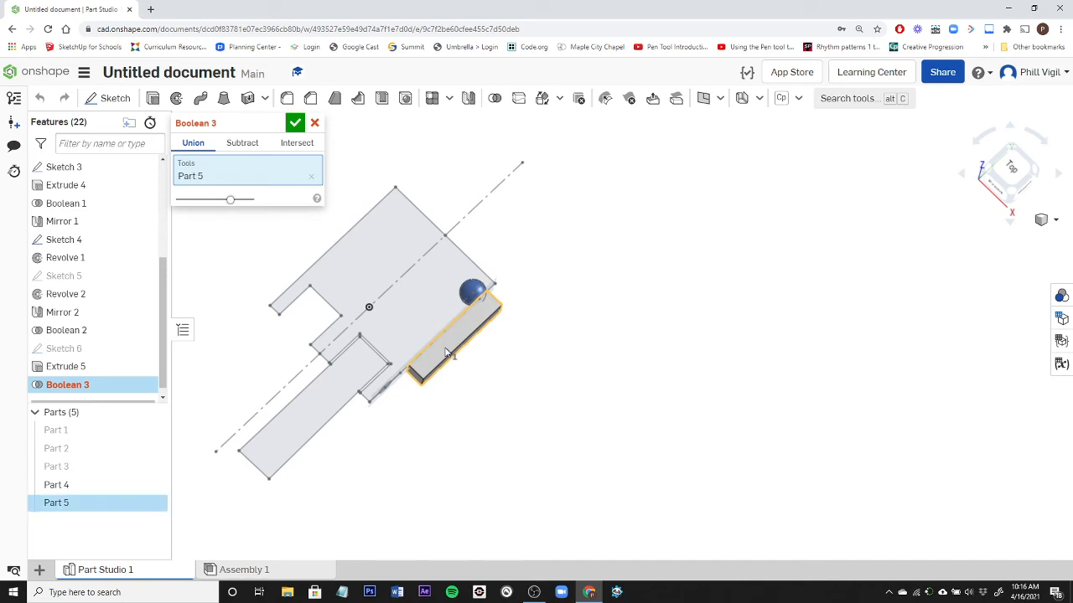
left_click(472, 291)
mouse_move(452, 409)
right_mouse_down()
mouse_move(455, 434)
mouse_move(436, 444)
mouse_move(419, 436)
mouse_move(489, 390)
mouse_move(468, 393)
right_mouse_up()
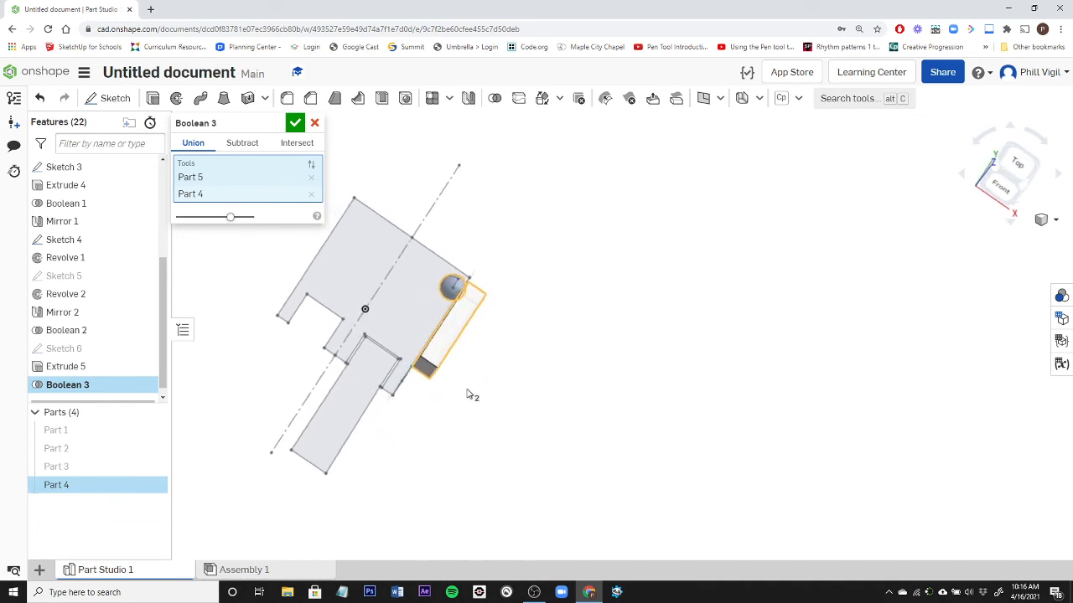
left_click(301, 125)
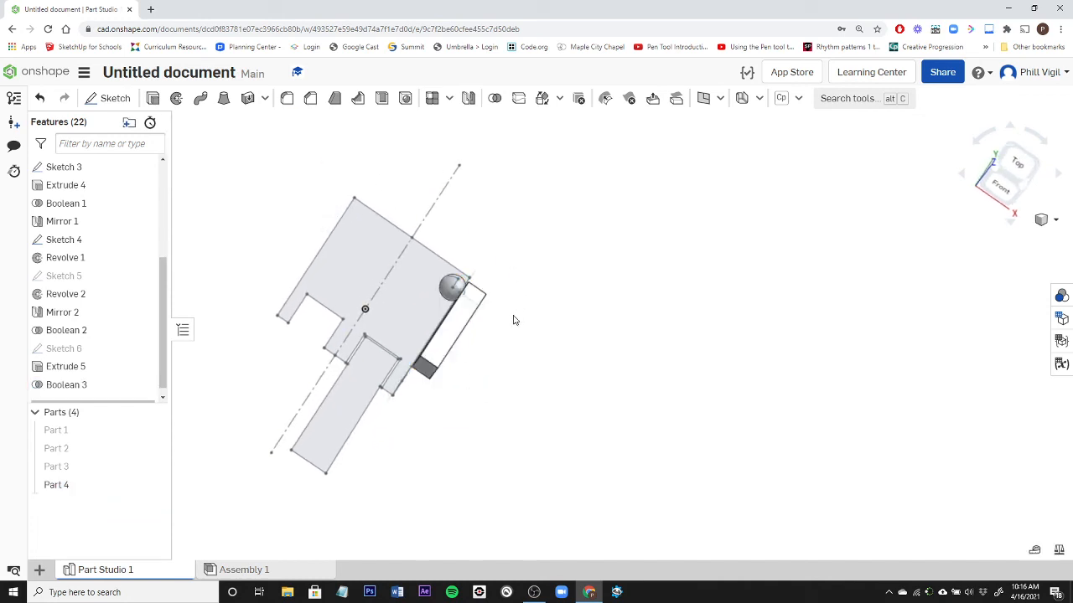
Step: Show the body and both leg parts again and examine how the arm sits beside the body
right_click_drag(514, 320, 385, 344)
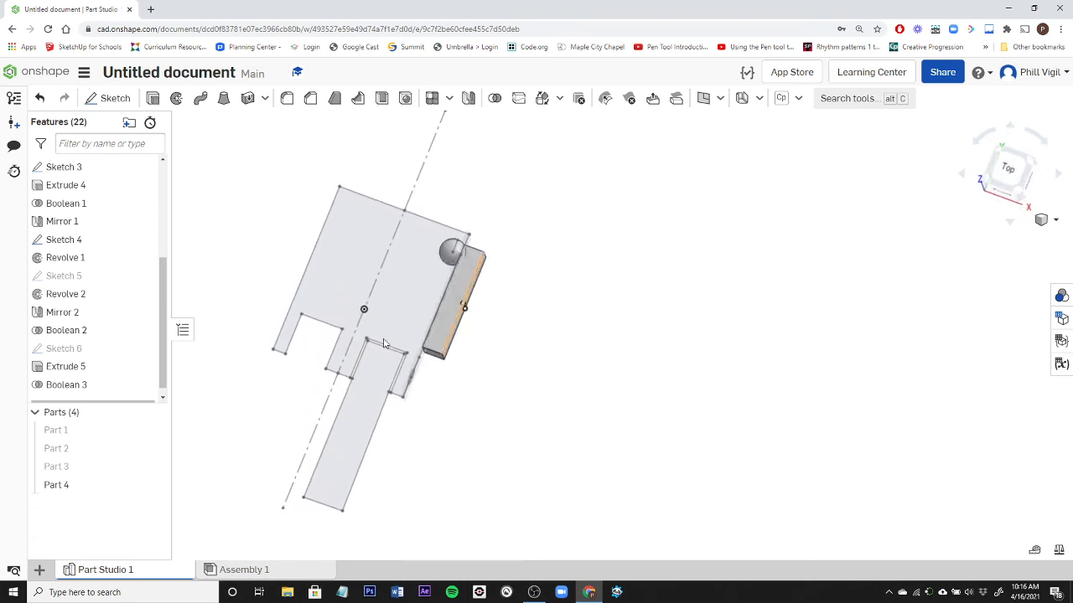
left_click(154, 431)
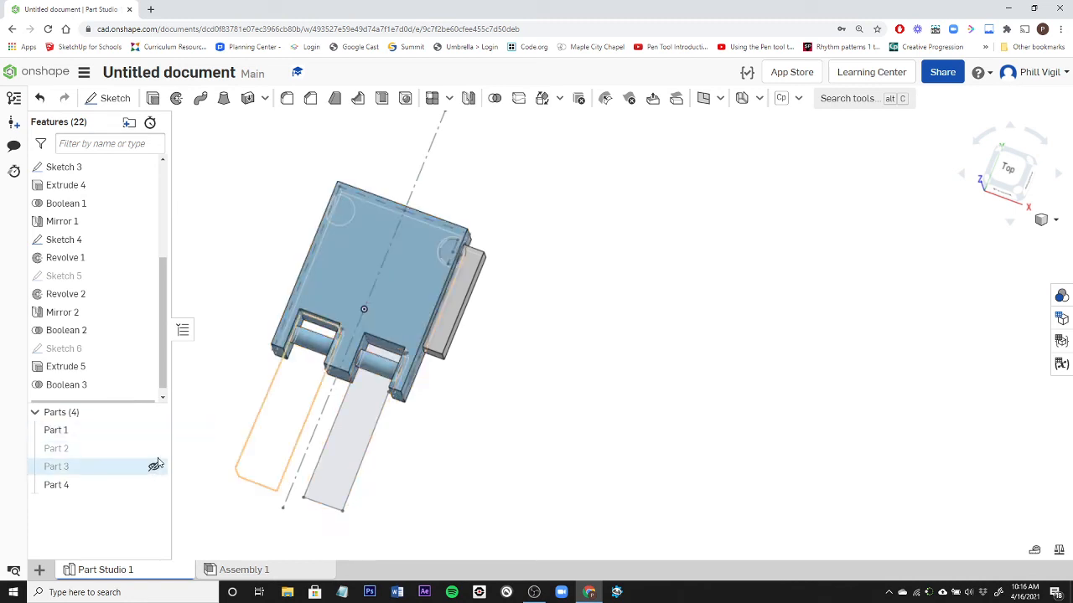
left_click(154, 449)
left_click(155, 466)
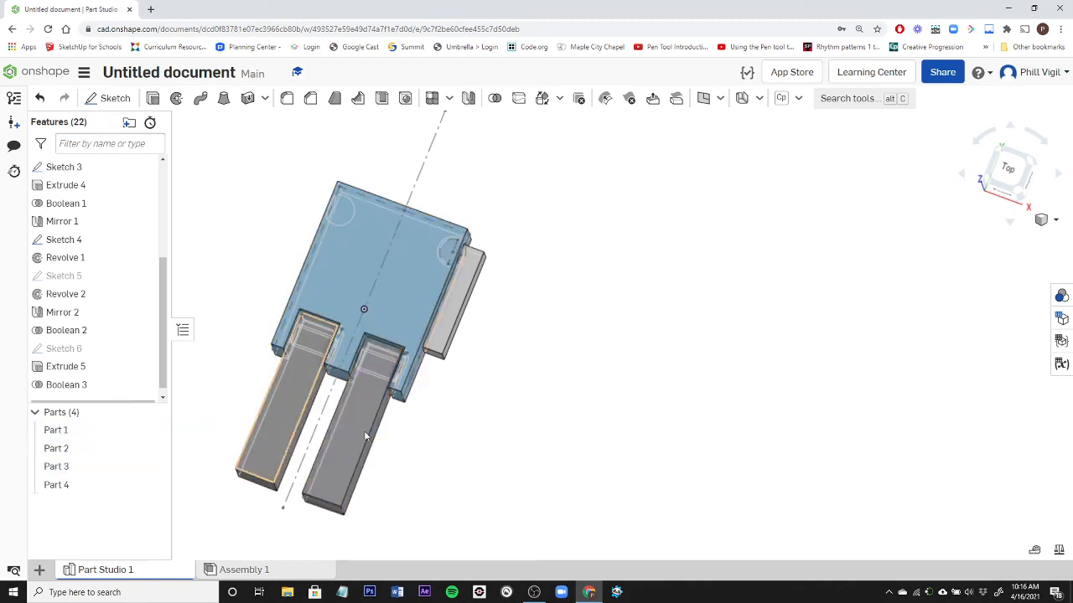
scroll(473, 413, "down", 3)
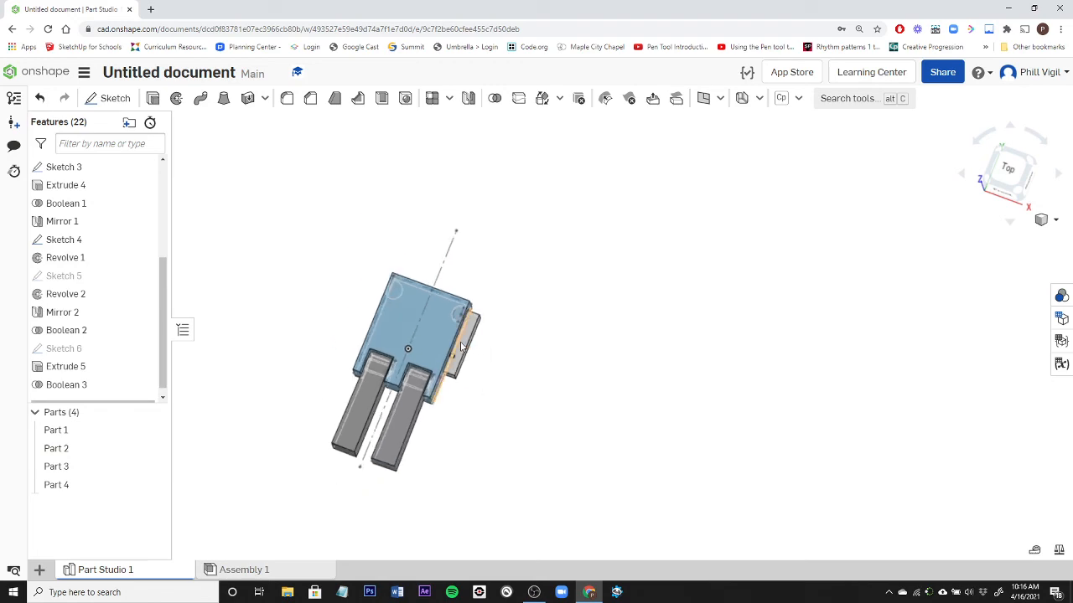
scroll(482, 356, "up", 5)
right_click_drag(472, 344, 480, 489)
scroll(480, 478, "down", 5)
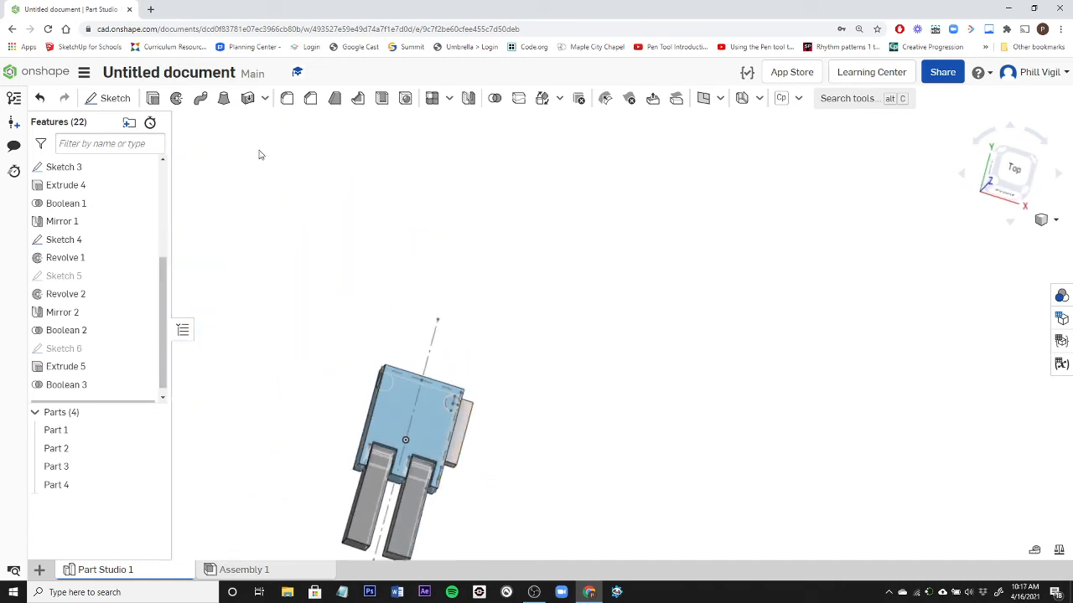
Step: Mirror the arm part across the Right plane as a new part on the body's opposite side
left_click(470, 98)
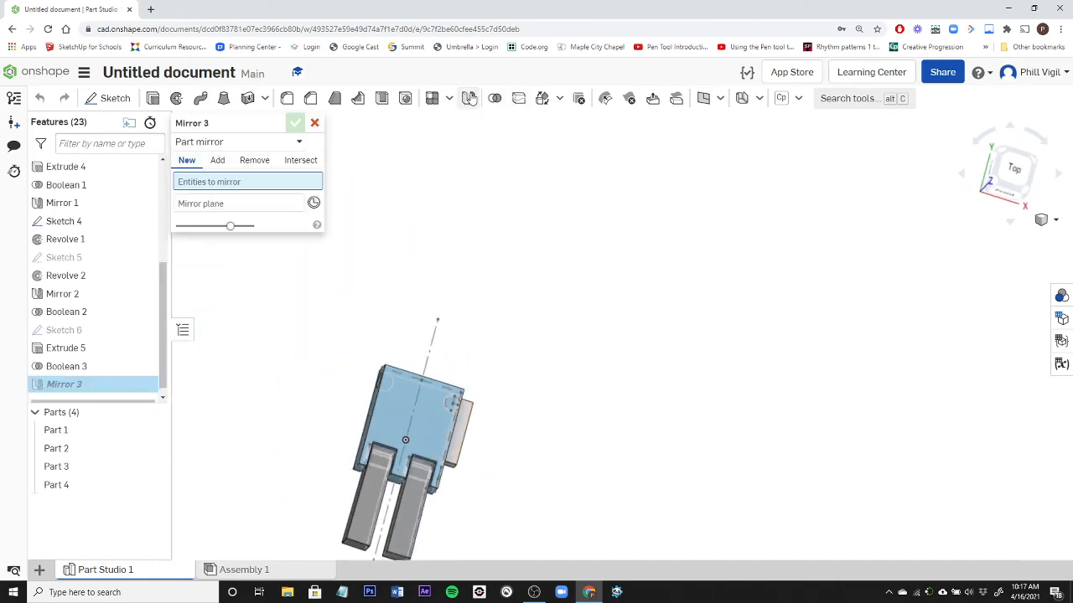
left_click(468, 426)
left_click(251, 218)
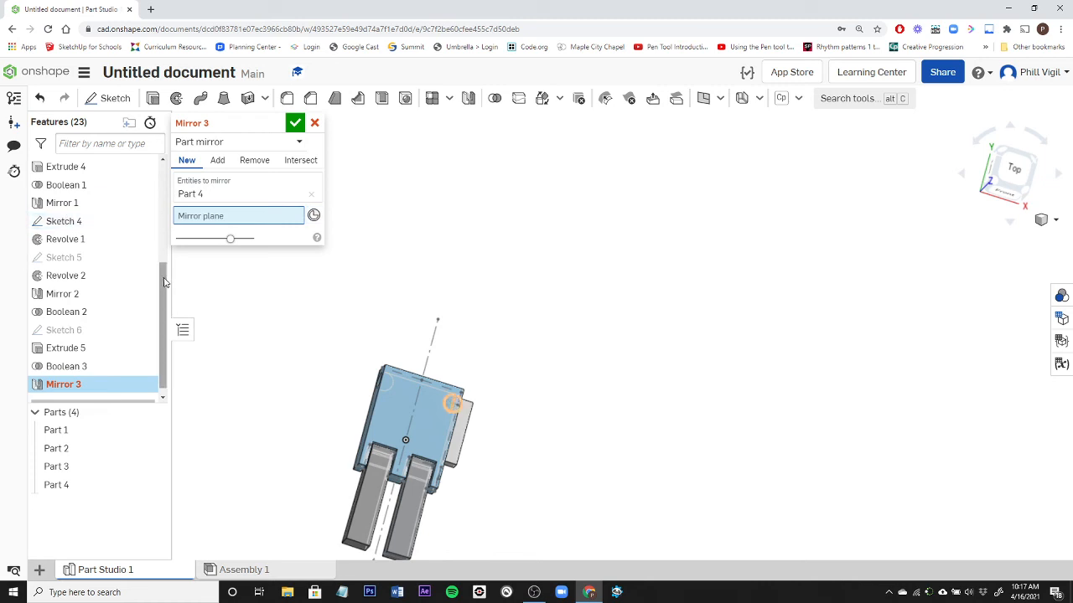
left_click_drag(164, 271, 171, 172)
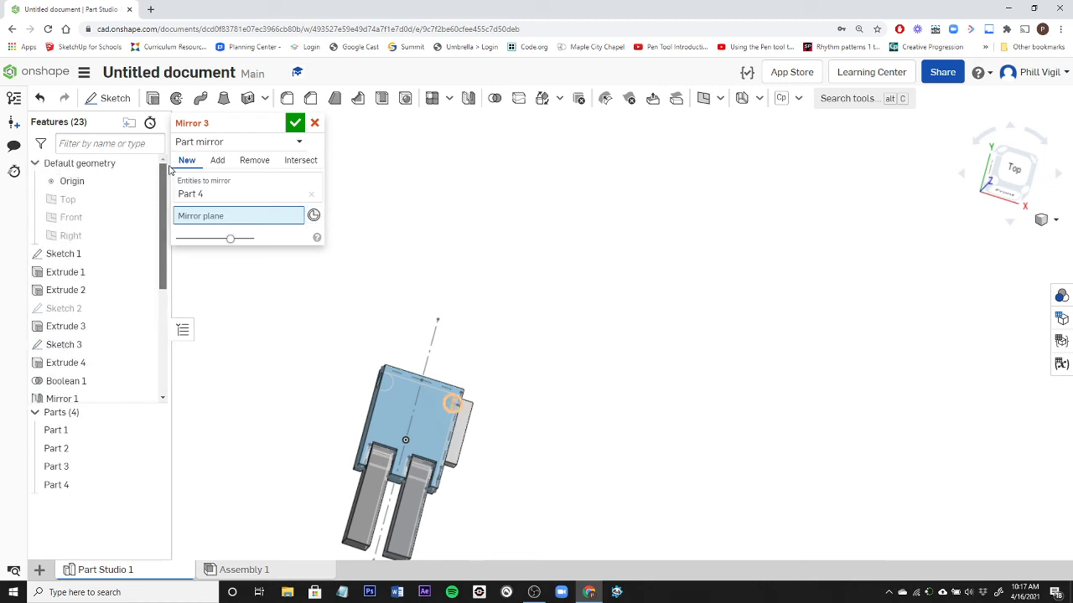
left_click(82, 242)
scroll(641, 300, "up", 3)
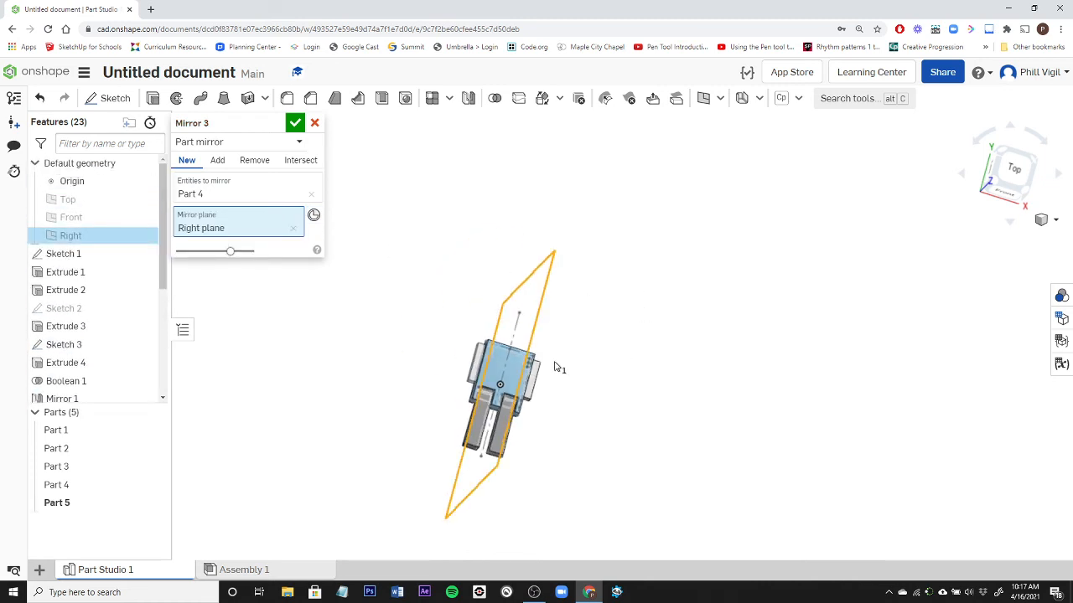
left_click(296, 124)
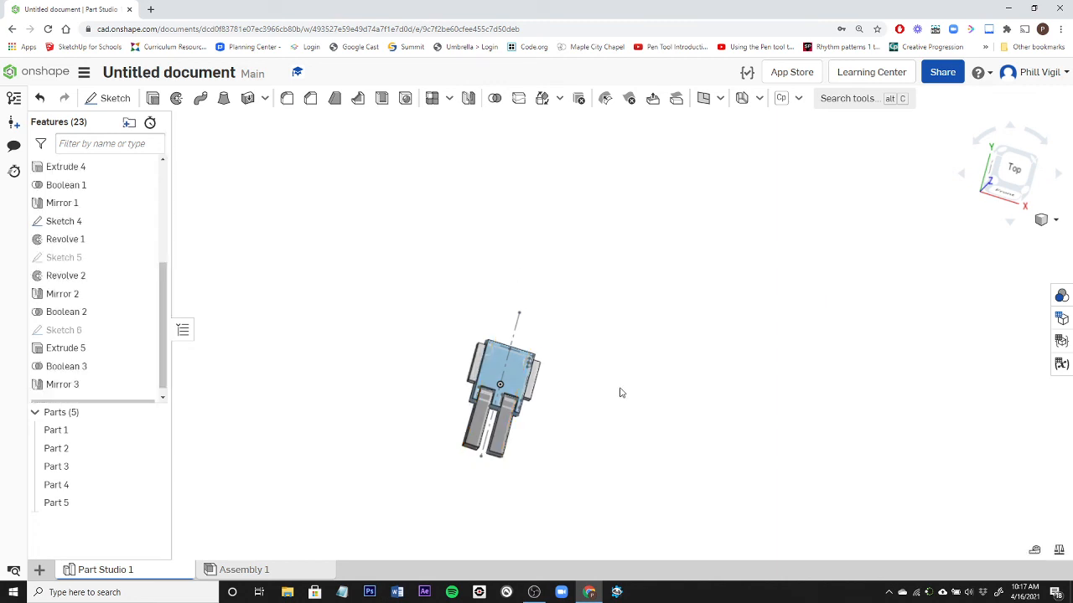
Step: Examine both arms, their ball sockets and the legs from the front, top end and back of the figure
right_click_drag(621, 393, 617, 432)
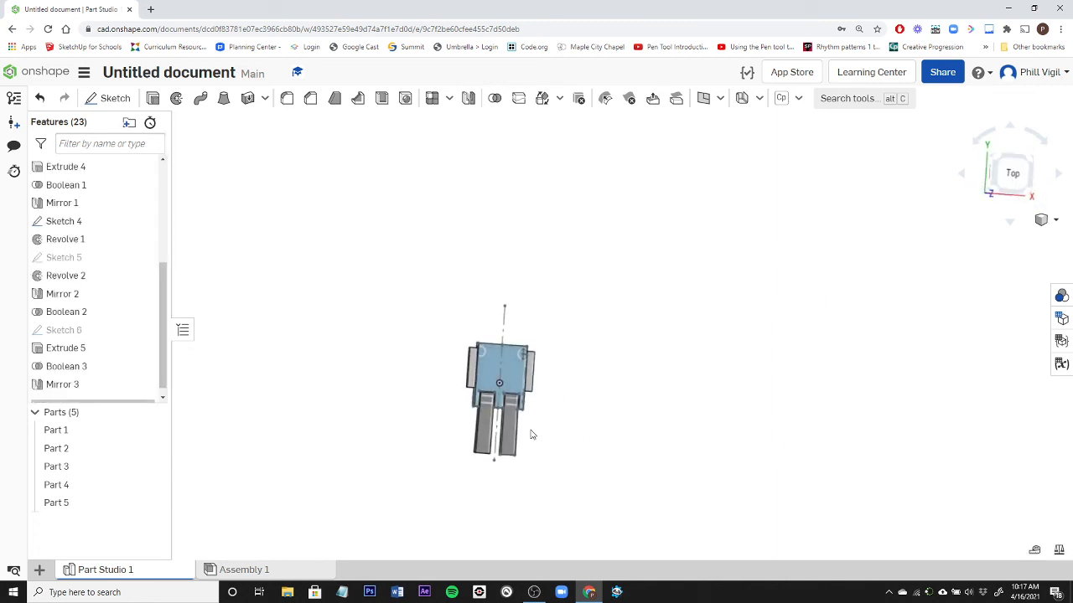
scroll(549, 384, "up", 3)
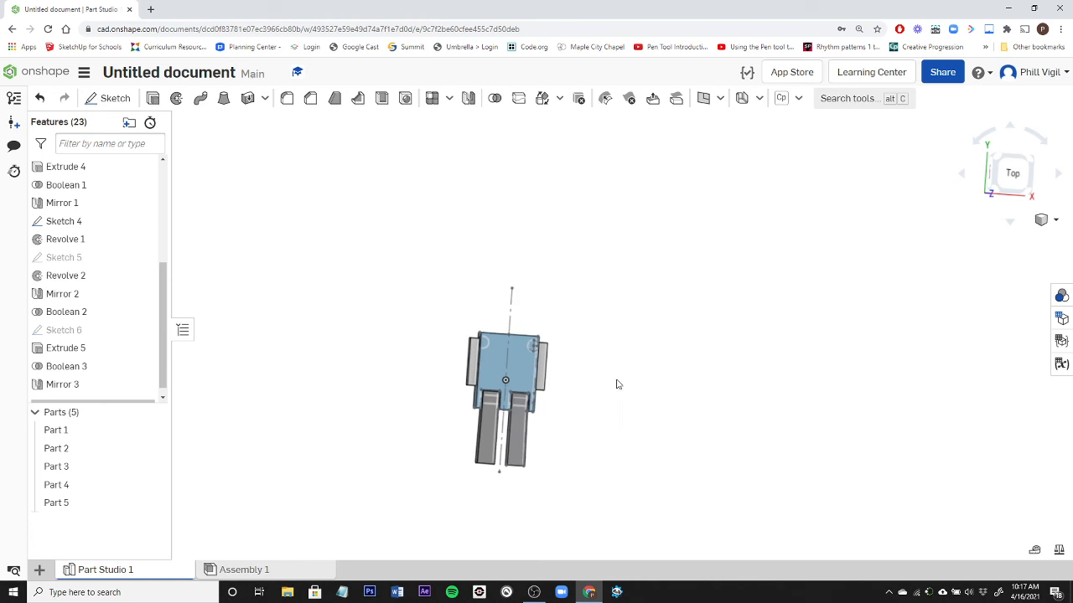
right_click_drag(615, 383, 590, 428)
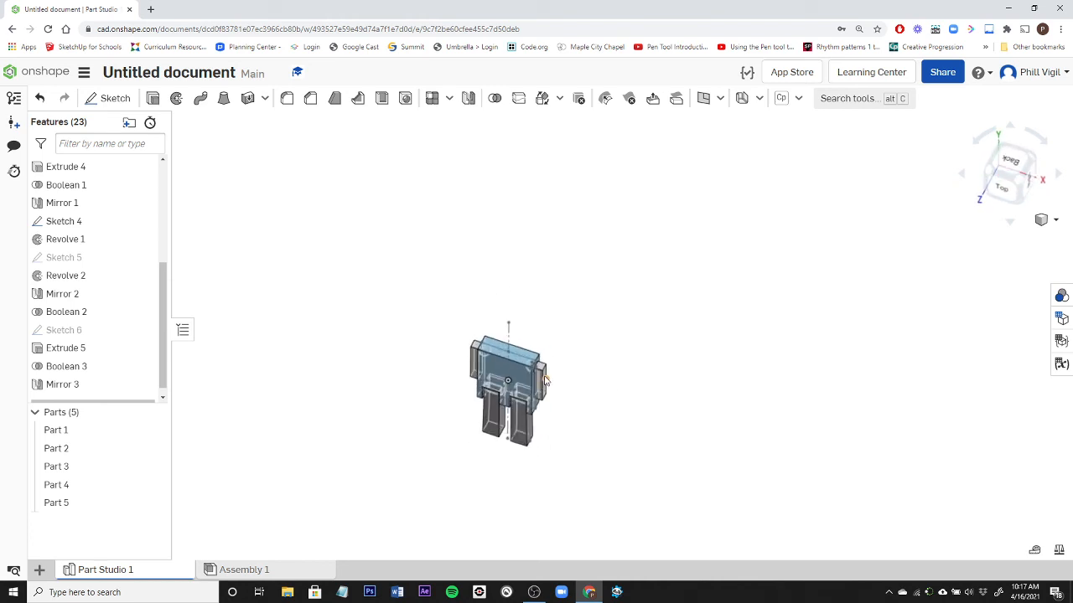
scroll(509, 356, "up", 5)
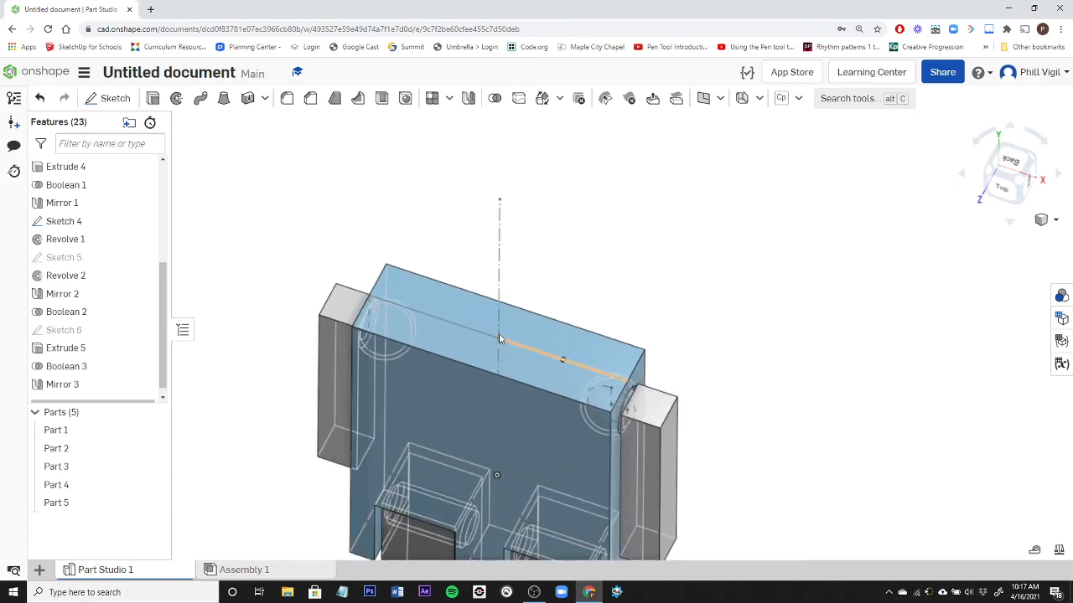
scroll(503, 349, "up", 1)
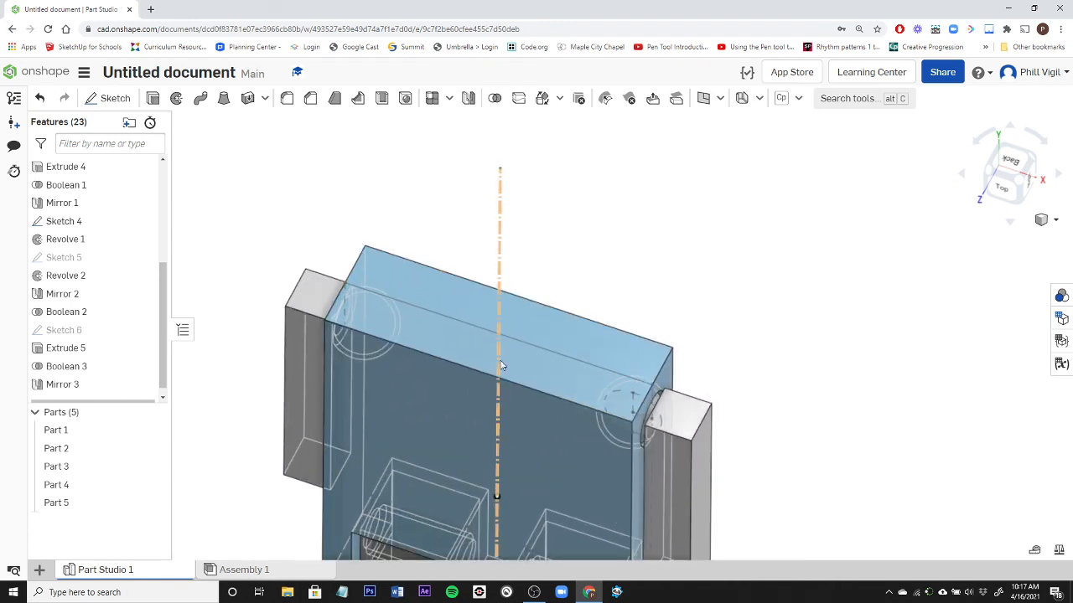
mouse_move(501, 365)
right_mouse_down()
mouse_move(506, 336)
mouse_move(493, 369)
right_mouse_up()
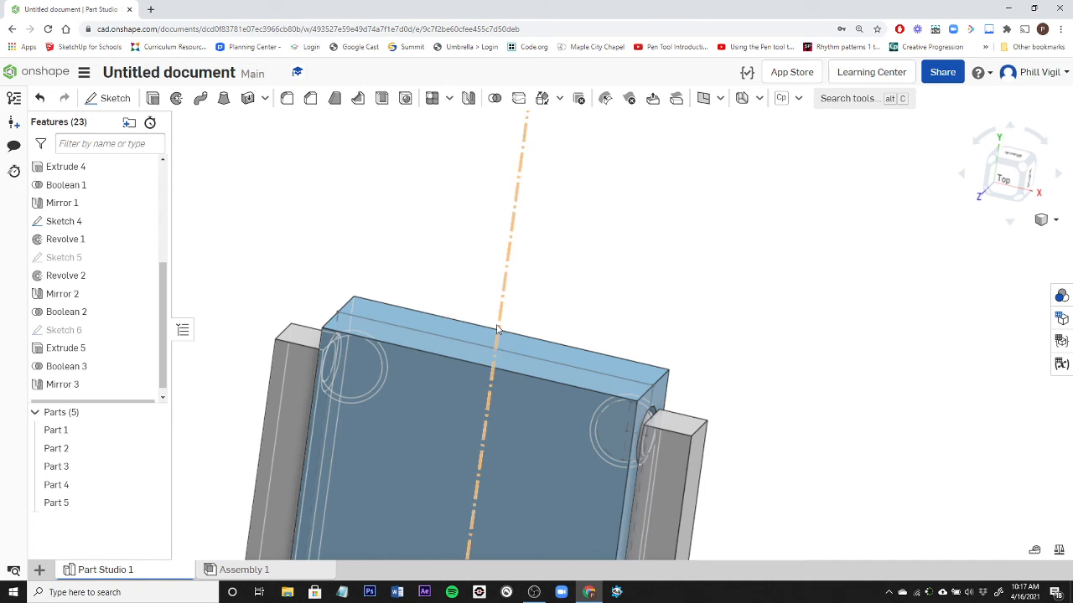
mouse_move(493, 357)
right_mouse_down()
mouse_move(519, 336)
mouse_move(488, 316)
mouse_move(495, 348)
right_mouse_up()
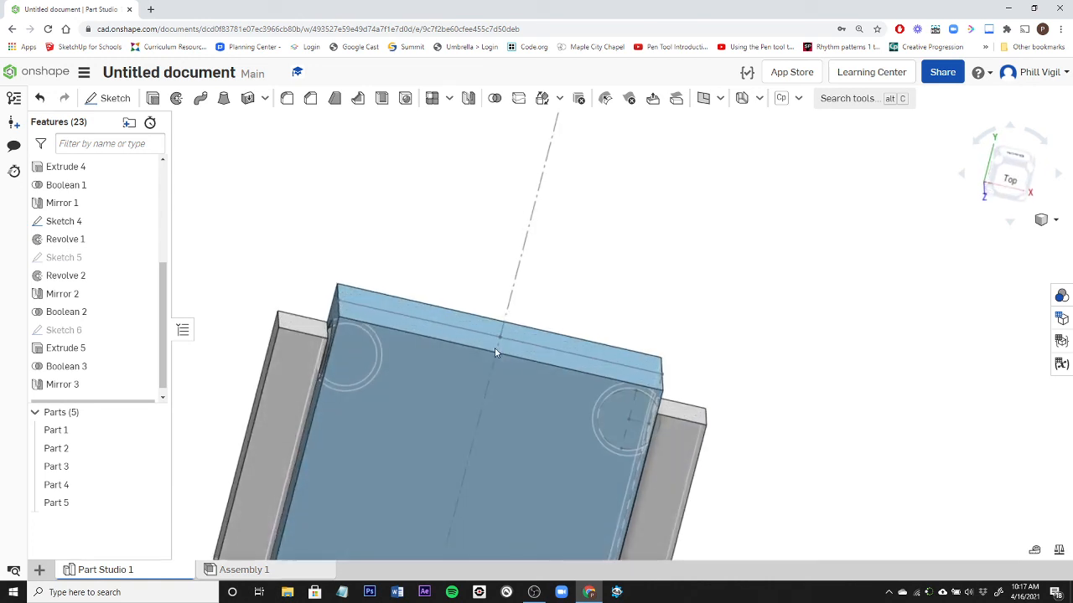
scroll(769, 430, "down", 3)
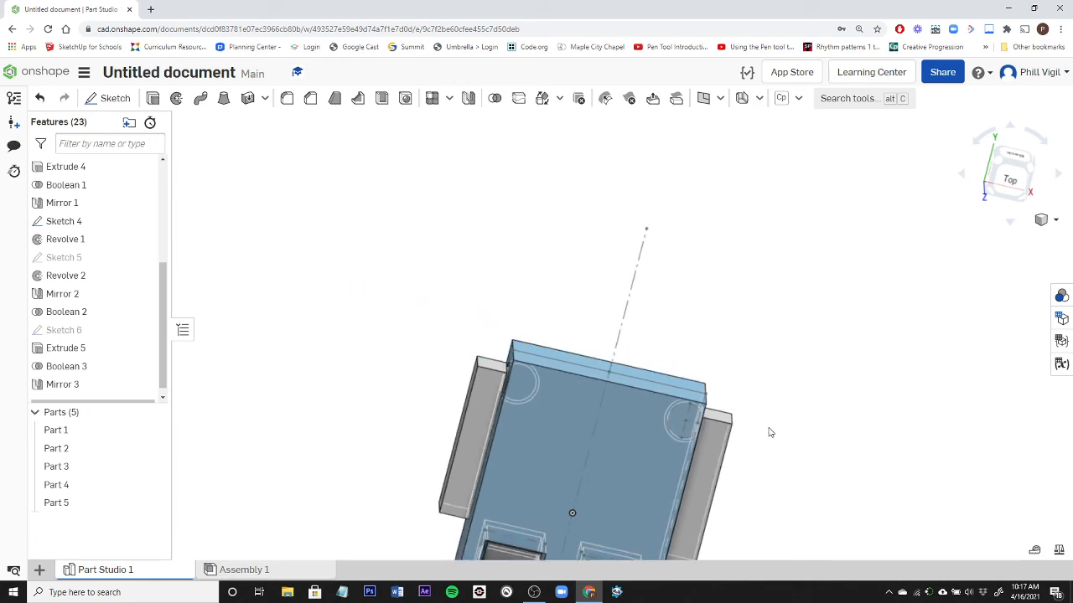
right_click_drag(769, 430, 518, 277)
scroll(518, 278, "down", 4)
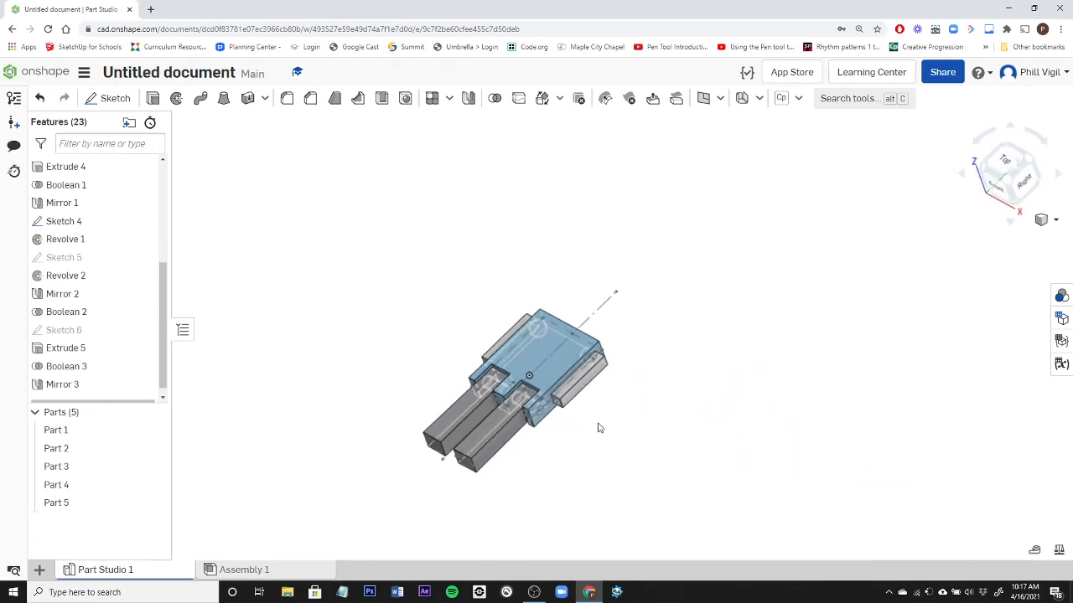
scroll(598, 428, "up", 4)
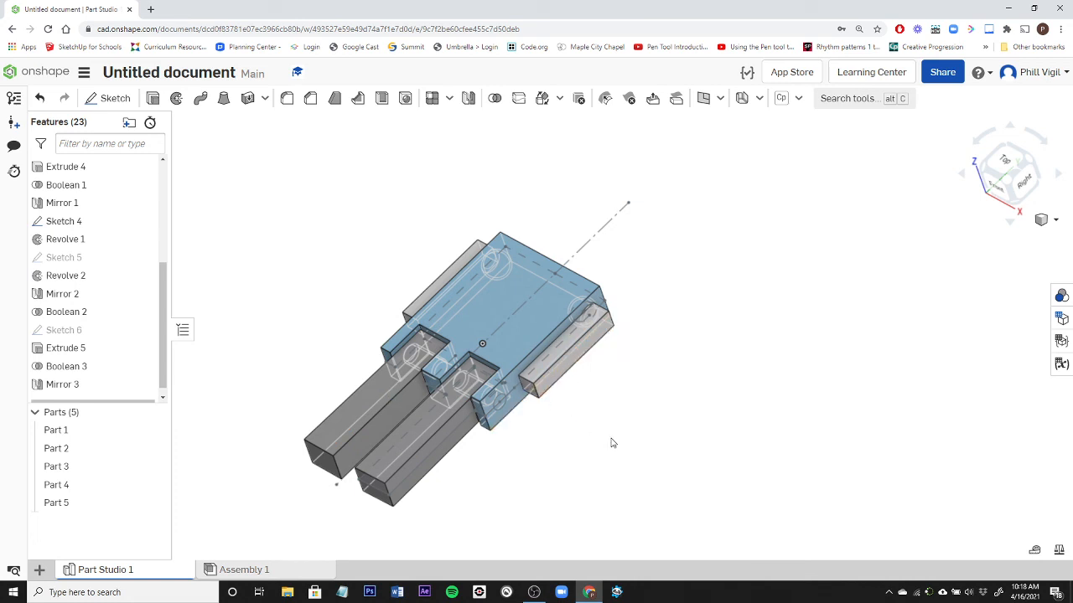
scroll(612, 444, "down", 3)
right_click_drag(611, 443, 606, 511)
mouse_move(644, 471)
right_mouse_down()
mouse_move(601, 493)
mouse_move(645, 447)
mouse_move(654, 474)
mouse_move(655, 464)
right_mouse_up()
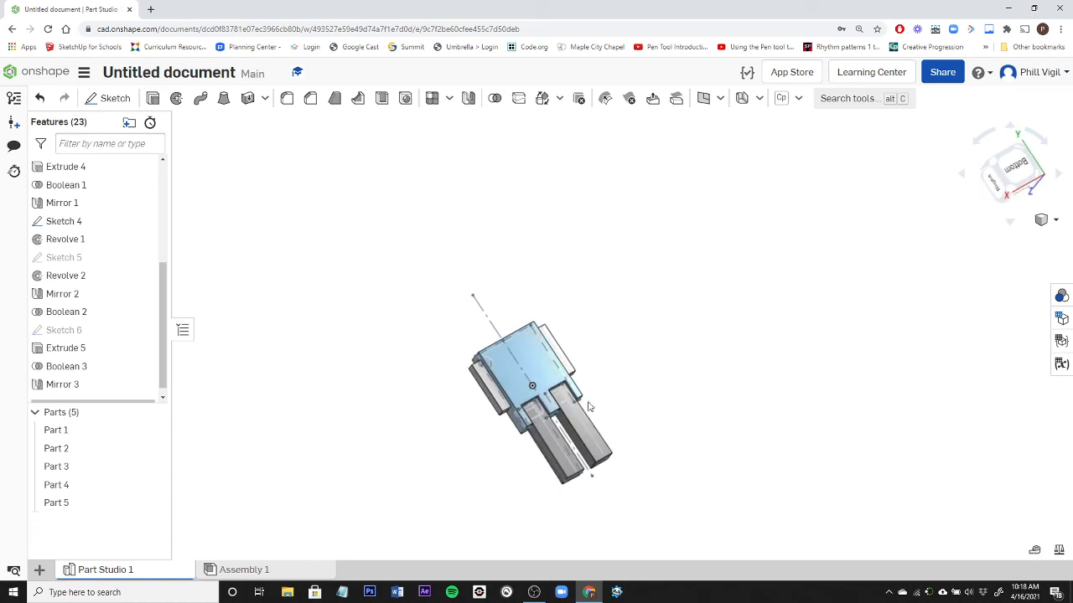
Step: Begin a circular 5 mm fillet on the two end edges of the mirrored leg inside its body slot
scroll(560, 467, "up", 5)
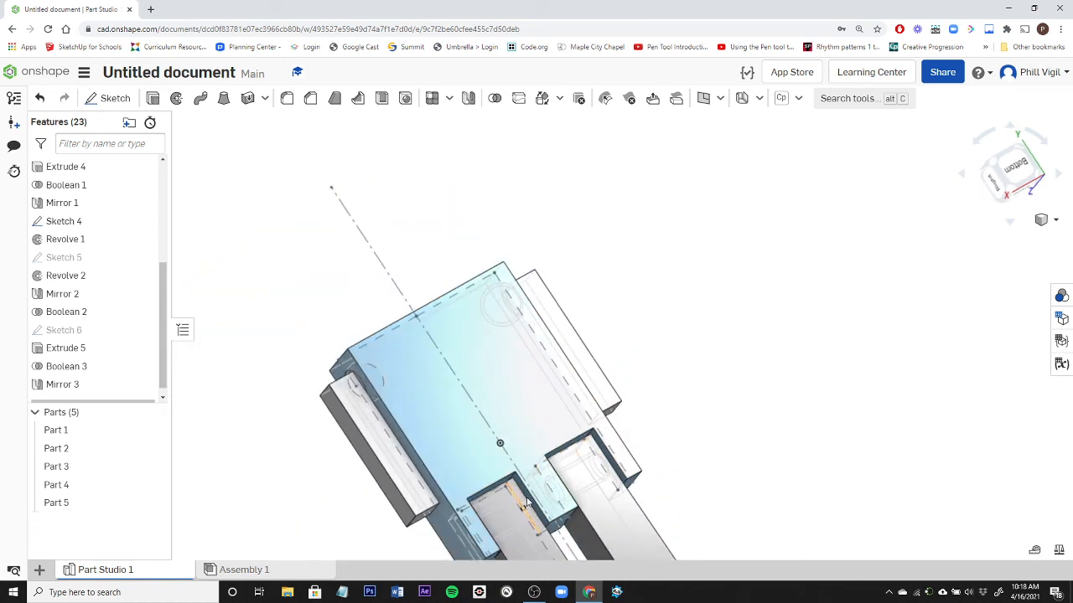
right_click_drag(527, 503, 508, 520)
scroll(574, 441, "up", 5)
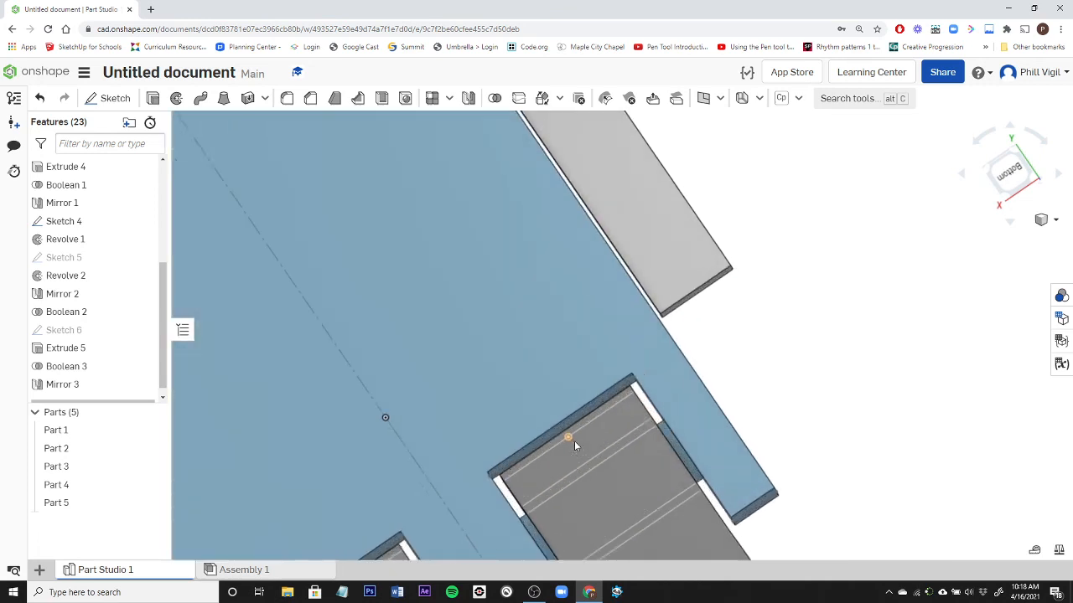
scroll(574, 441, "up", 1)
right_click_drag(575, 441, 584, 439)
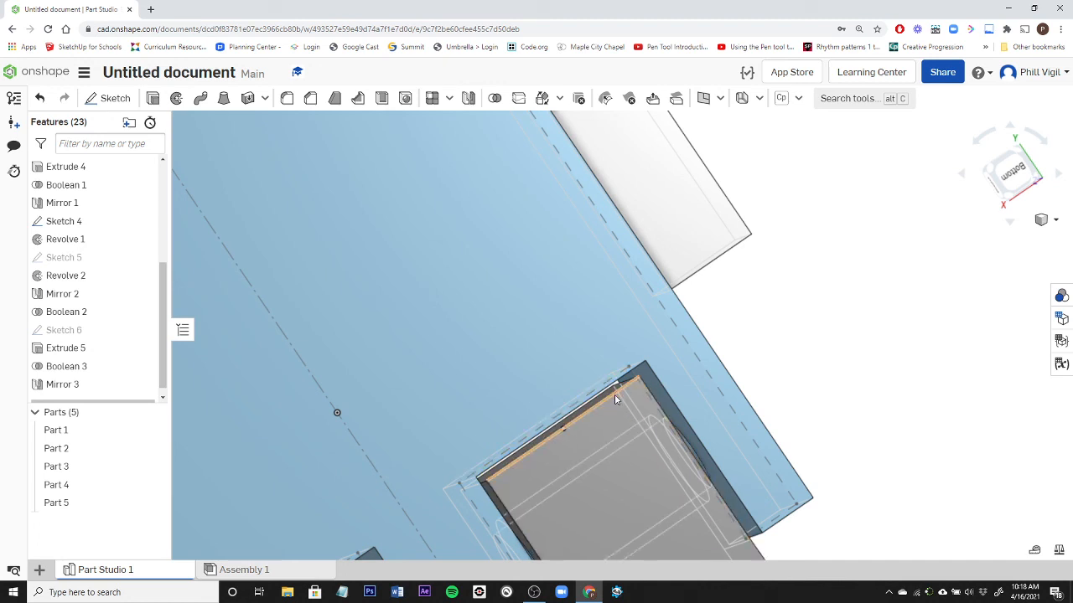
left_click(288, 99)
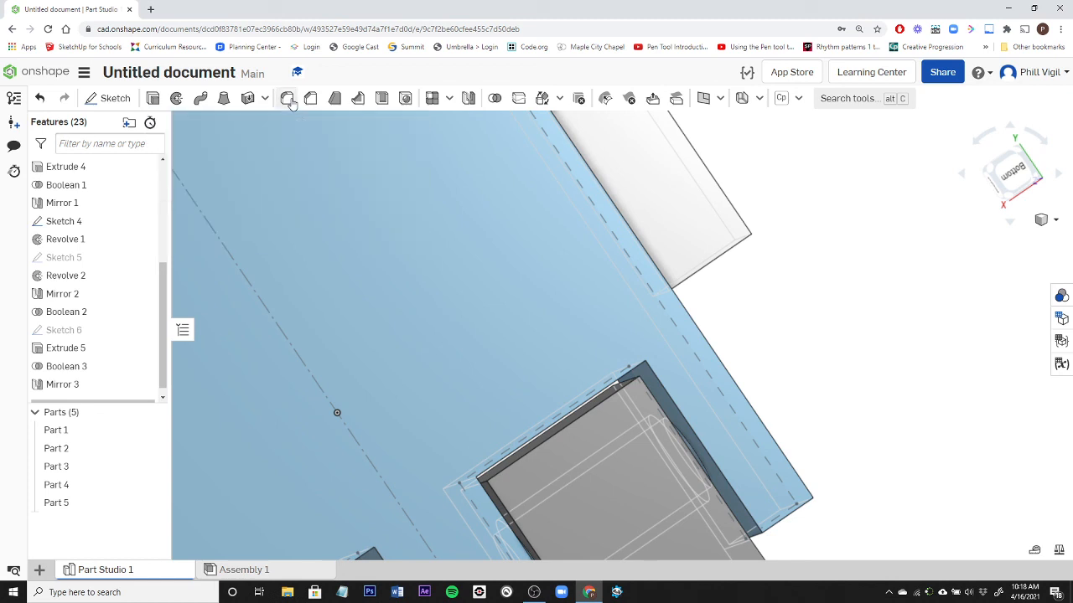
left_click(581, 418)
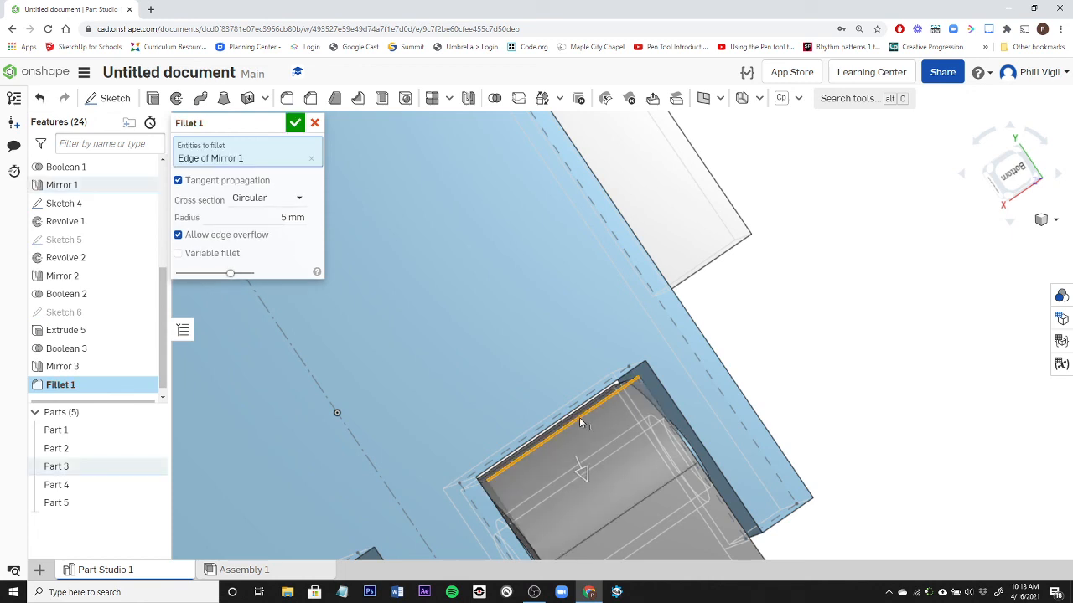
right_click_drag(609, 495, 682, 486)
left_click(760, 478)
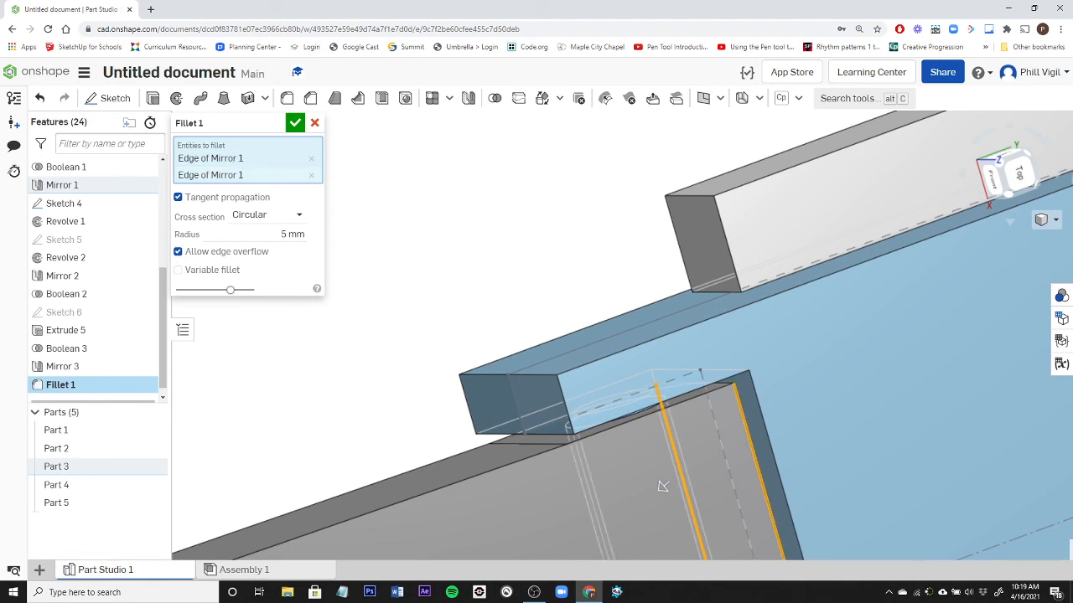
Step: Add the two matching hinge-end edges of the other leg to the 5 mm fillet and apply it
scroll(761, 483, "down", 5)
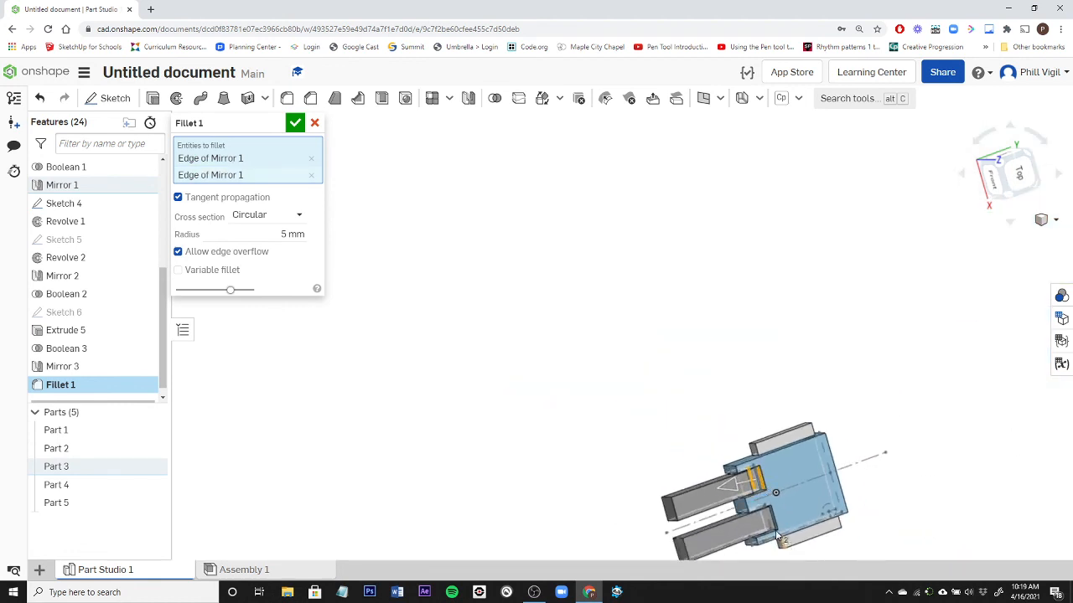
scroll(775, 520, "up", 6)
left_click(770, 503)
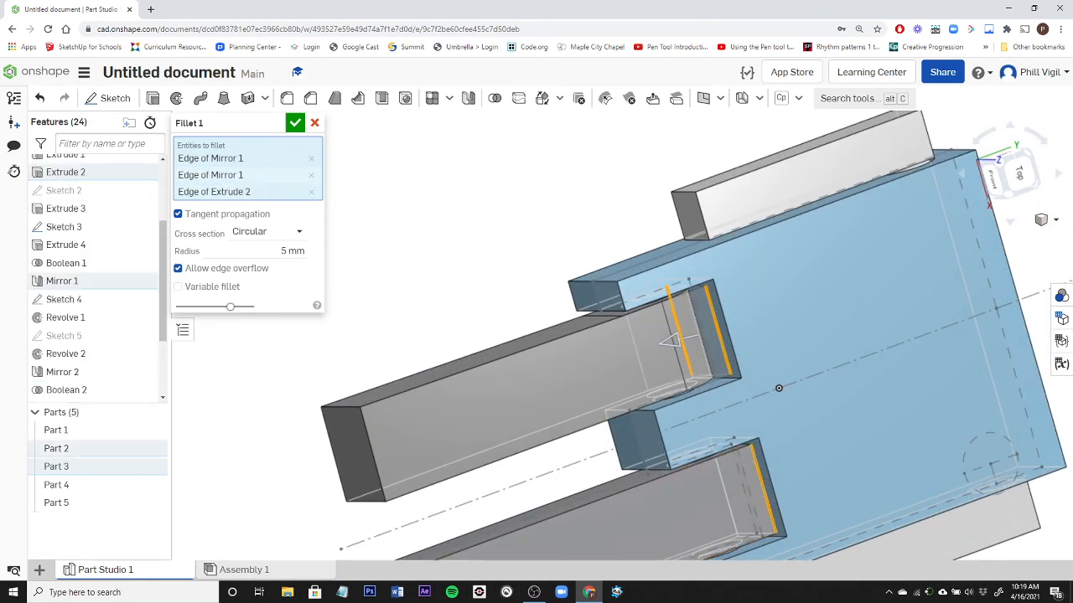
right_click_drag(577, 488, 689, 493)
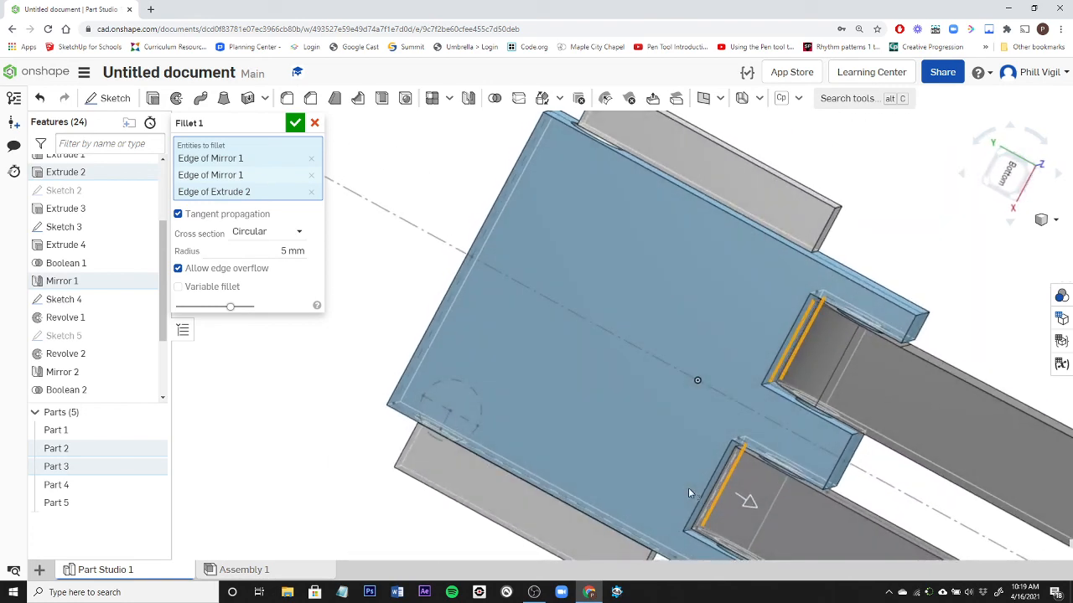
left_click(713, 491)
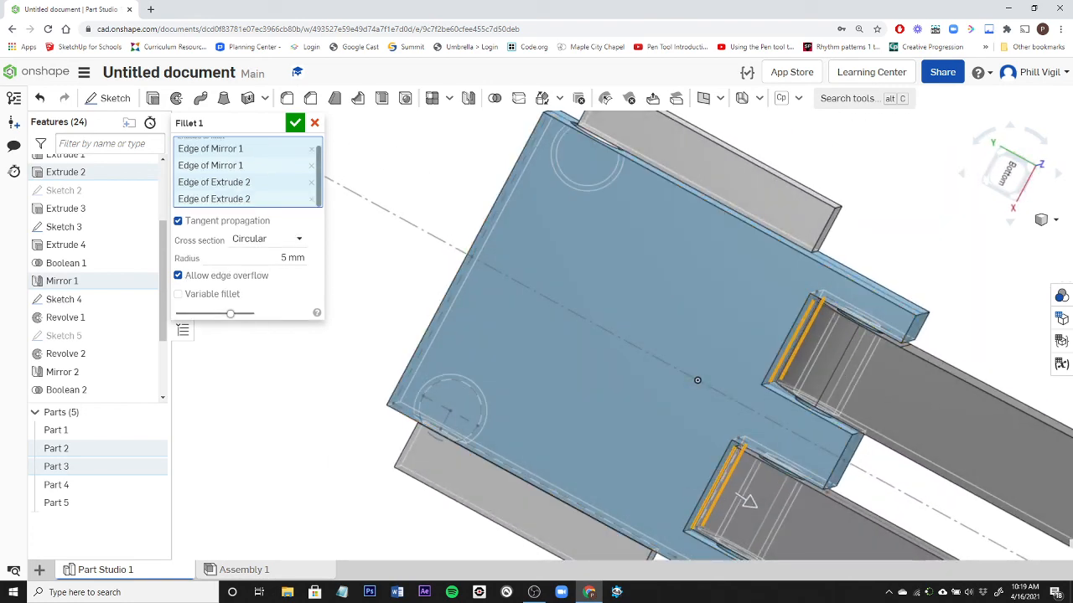
scroll(729, 503, "down", 5)
right_click_drag(729, 503, 719, 478)
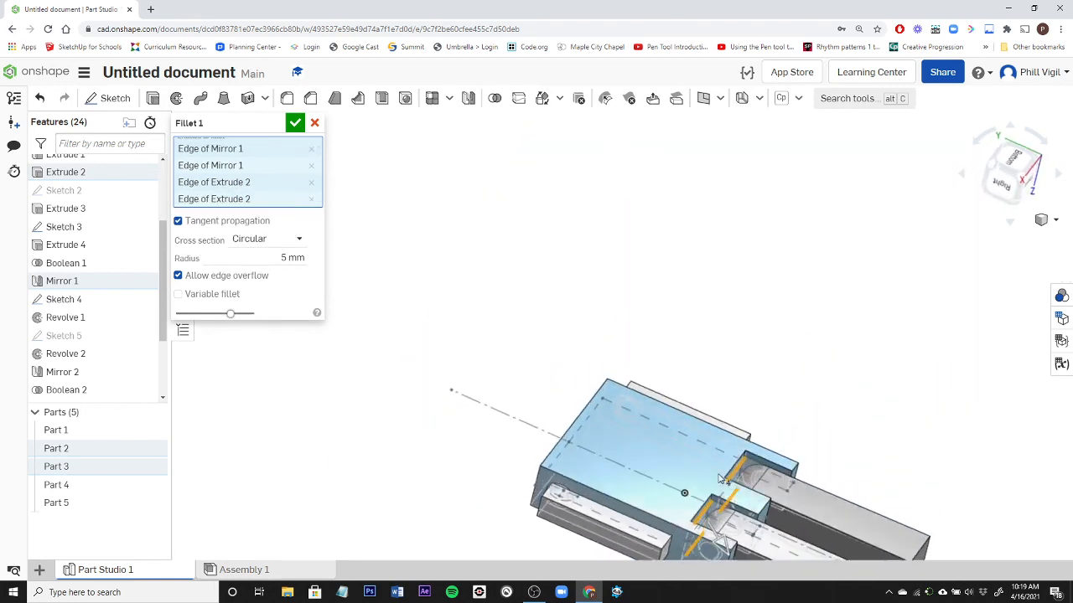
scroll(719, 478, "up", 8)
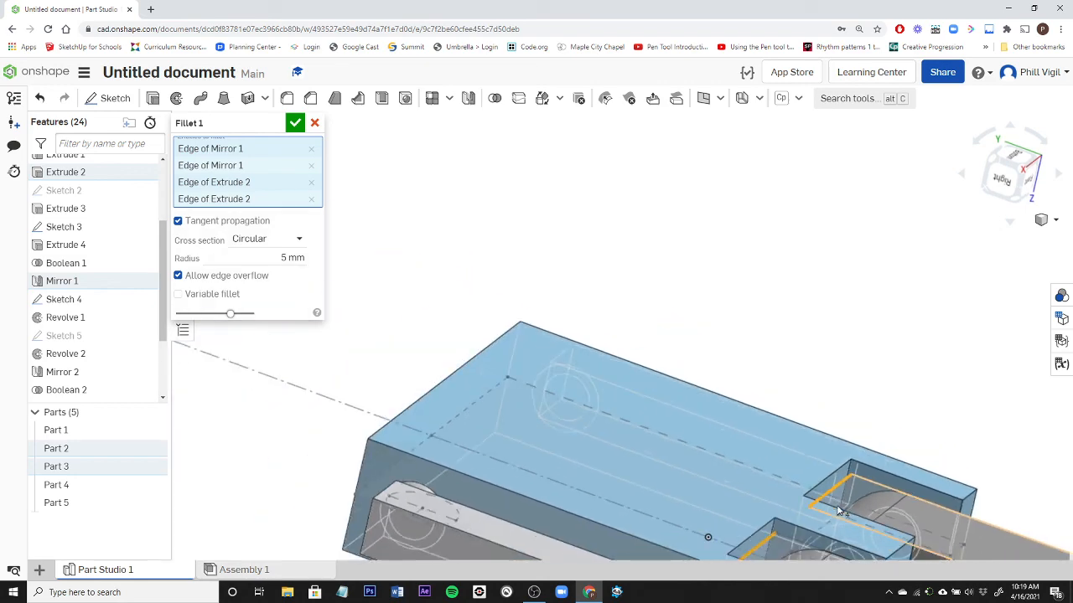
scroll(838, 510, "down", 10)
scroll(903, 545, "up", 8)
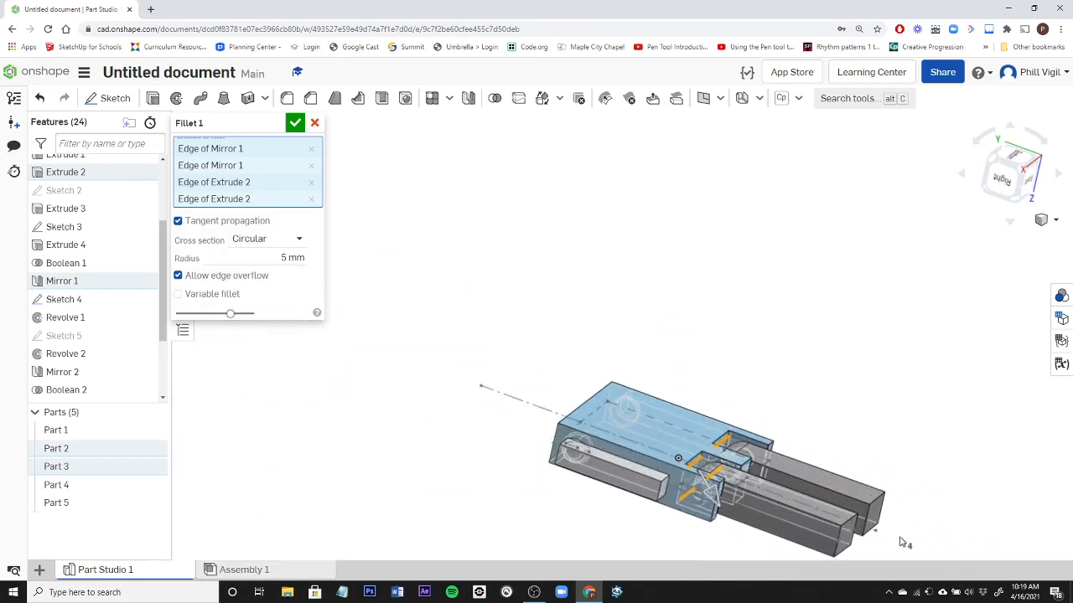
right_click_drag(844, 545, 687, 536)
left_click(295, 124)
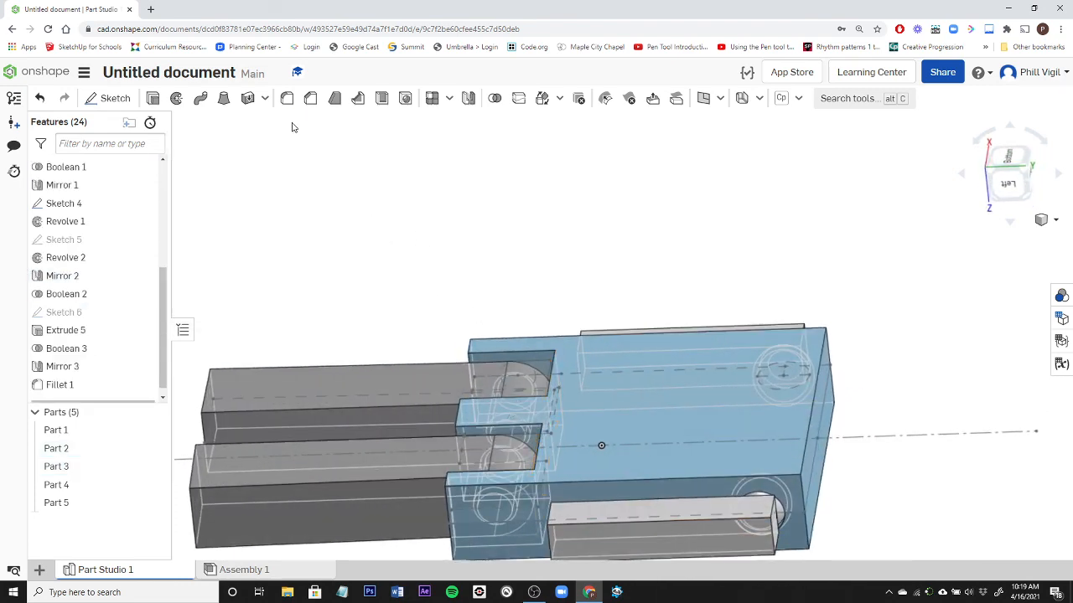
Step: Examine the rounded hinge ends of the legs and the whole figure from several angles
right_click_drag(493, 268, 545, 263)
scroll(547, 265, "down", 3)
scroll(546, 264, "down", 3)
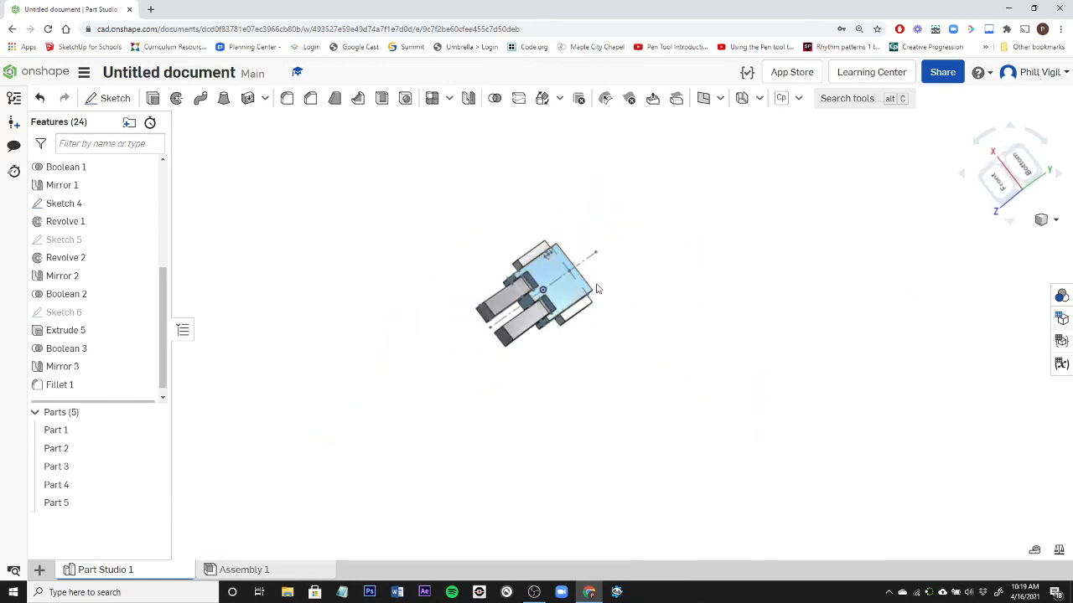
scroll(598, 289, "up", 3)
right_click_drag(613, 325, 586, 364)
scroll(586, 362, "down", 3)
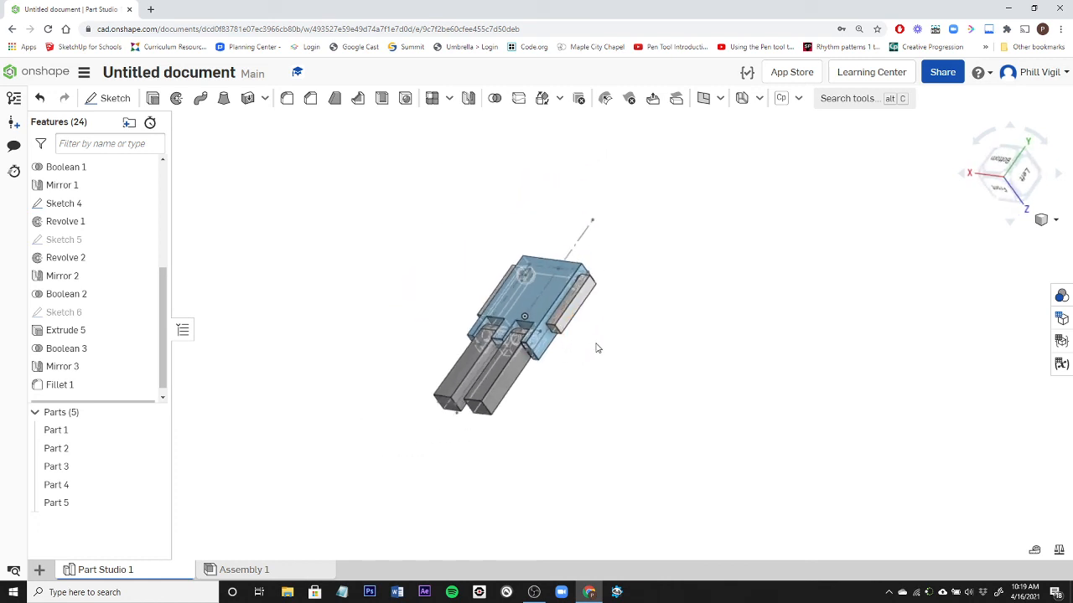
scroll(593, 317, "up", 3)
scroll(593, 318, "down", 3)
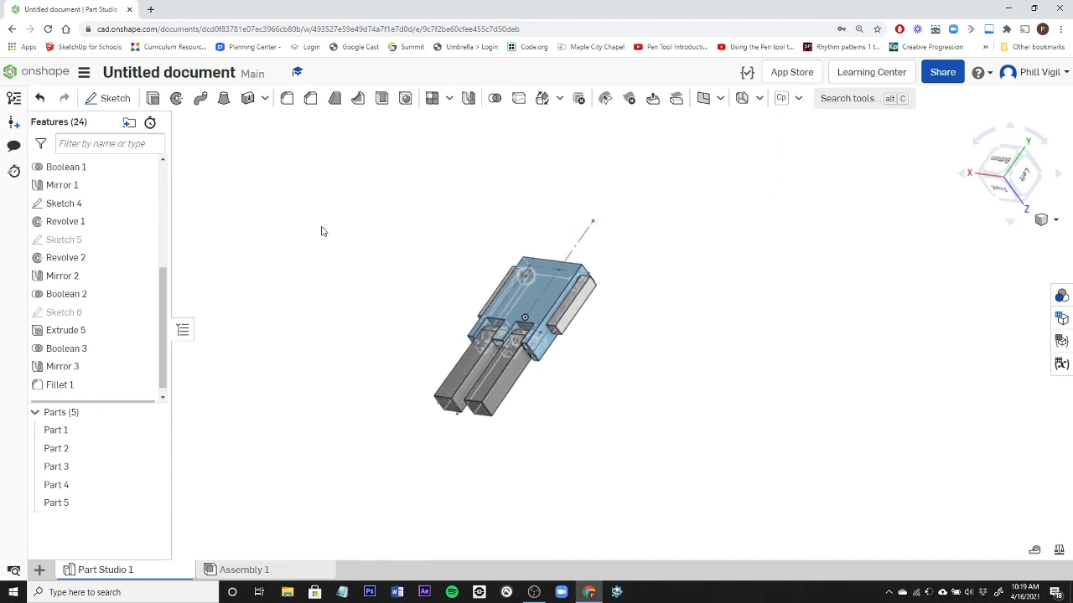